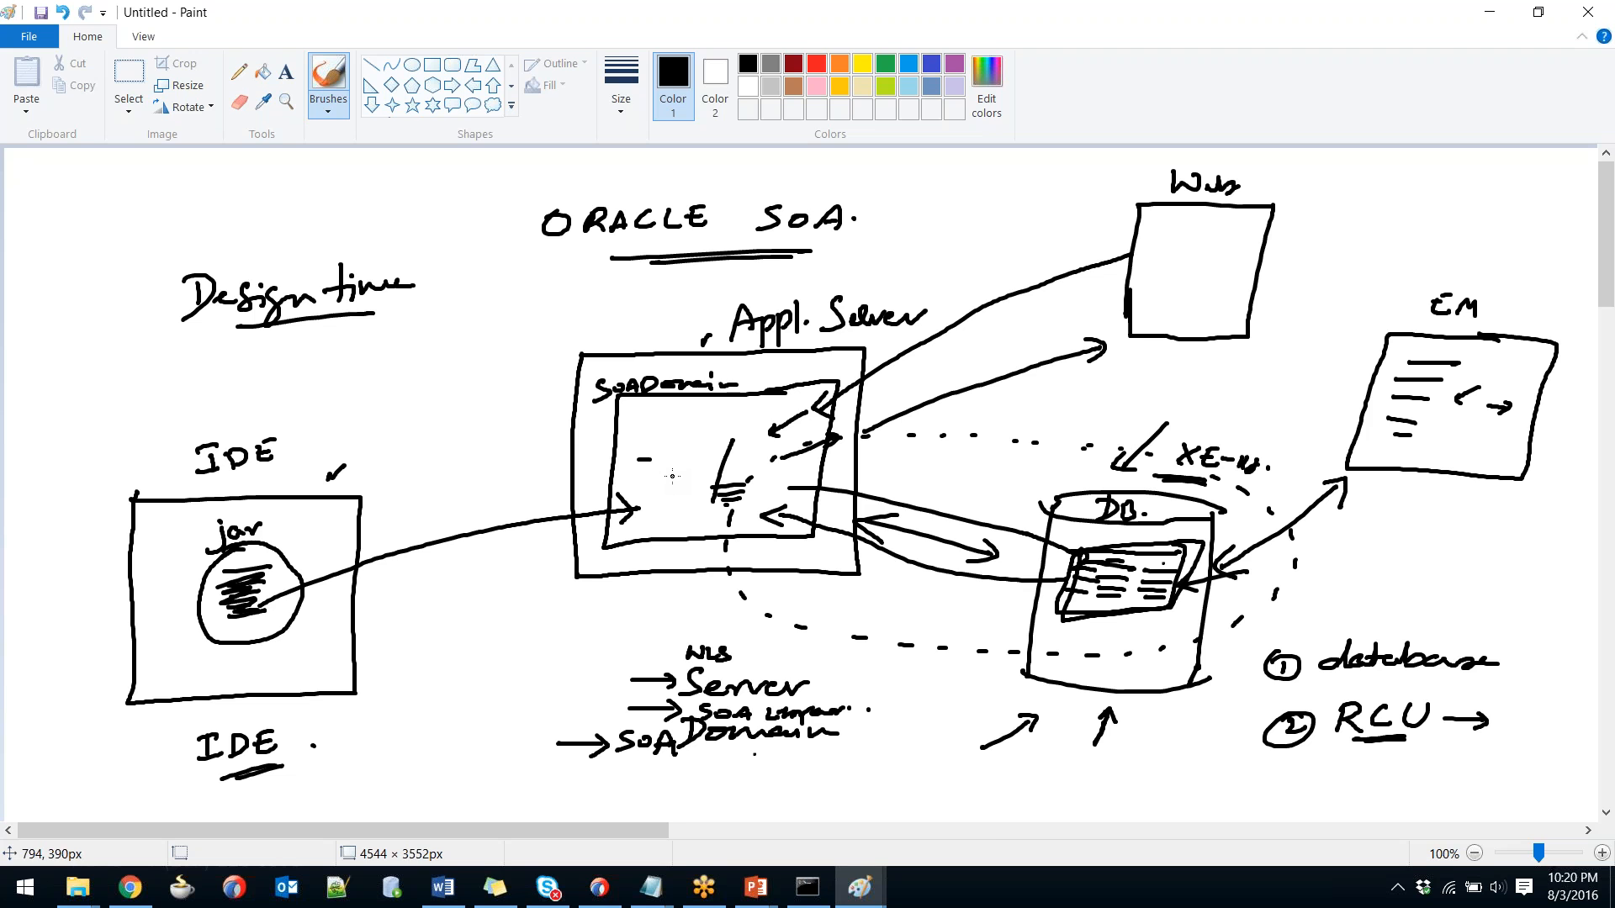
Highlight the two SOA Suite 12.2.1.1 install parts on the downloads page, then return to the SOA Topology slide.
key("alt+Tab")
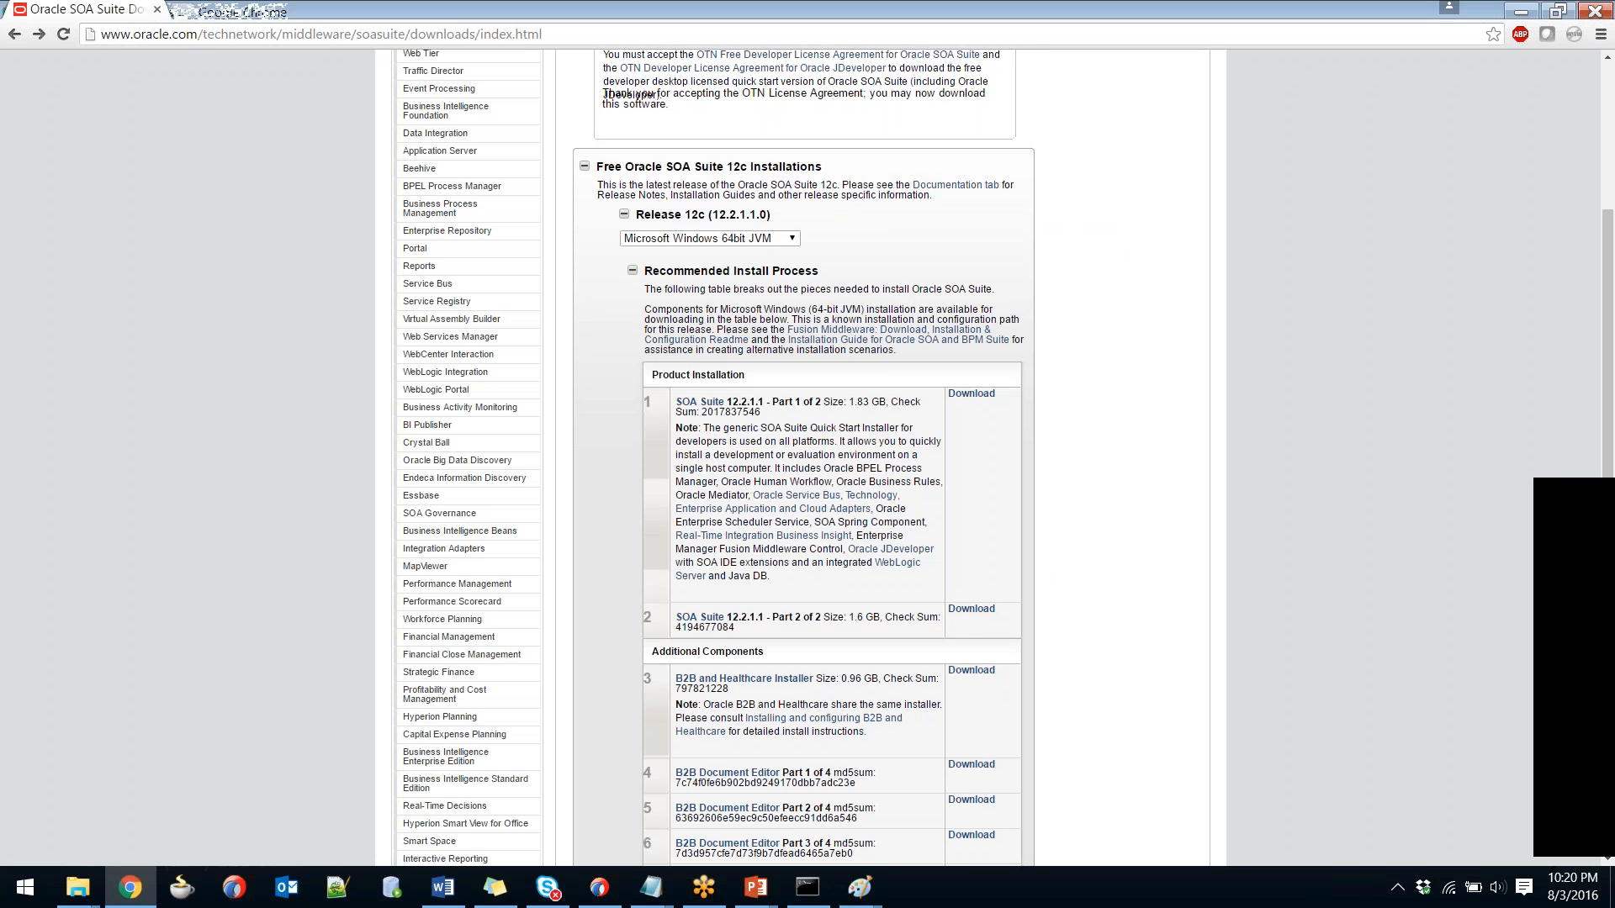
left_click_drag(959, 630, 632, 428)
left_click(632, 429)
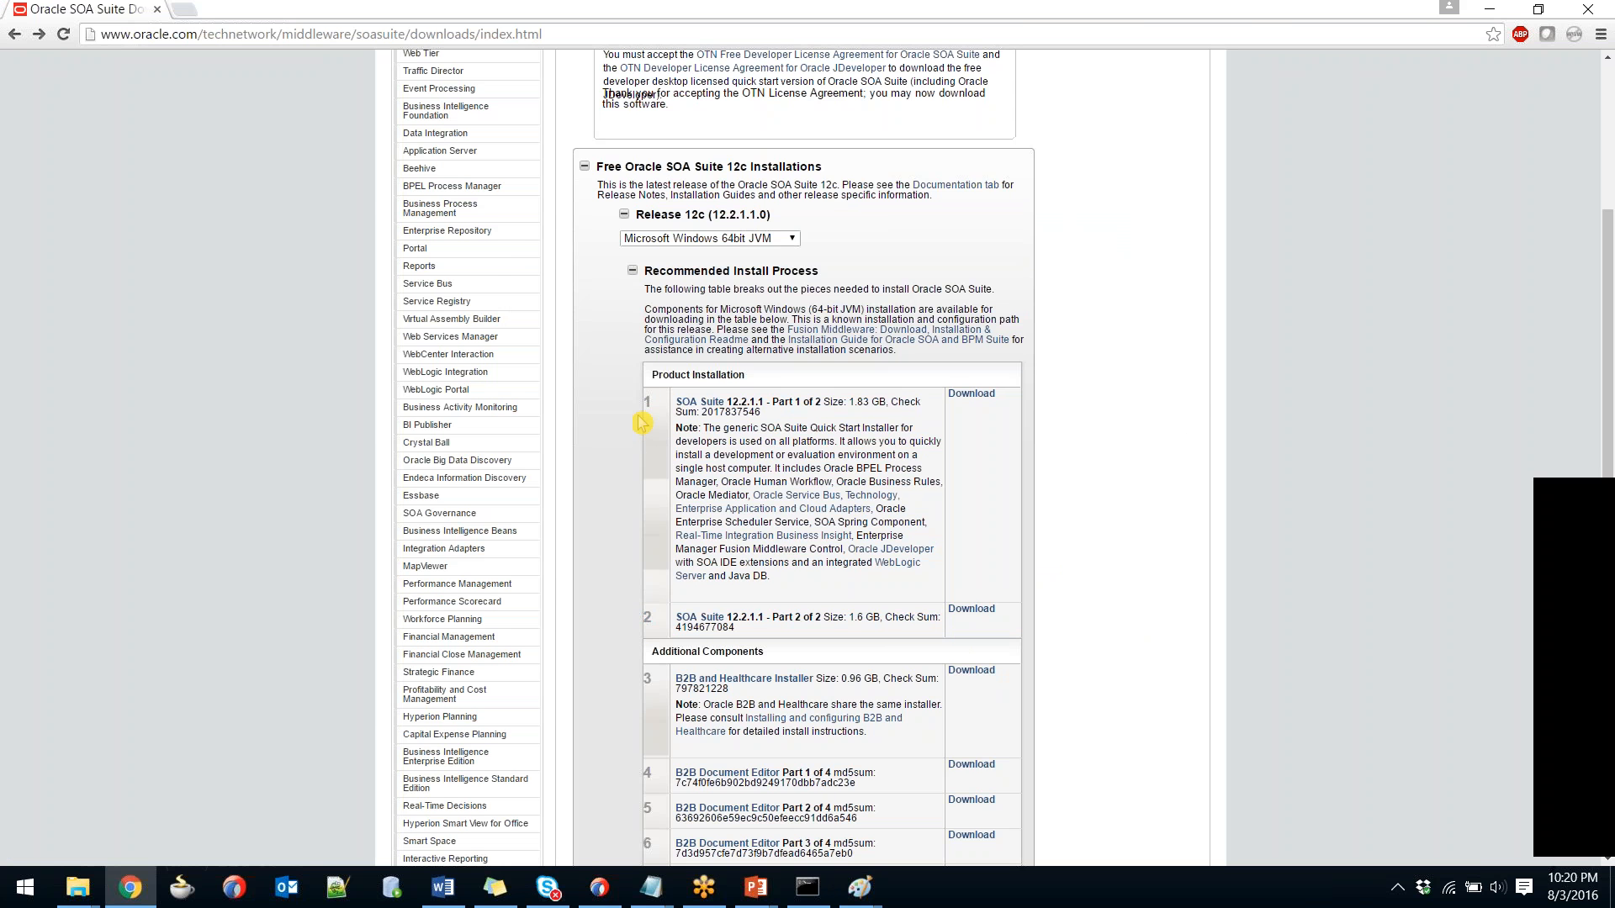
key("alt+Tab")
key("alt+Tab")
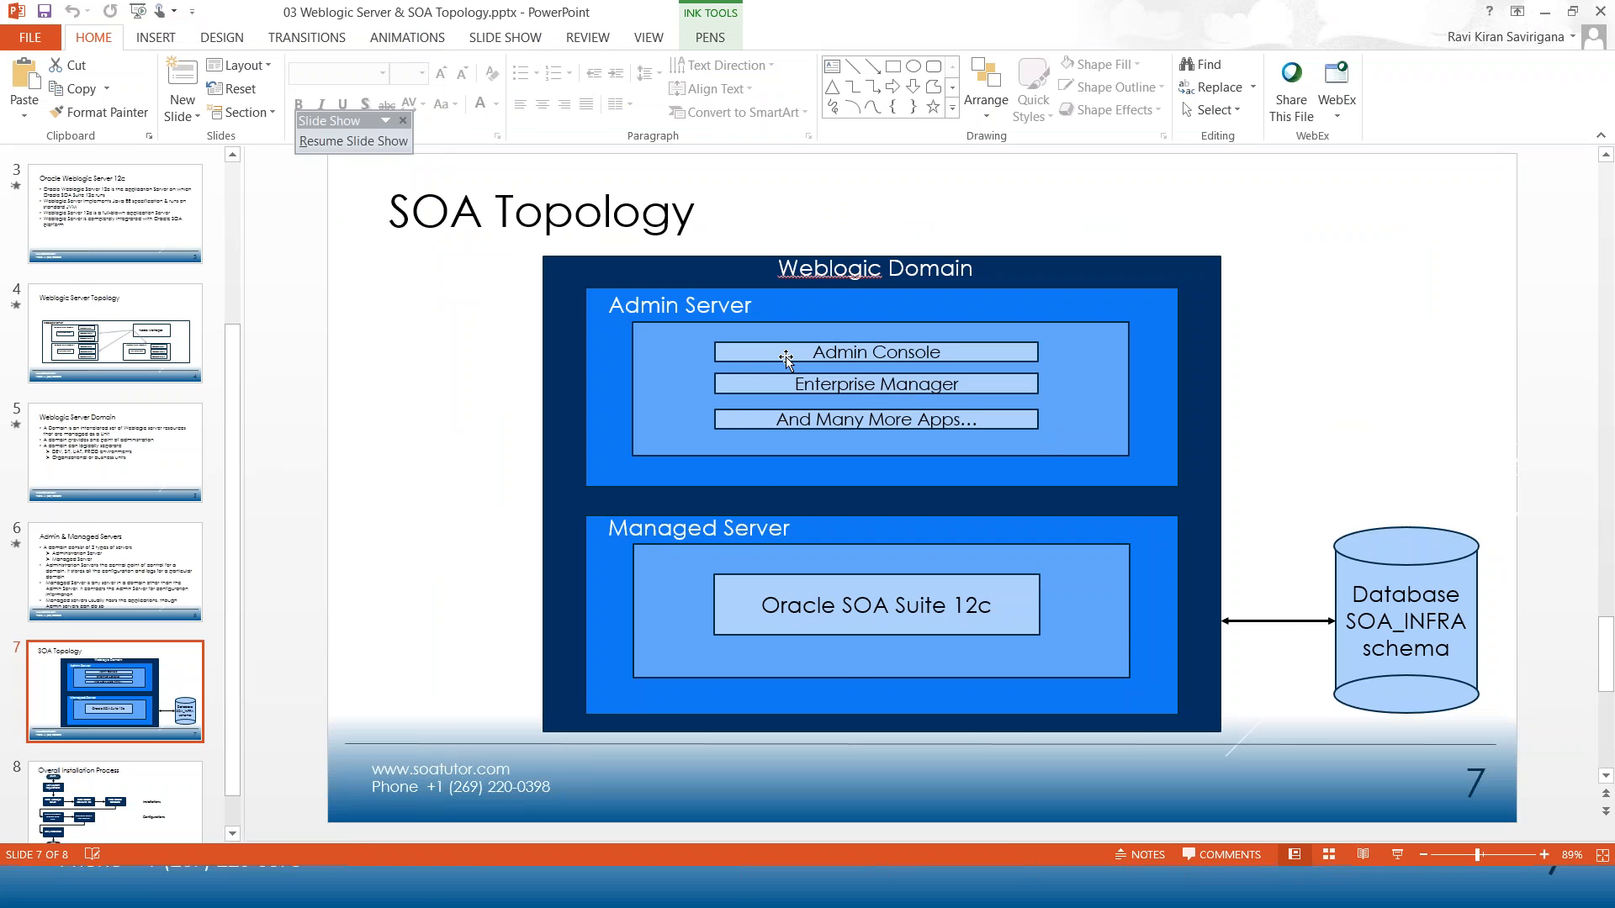
Show JDeveloper's run and server options without running anything.
key("alt+Tab")
key("alt+Tab")
key("alt+Tab")
key("alt+Tab")
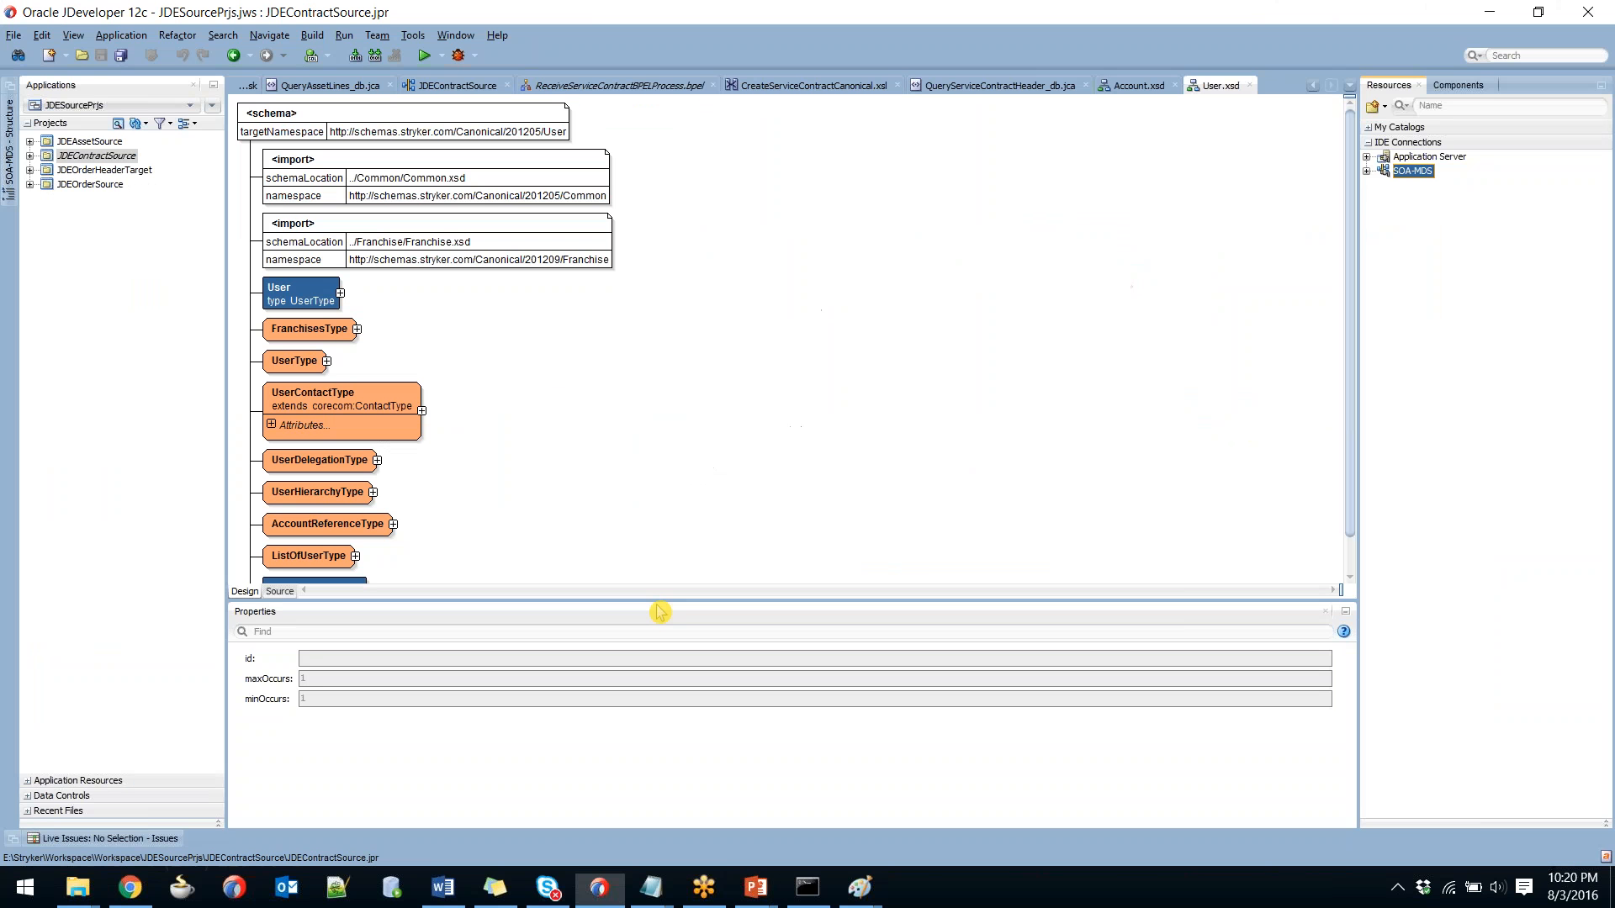
left_click(344, 35)
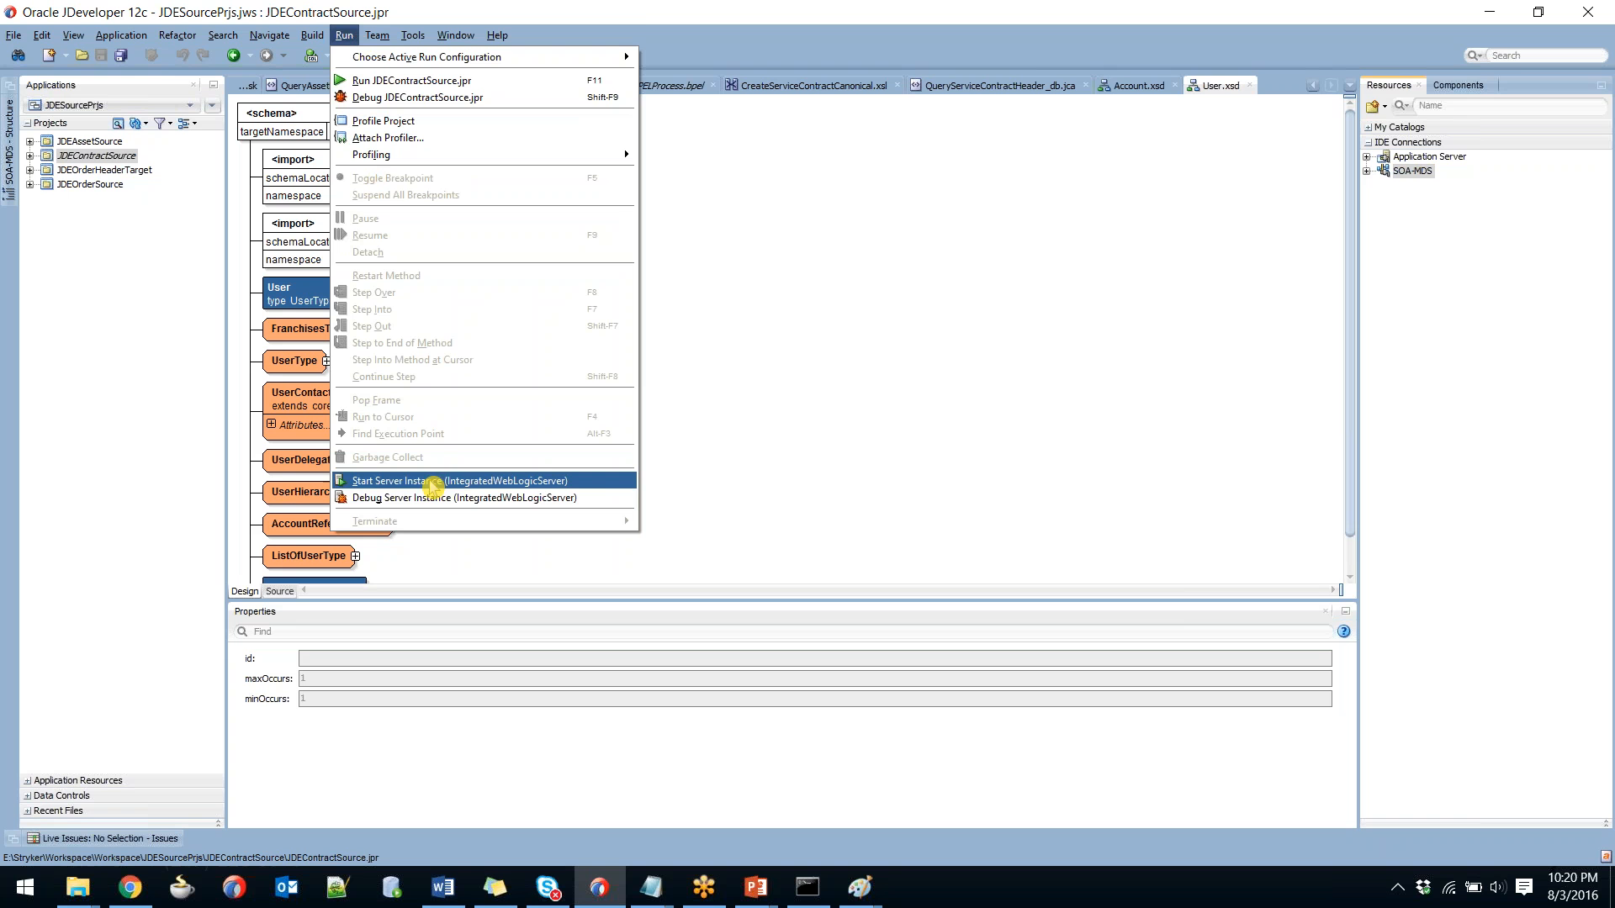
left_click(713, 482)
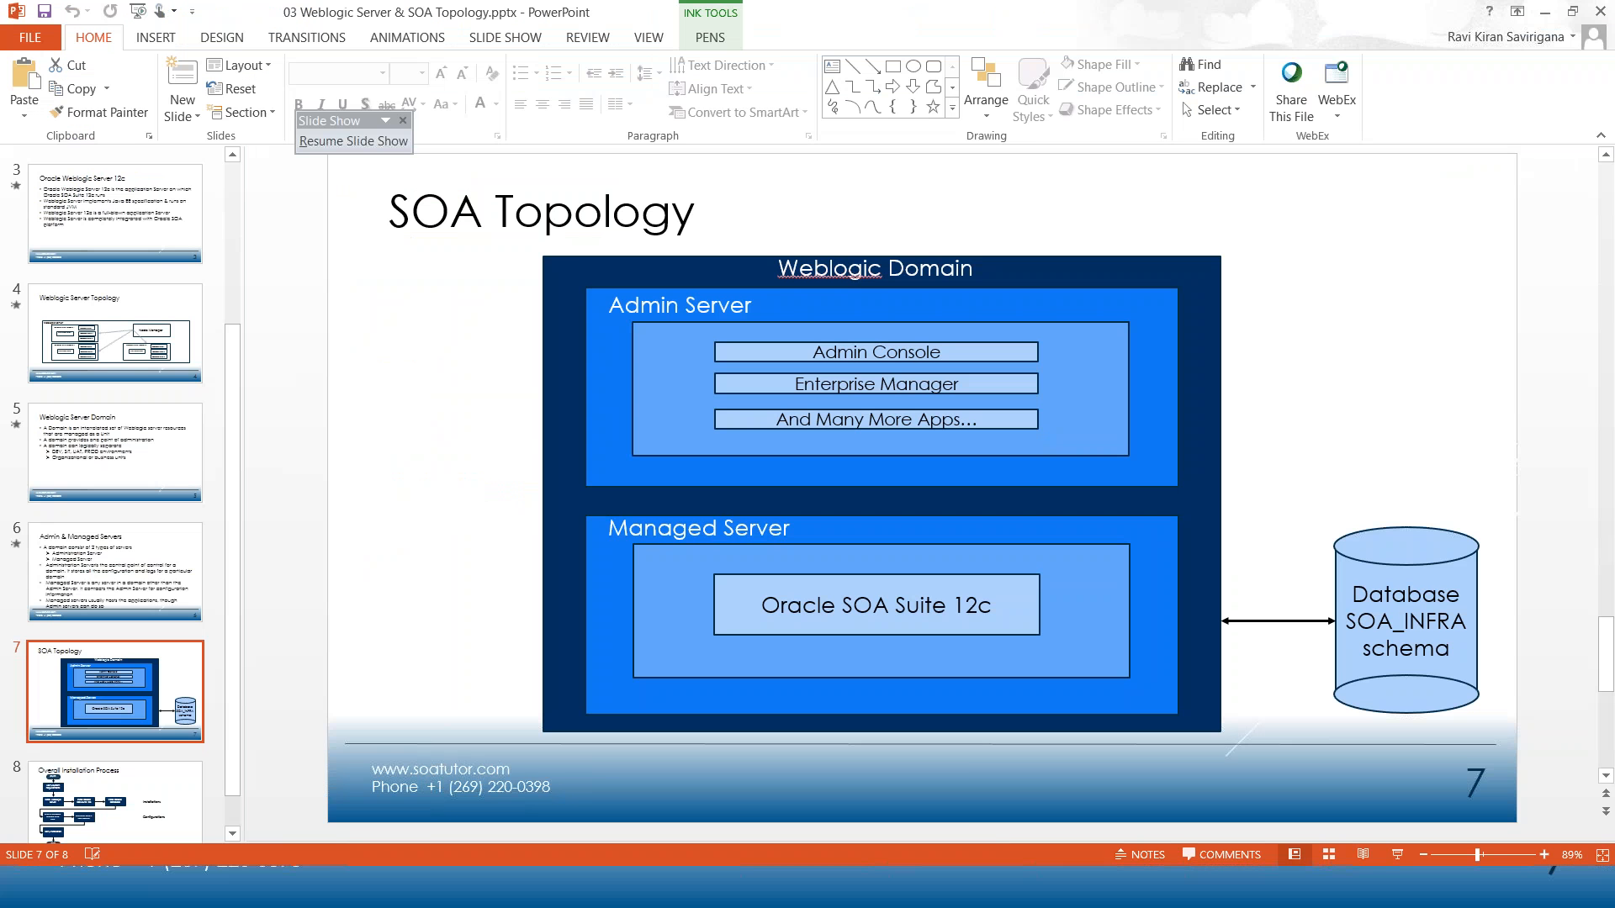
key("alt+Tab")
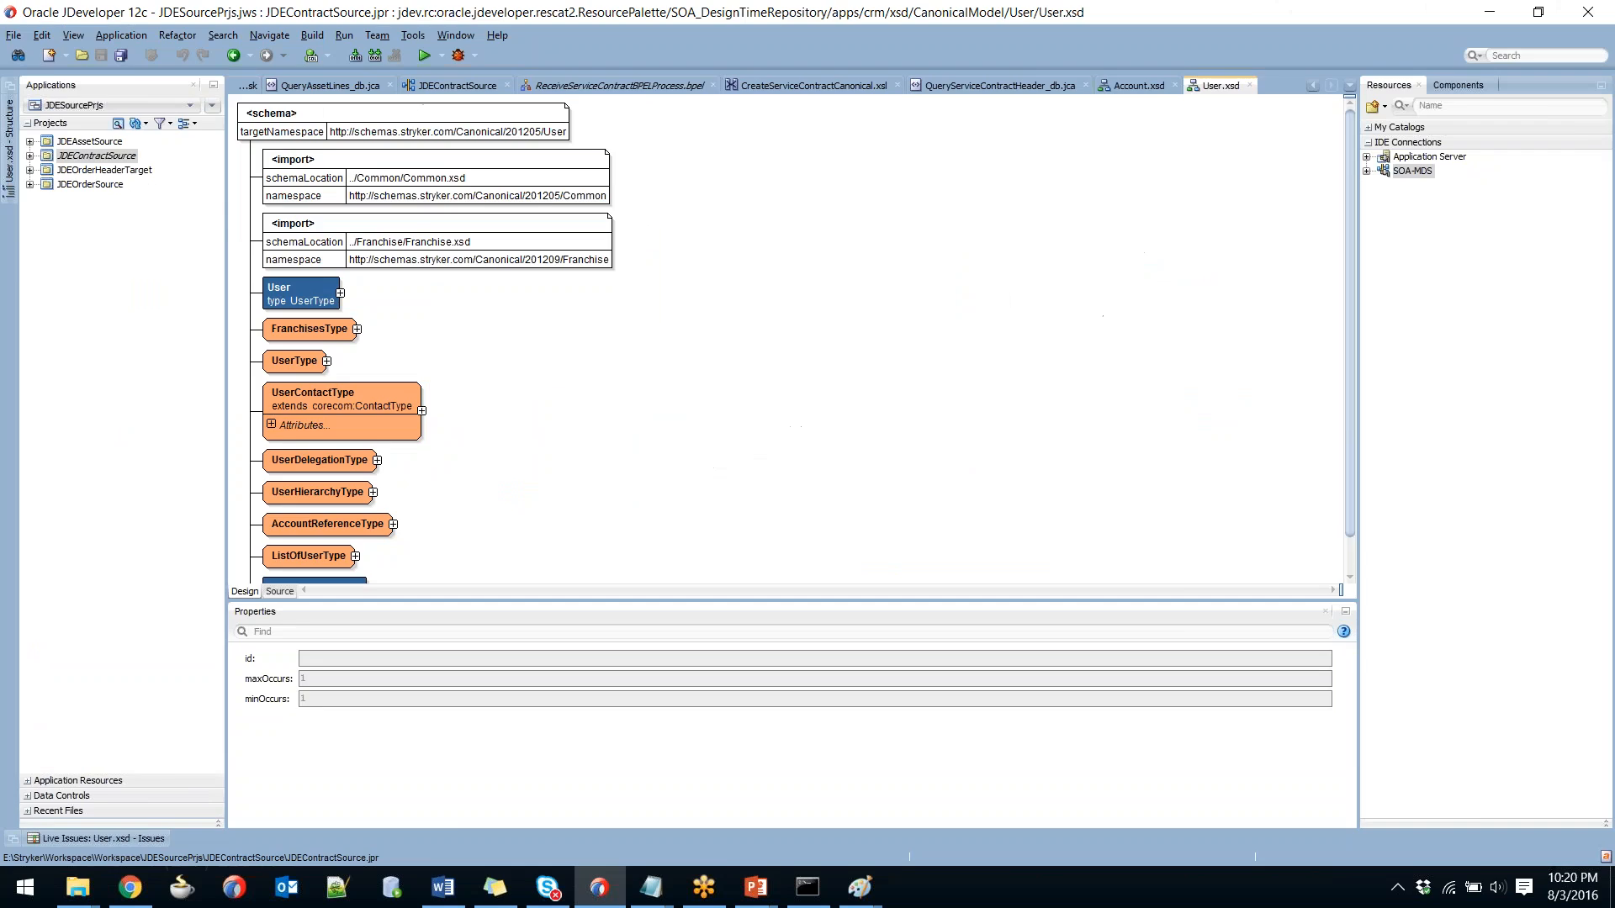
Point out the Managed Server, Admin Server, Admin Console and Enterprise Manager boxes on the SOA Topology slide.
key("alt+Tab")
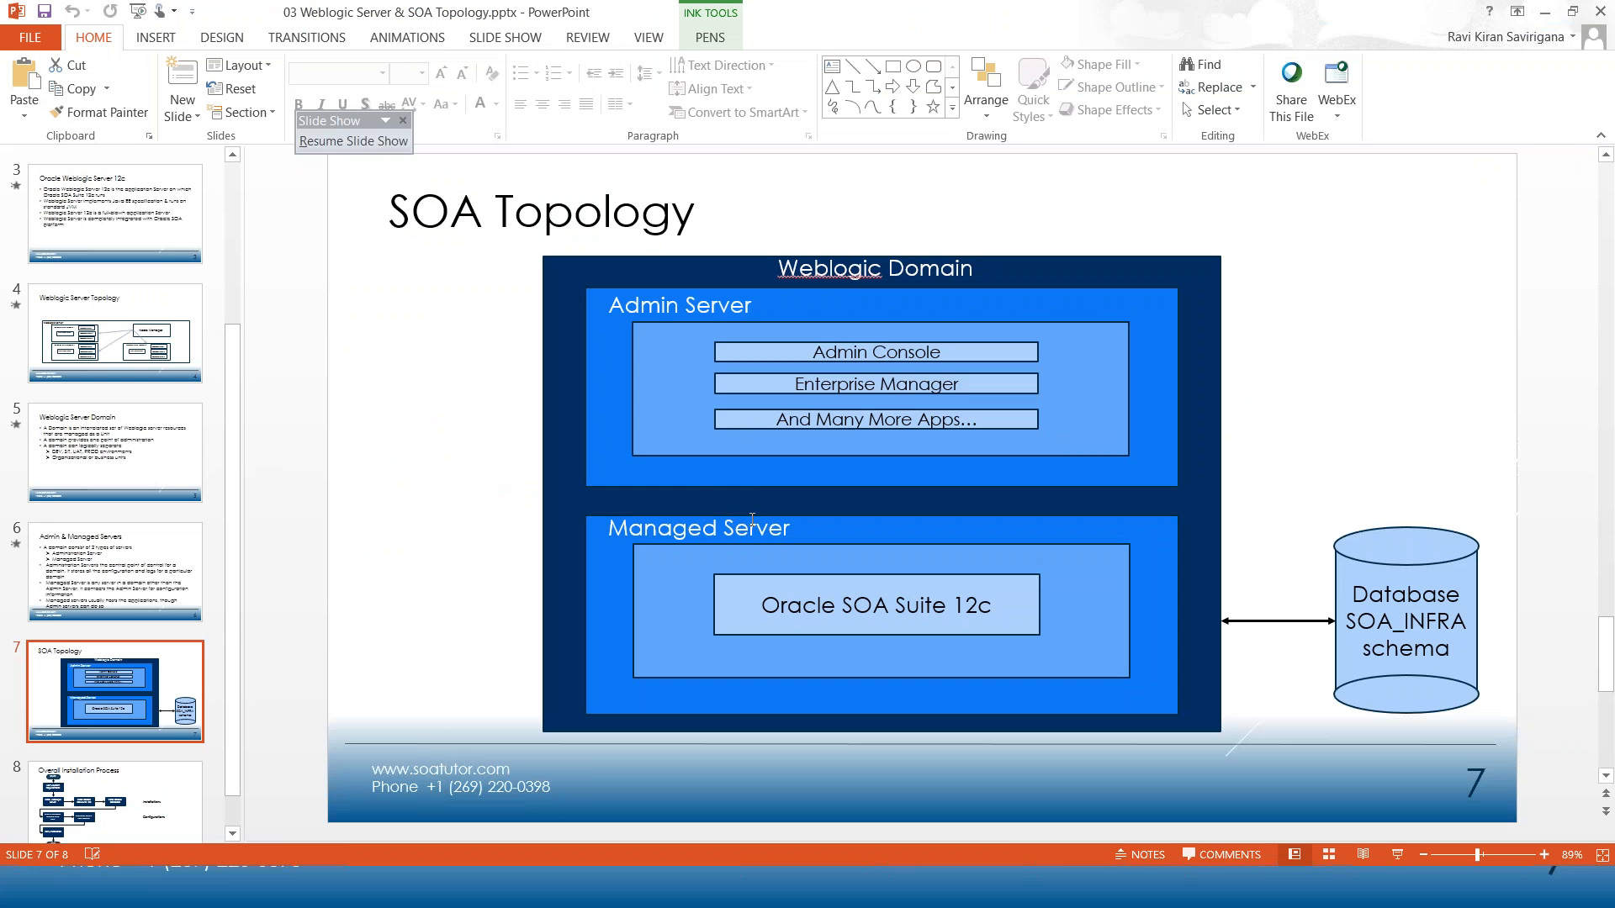
left_click(753, 515)
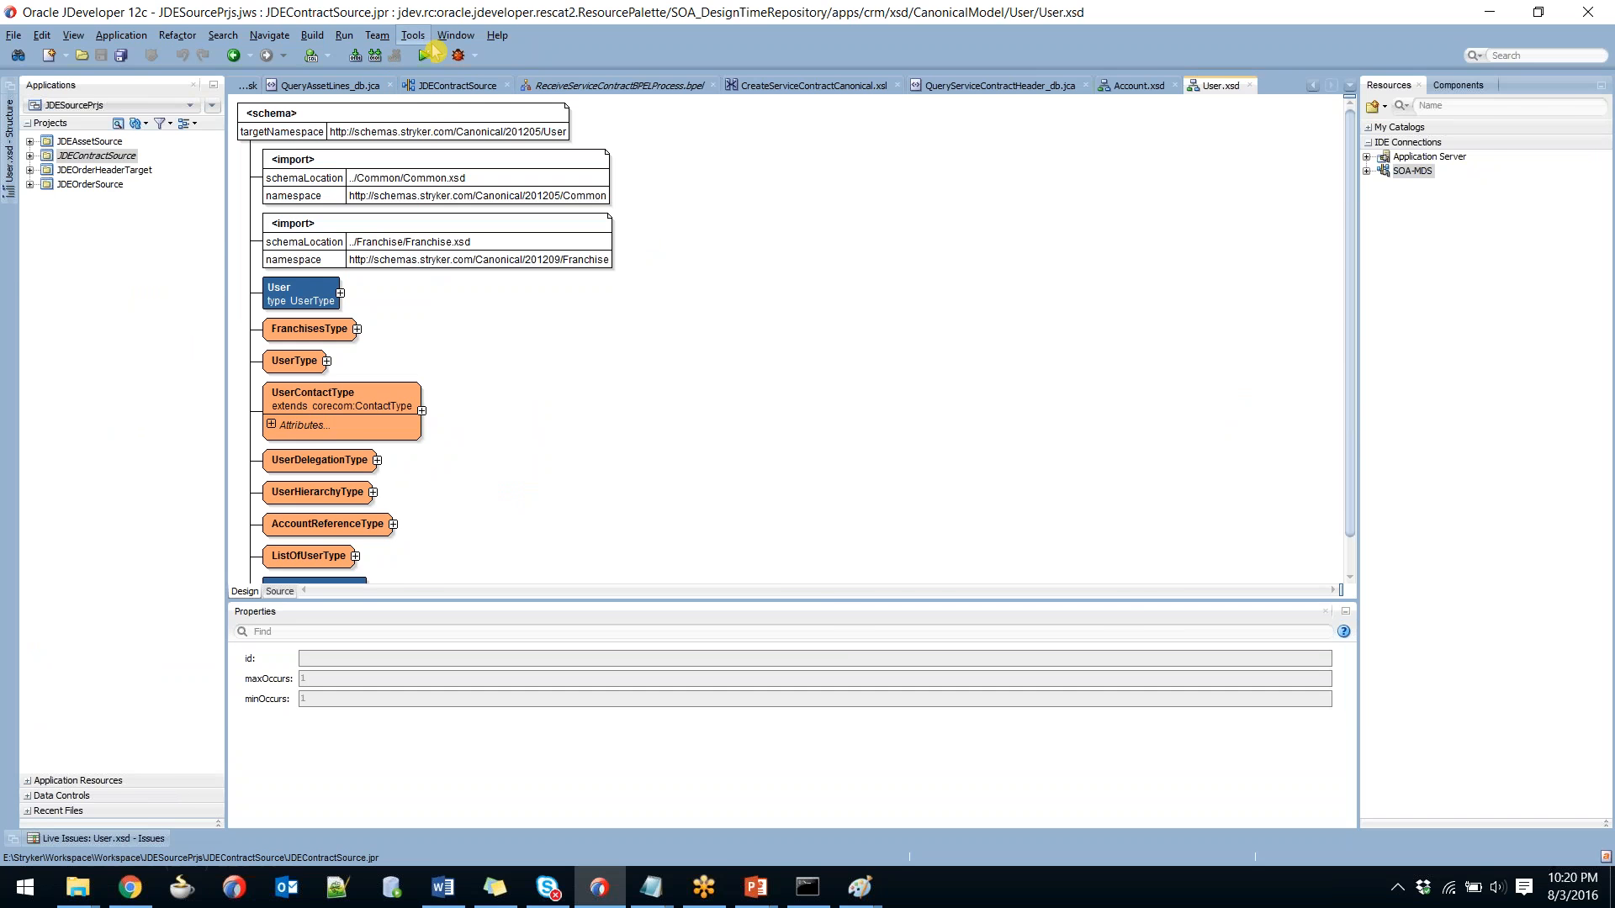
key("alt+Tab")
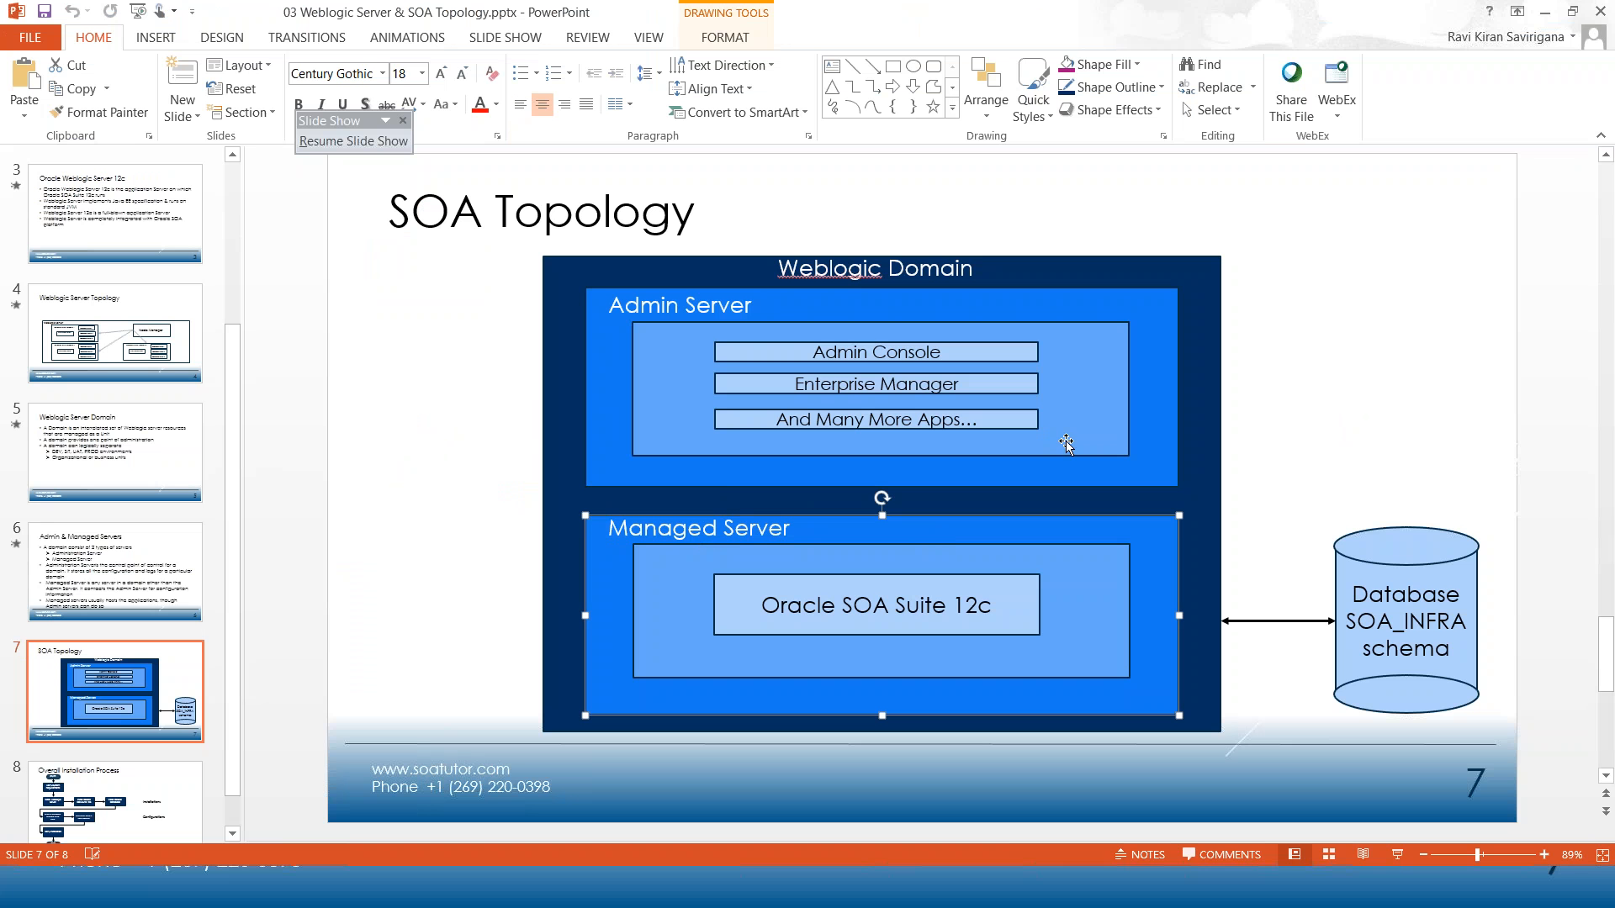
left_click(1162, 389)
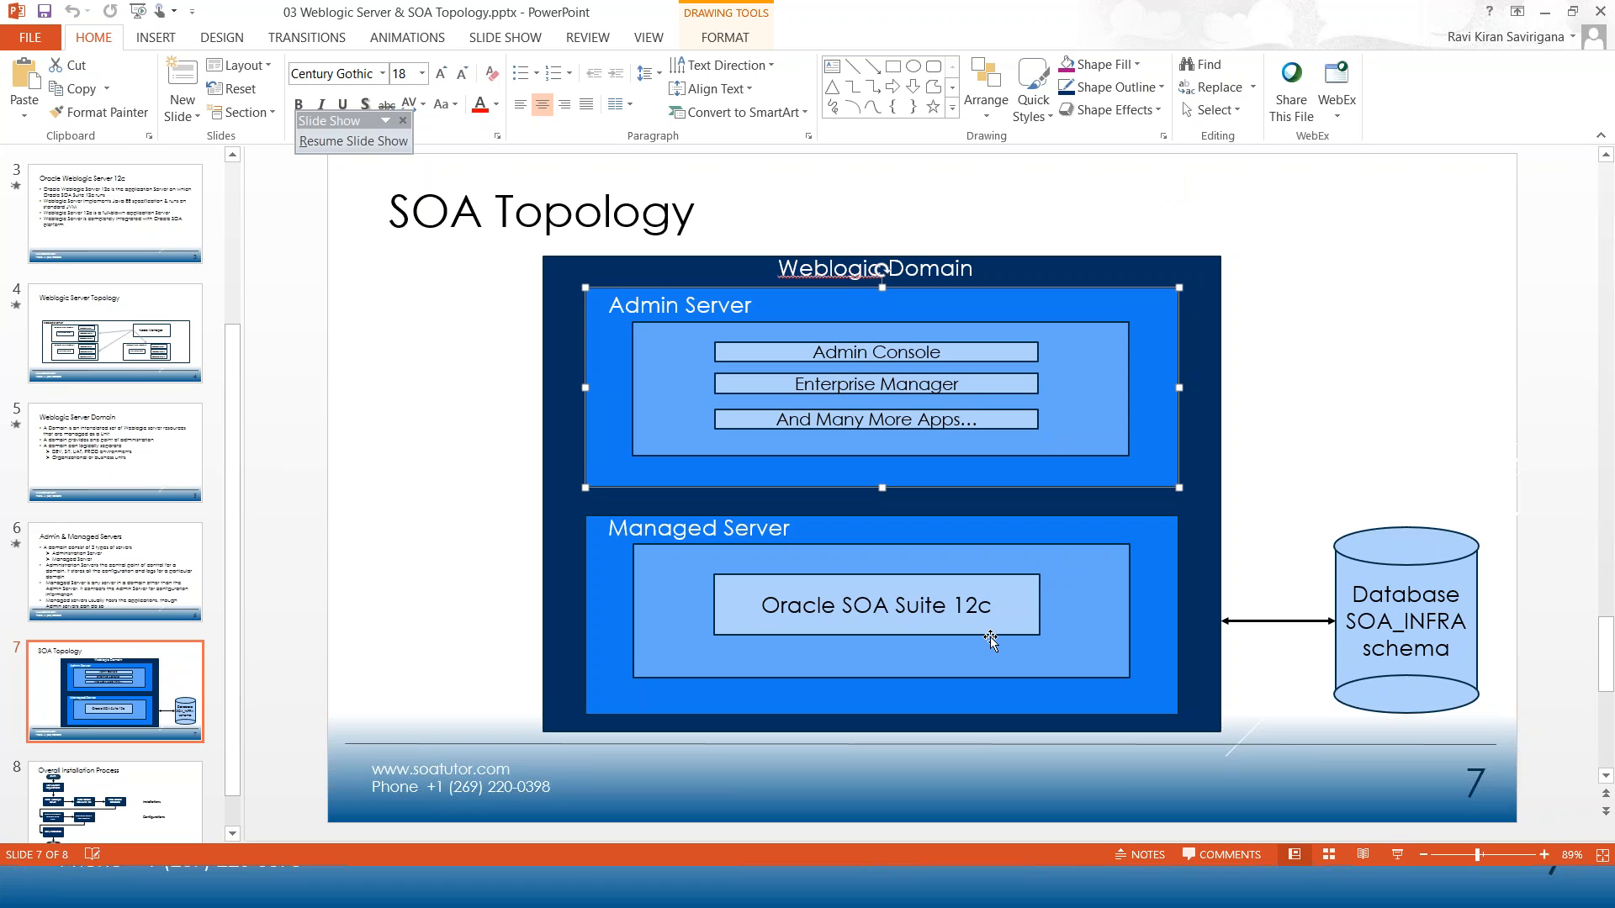
left_click(942, 357)
left_click(941, 385)
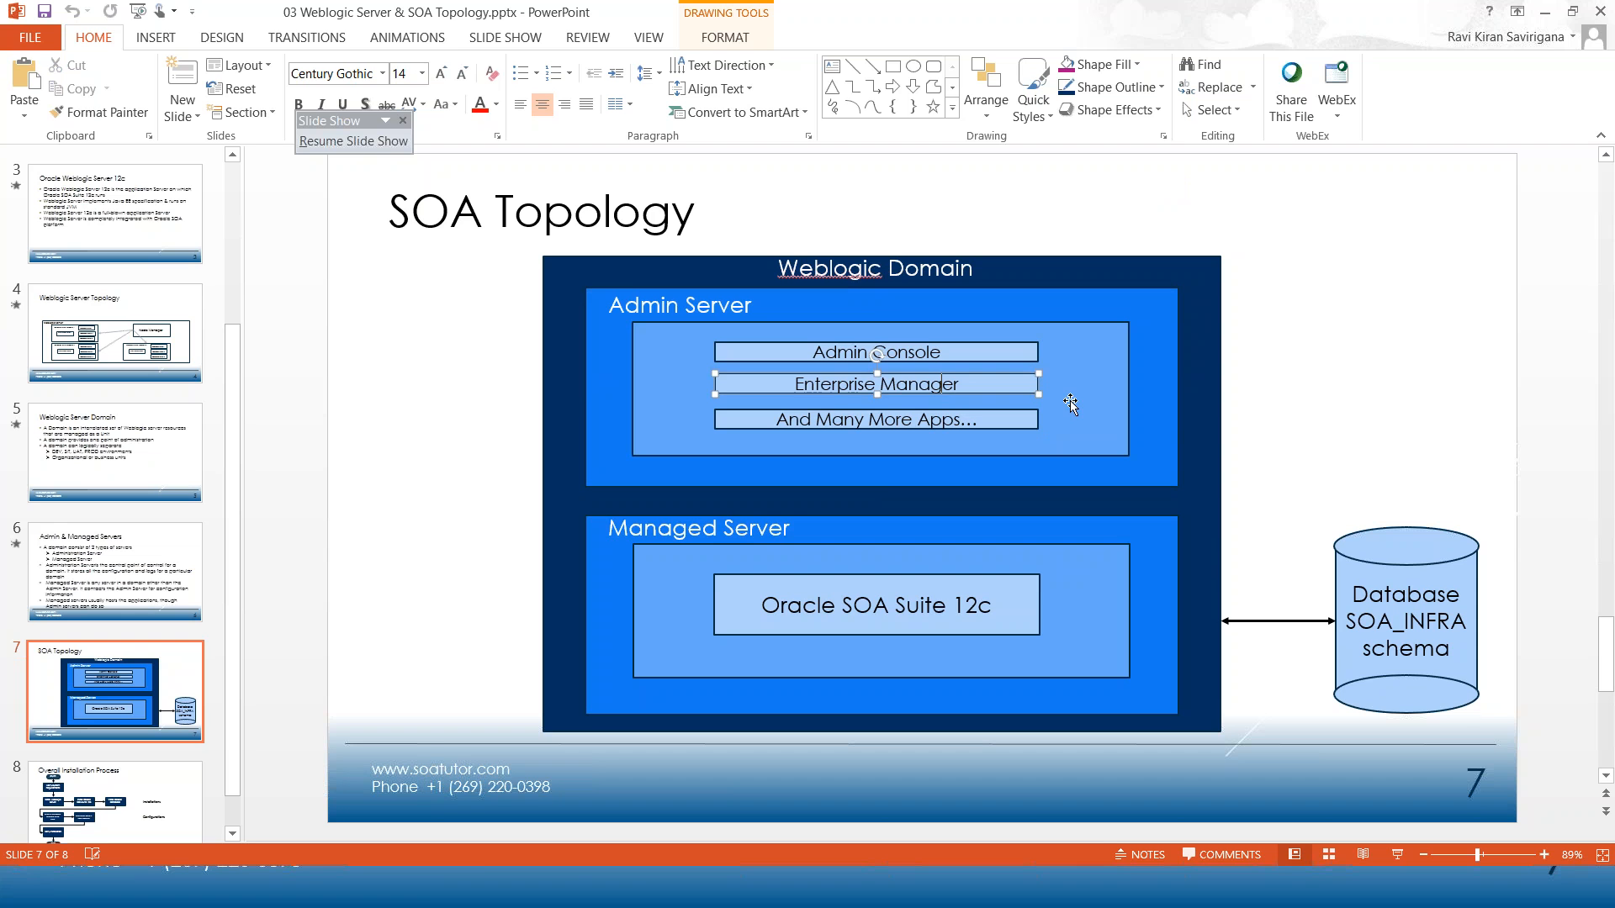
key("alt+Tab")
key("alt+Tab")
key("alt+Tab")
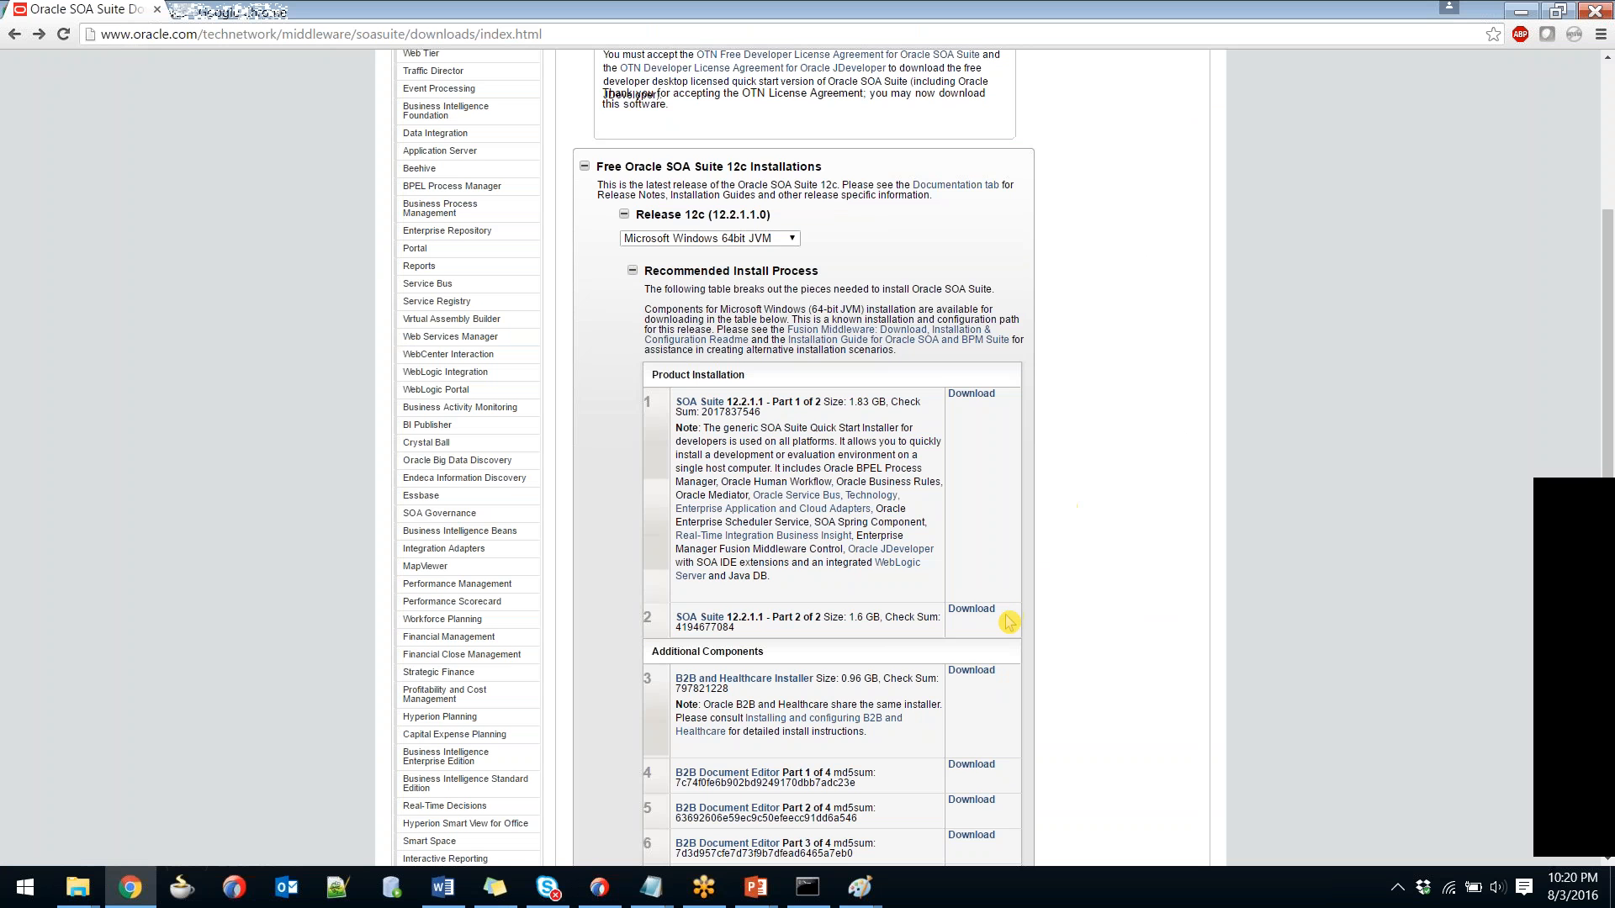
Repeatedly highlight the two SOA Suite install parts on the downloads page while explaining.
left_click_drag(1010, 617, 631, 421)
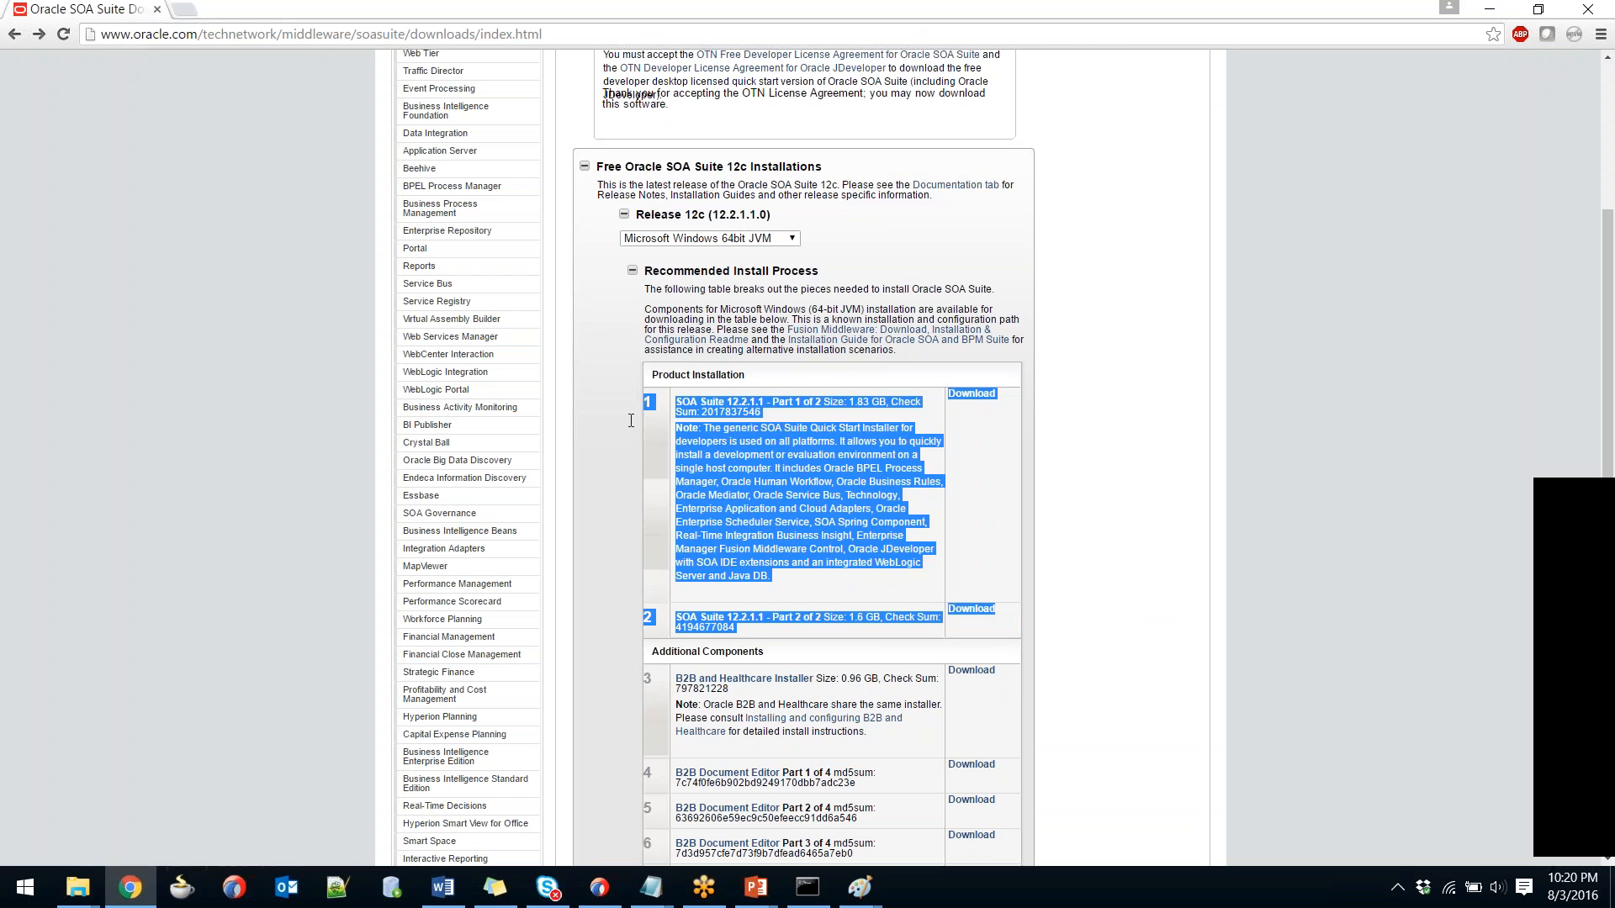
left_click(631, 421)
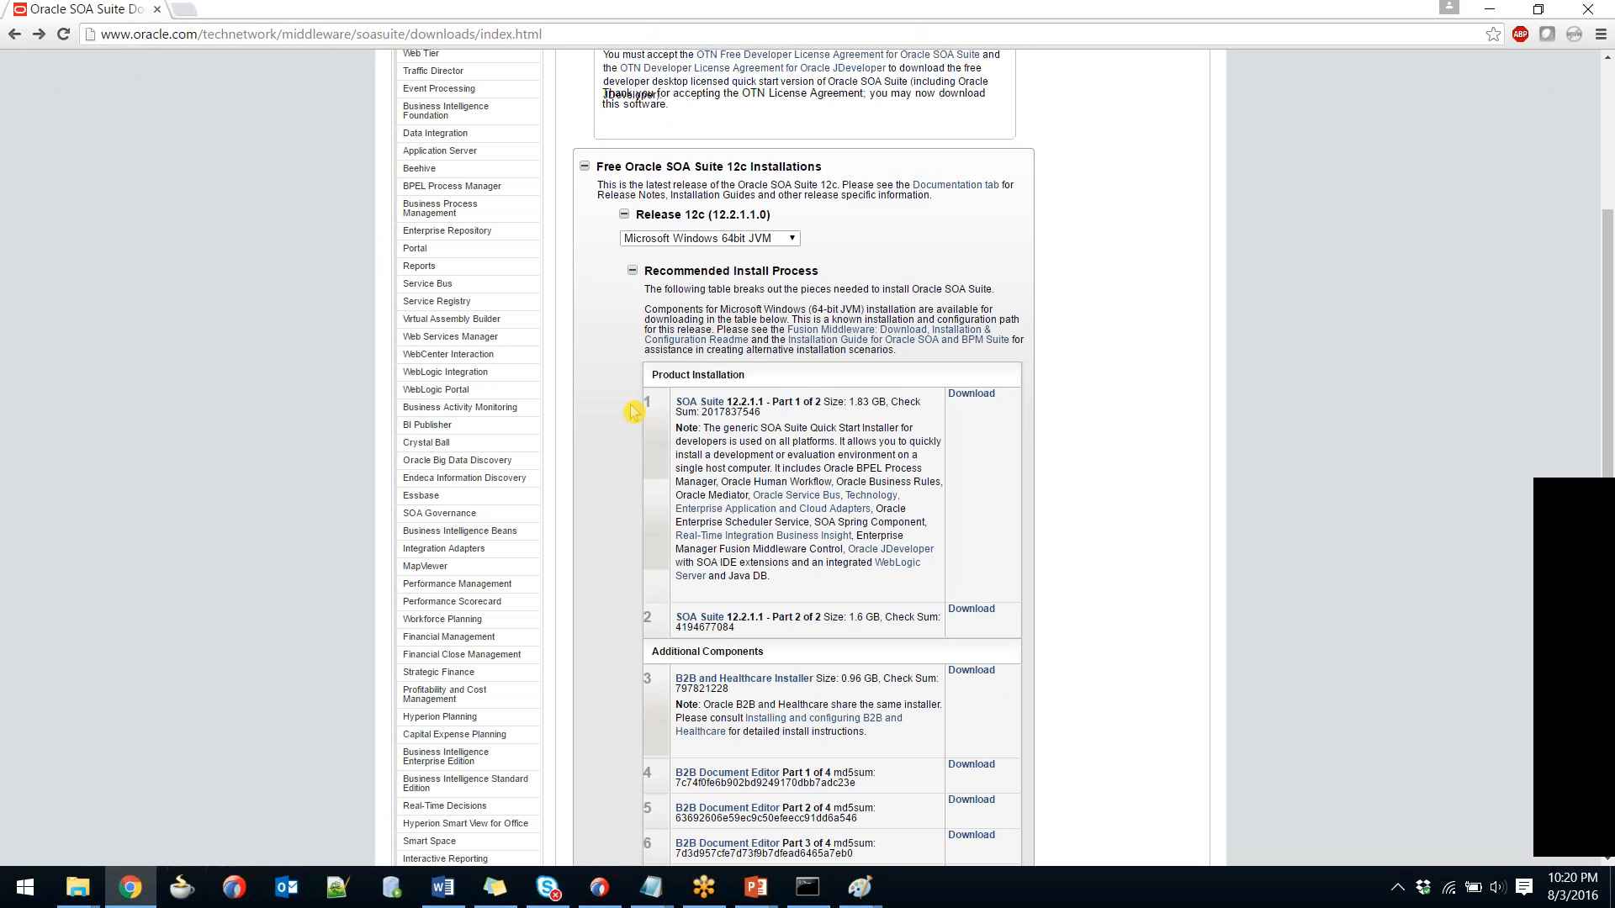
left_click_drag(632, 411, 1007, 614)
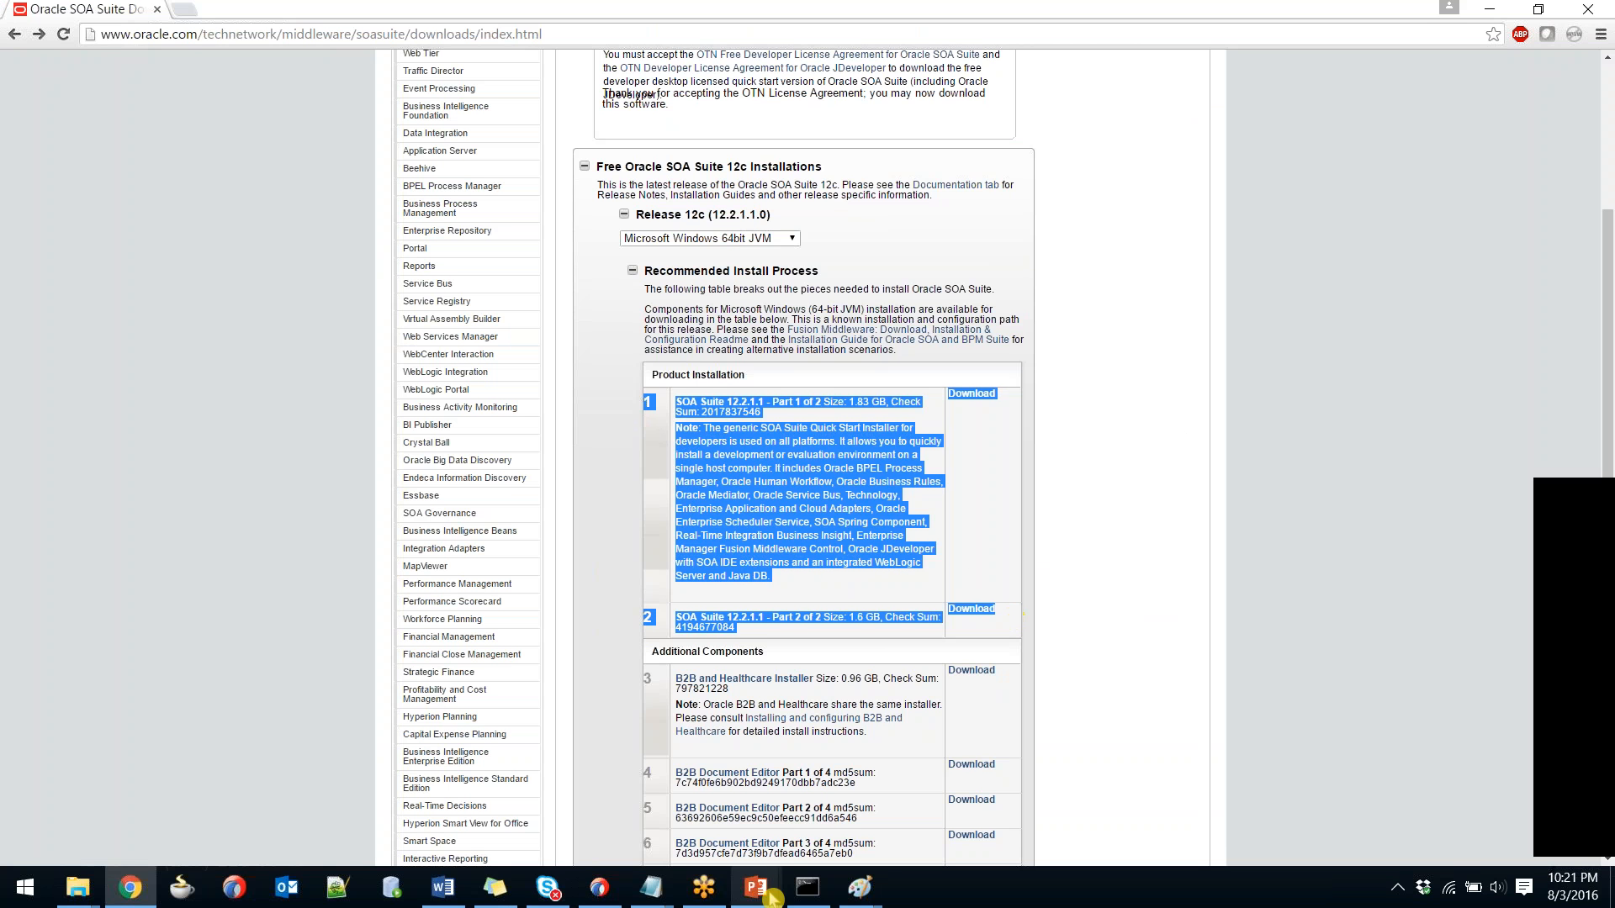
left_click(1089, 621)
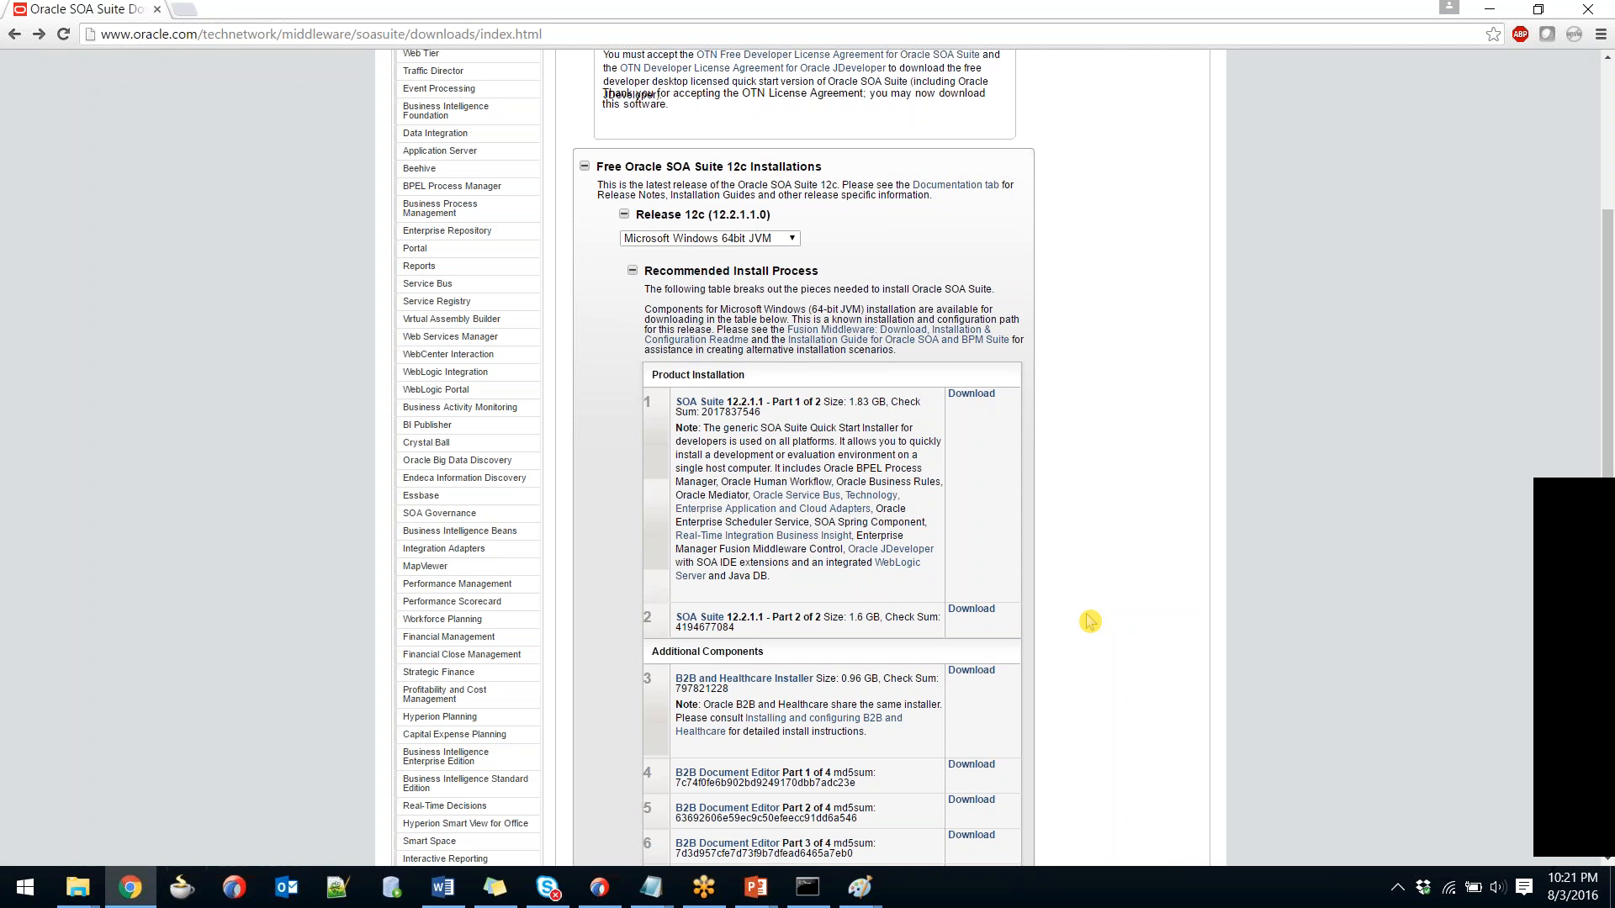
left_click_drag(1013, 632, 643, 405)
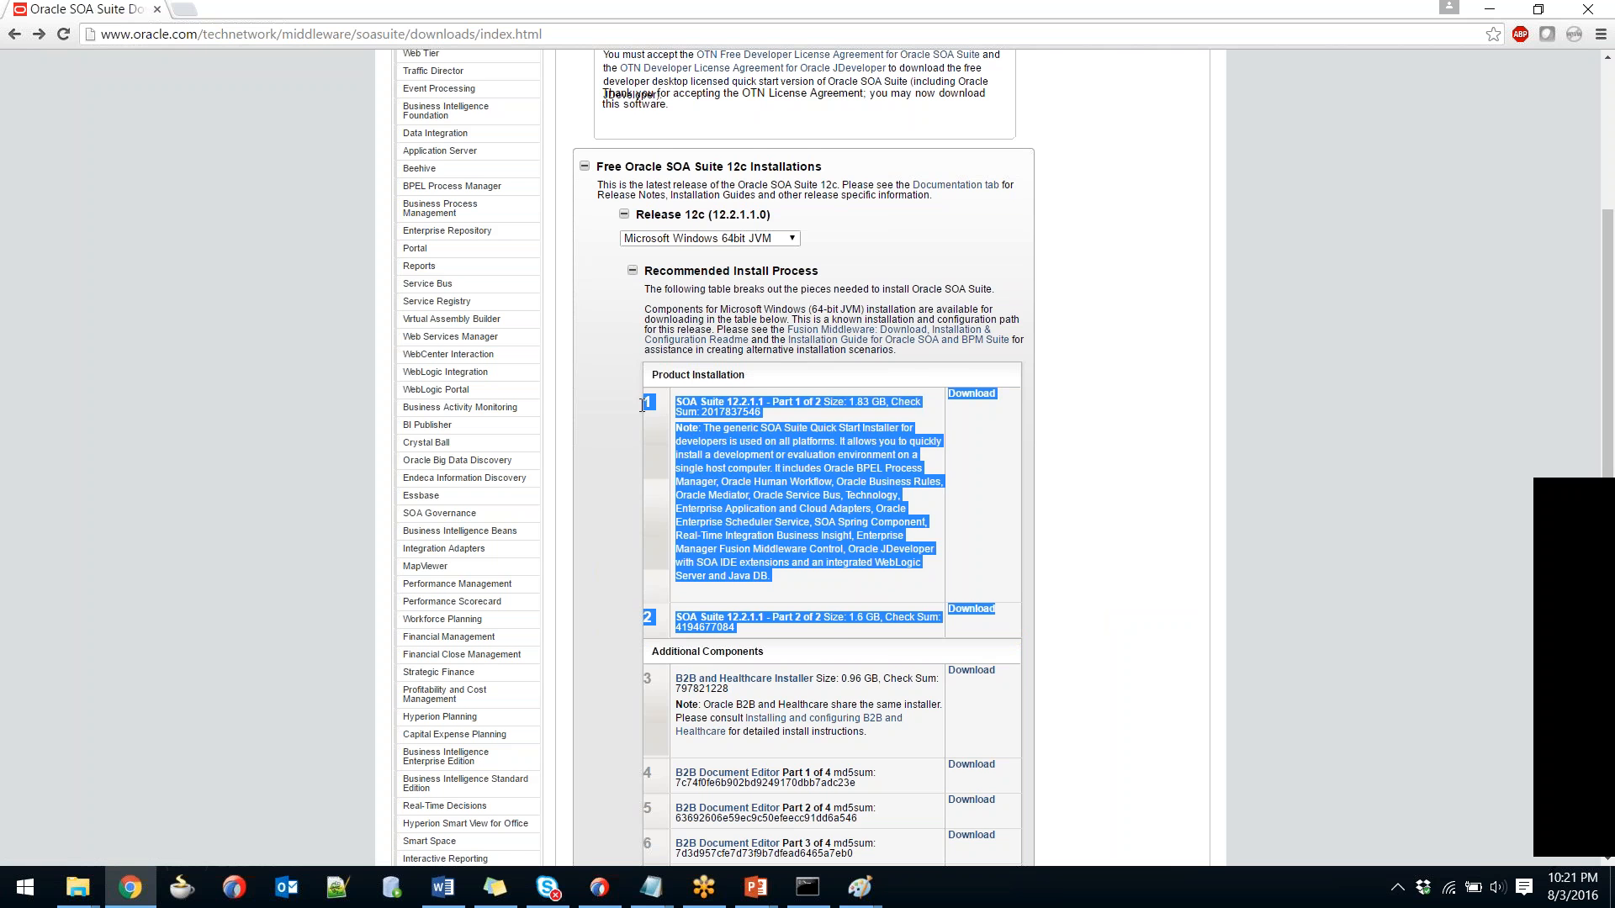
left_click(685, 606)
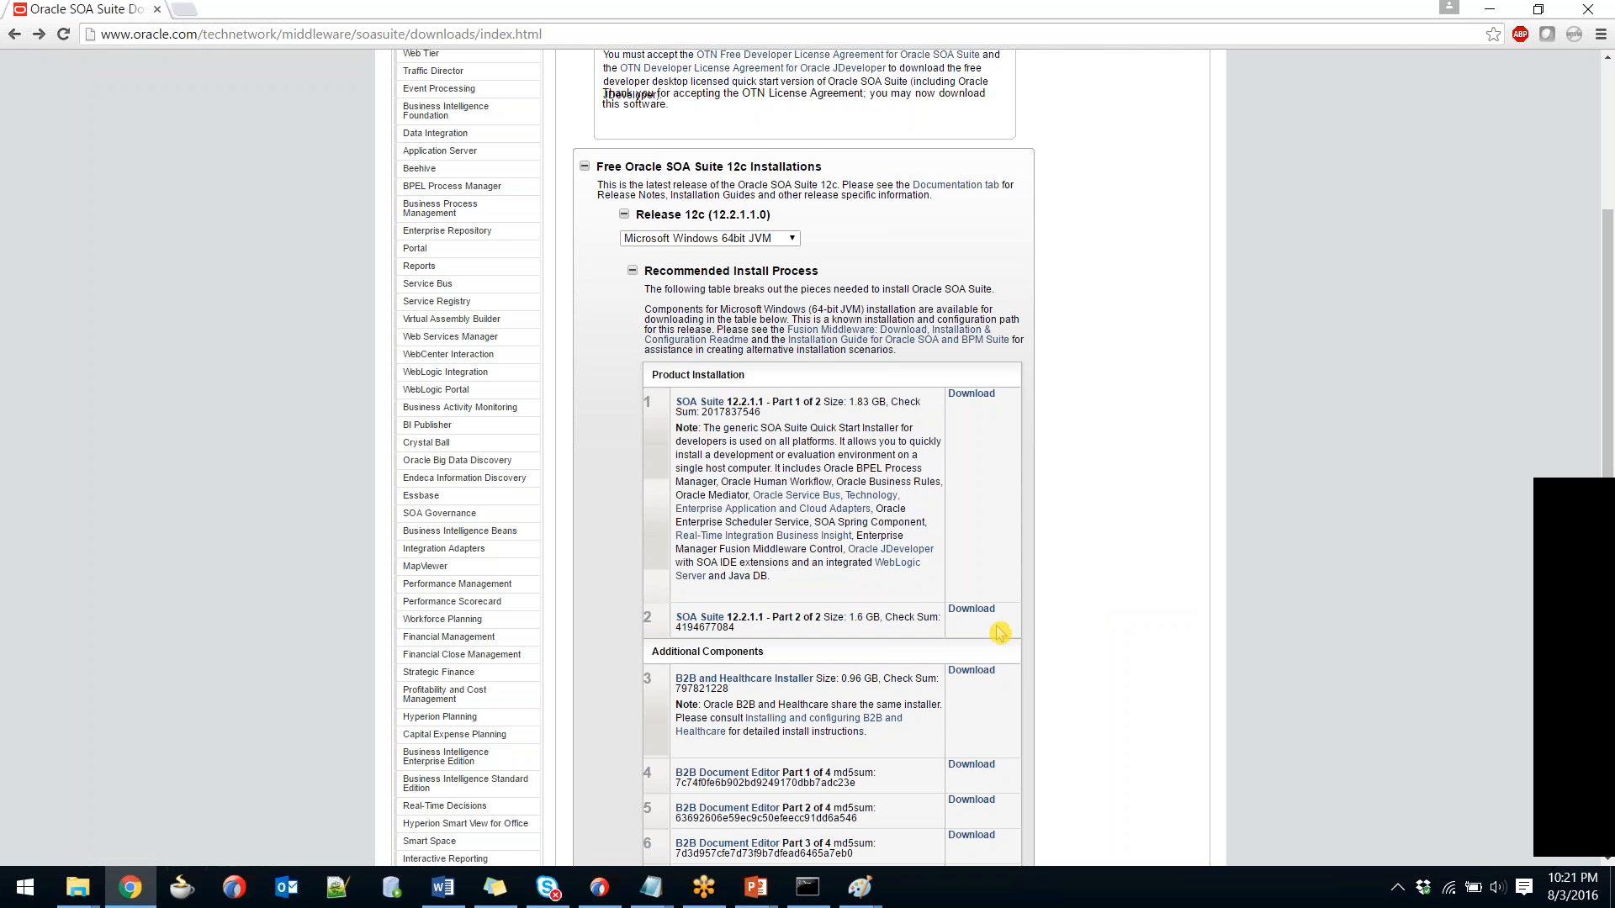
left_click_drag(999, 632, 643, 402)
left_click(633, 444)
Open edelivery.oracle.com in a new tab and sign in to Oracle Software Delivery Cloud.
left_click(185, 11)
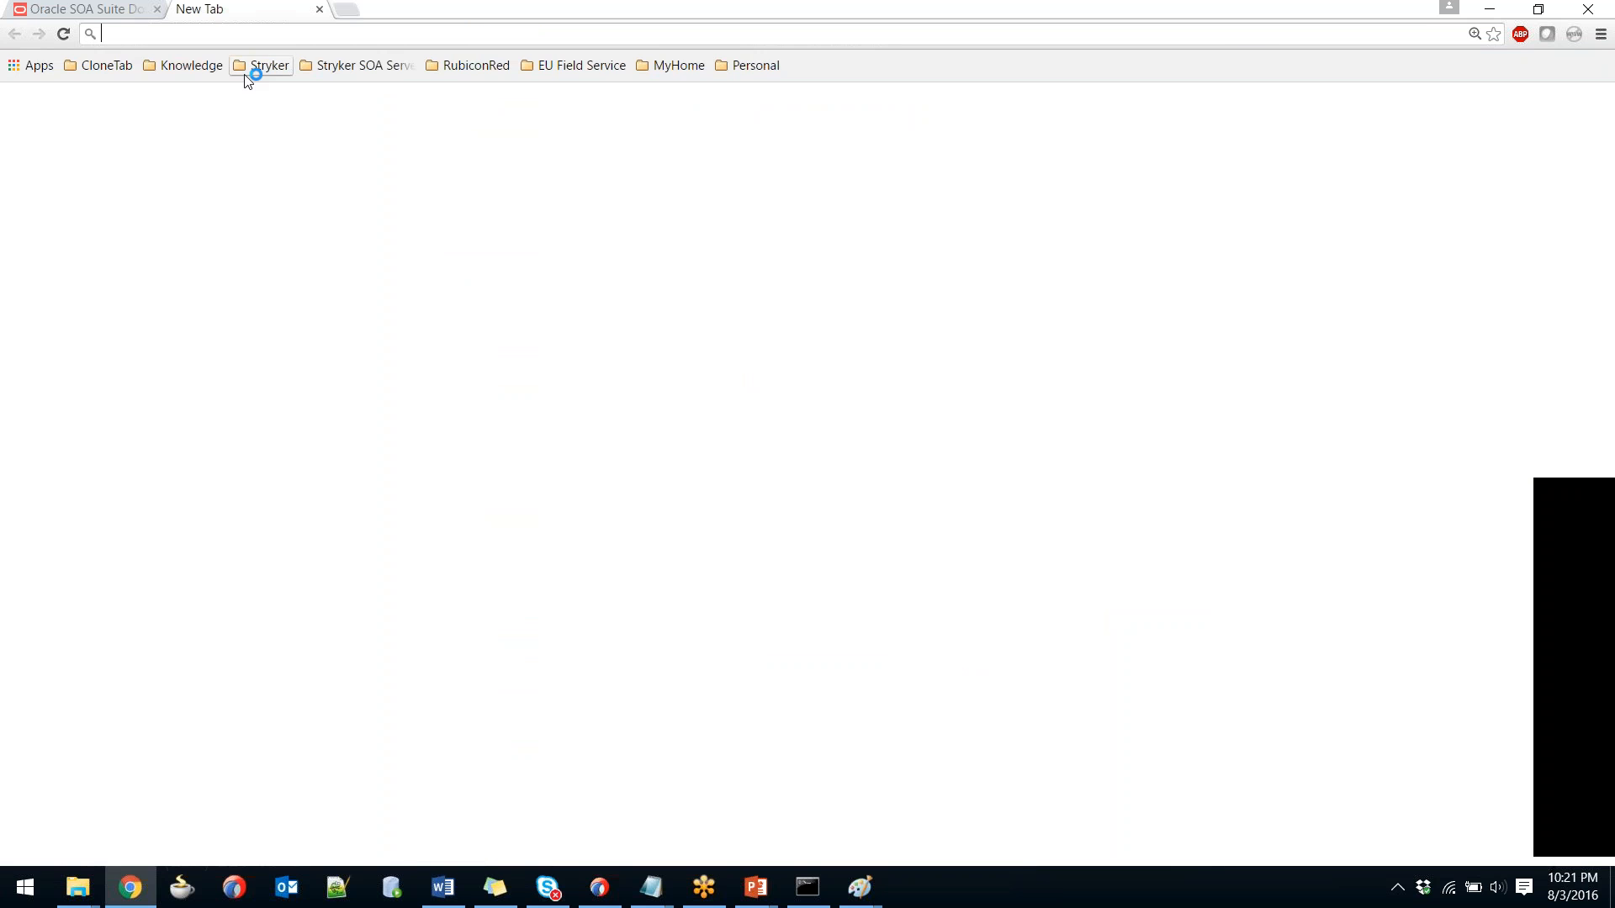
type("ed")
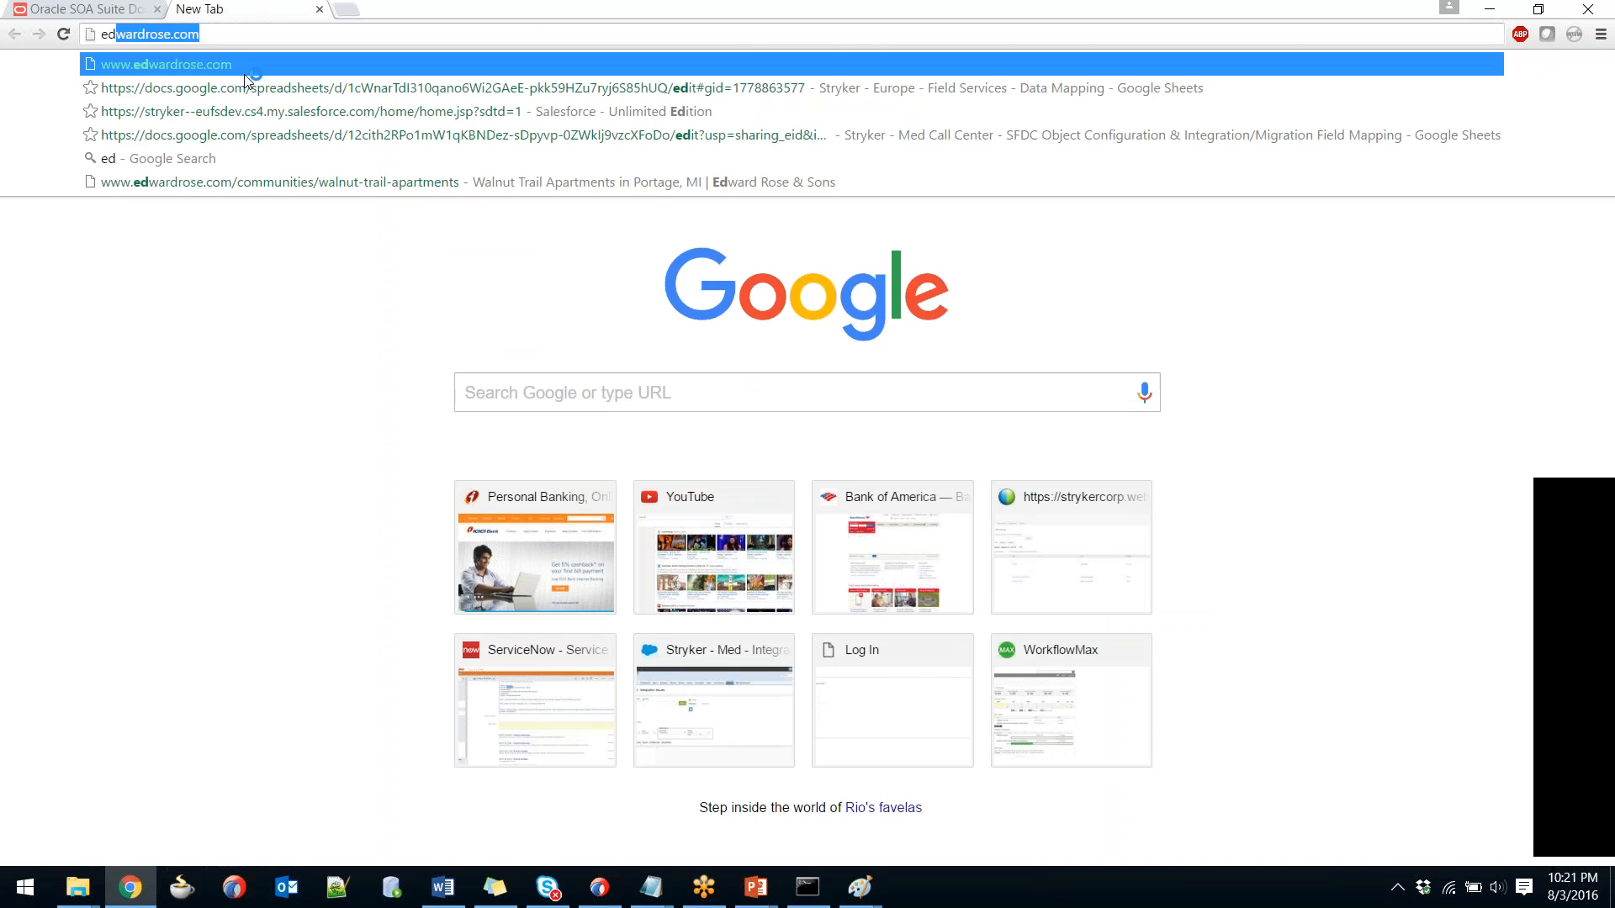
type("eli")
key("Return")
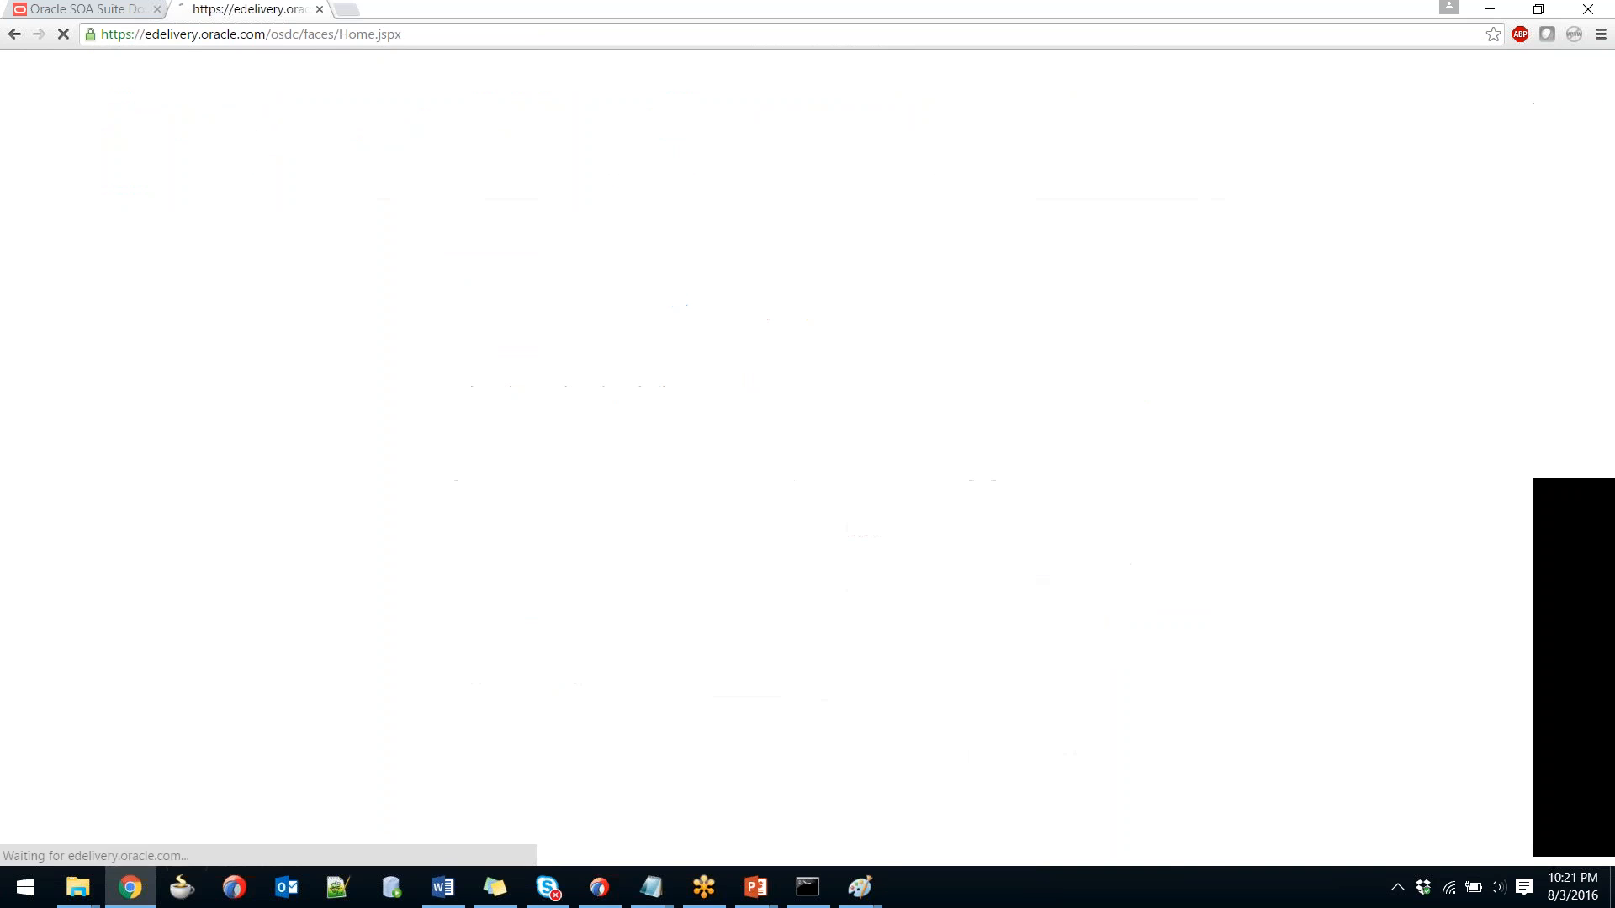
left_click(664, 144)
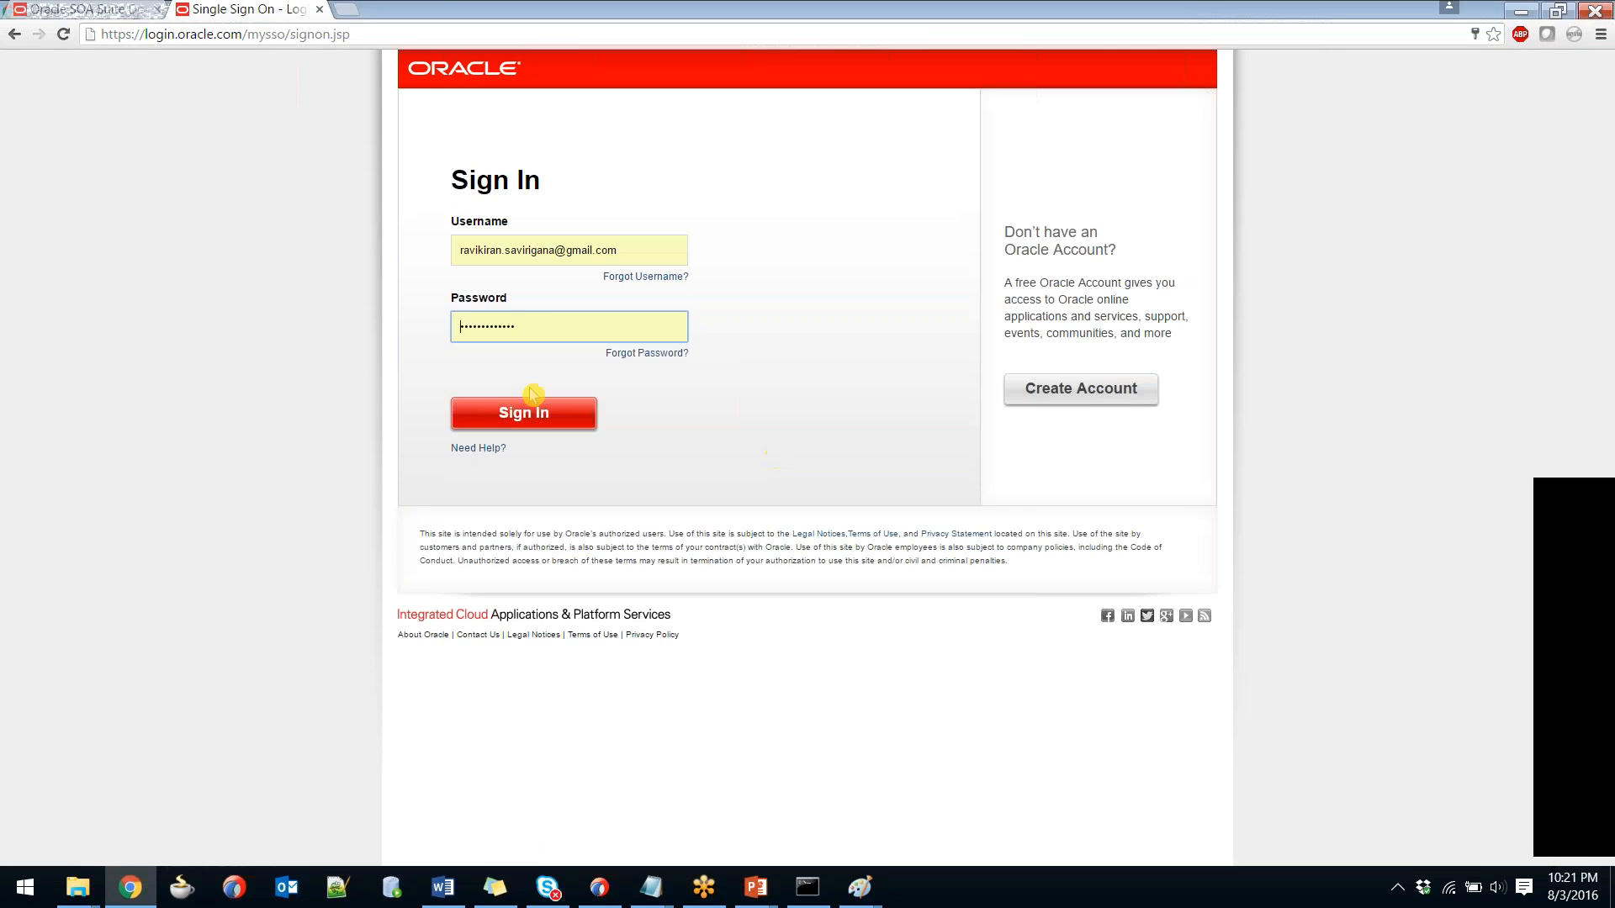
left_click(532, 397)
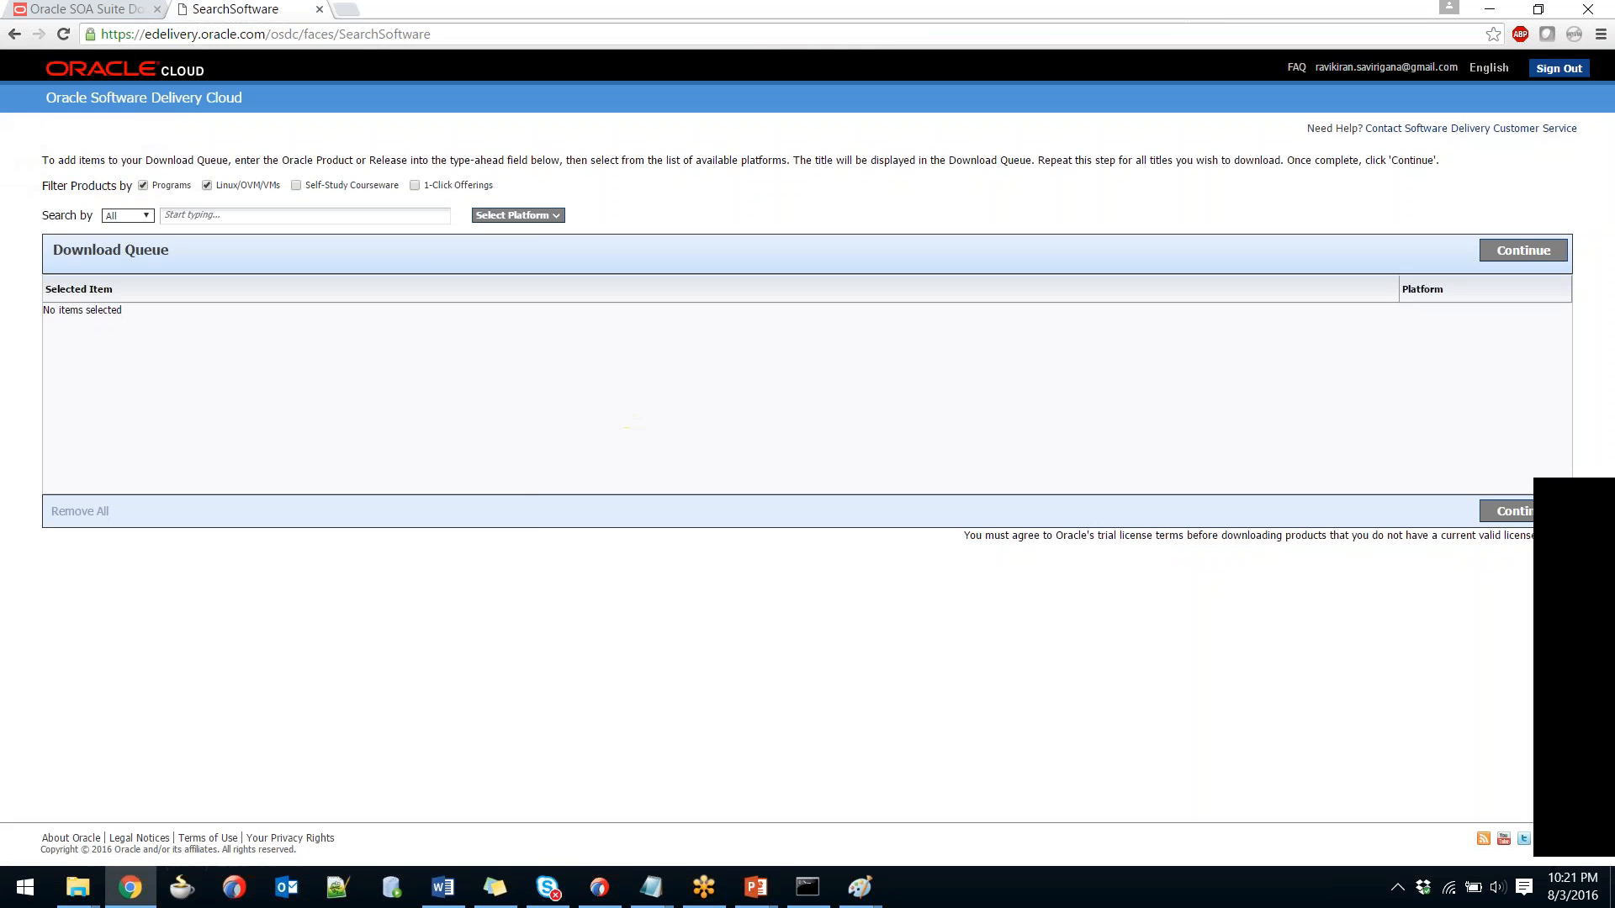
Open the soatutor.com blog and its August 2016 post 'Installing Oracle SOA Suite 12c'.
left_click(347, 10)
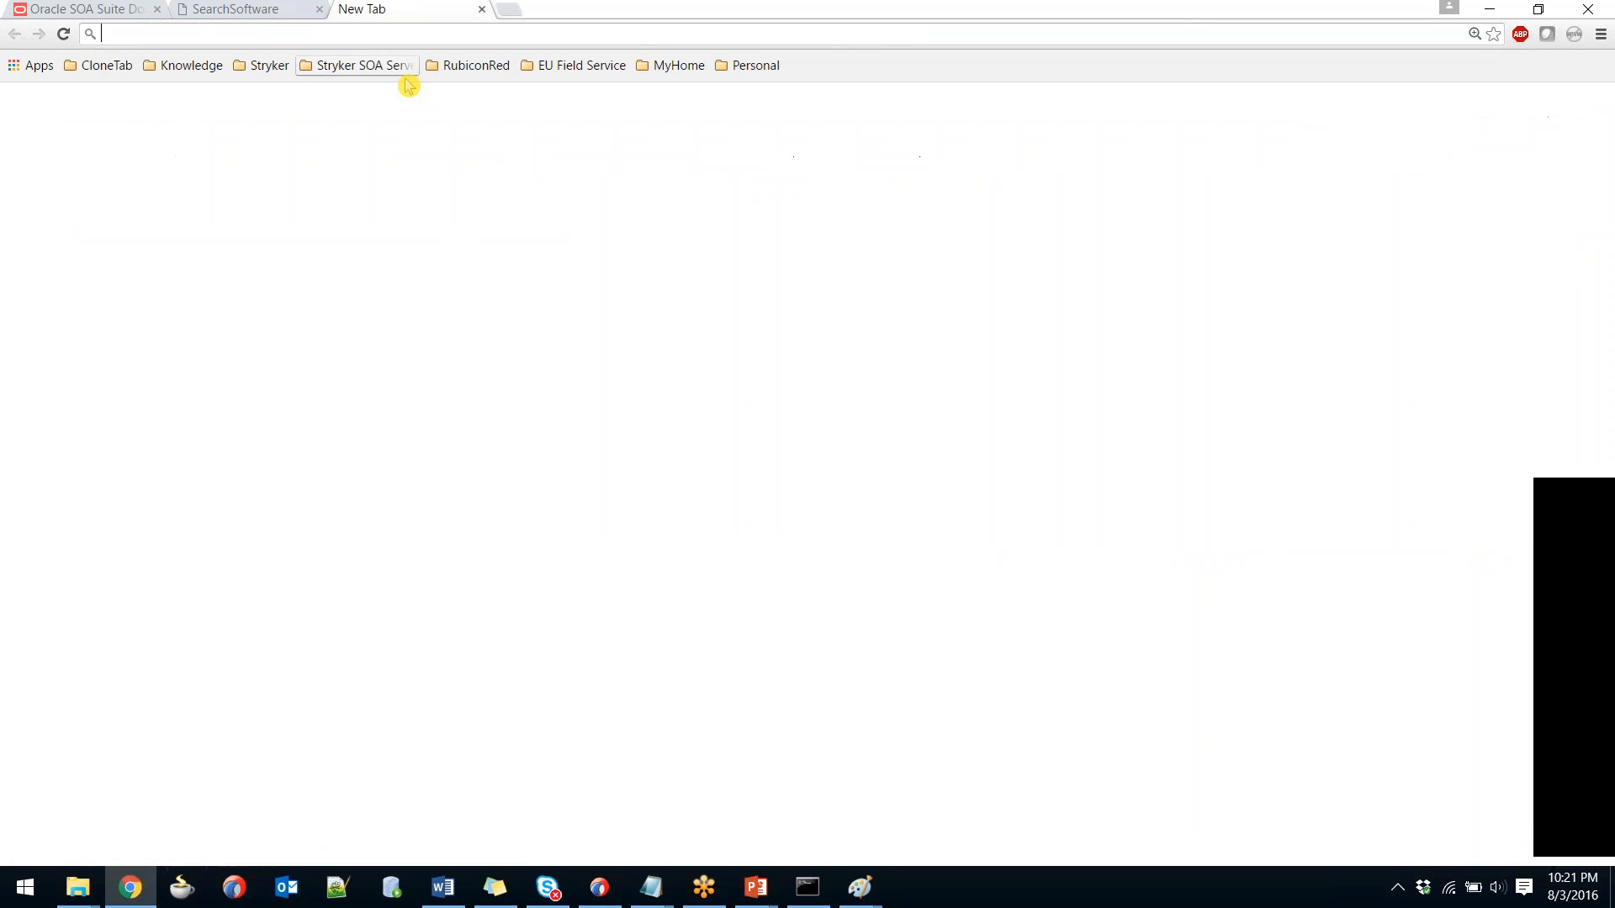
type("soatutor.com")
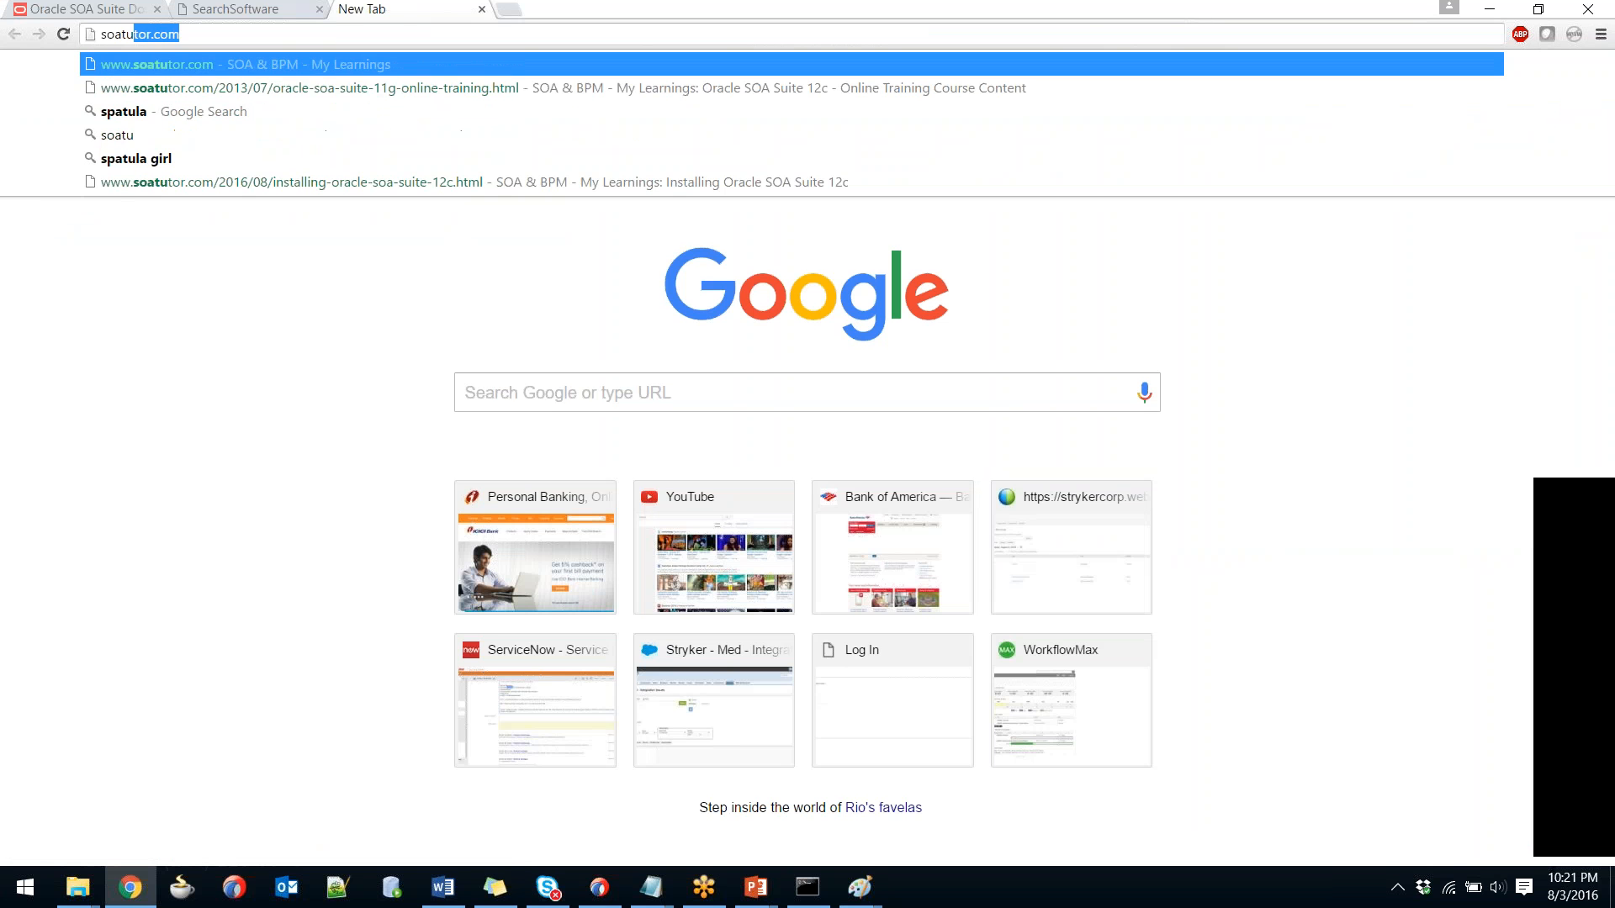
key("Return")
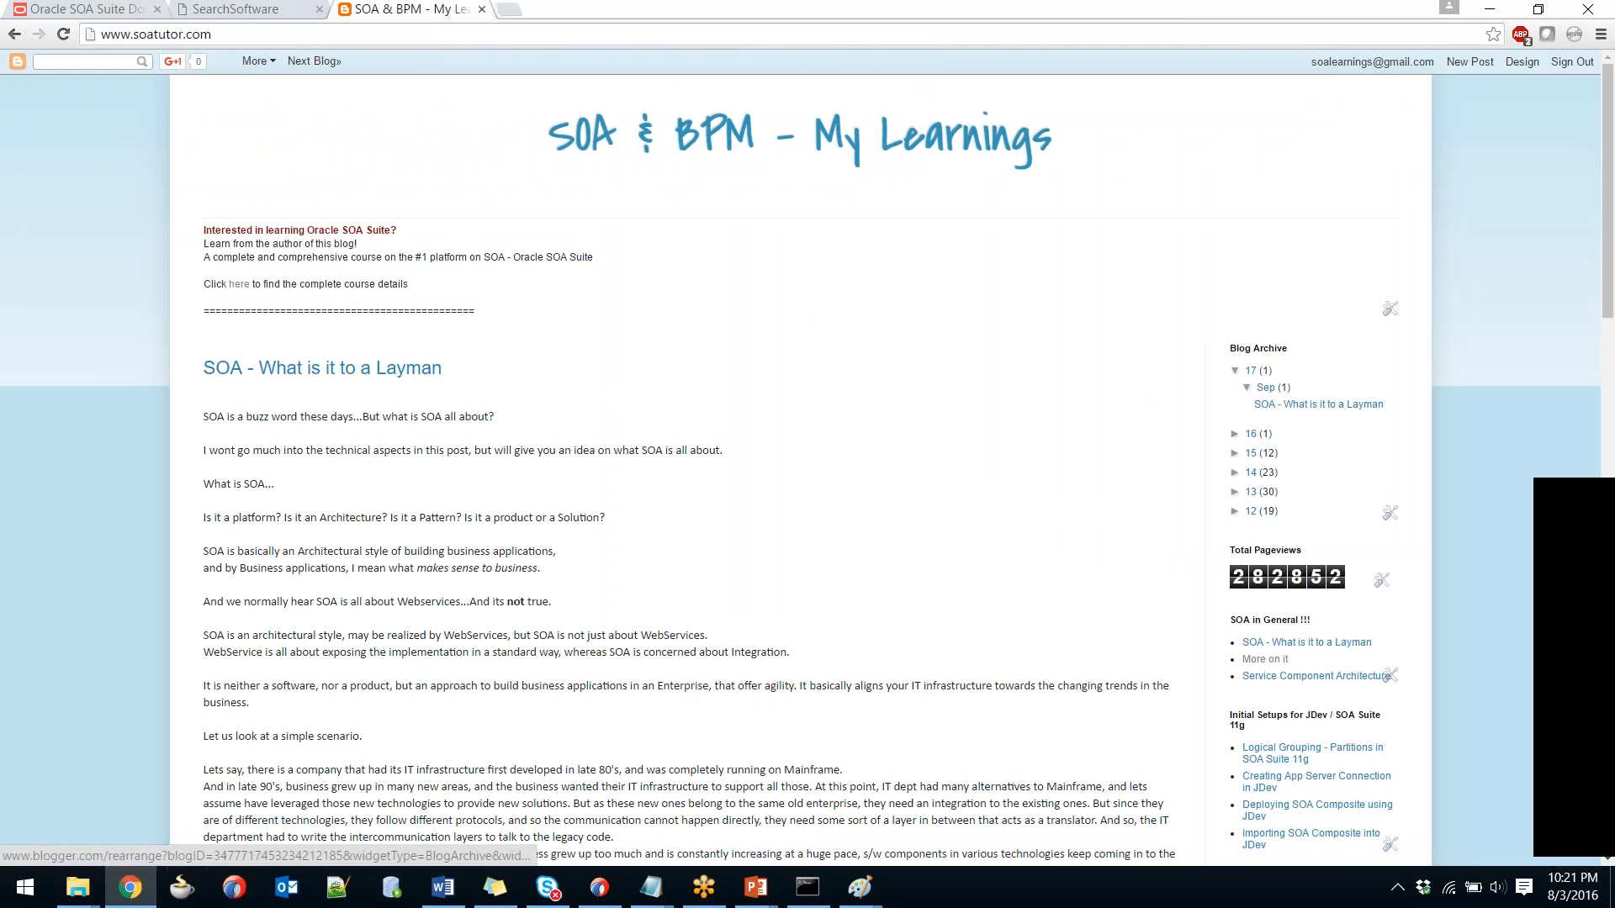
left_click(1235, 434)
left_click(1262, 453)
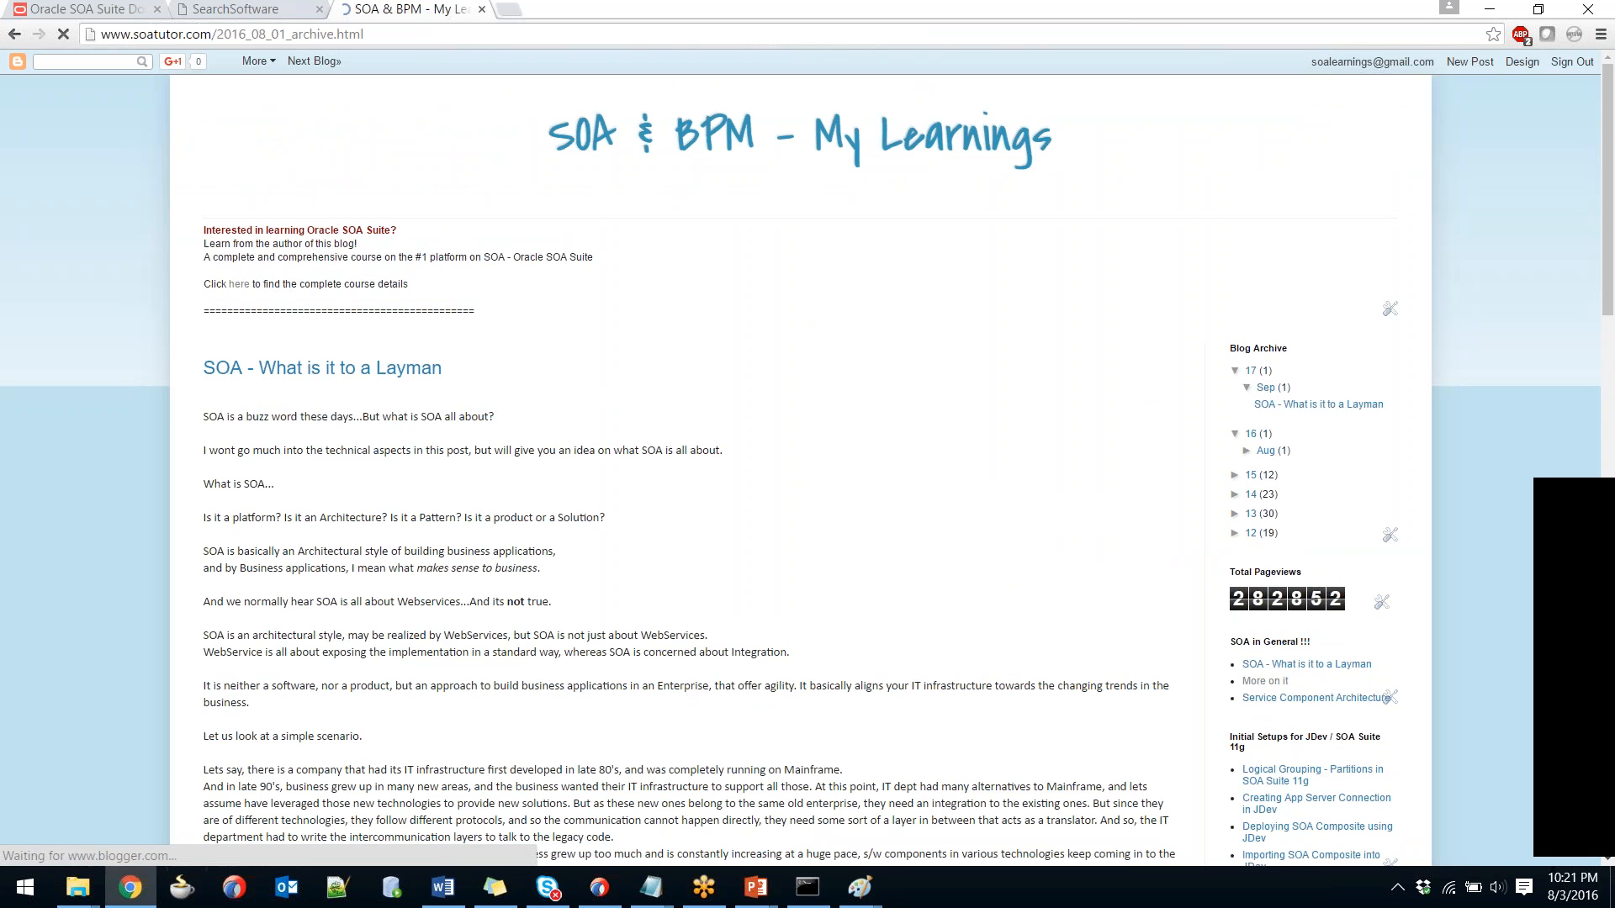
scroll(1327, 535, "down", 3)
scroll(1325, 515, "up", 2)
left_click(1325, 423)
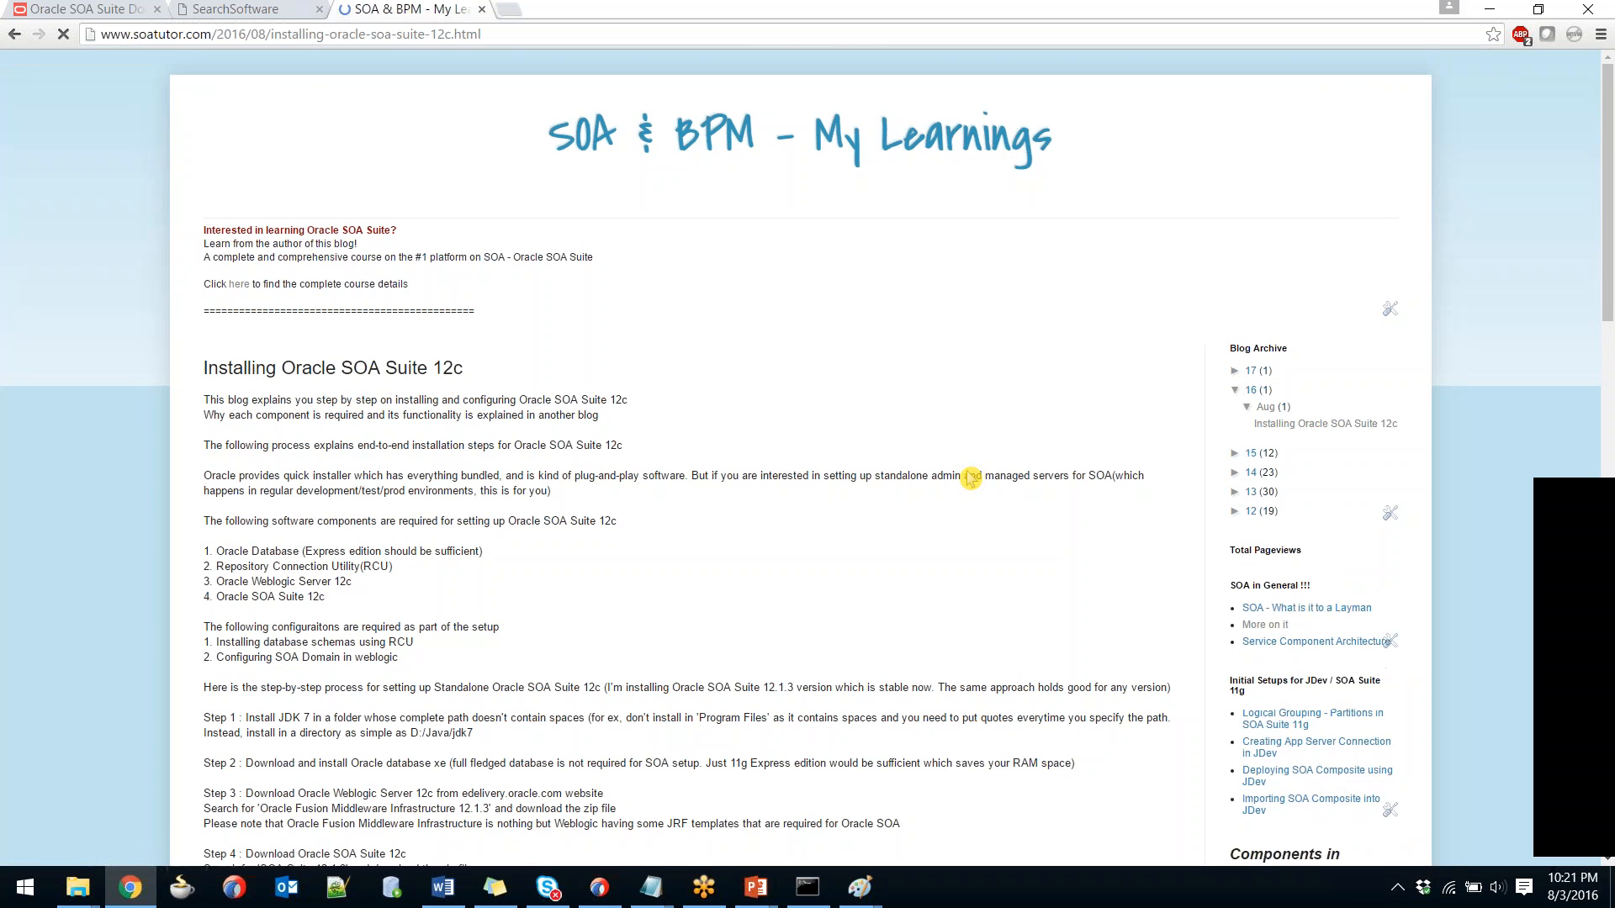
scroll(721, 467, "down", 3)
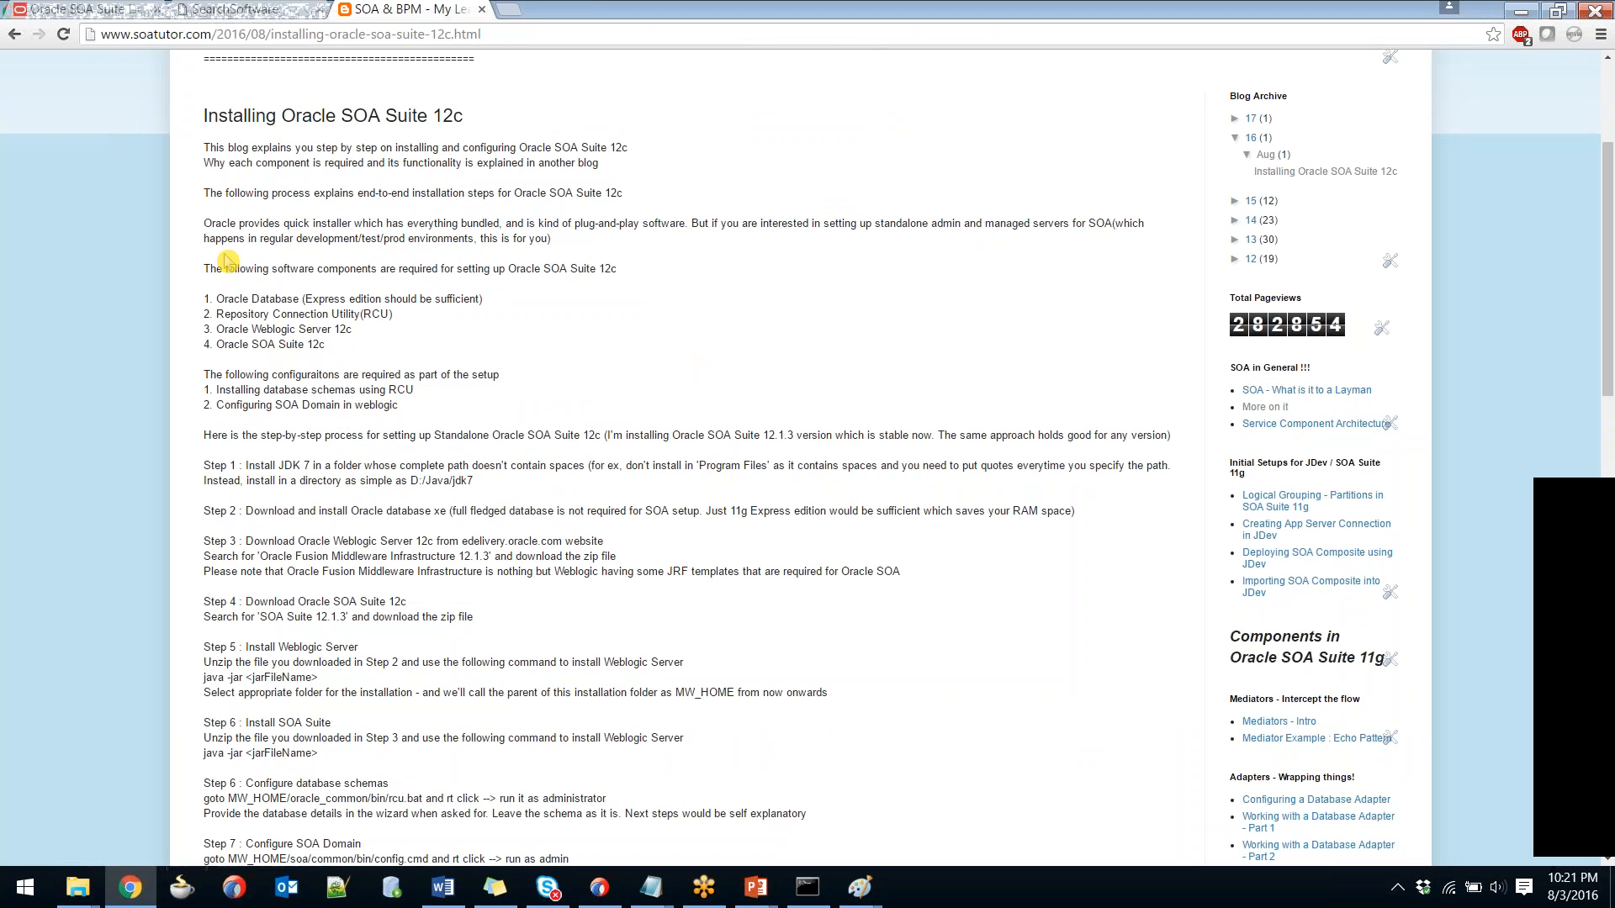
Highlight the required software components and the RCU schema installation items in the post.
triple_click(406, 279)
left_click_drag(407, 278, 421, 341)
left_click(427, 350)
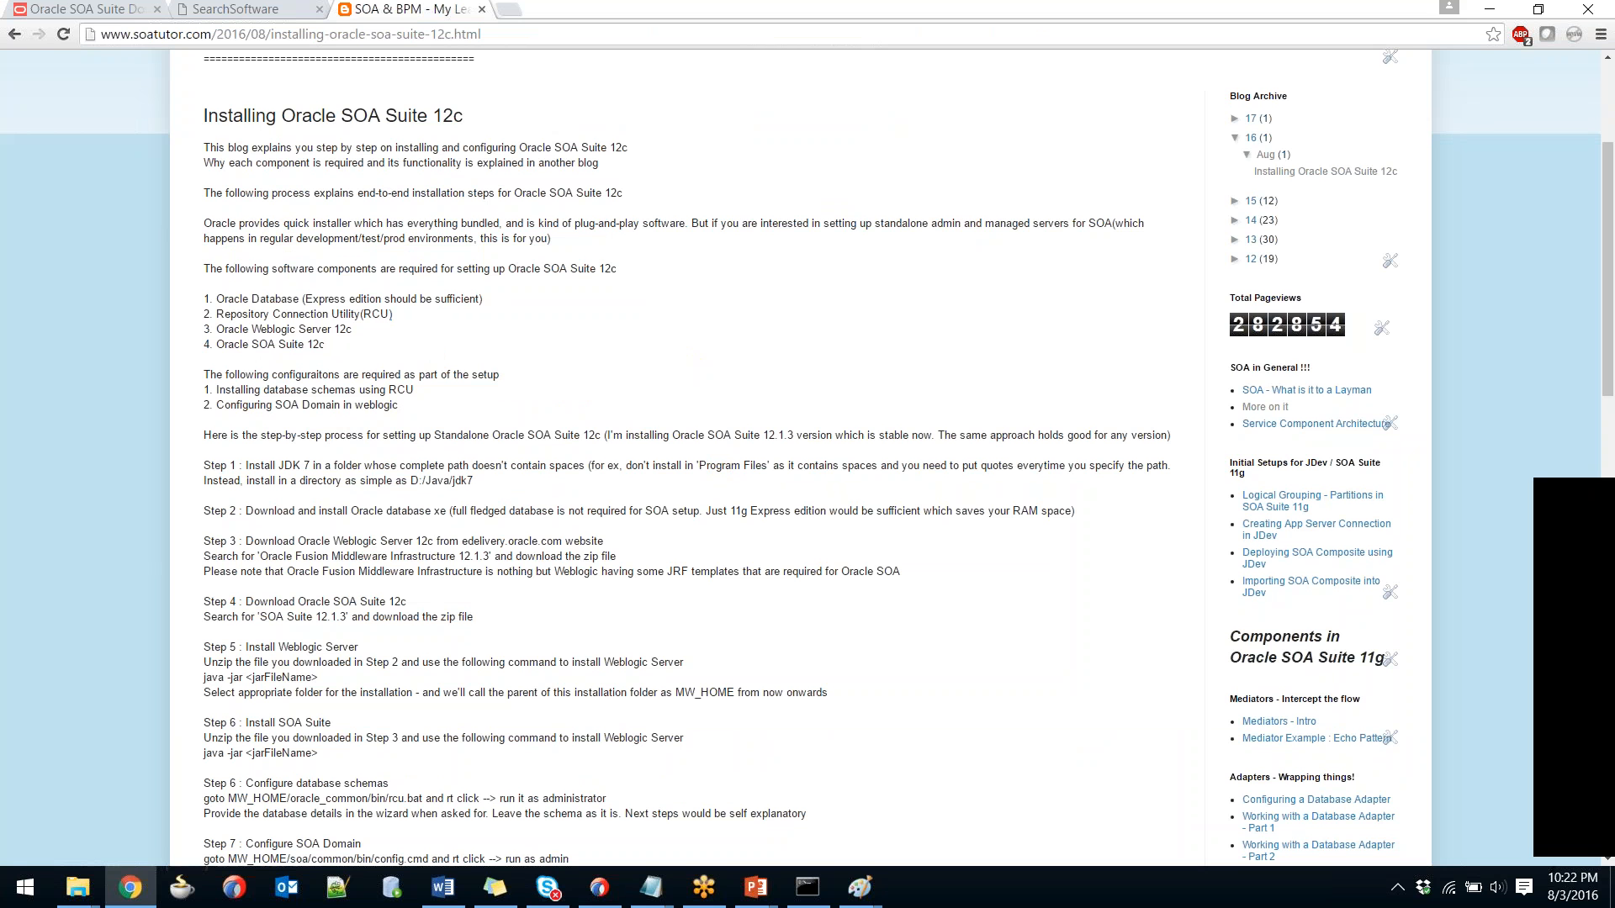
left_click_drag(327, 390, 414, 390)
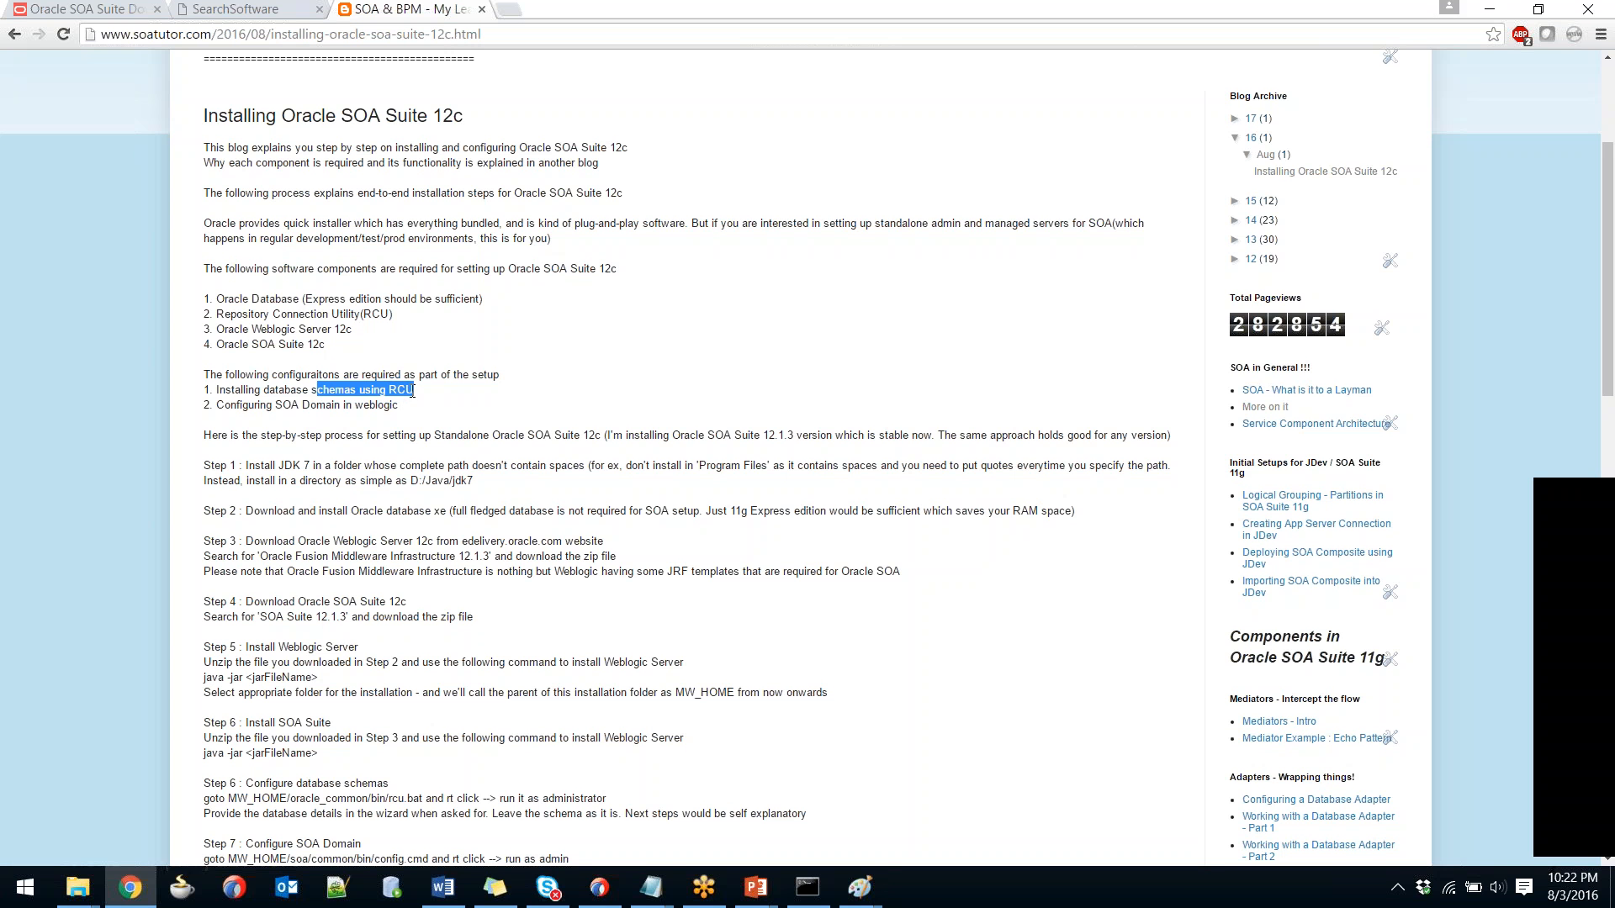
left_click_drag(257, 405, 398, 407)
left_click(449, 427)
Highlight the Step 1 instruction and its JDK 7 requirement.
scroll(432, 404, "down", 1)
scroll(209, 391, "down", 1)
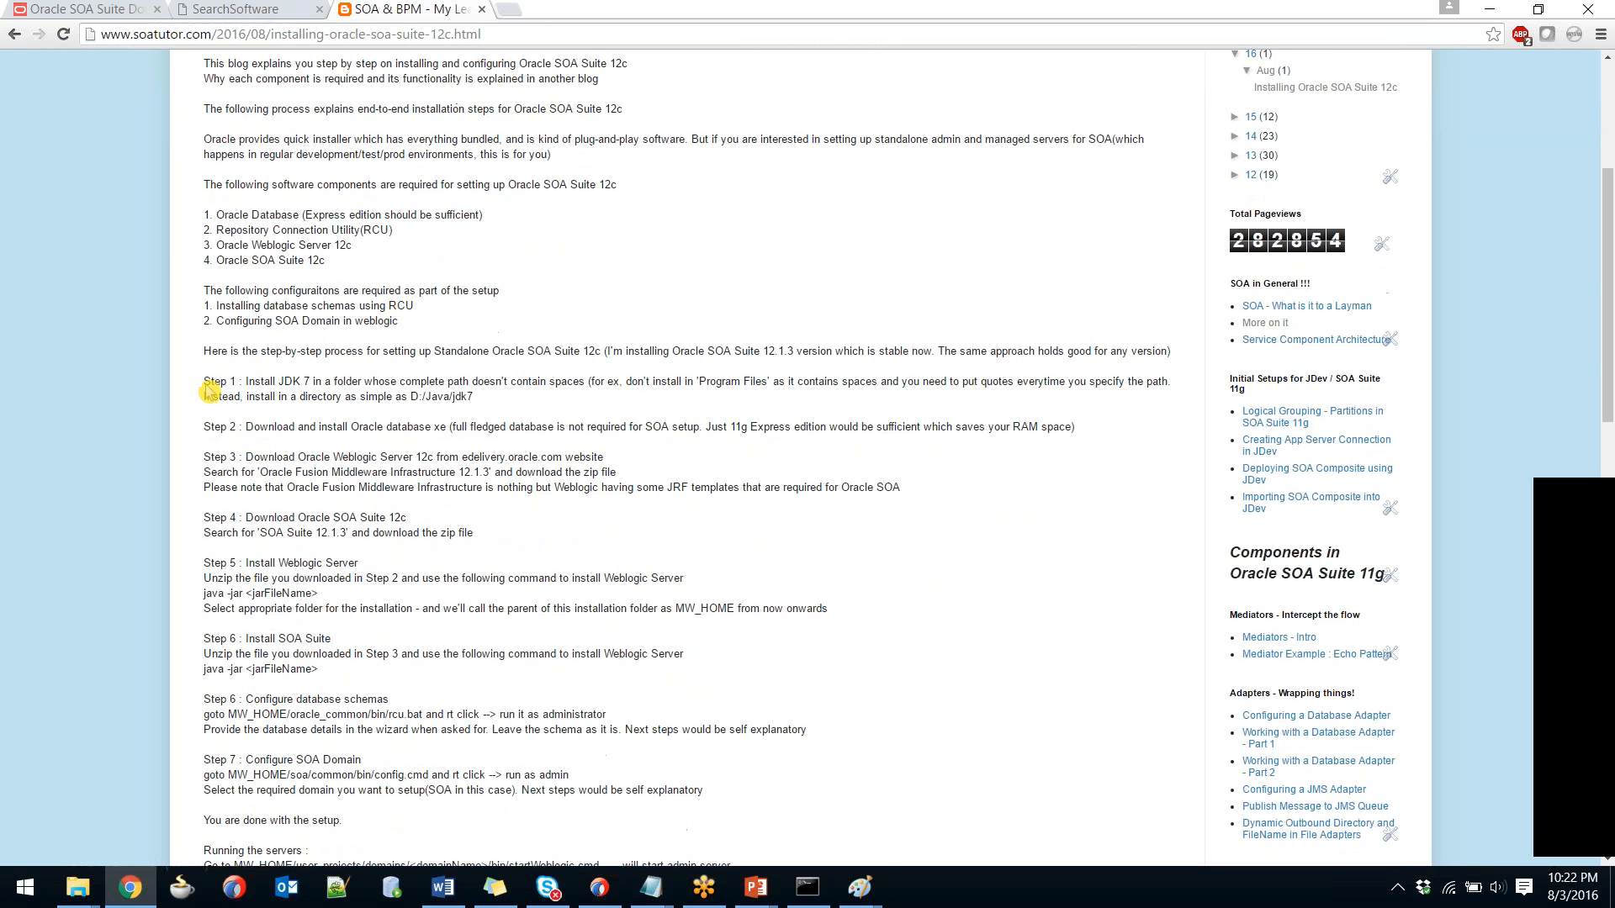
left_click_drag(206, 385, 474, 396)
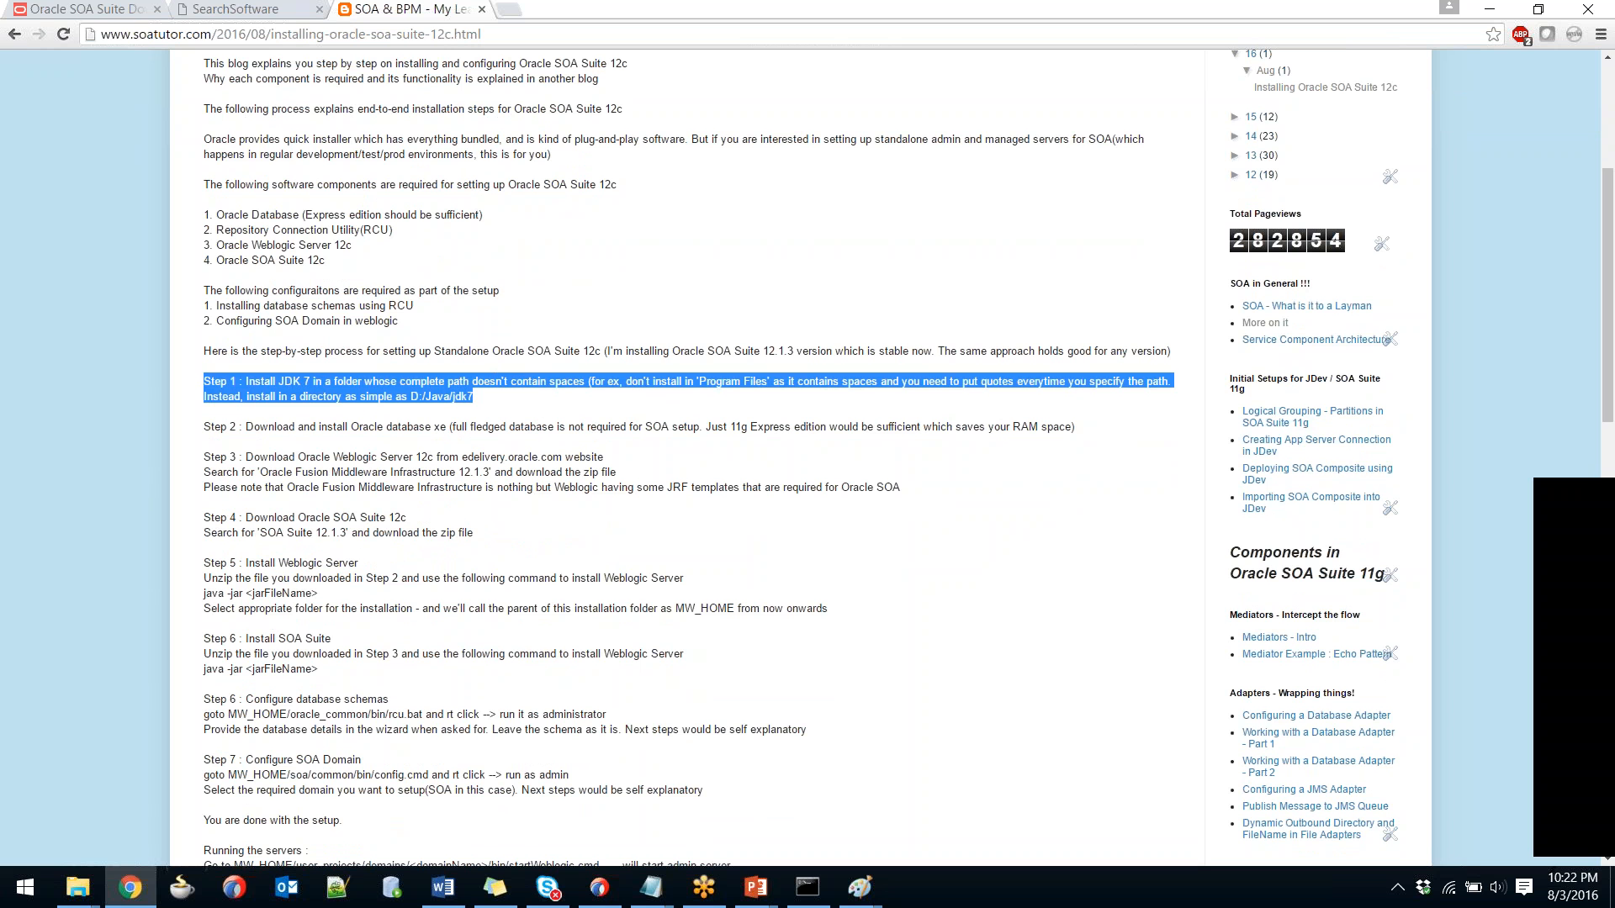
left_click(475, 398)
left_click_drag(475, 397, 312, 381)
left_click(296, 390)
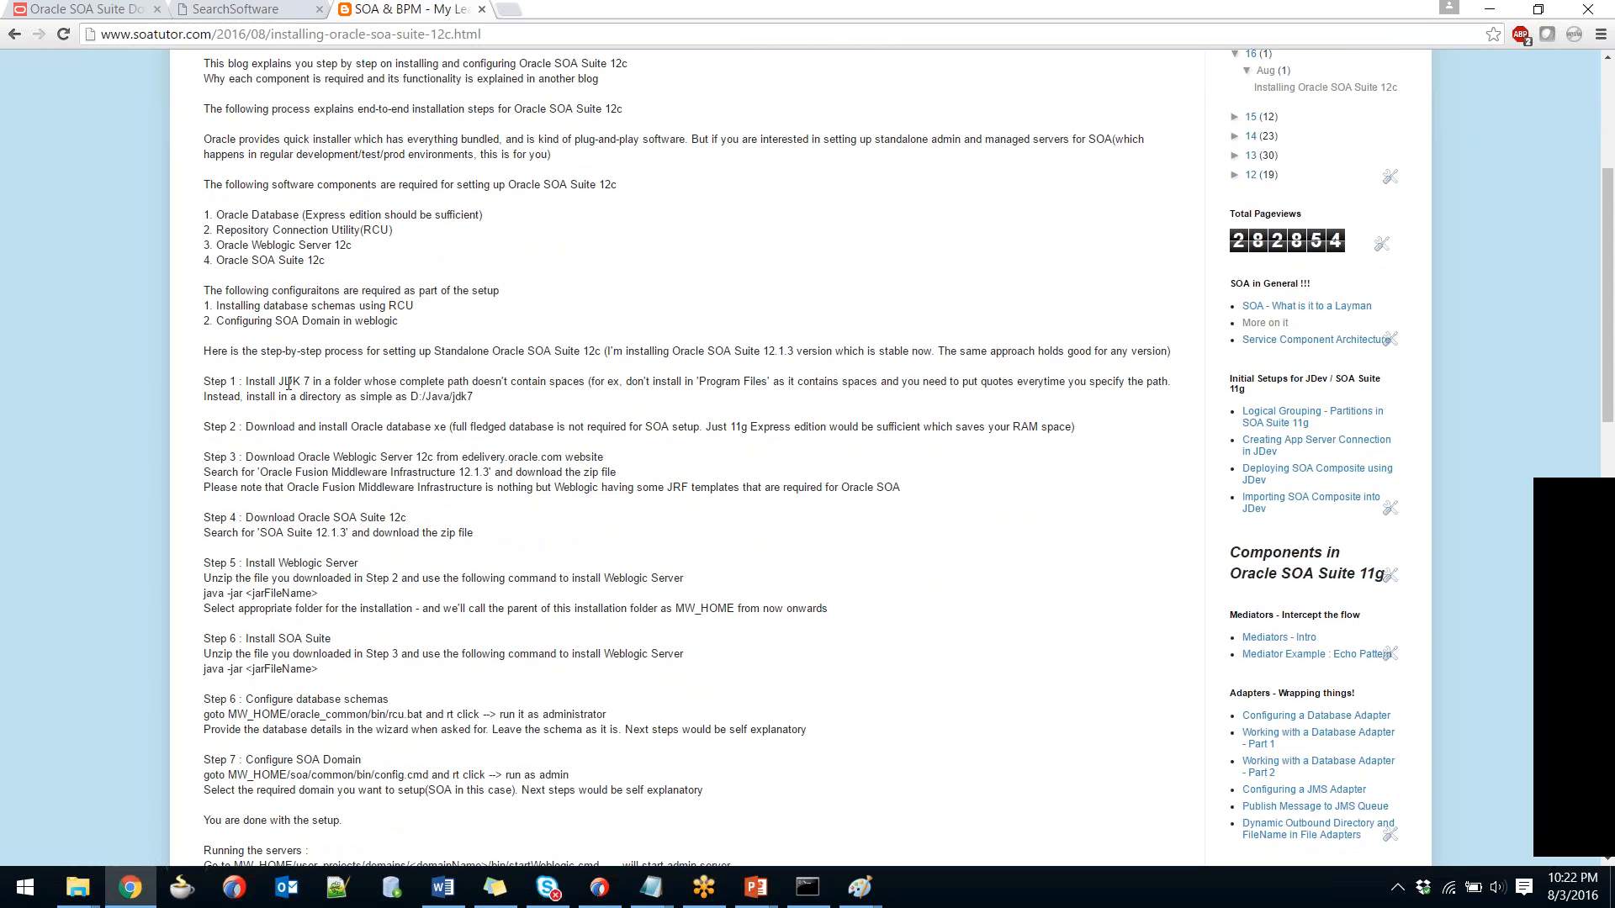
double_click(286, 383)
left_click(287, 378)
left_click_drag(286, 376, 305, 377)
Highlight Step 2 about downloading Oracle Database XE.
scroll(347, 389, "down", 1)
triple_click(373, 347)
left_click_drag(203, 344, 447, 345)
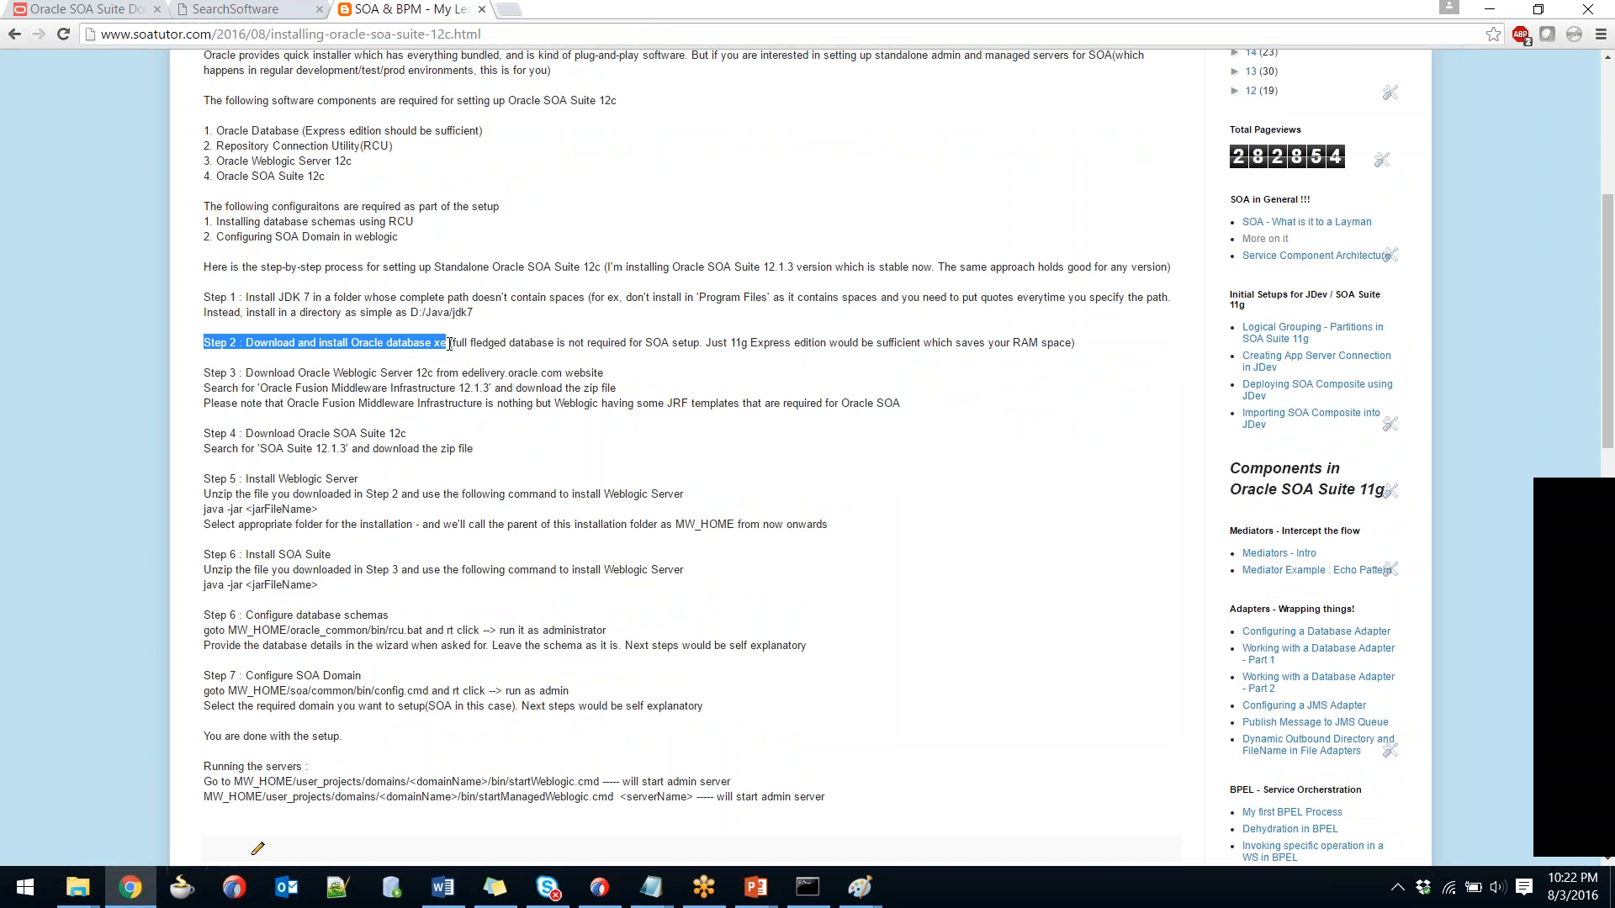
key("ctrl+t")
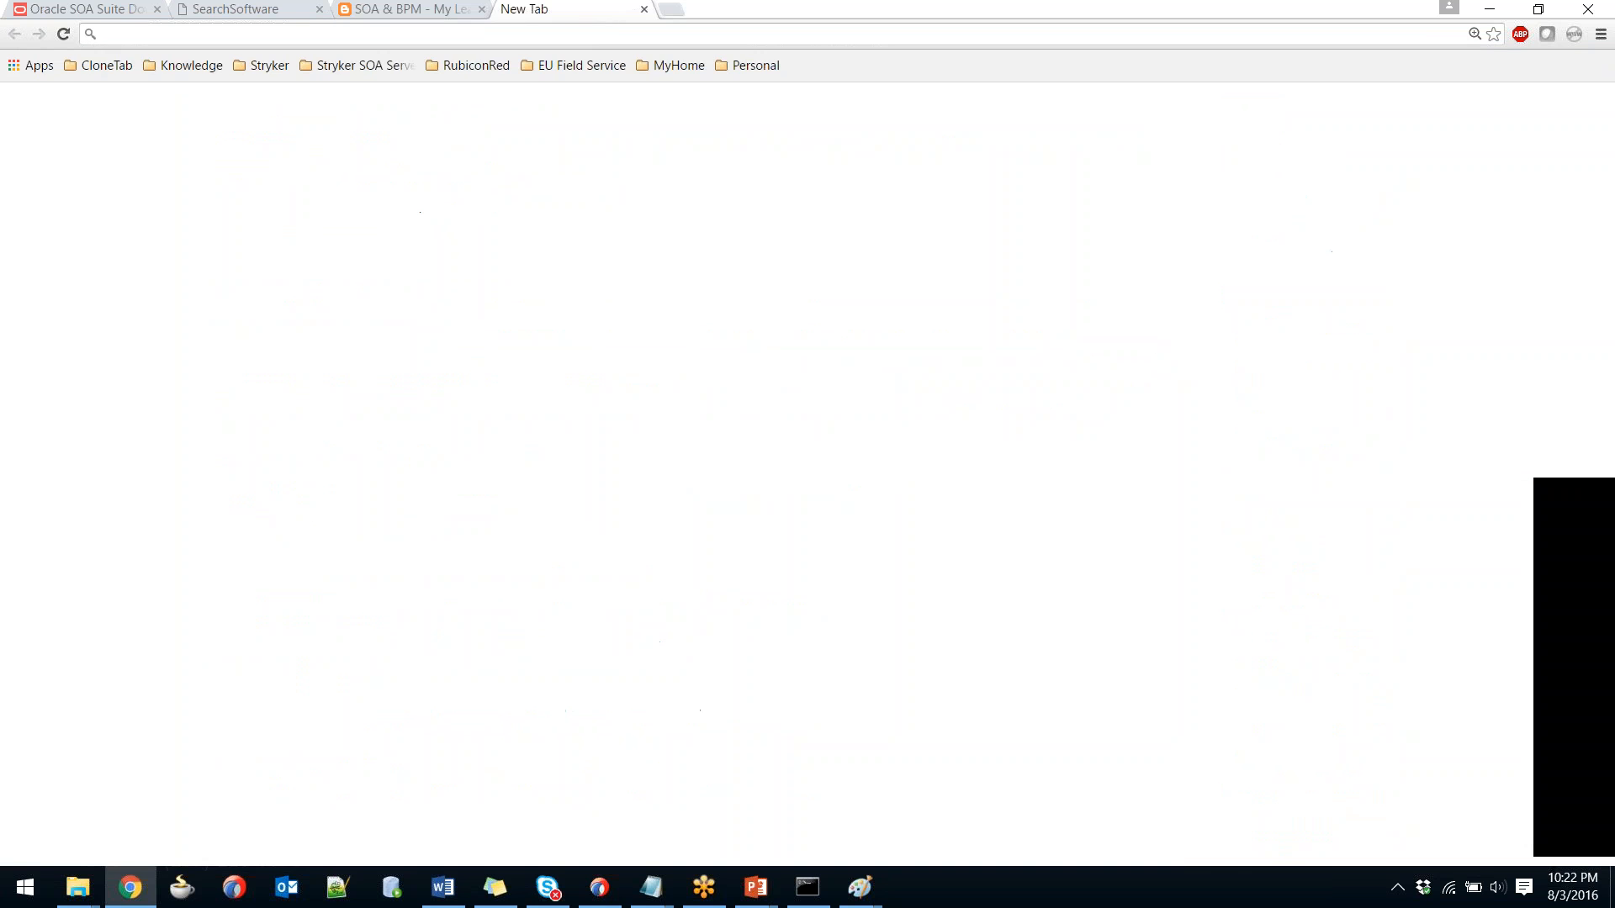
Search for 'oracle database xe' and open Oracle's Database 11g Express Edition overview page.
type("oracle database xe")
key("Return")
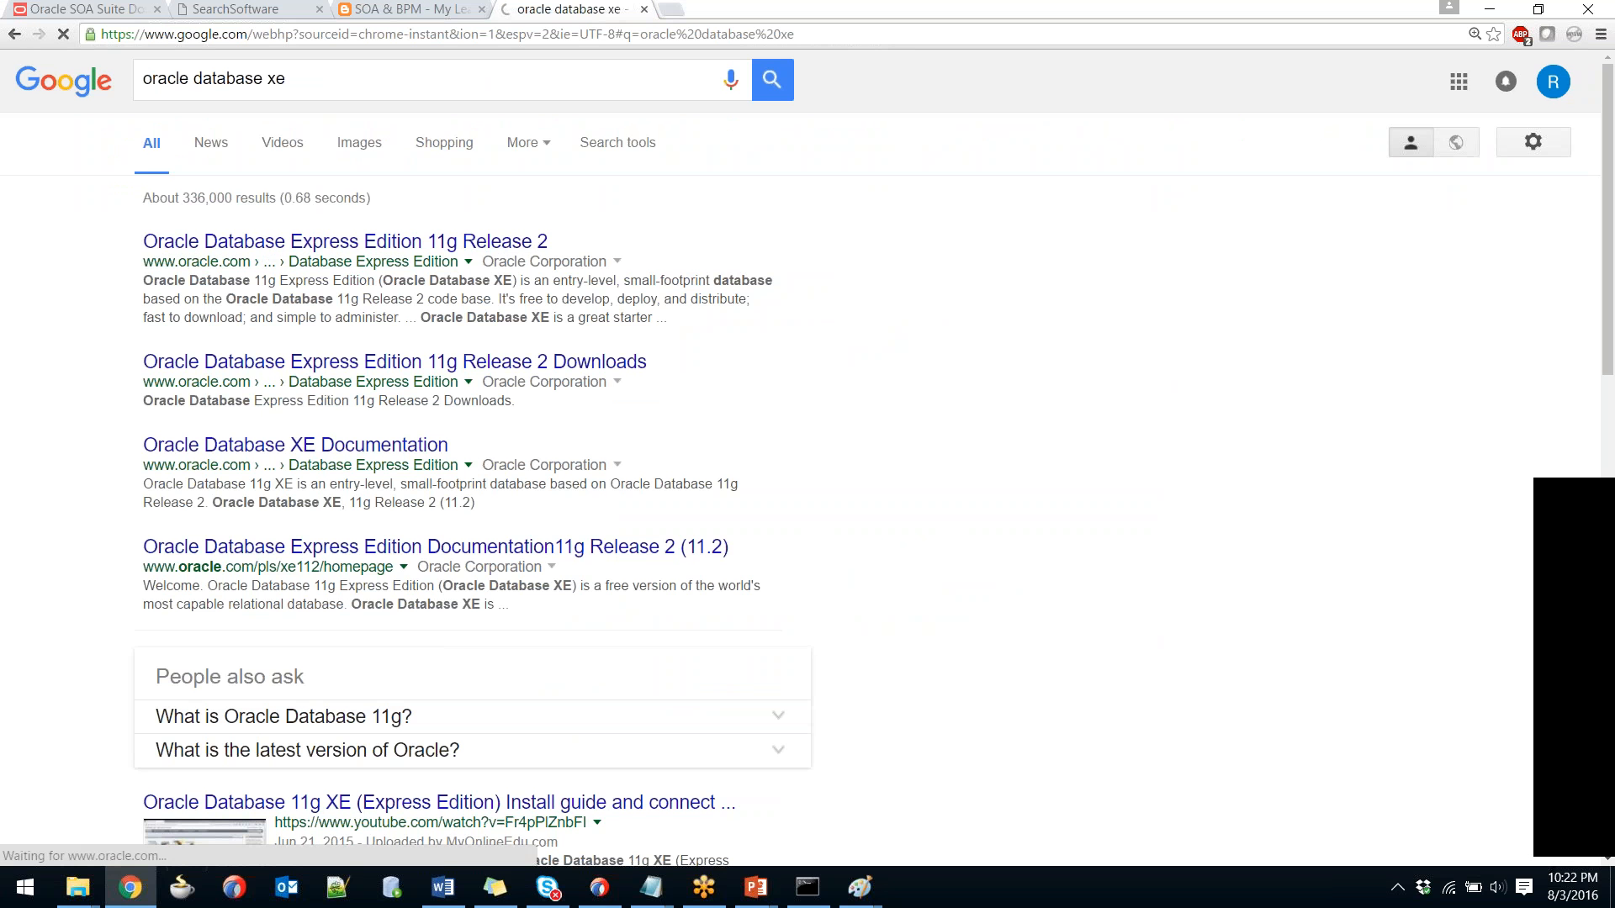
left_click(487, 253)
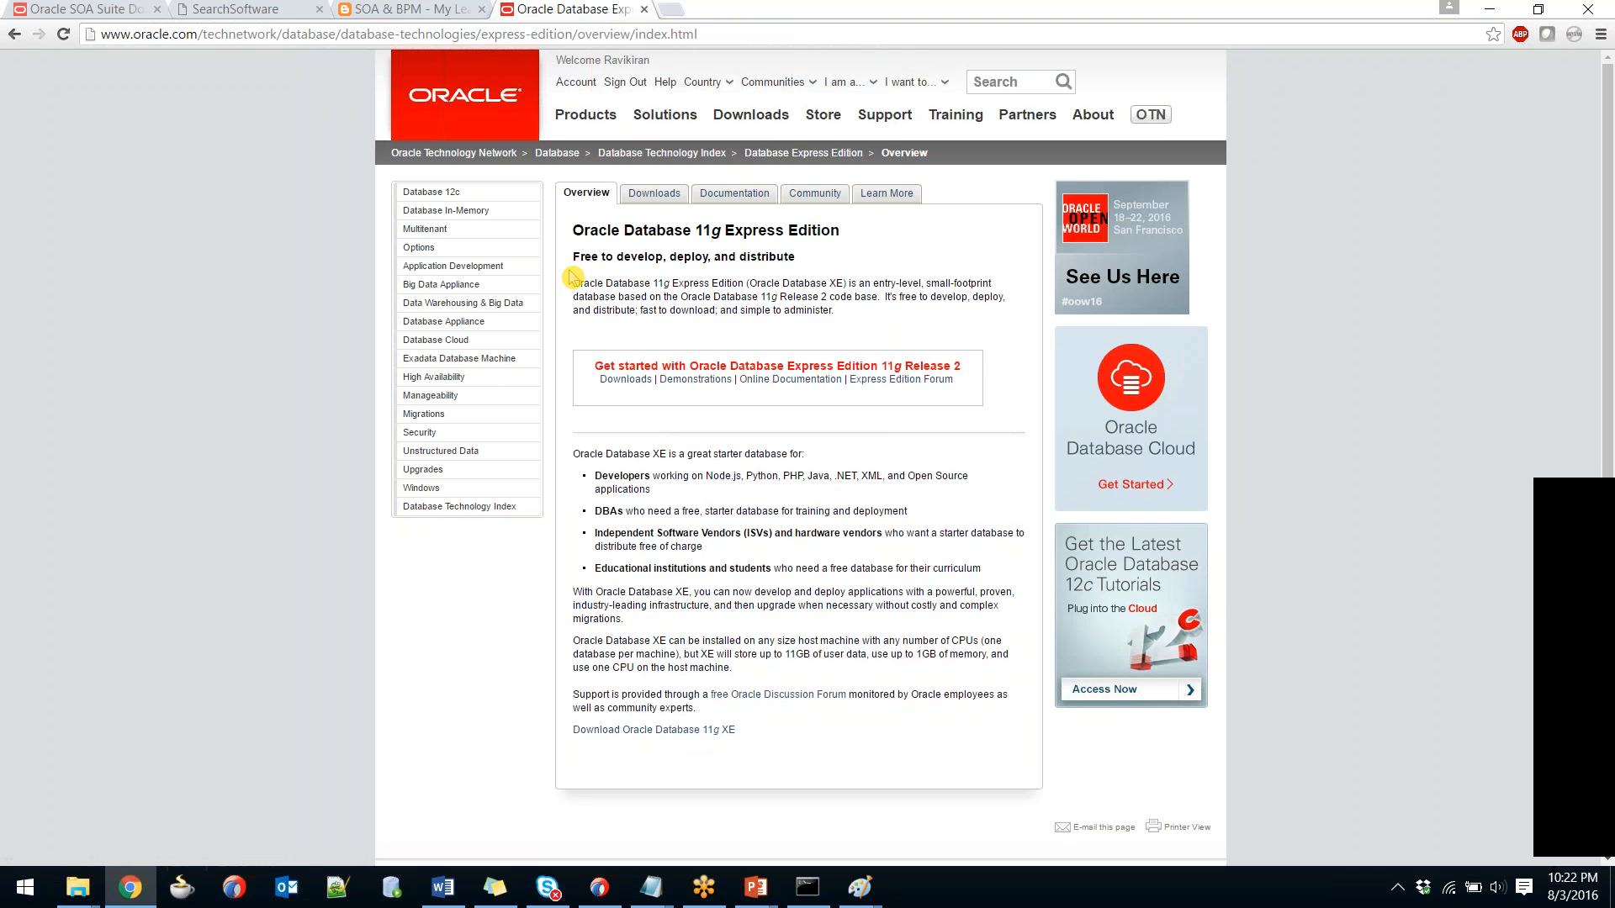
key("alt+Tab")
key("alt+Tab")
key("alt+Tab")
key("Tab")
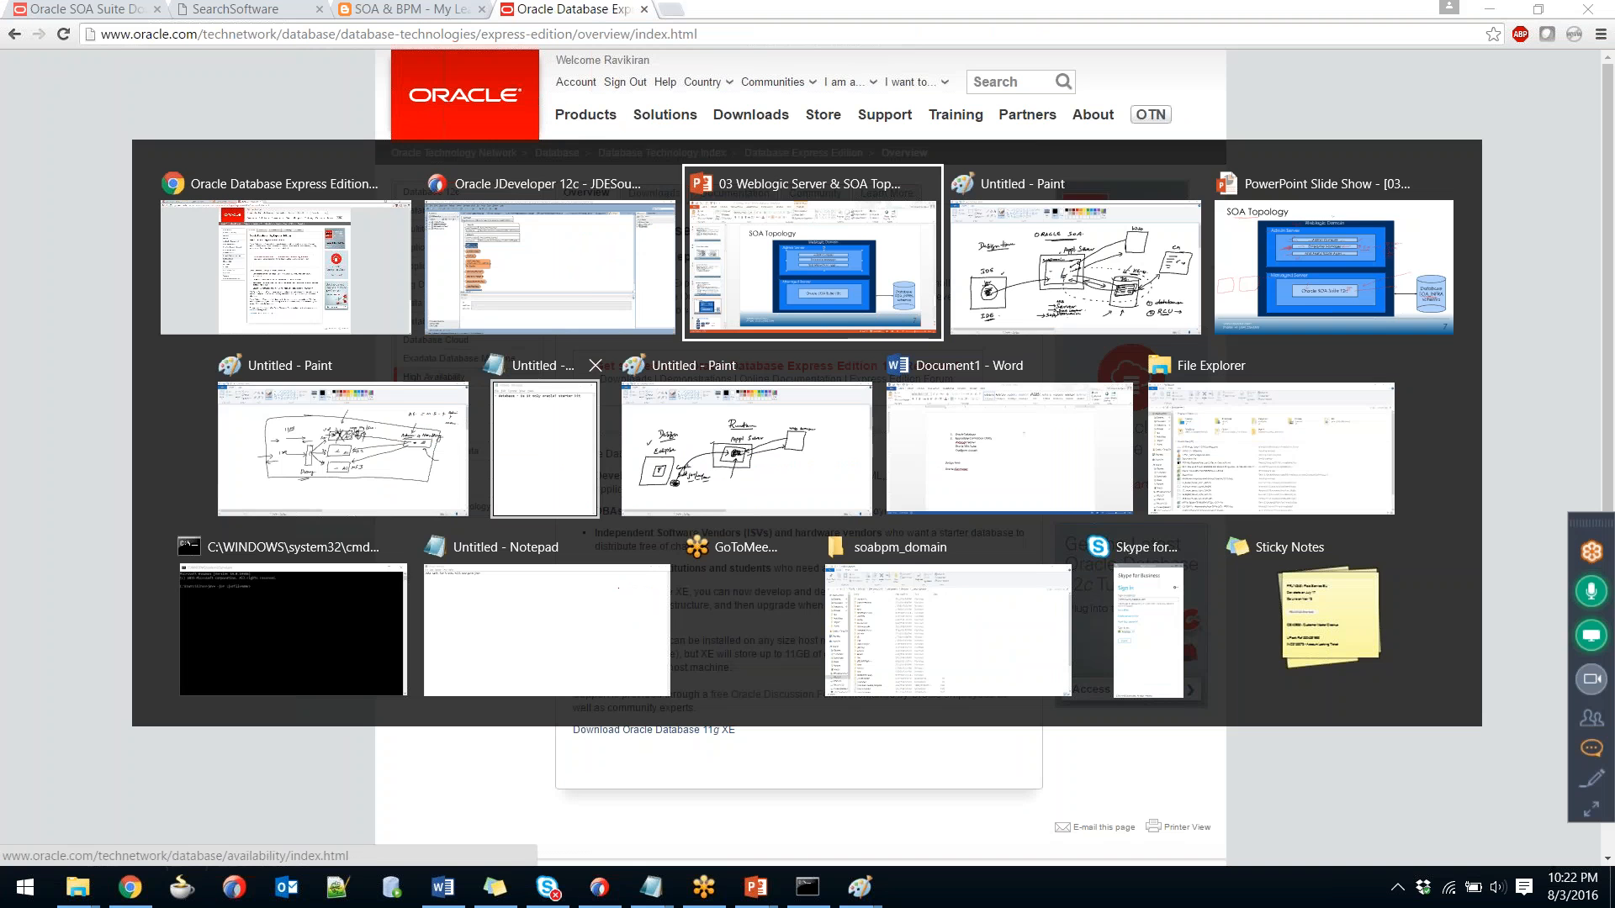
key("alt+shift+Tab")
key("alt+shift+Tab")
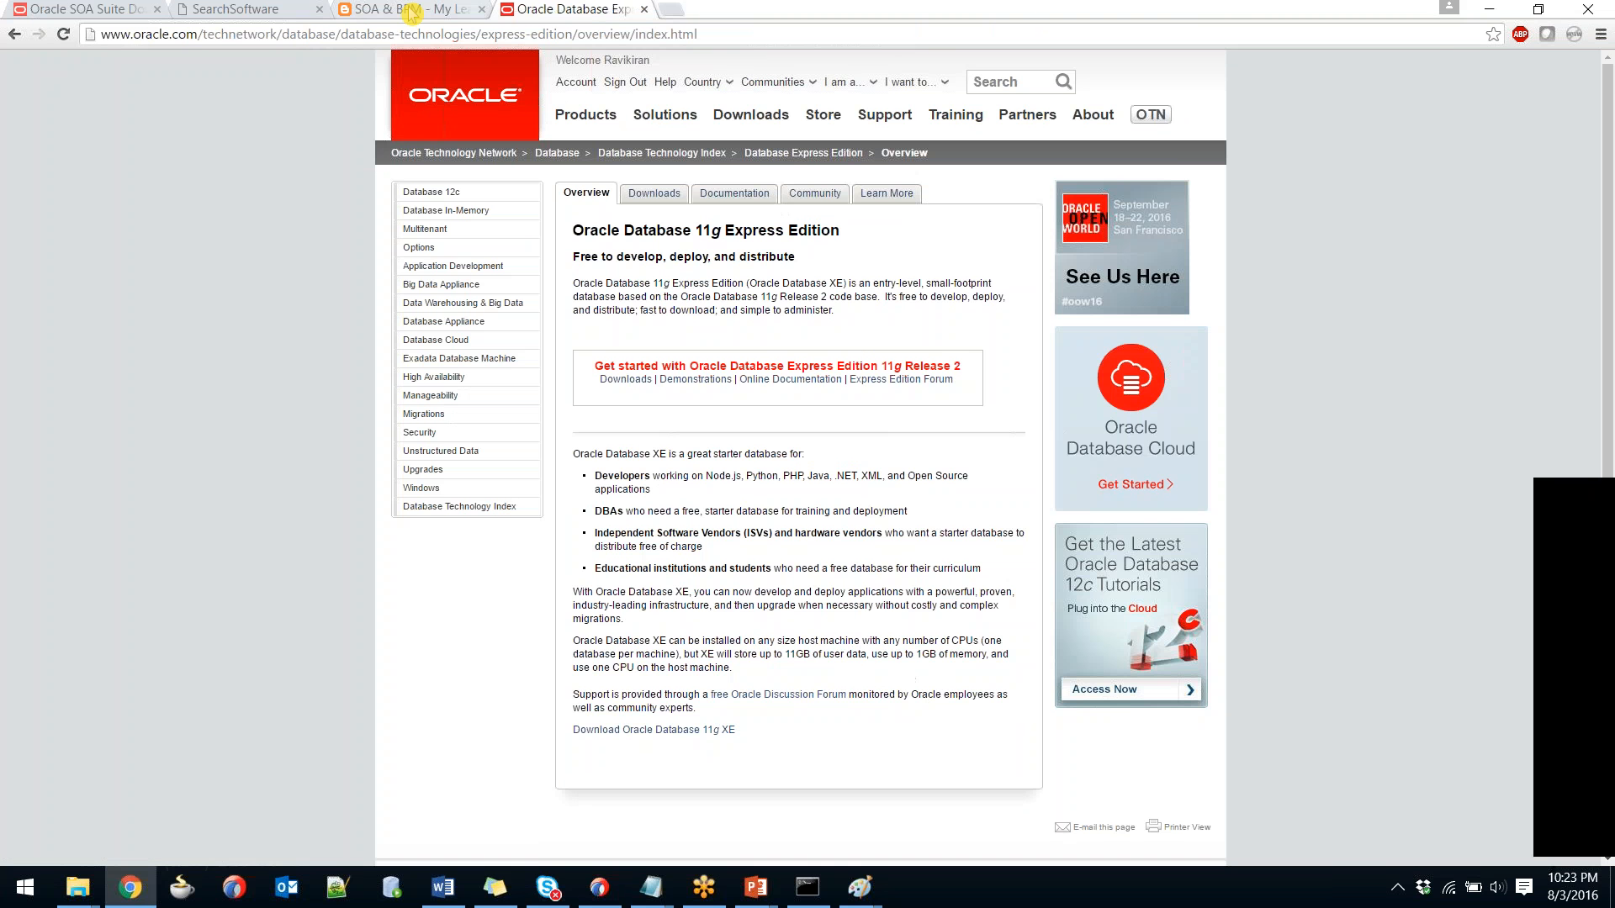
Highlight the blog's Step 3 WebLogic download instruction.
left_click(231, 10)
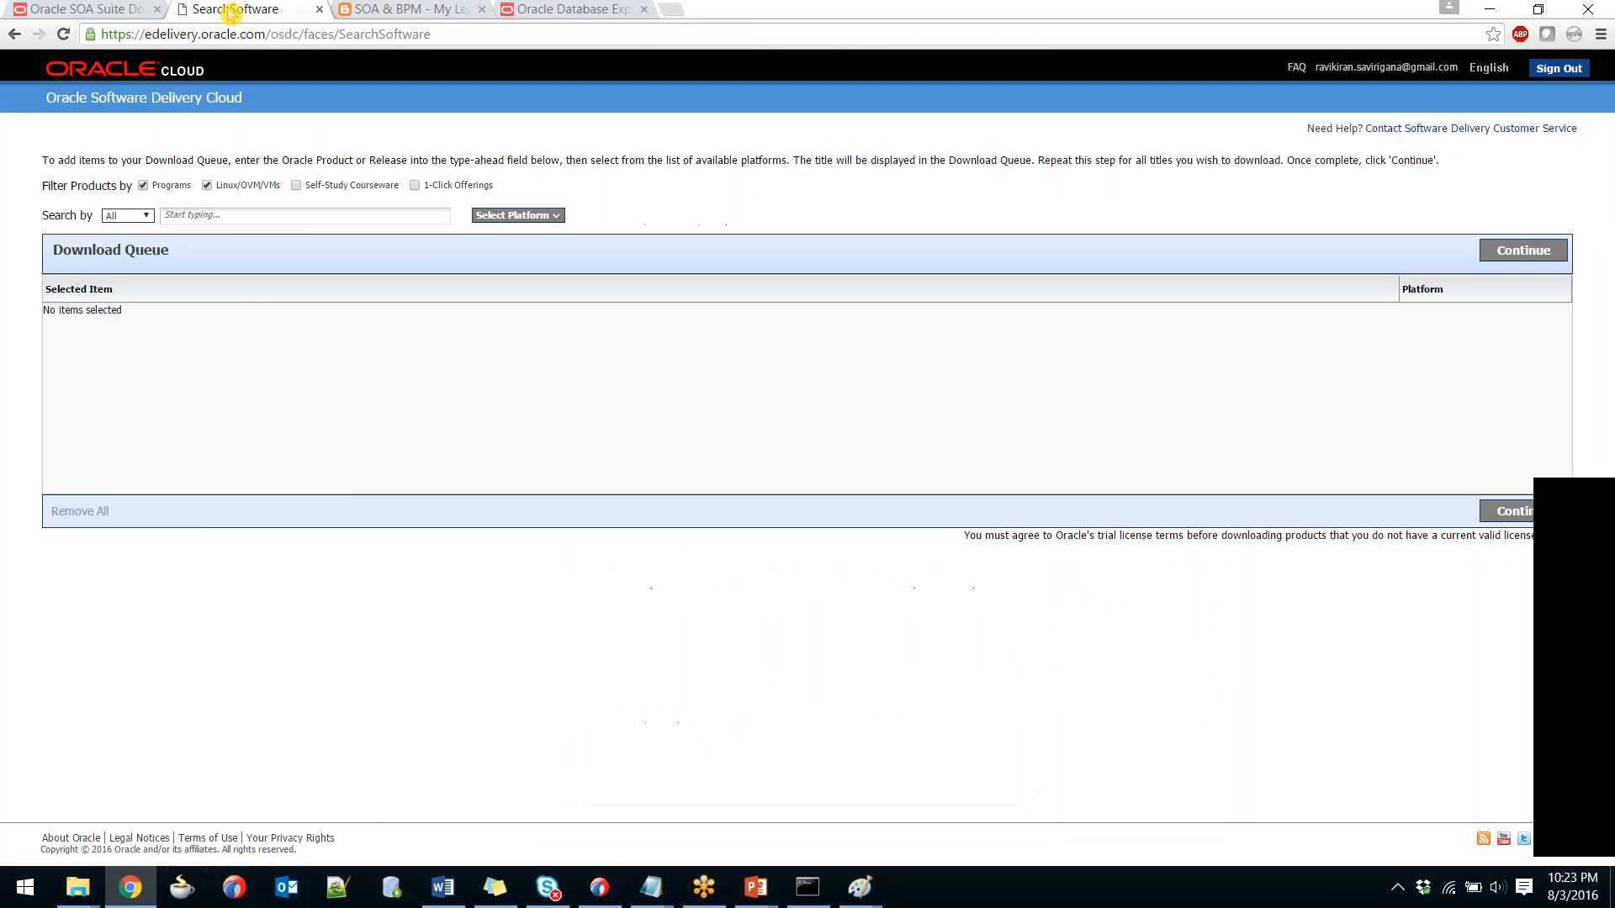
left_click(387, 12)
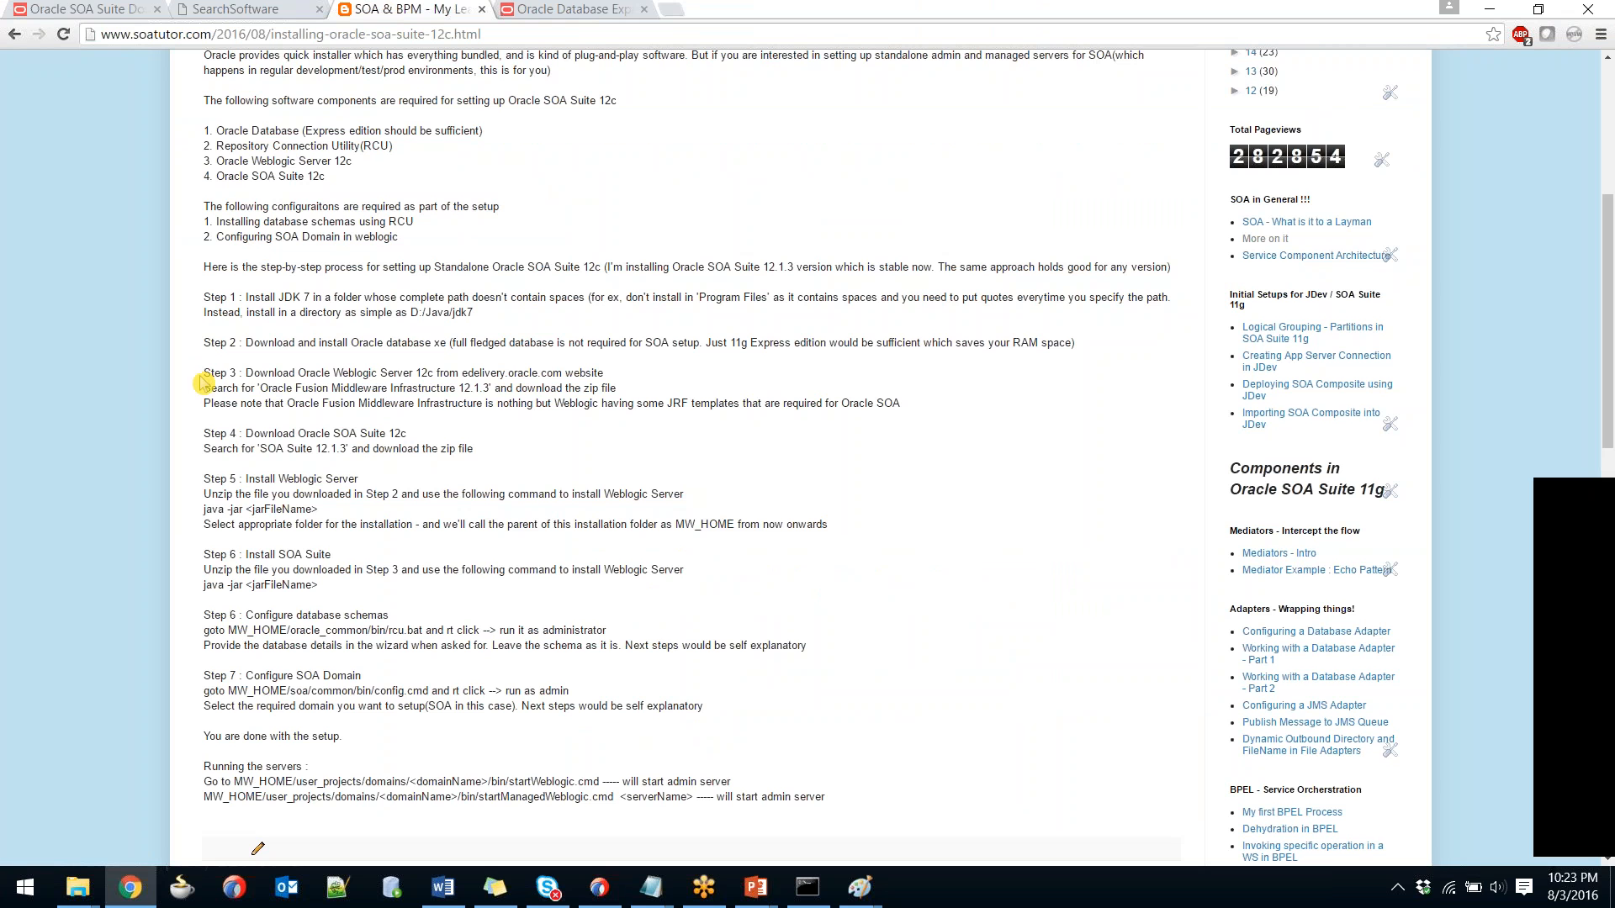
left_click_drag(196, 380, 621, 374)
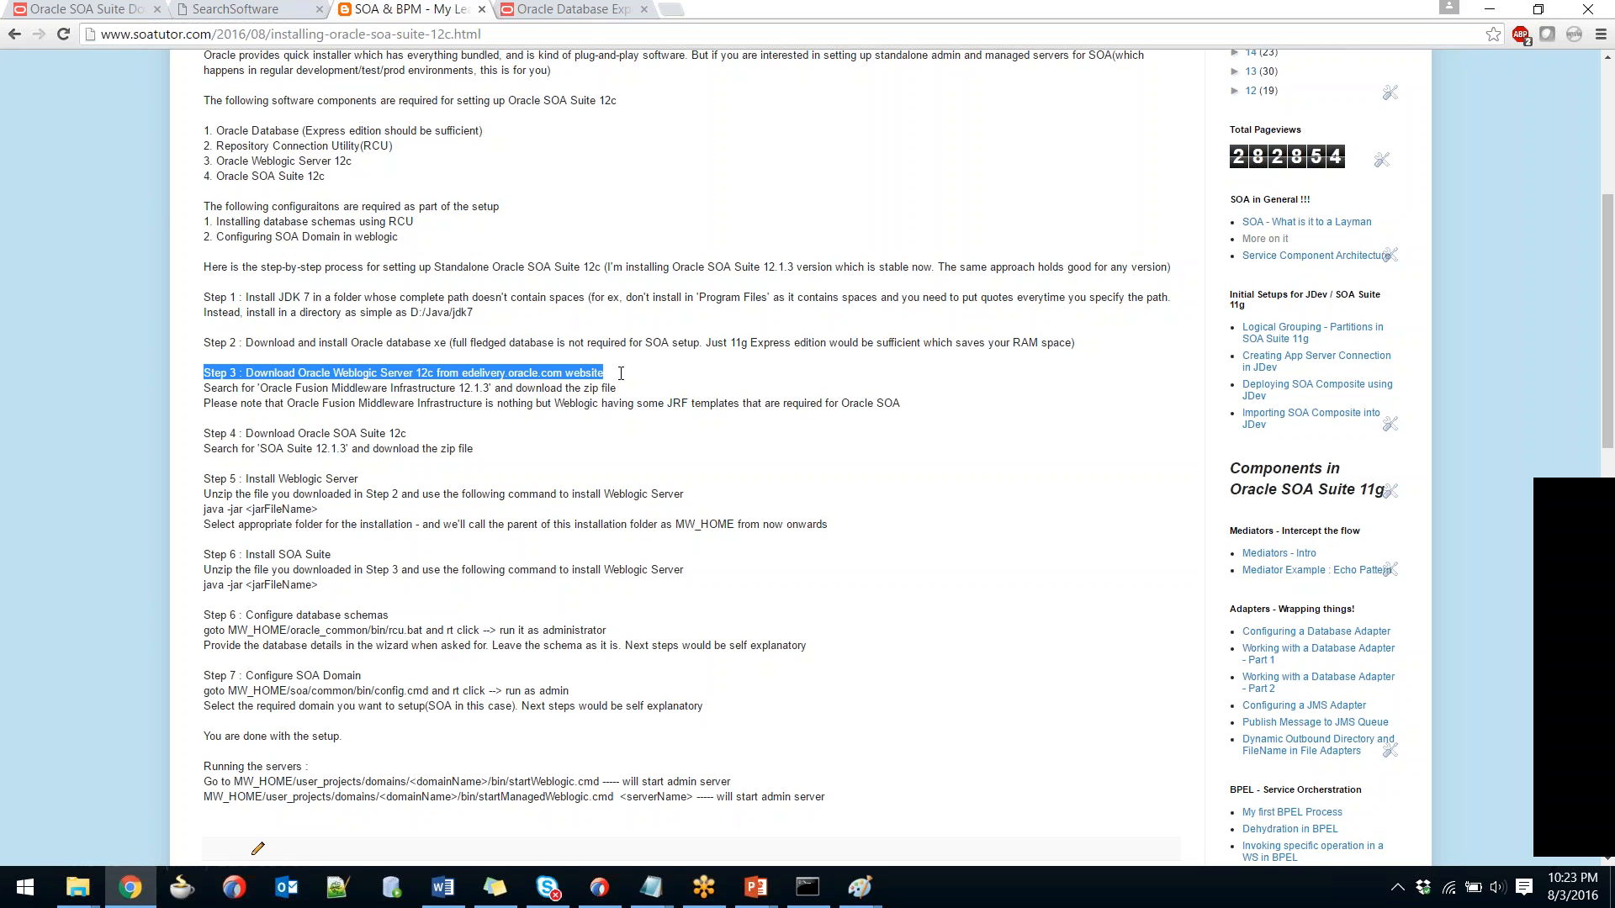
left_click(621, 373)
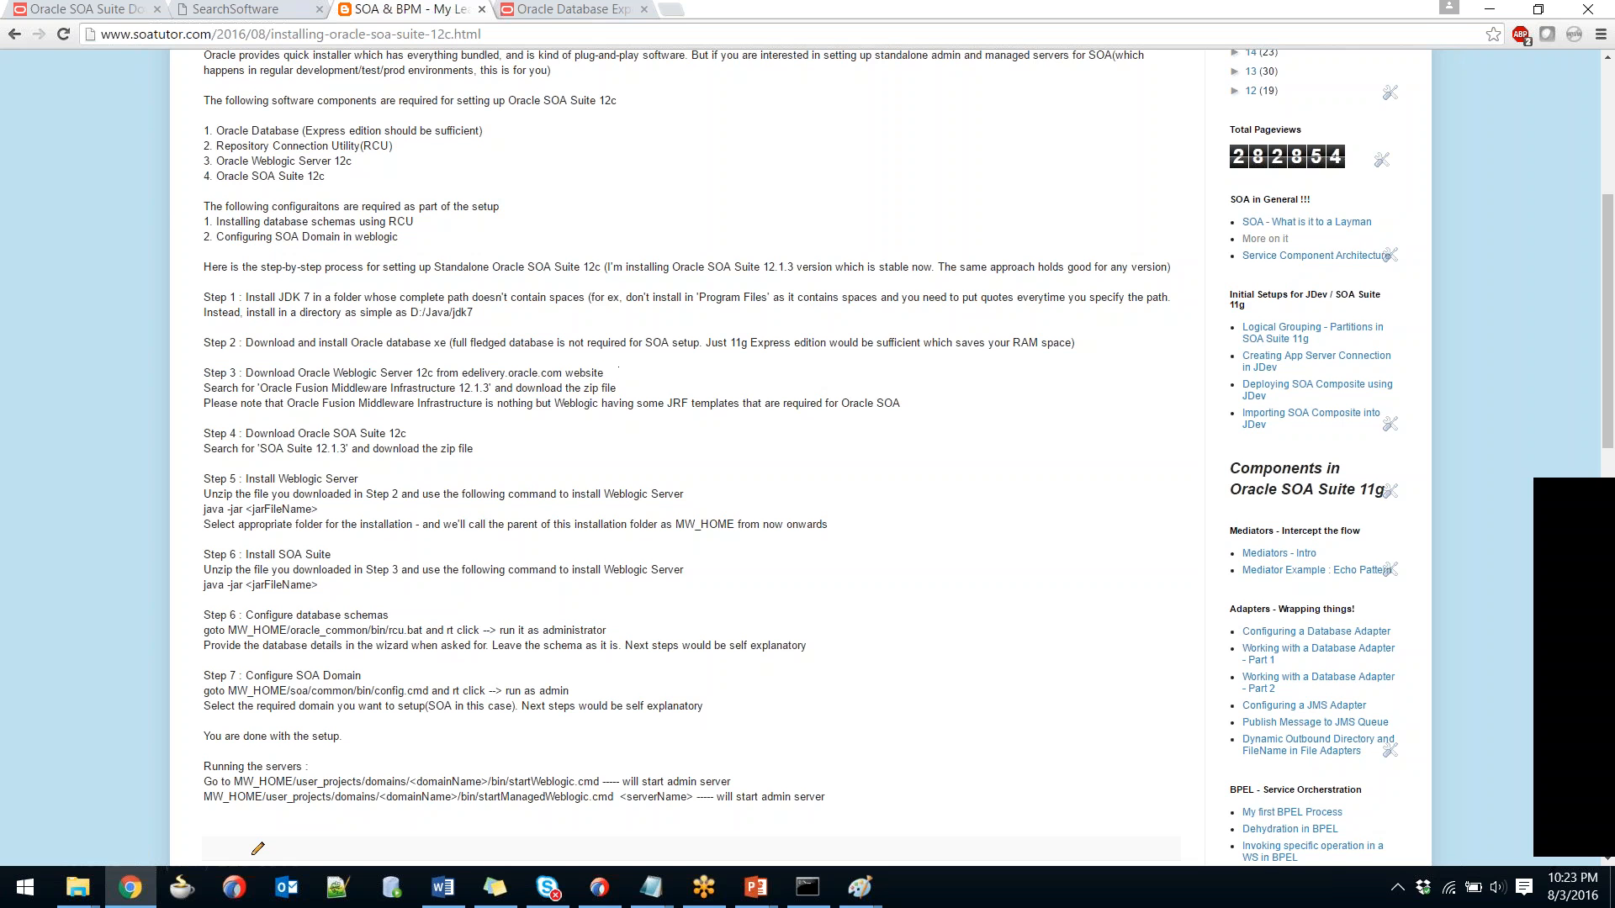
Search 'Fusion Infrastruct' on Software Delivery Cloud and choose the Infrastructure 12.1.3.0.0 release.
left_click(288, 14)
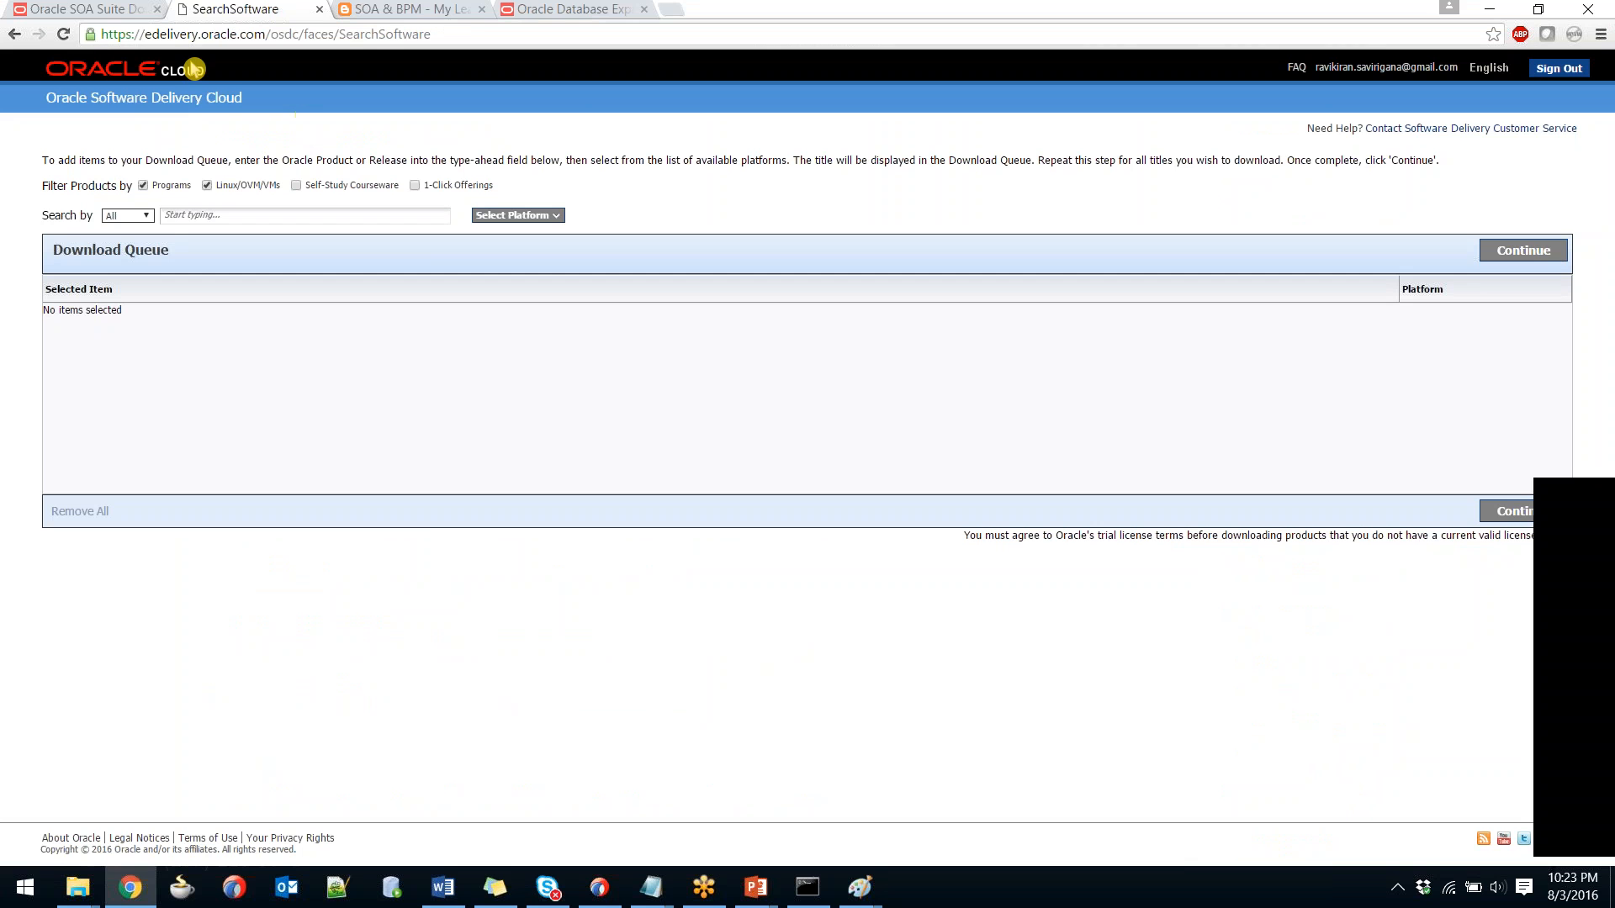
left_click(165, 215)
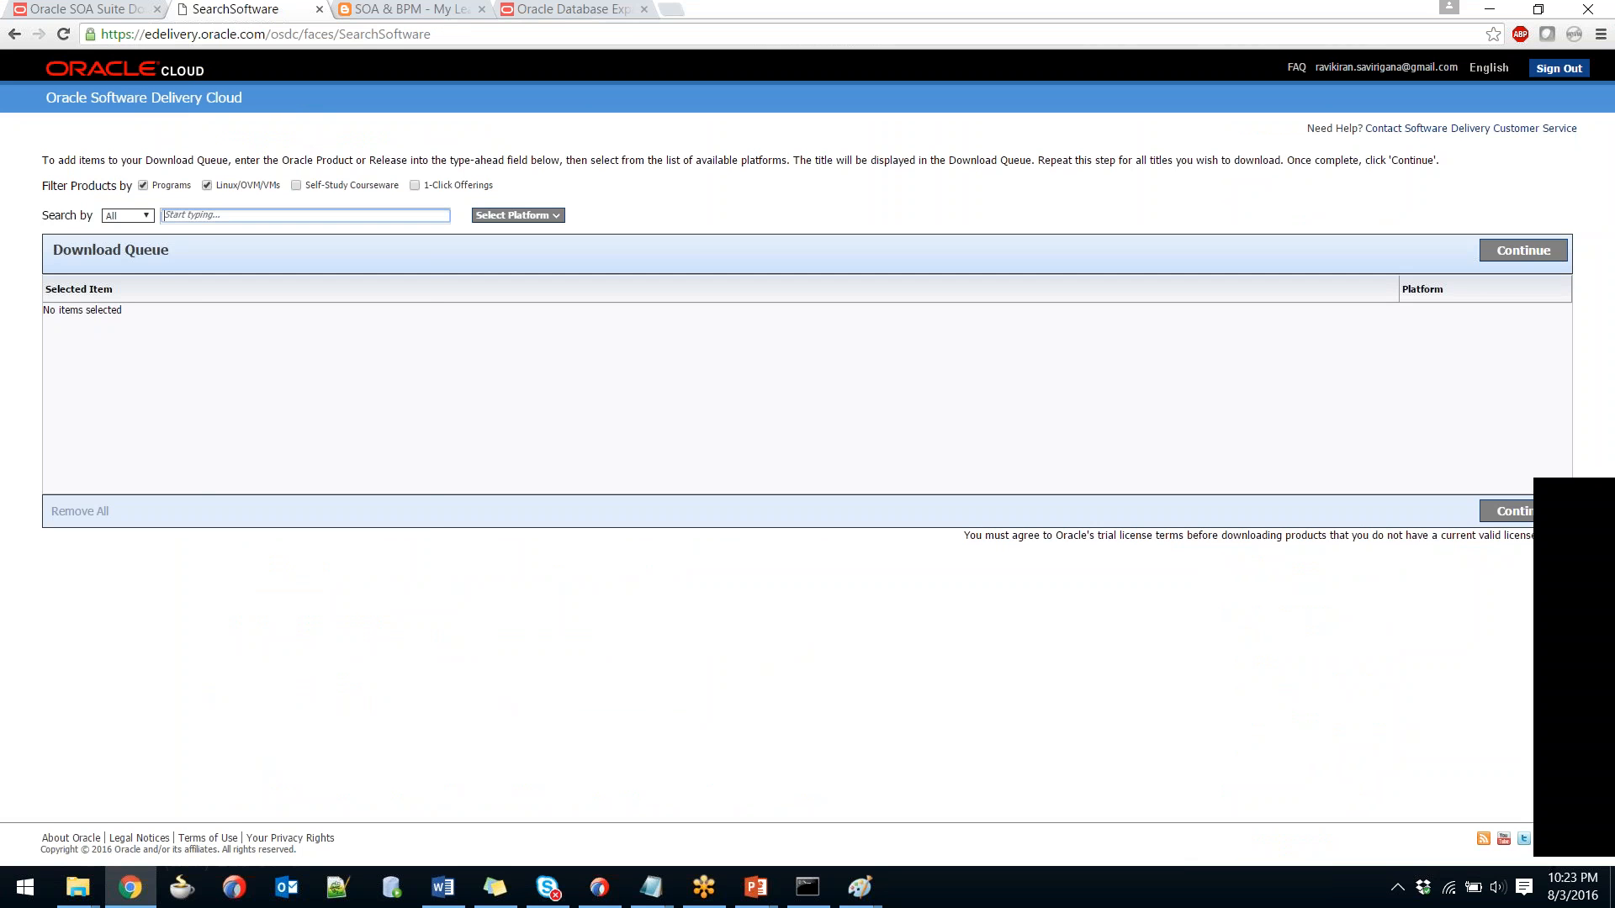
type("Fusion In")
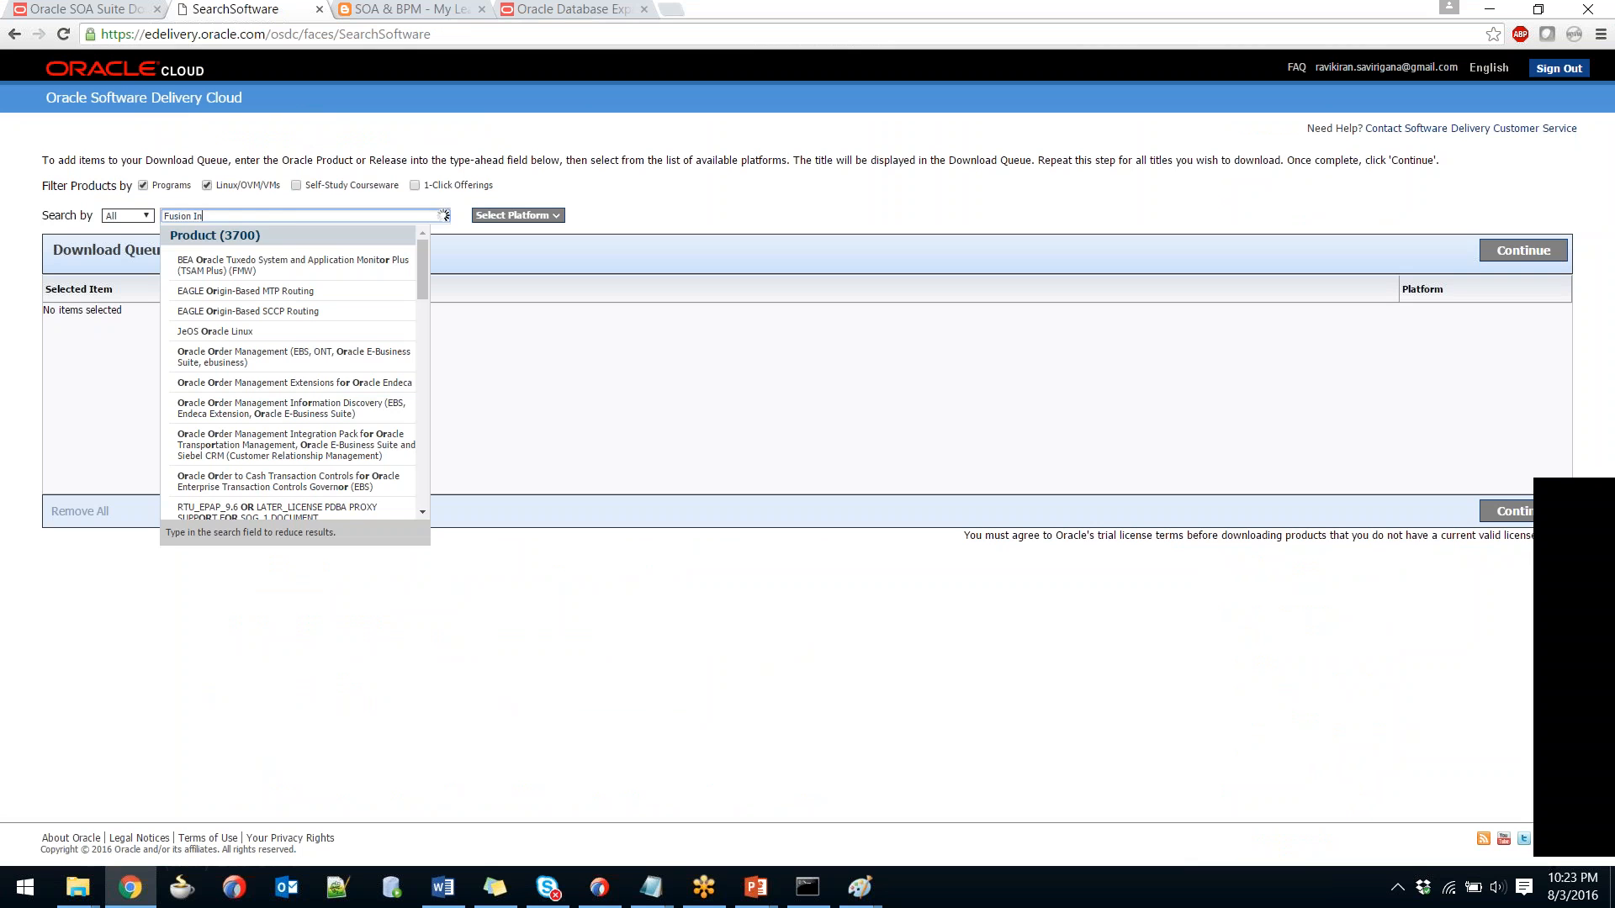
type("frastruct")
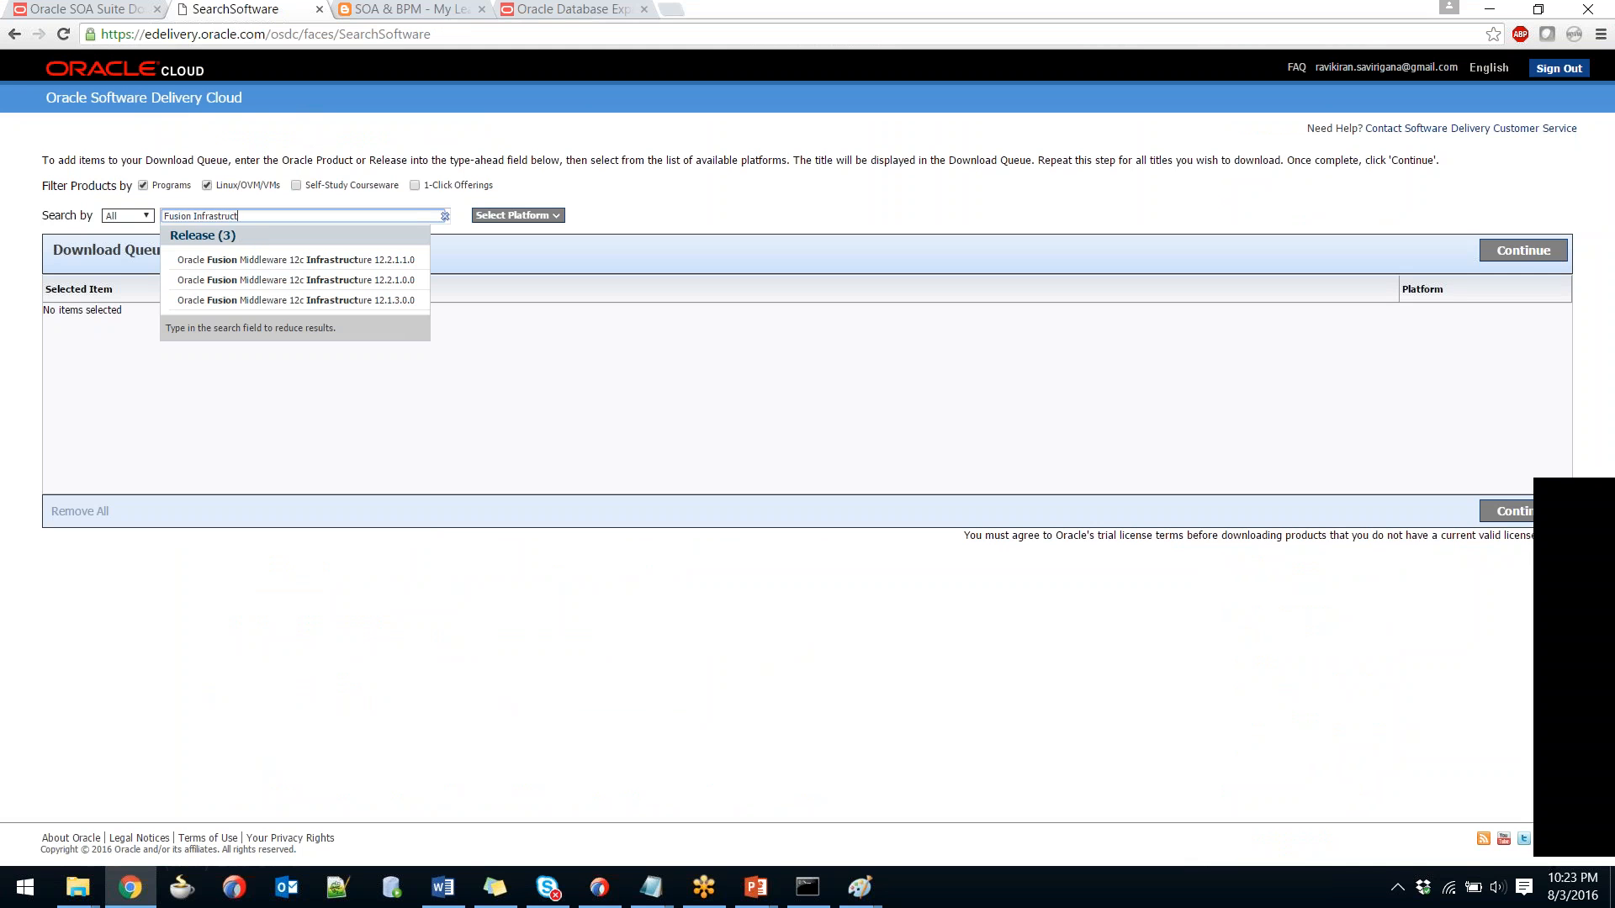
key("Down")
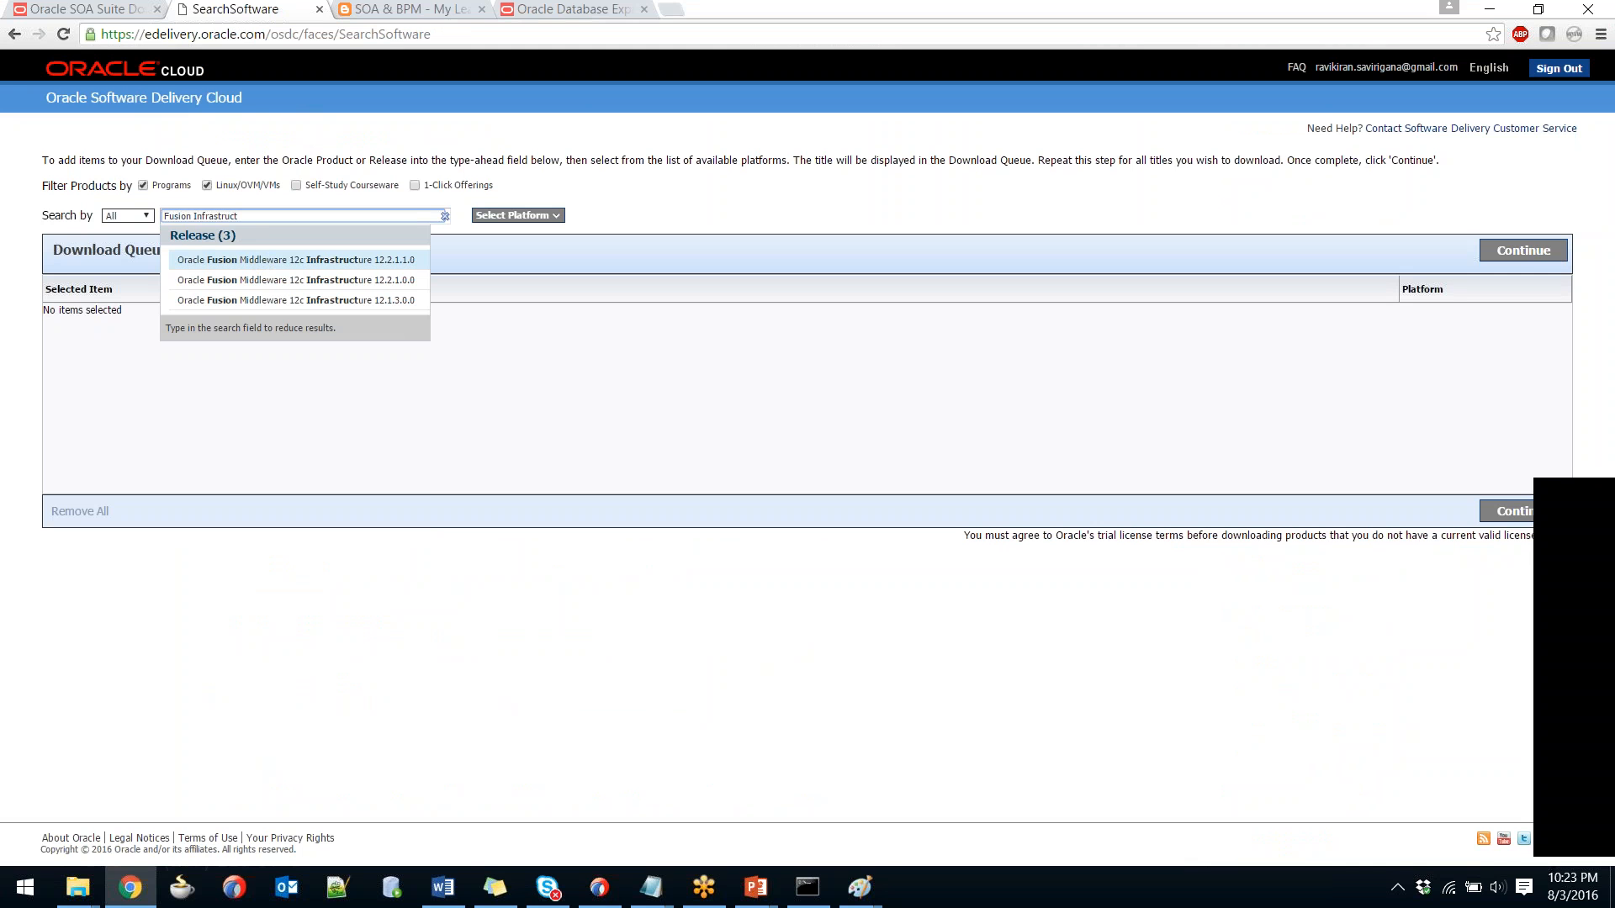
left_click(265, 305)
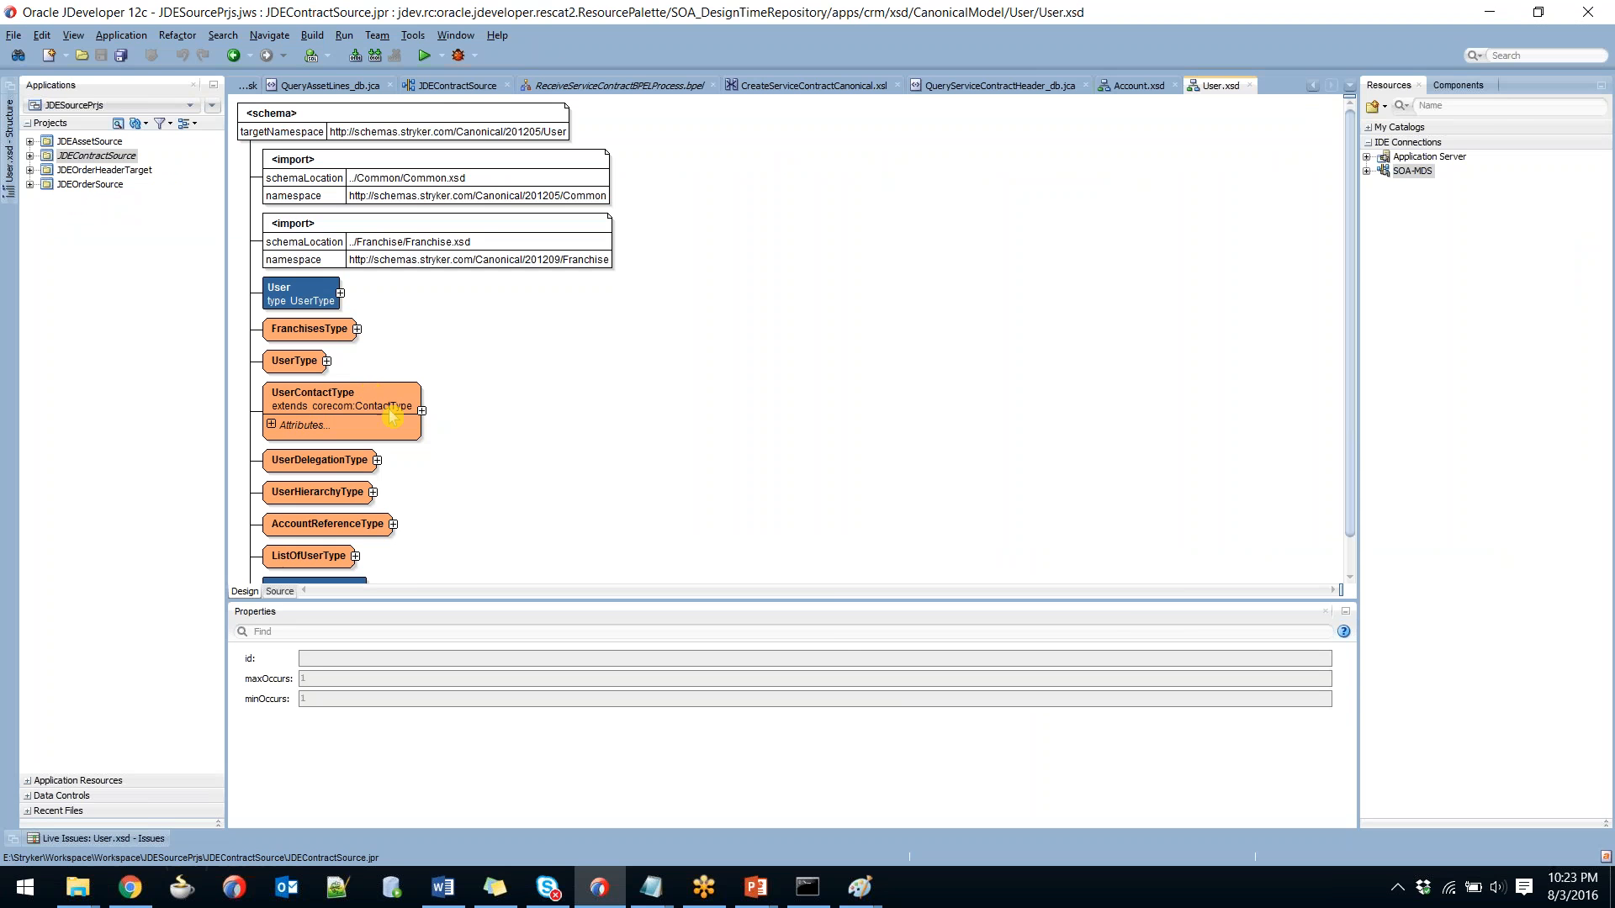
key("alt+Tab")
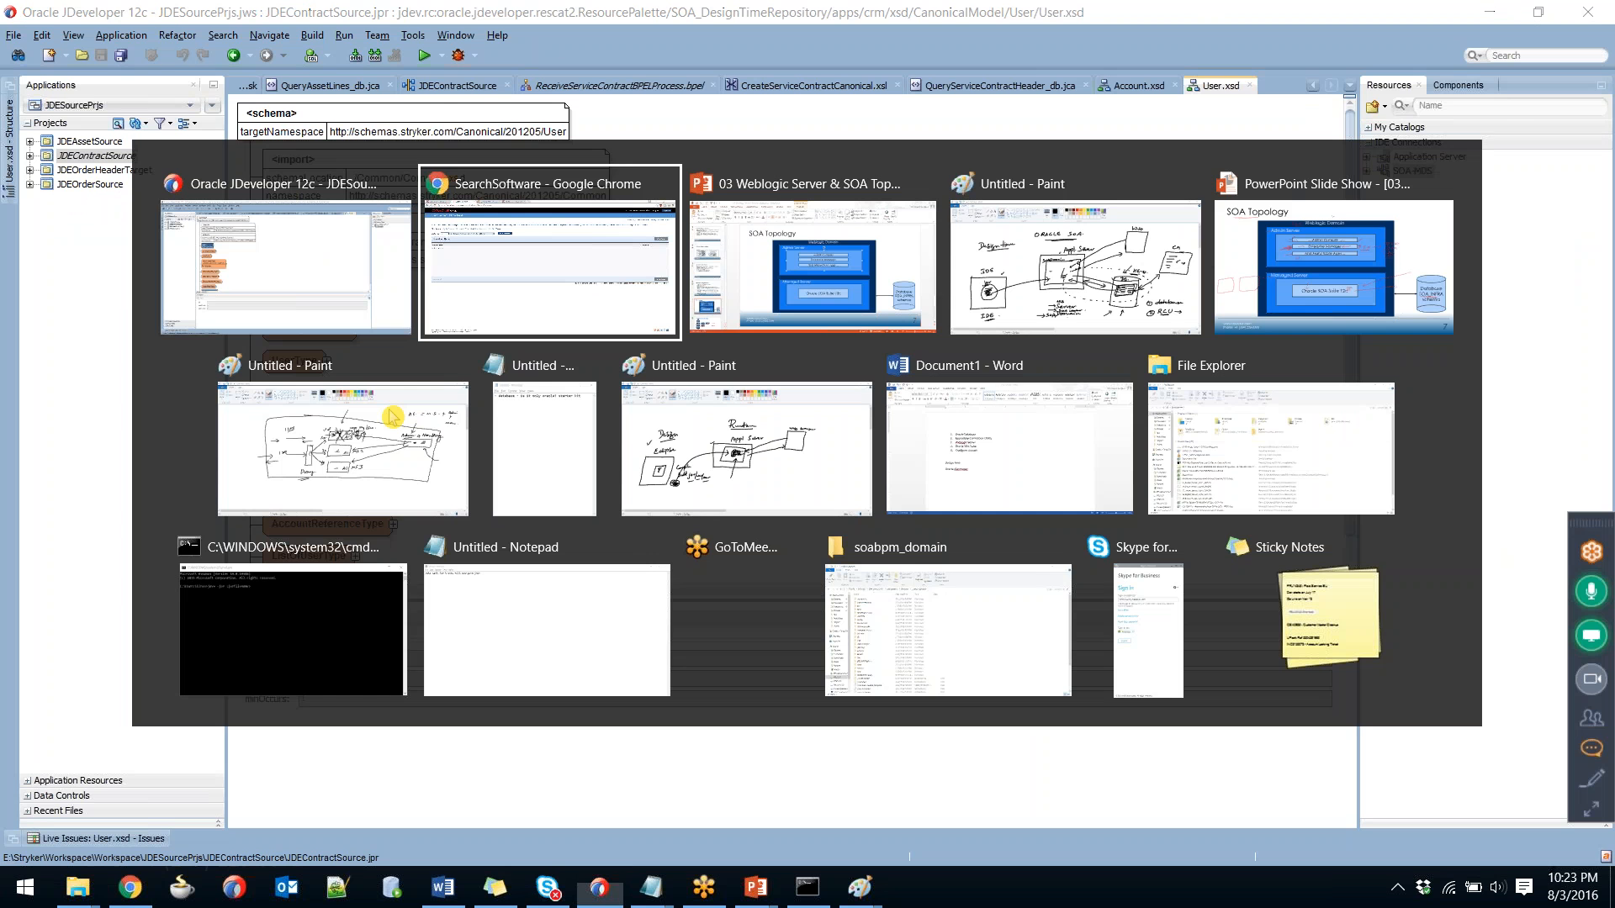
key("alt+Tab")
key("alt+Tab")
key("alt+Tab")
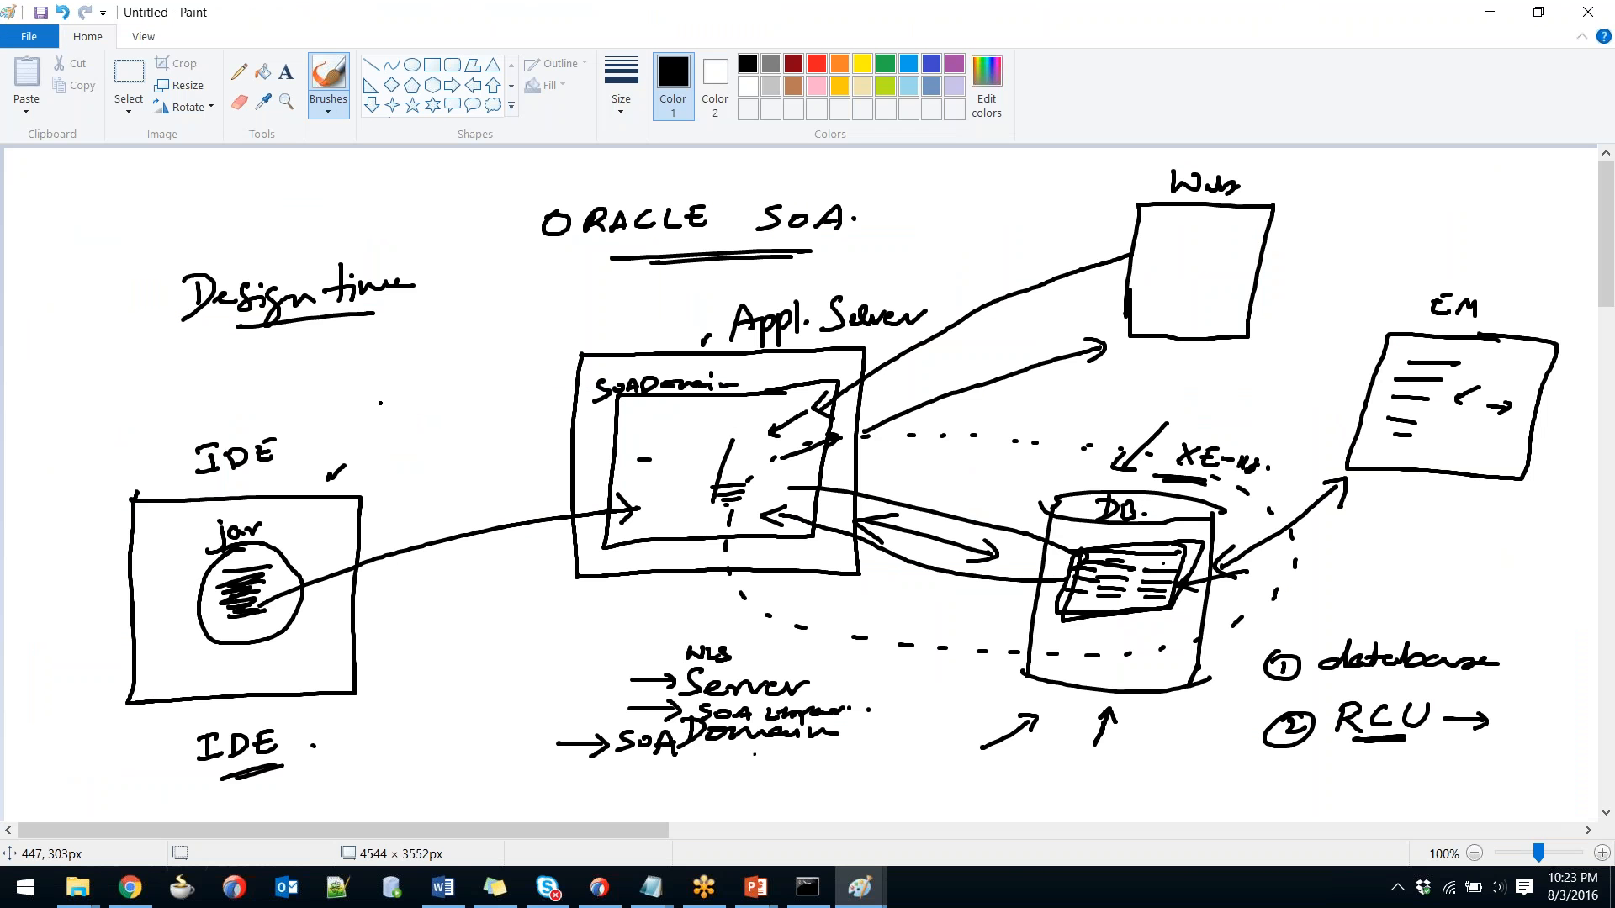
key("alt+Tab")
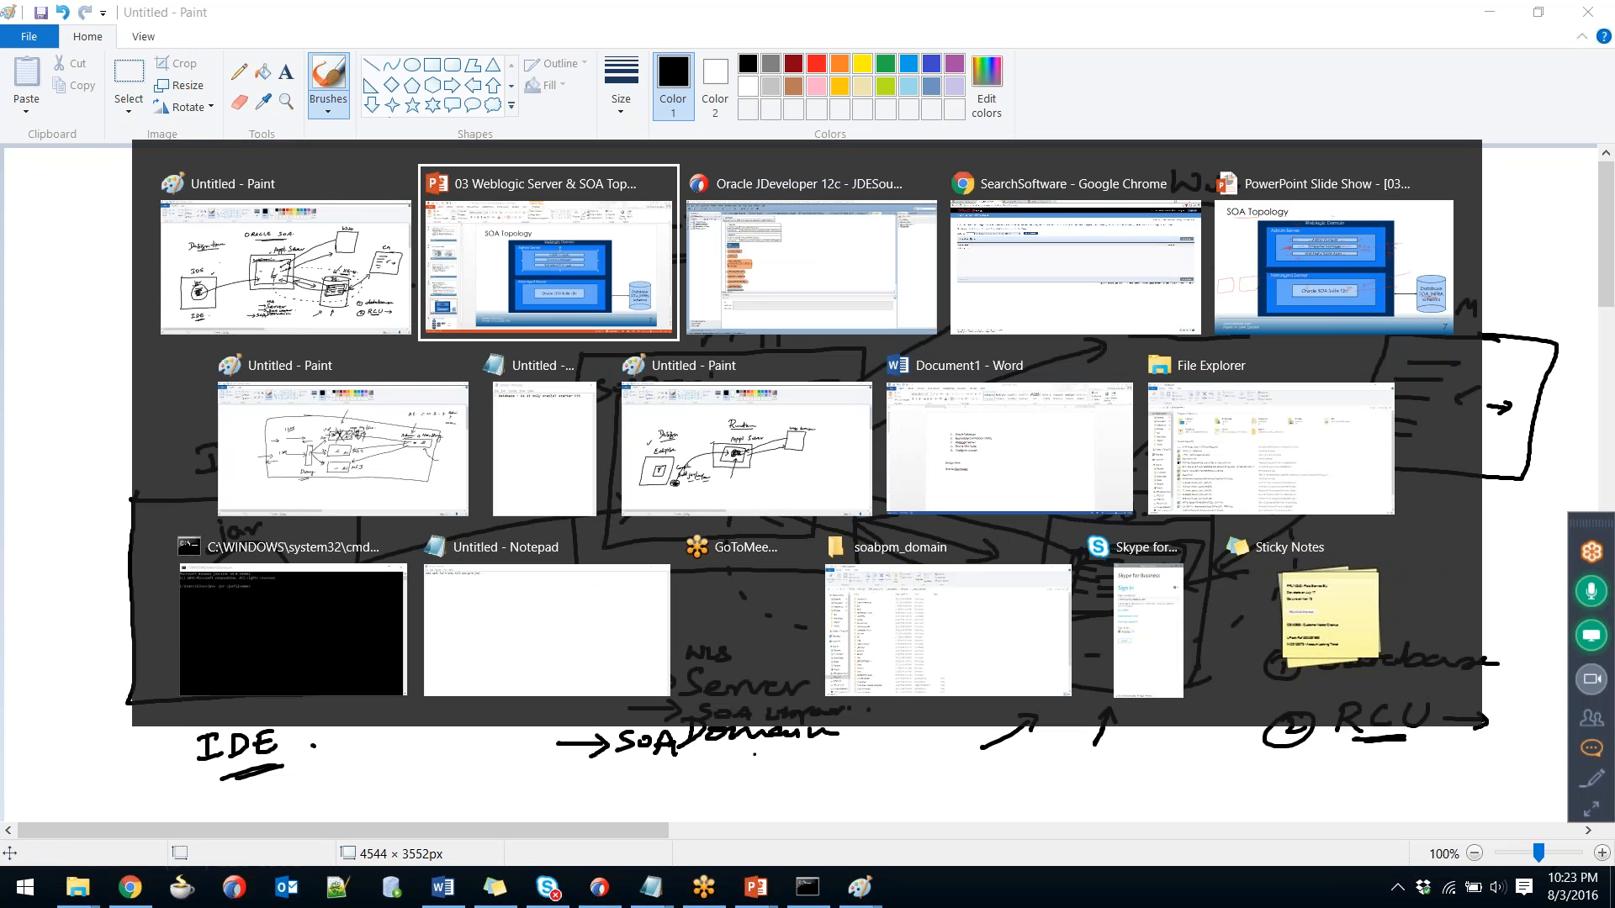
key("alt+Tab")
key("alt+Tab")
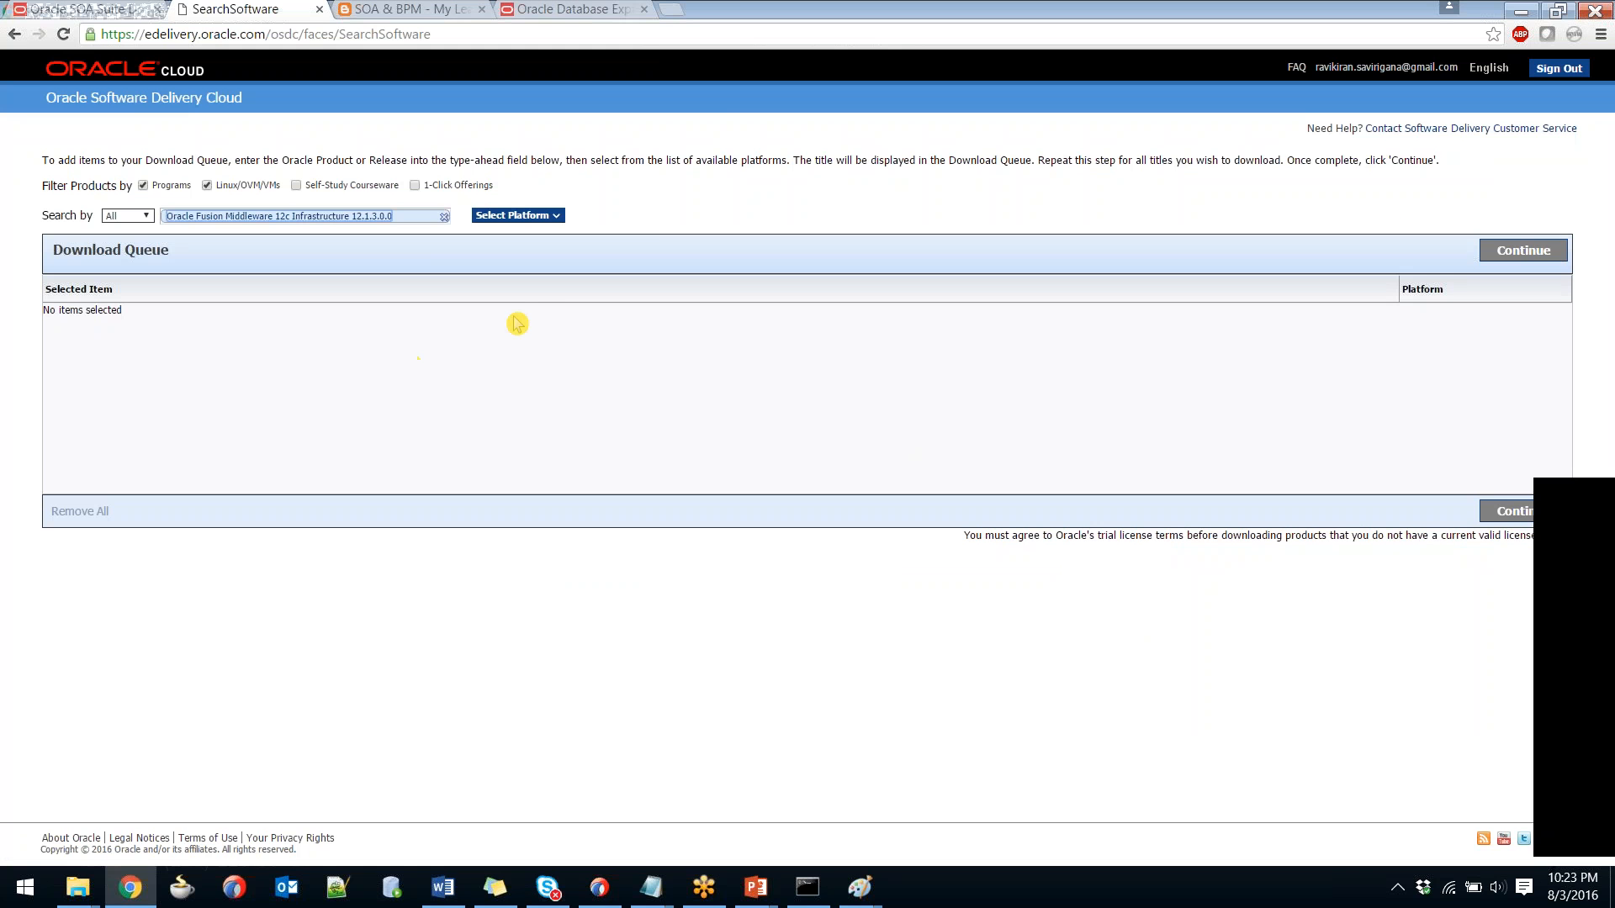
Highlight the Fusion Middleware Infrastructure release name in the blog post.
left_click(655, 220)
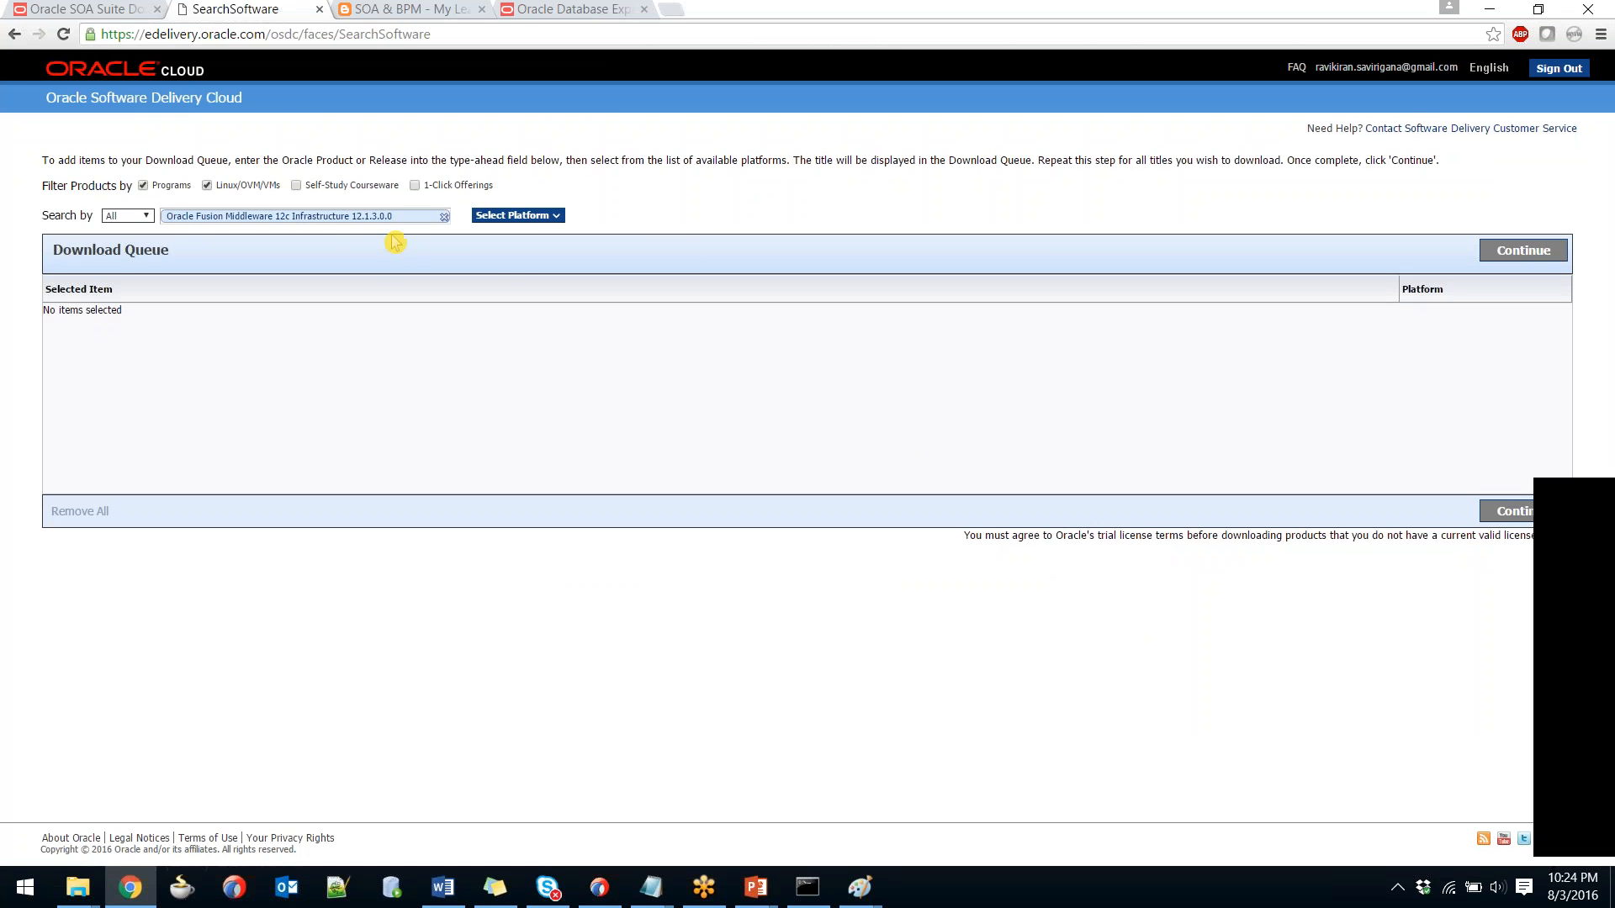
left_click(404, 10)
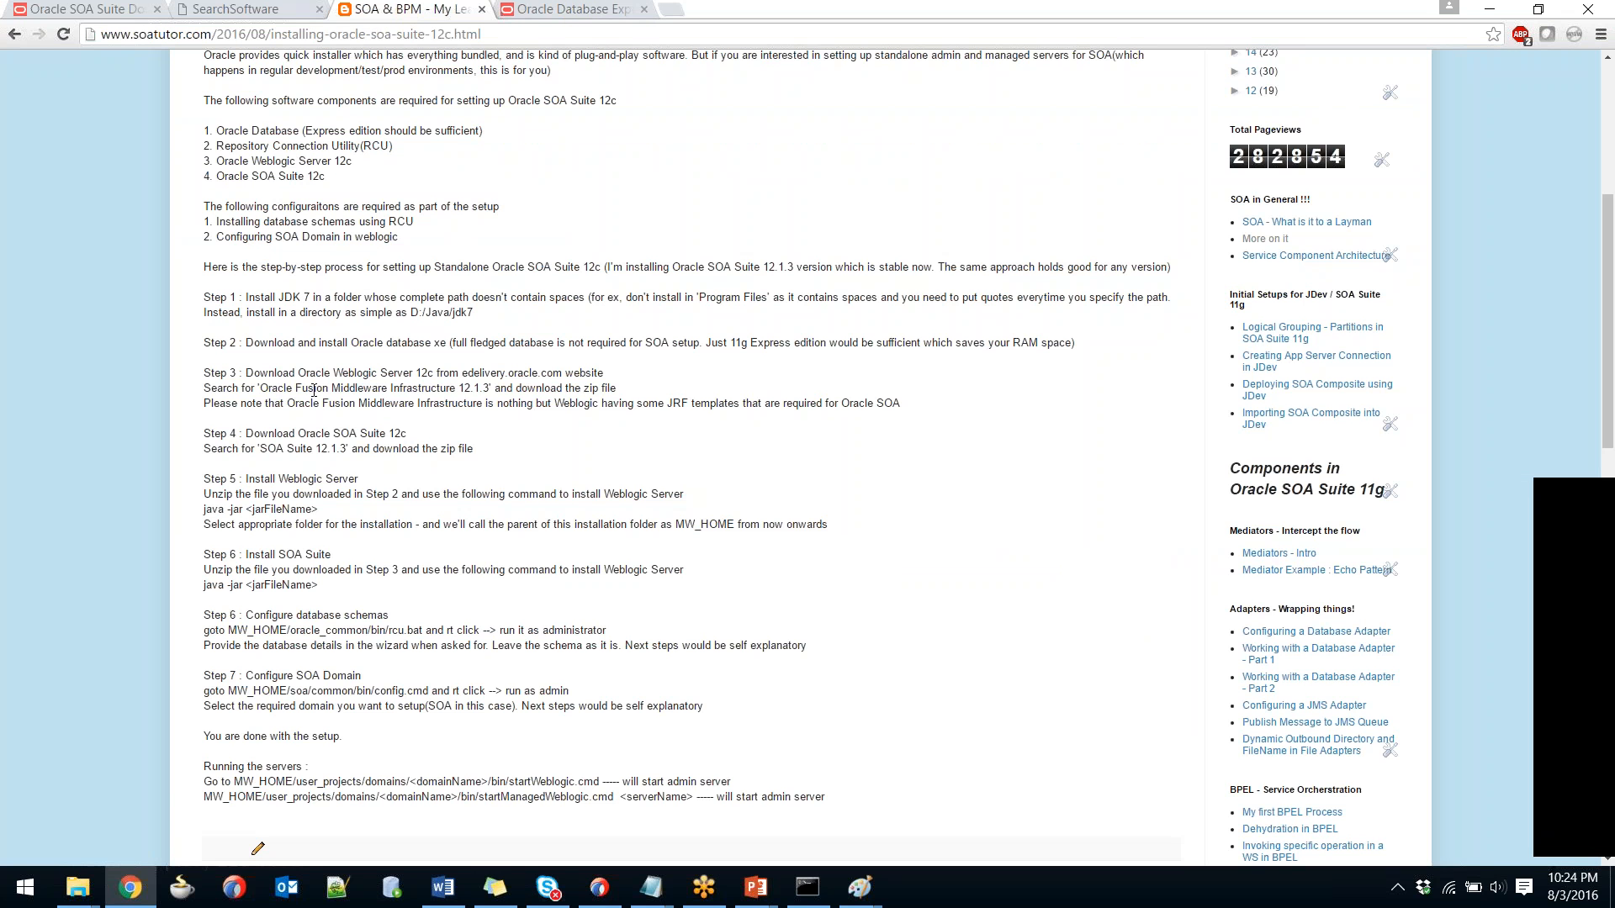
left_click_drag(260, 389, 465, 402)
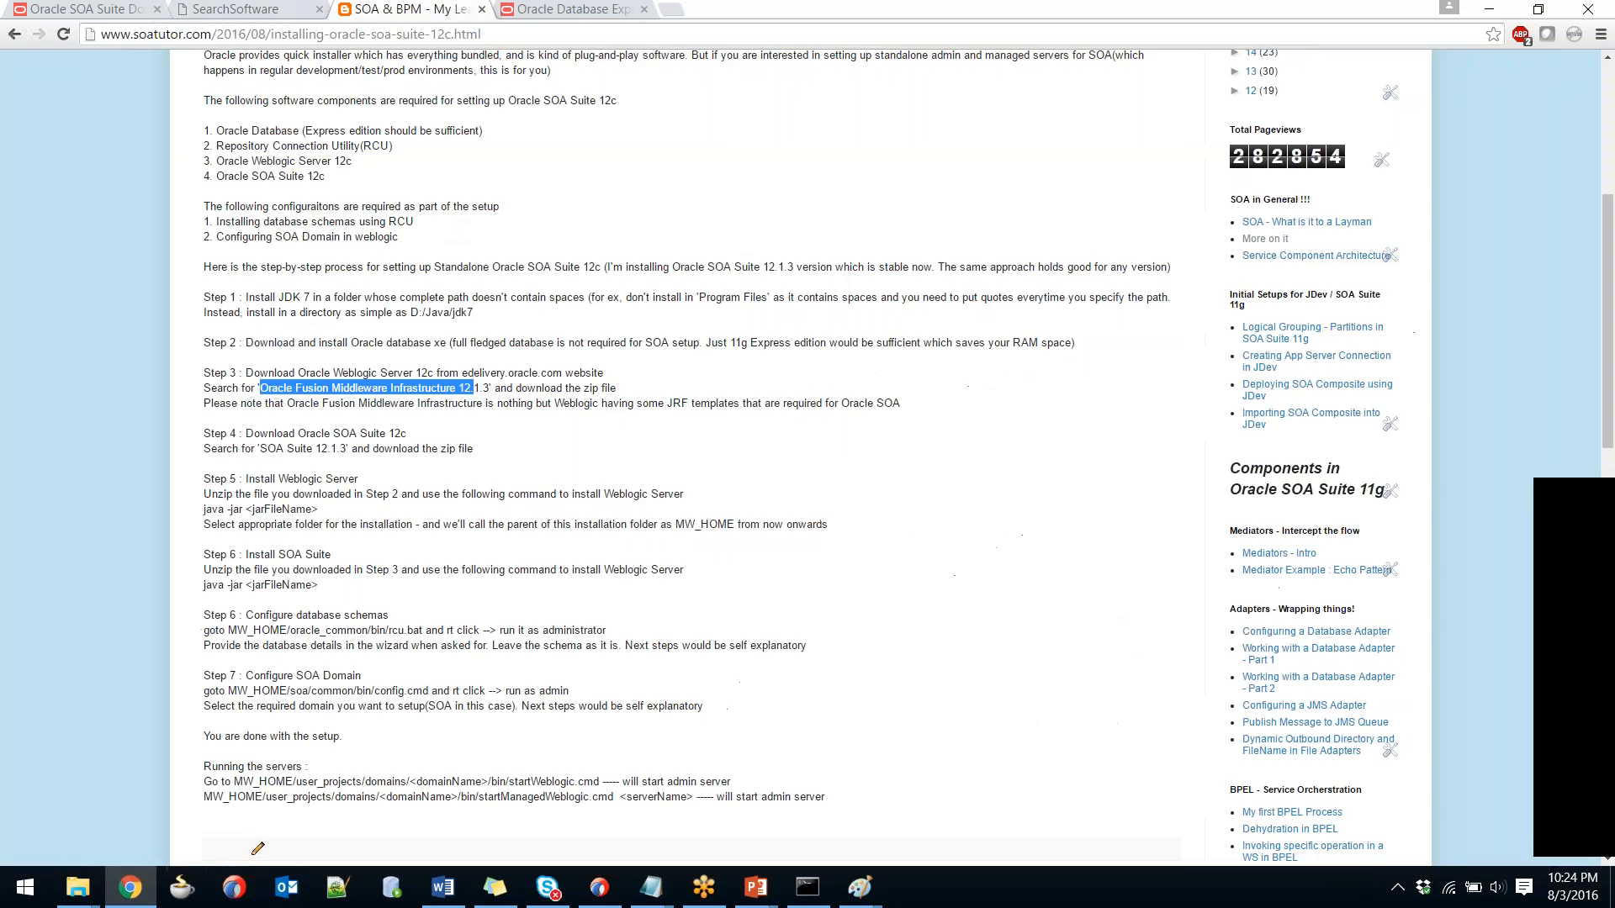
Queue the Infrastructure 12.1.3.0.0 release for Microsoft Windows x64 (64-bit).
key("ctrl+shift+Tab")
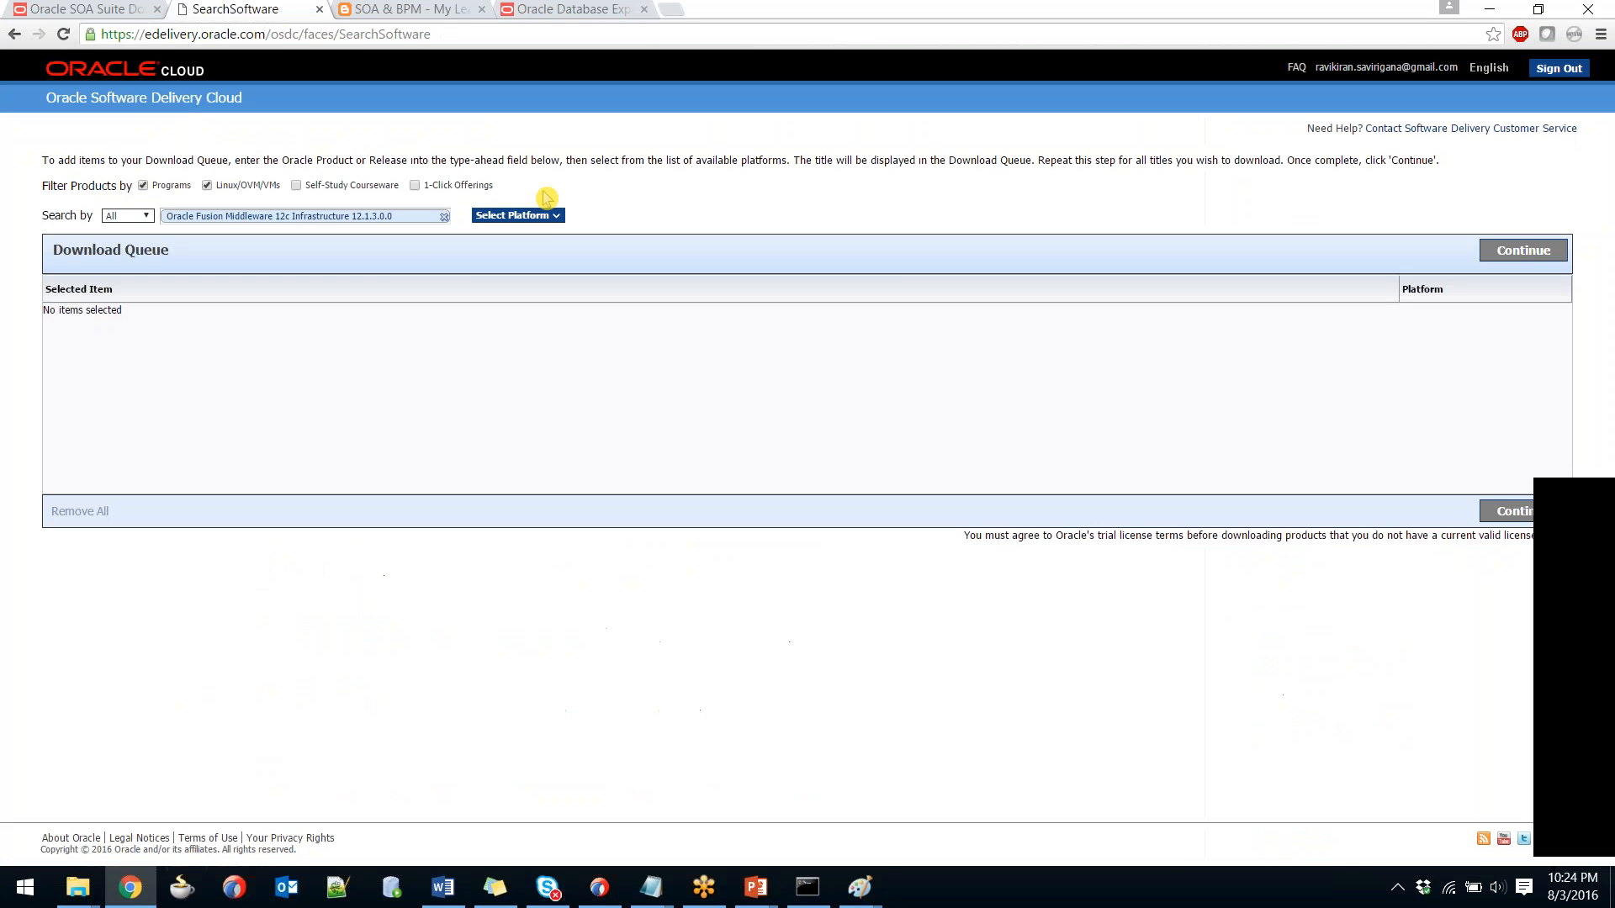
left_click(547, 219)
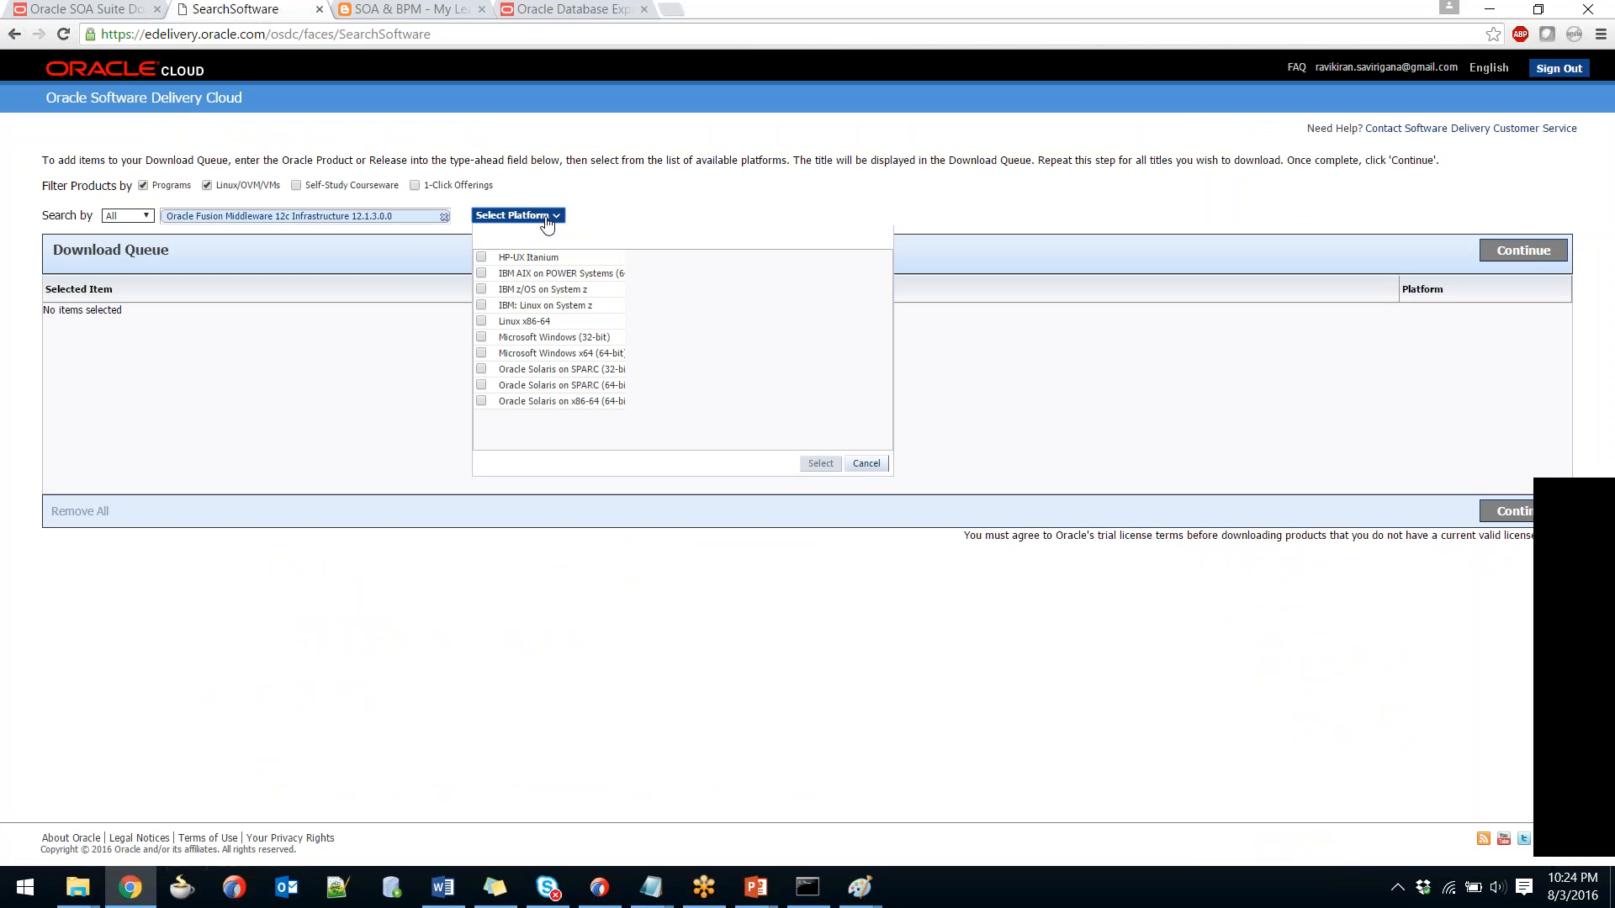
left_click(481, 353)
left_click(820, 464)
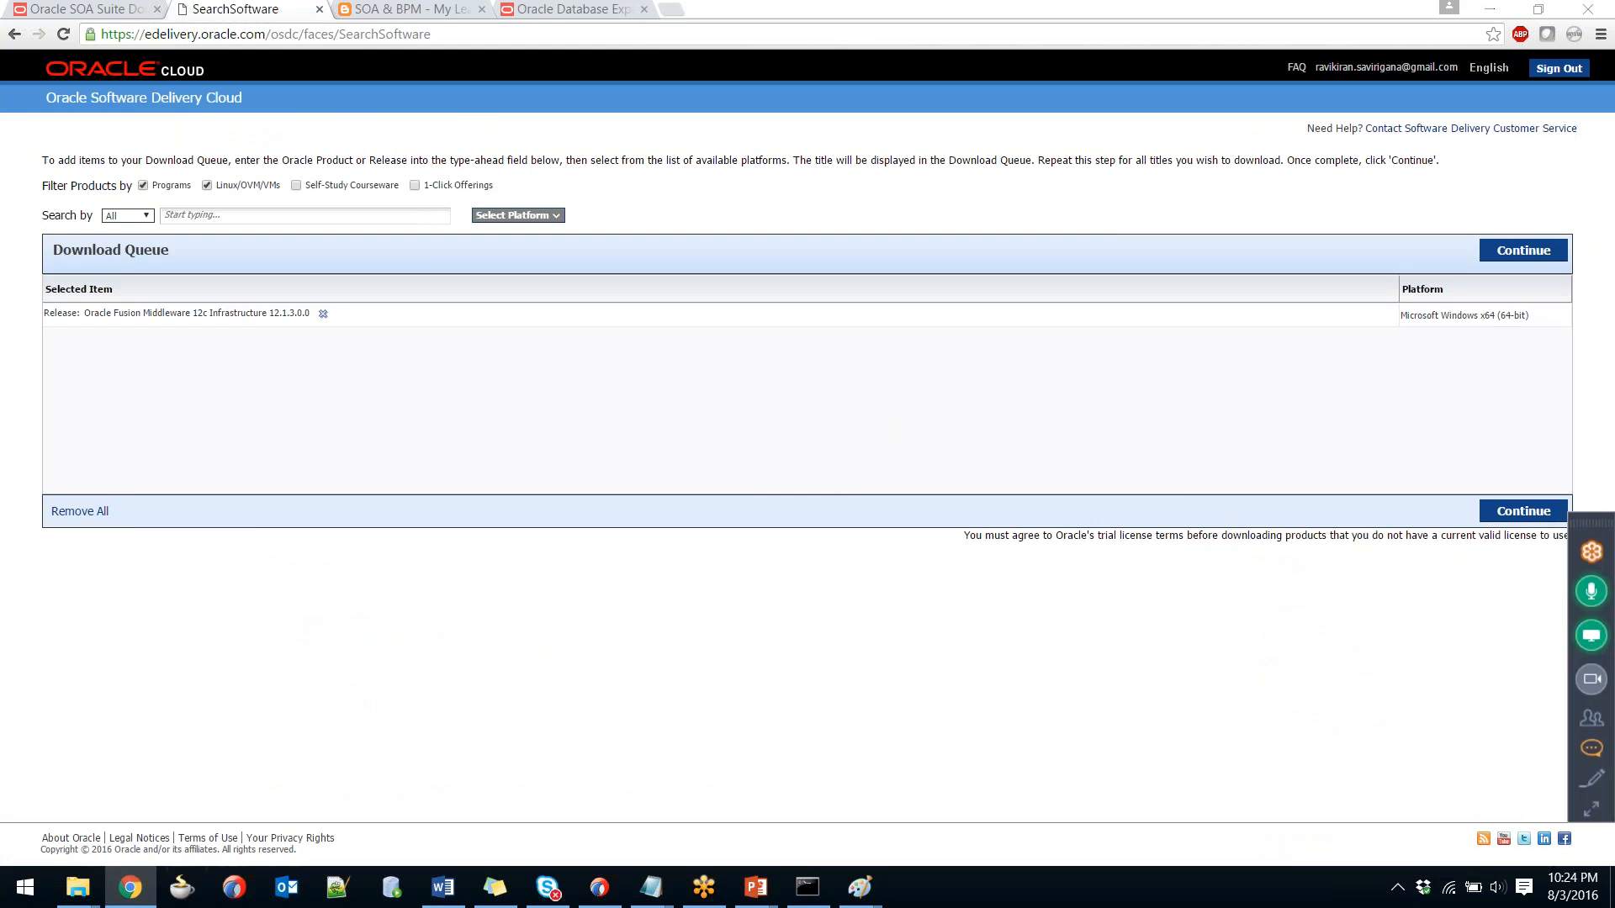
Glance at the Paint architecture sketch, then mark the blog's Step 4 download instructions.
key("alt+Tab")
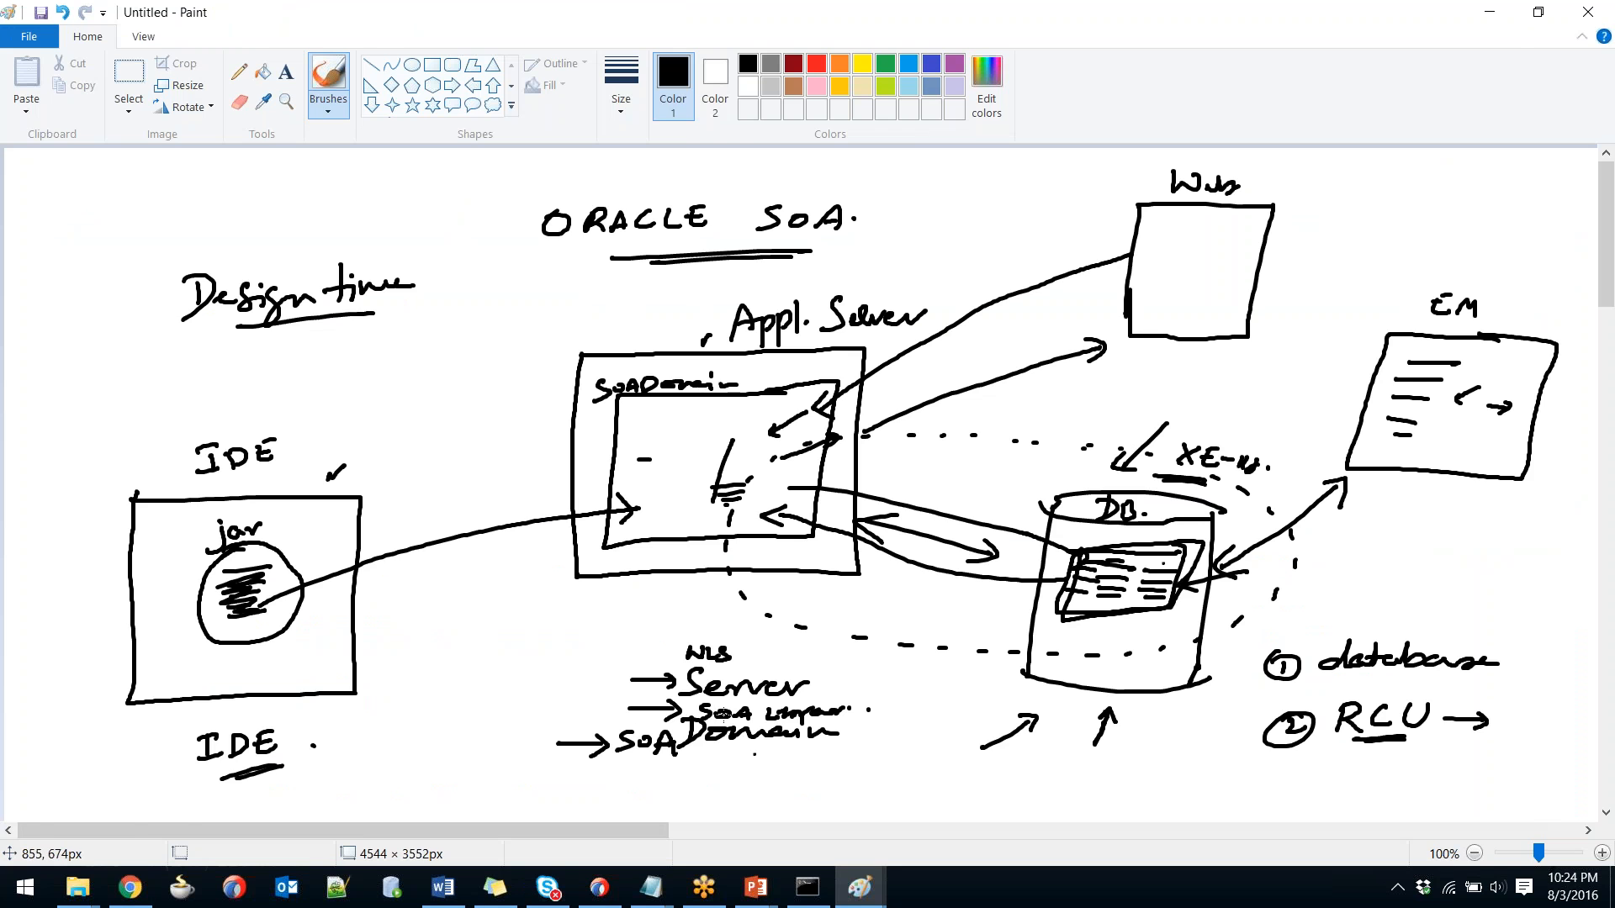
key("alt+Tab")
left_click(412, 9)
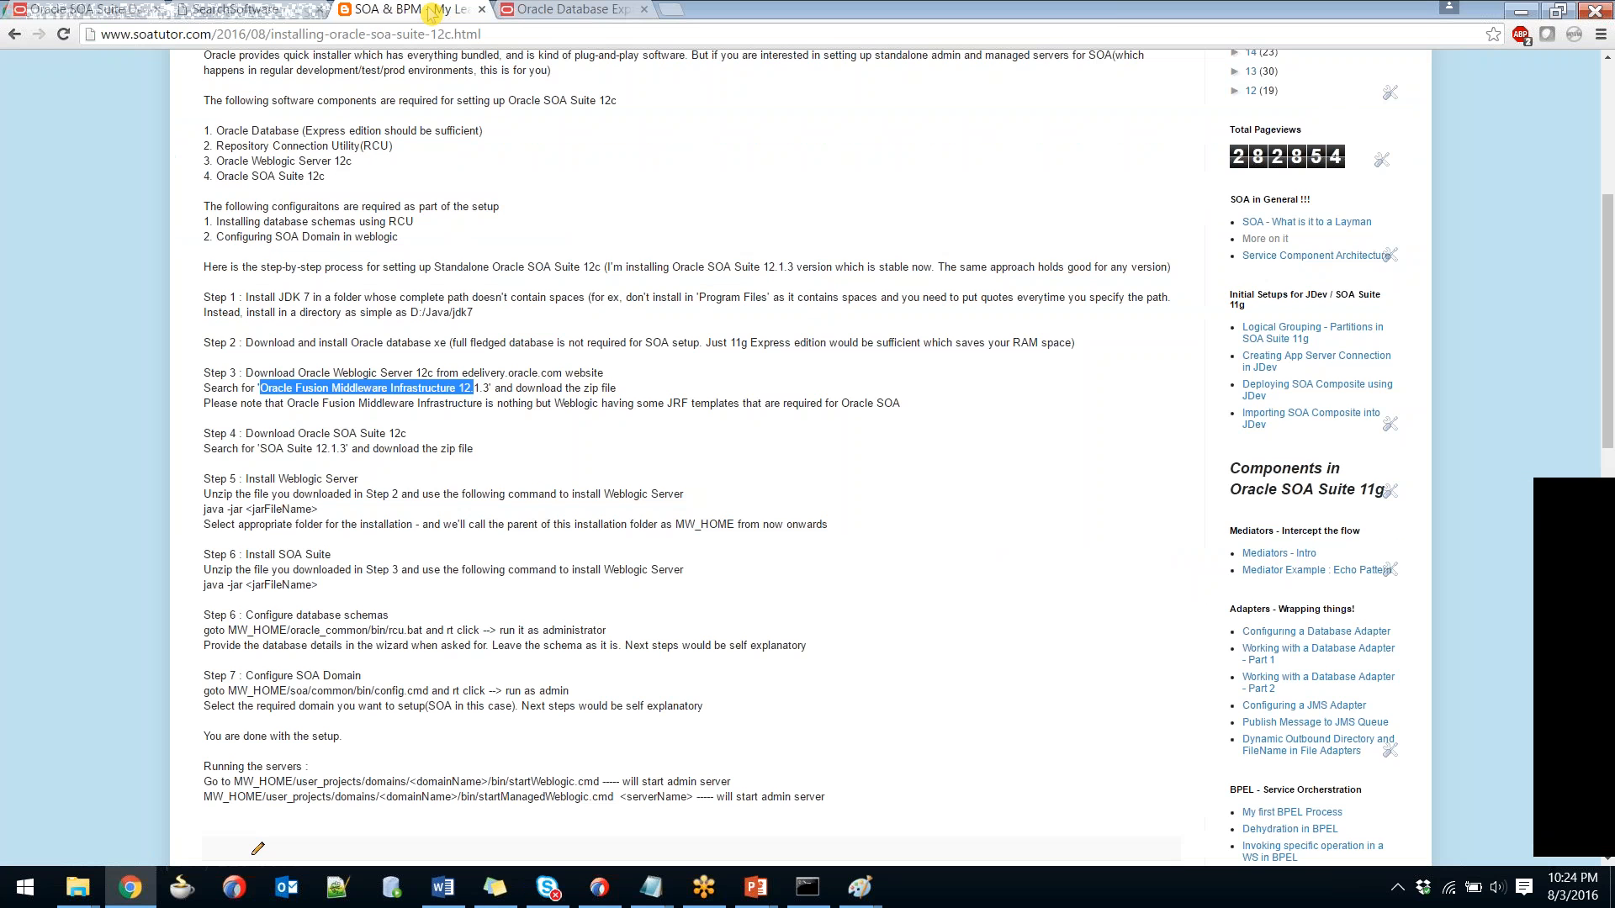
left_click(450, 482)
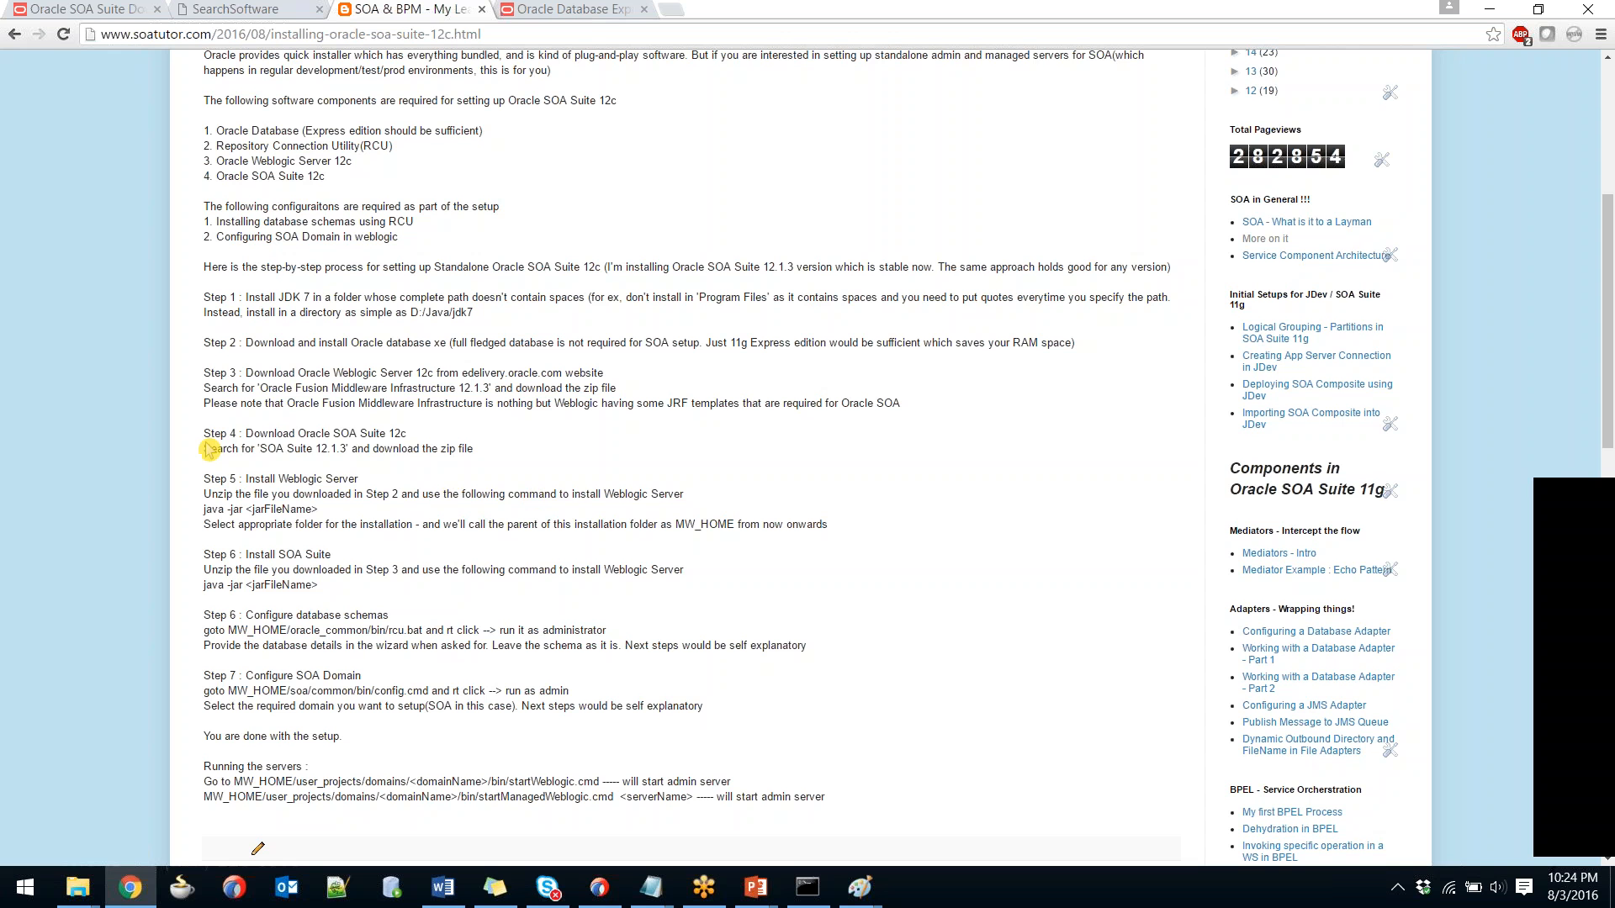
left_click_drag(203, 442, 496, 451)
left_click(498, 458)
Search 'SOA Suite', queue release 12.1.3.0.0 for Windows x64, and check both queued releases.
left_click(223, 10)
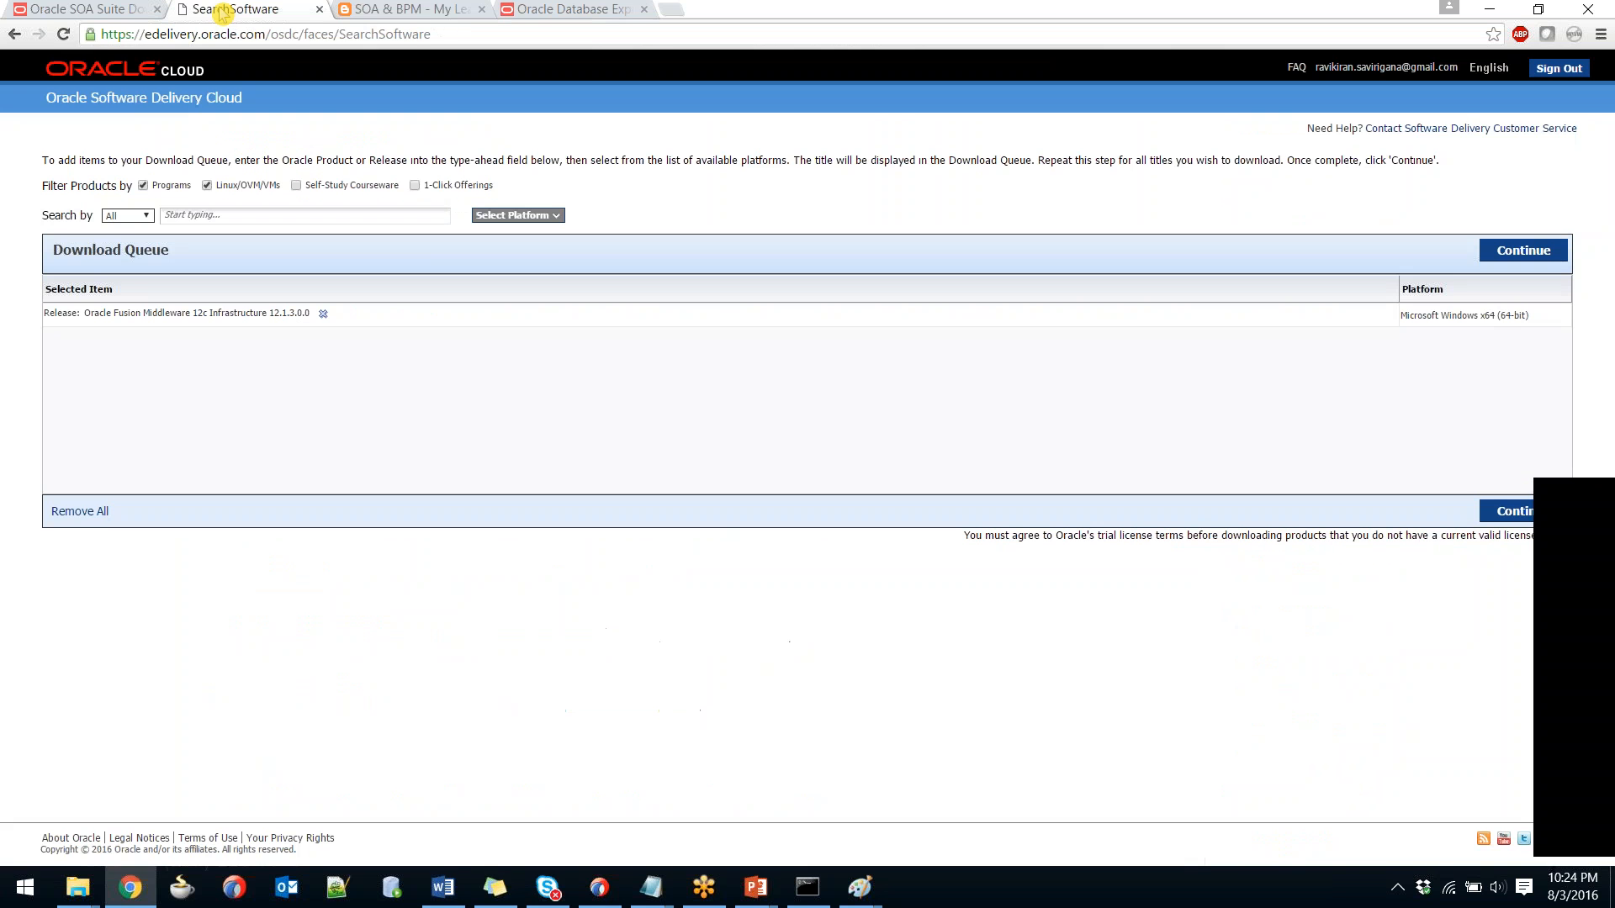
left_click(208, 215)
type("SOA Suite")
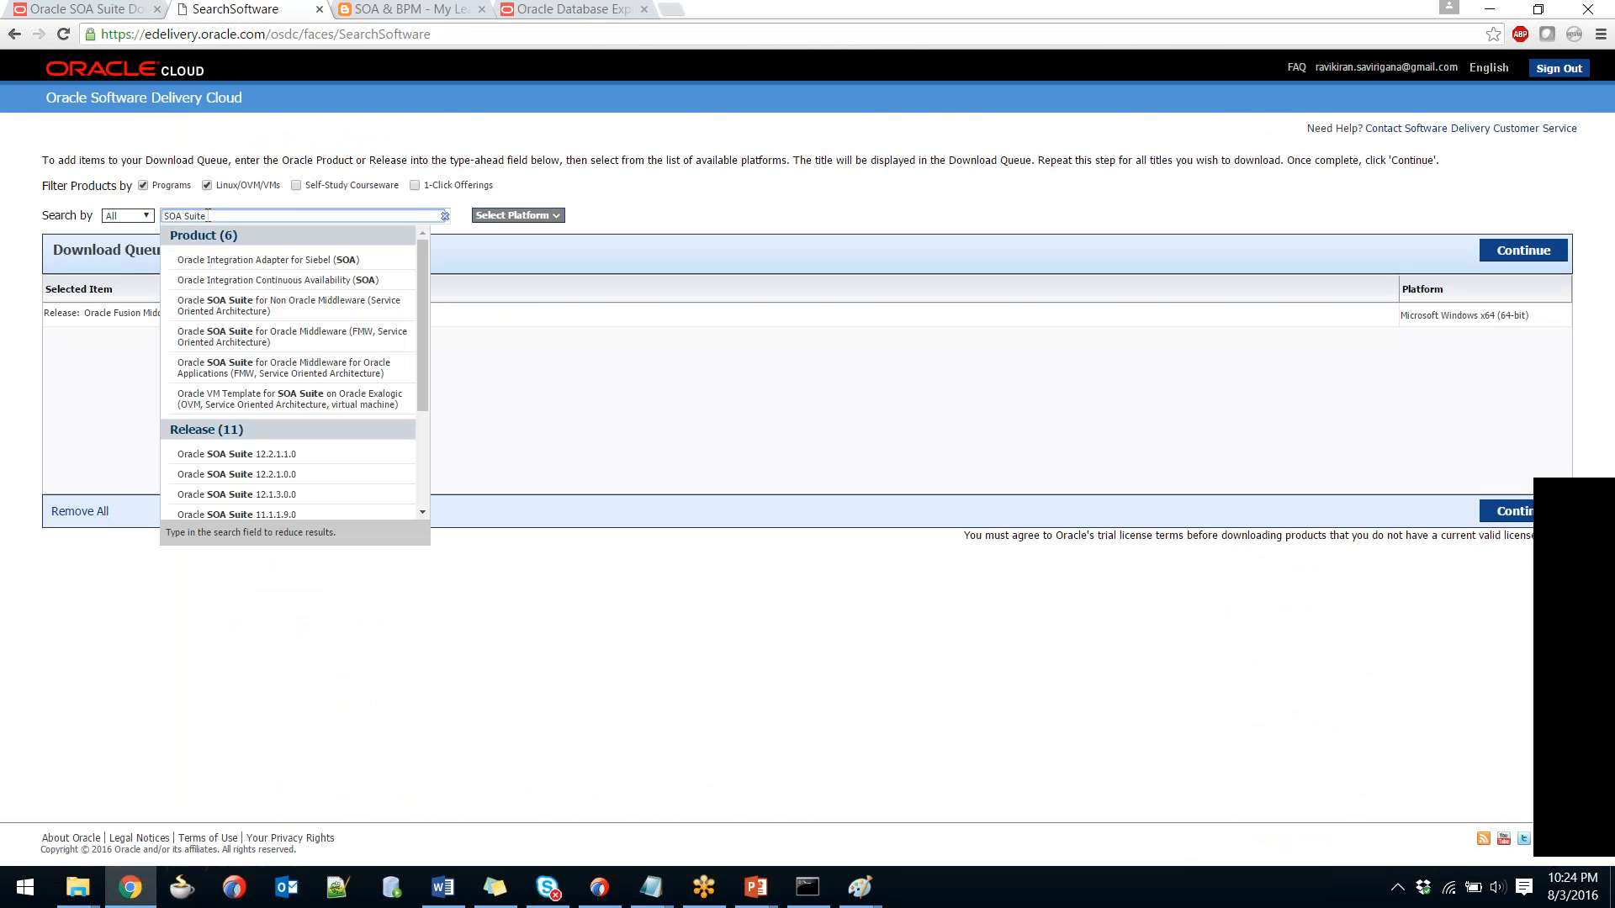
left_click(249, 496)
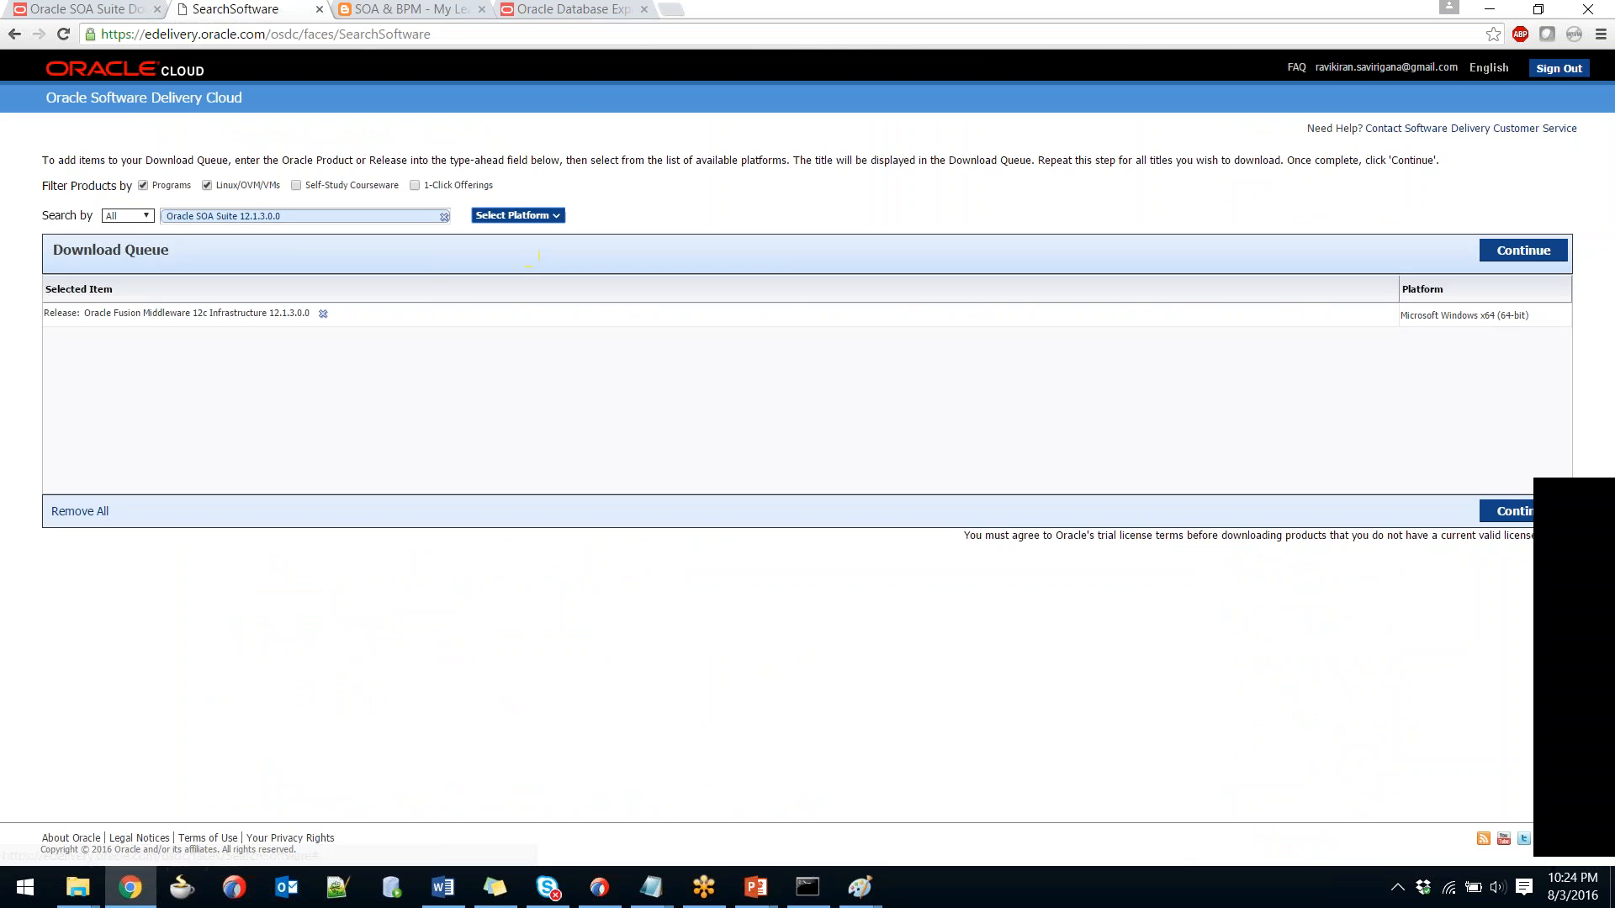
left_click(515, 215)
left_click(482, 307)
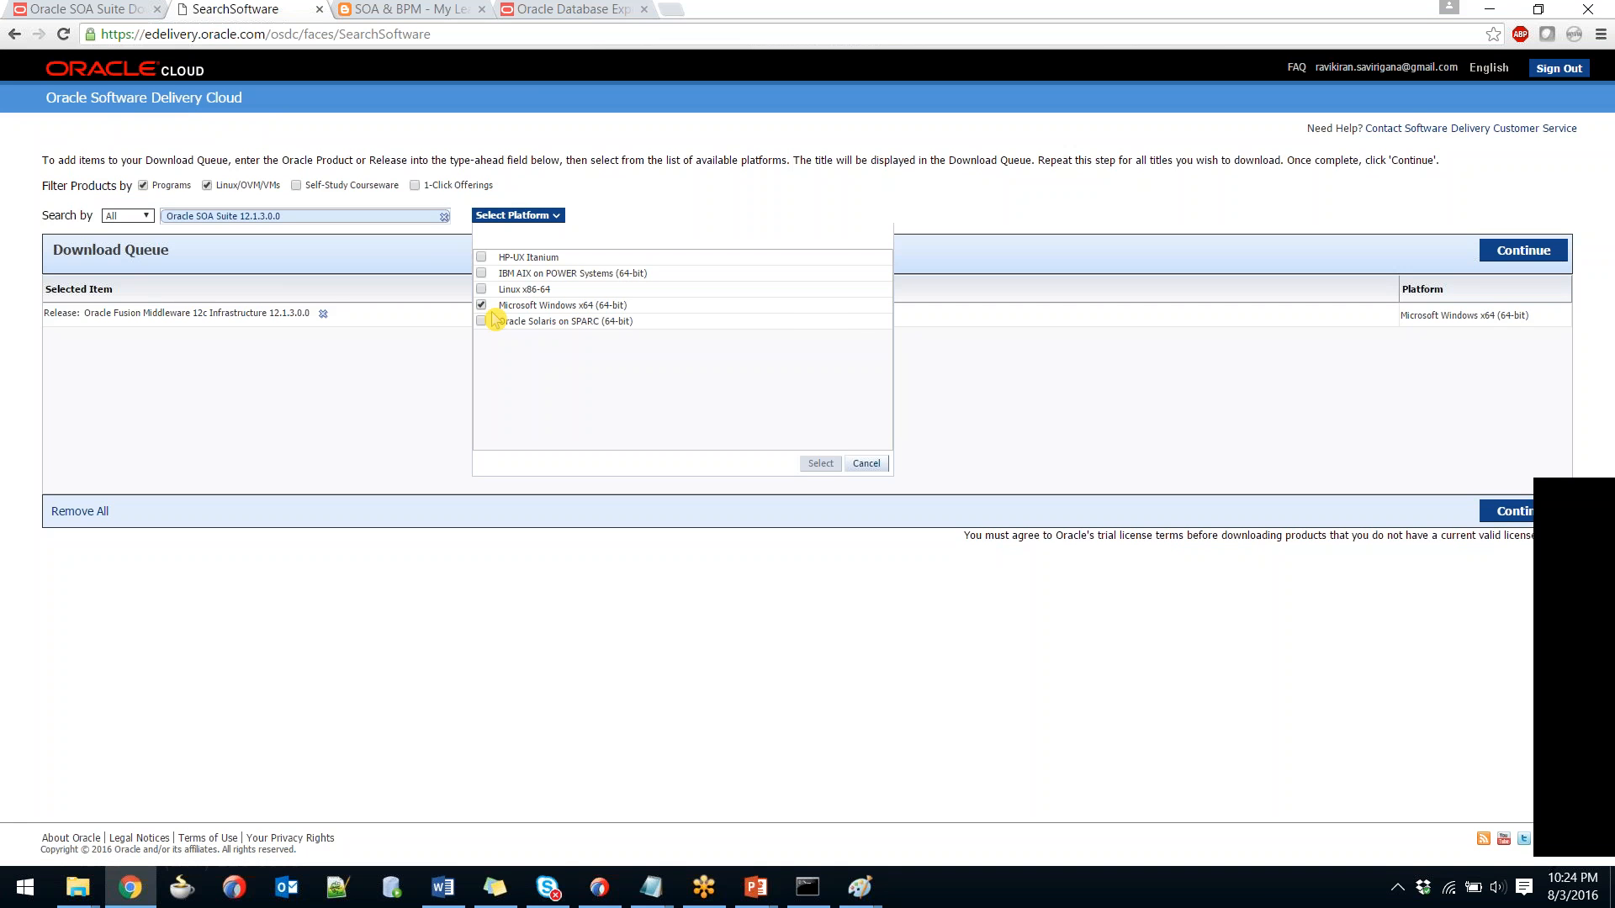
left_click(820, 463)
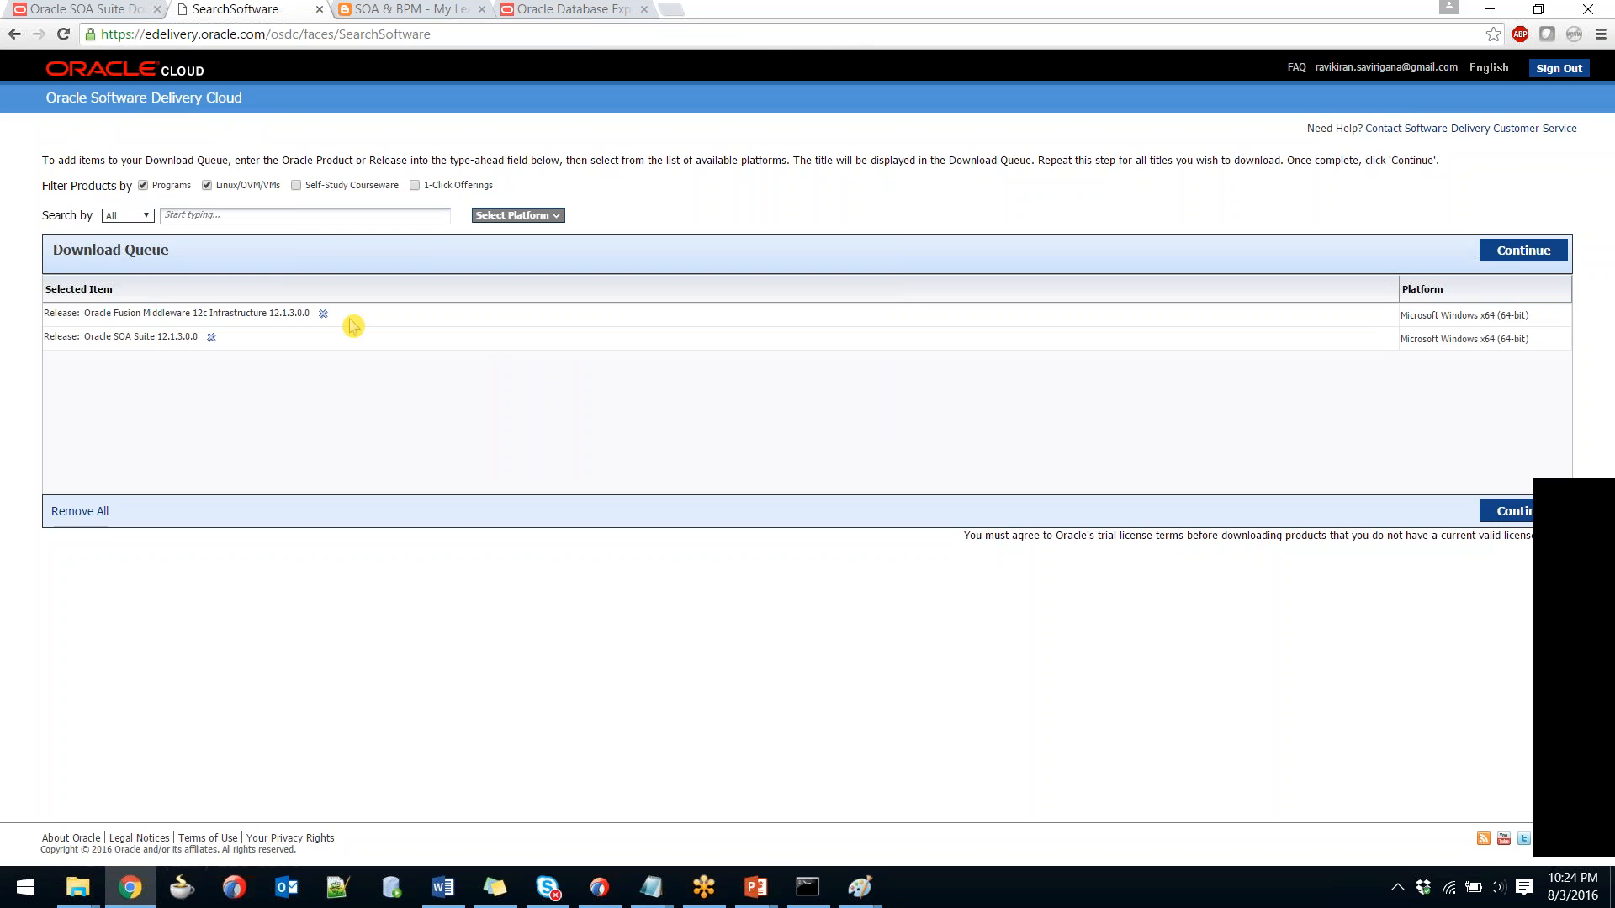
left_click_drag(215, 338, 40, 320)
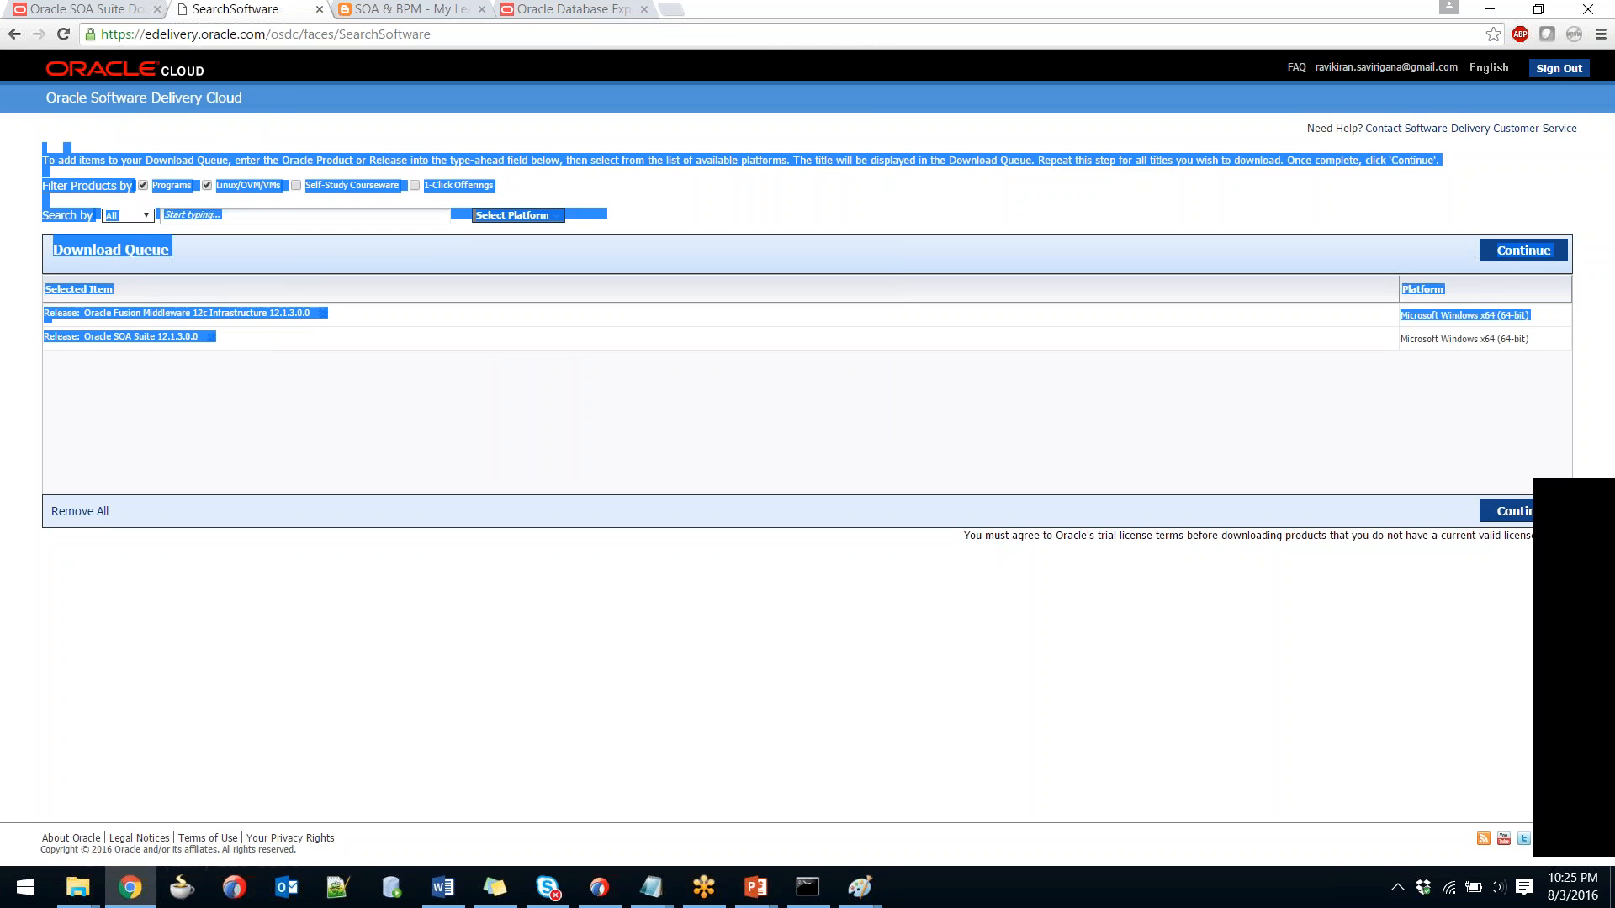
left_click(935, 423)
left_click(1499, 514)
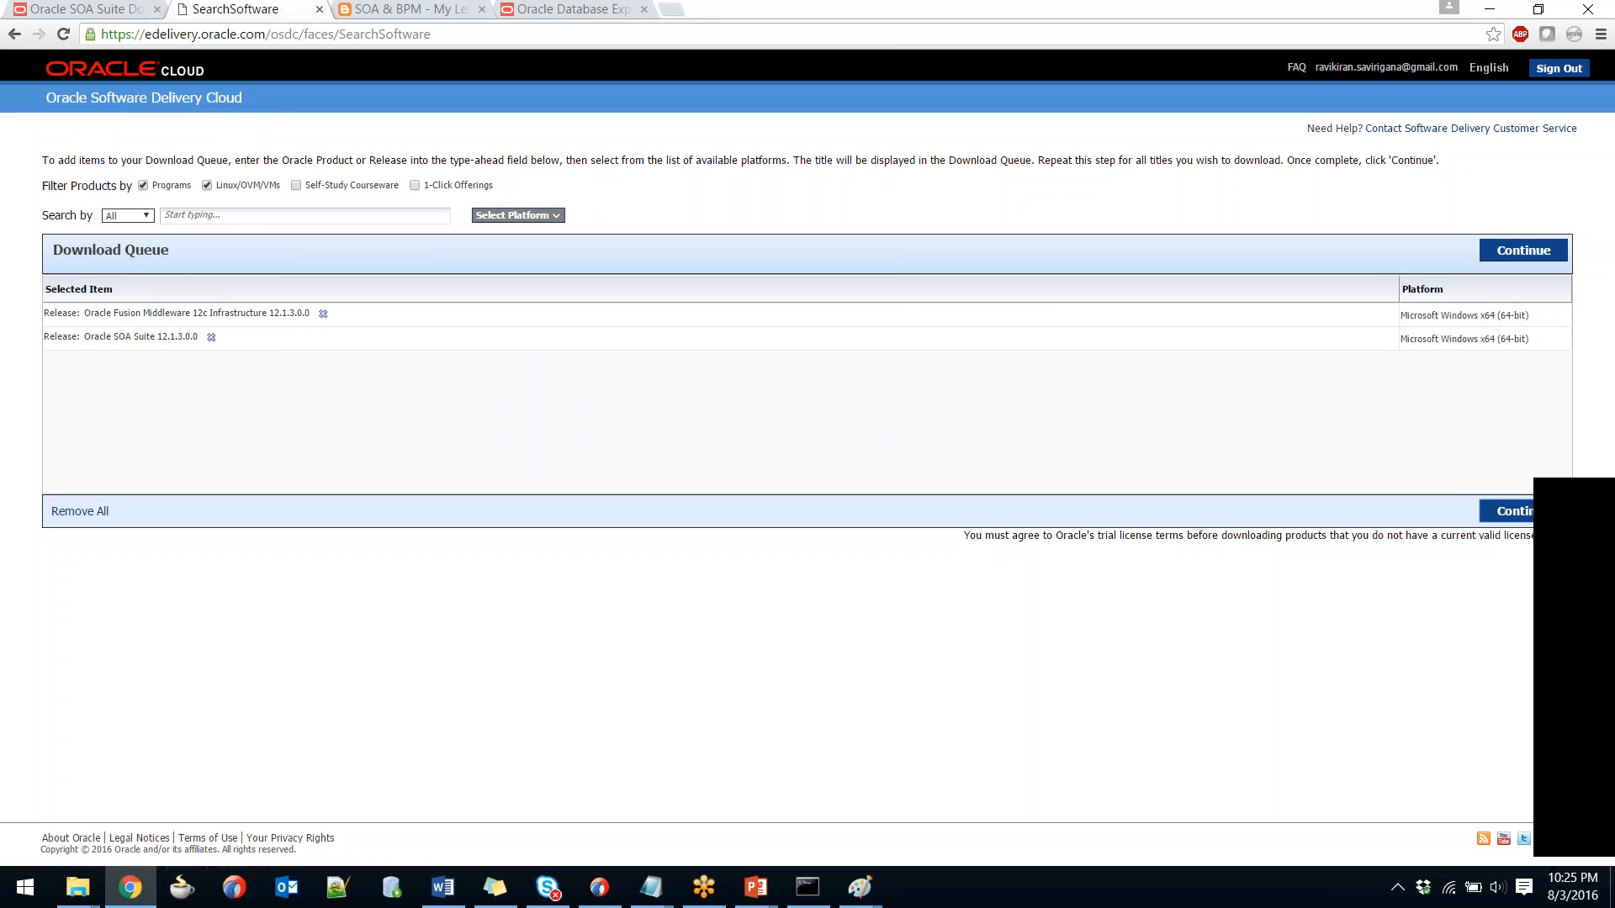
Continue with the queue, accept Oracle's license terms, and view the downloadable files.
left_click(1483, 561)
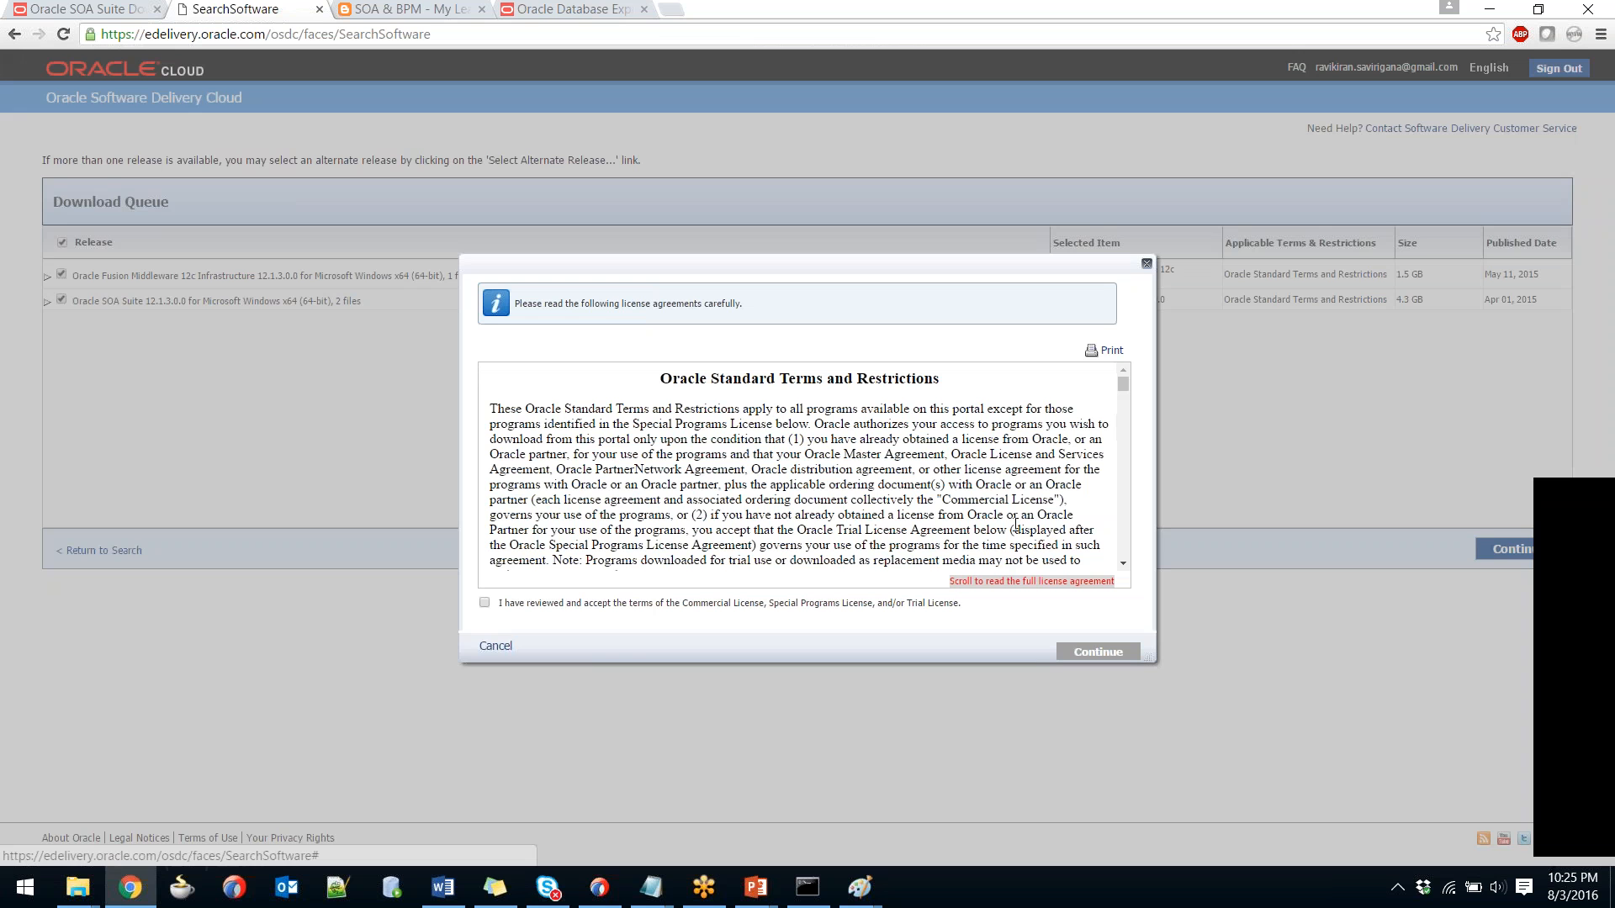
left_click(496, 607)
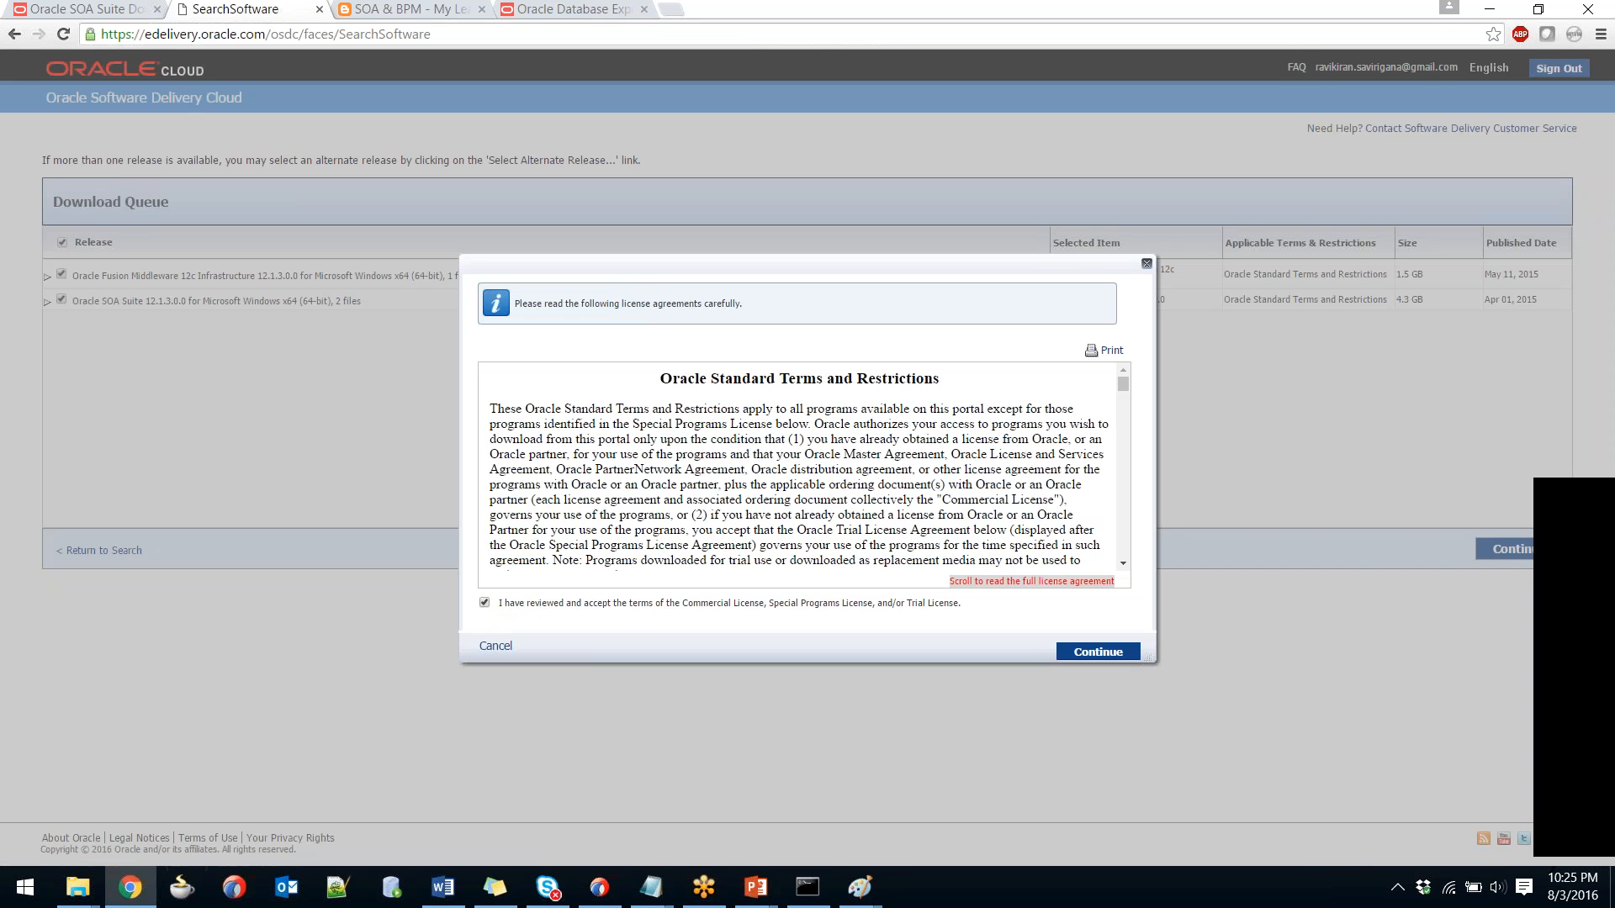
left_click(1115, 655)
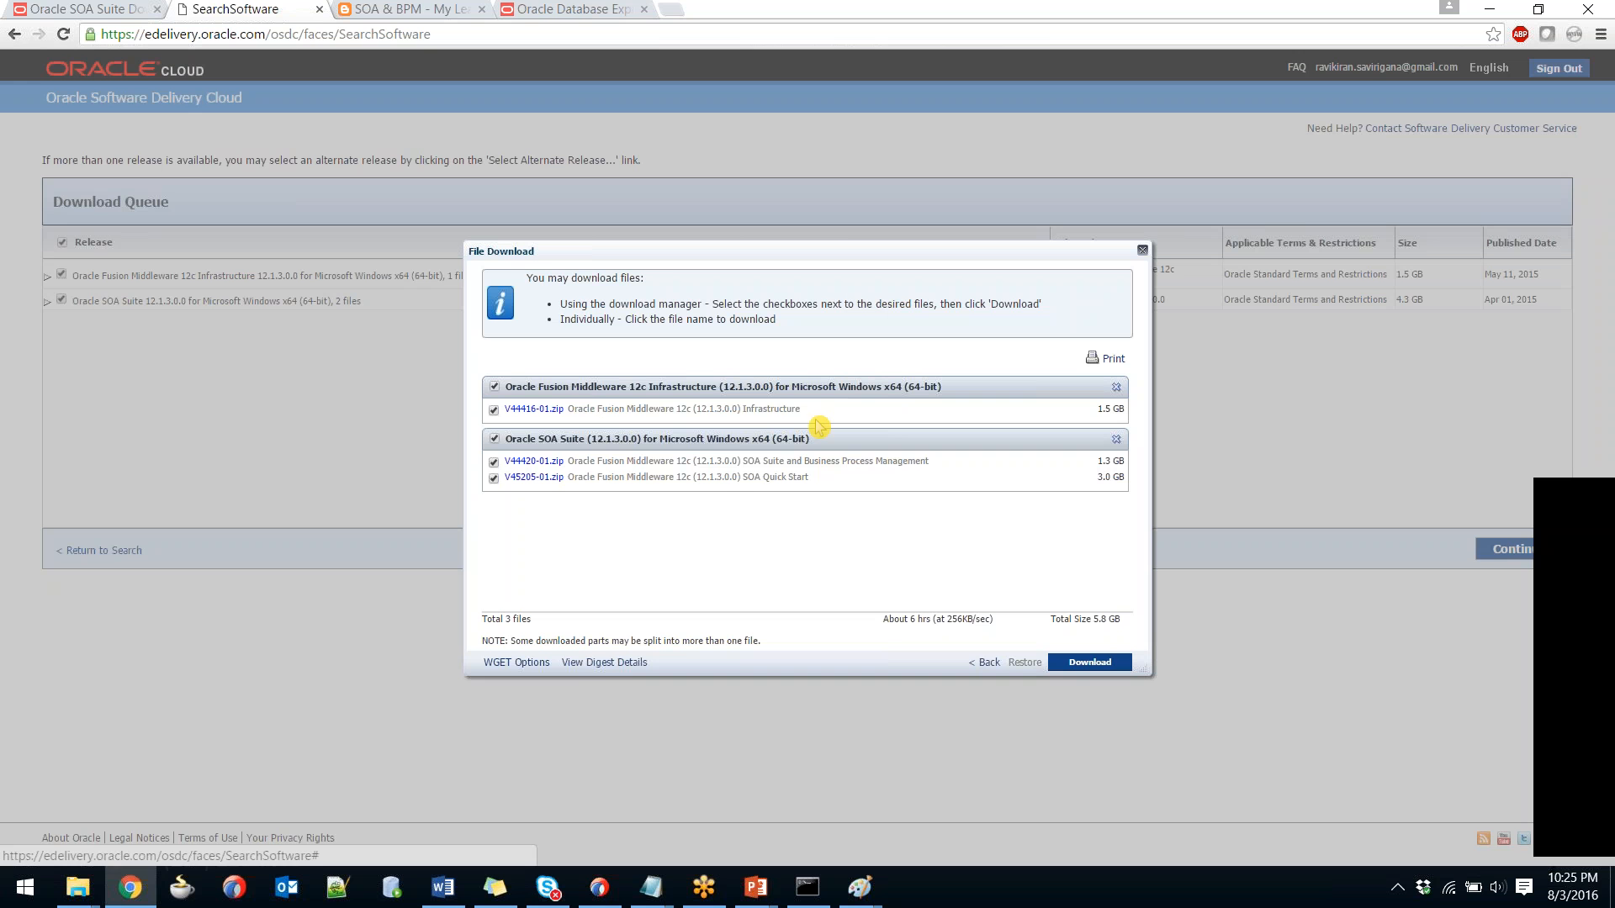
left_click_drag(823, 427, 566, 410)
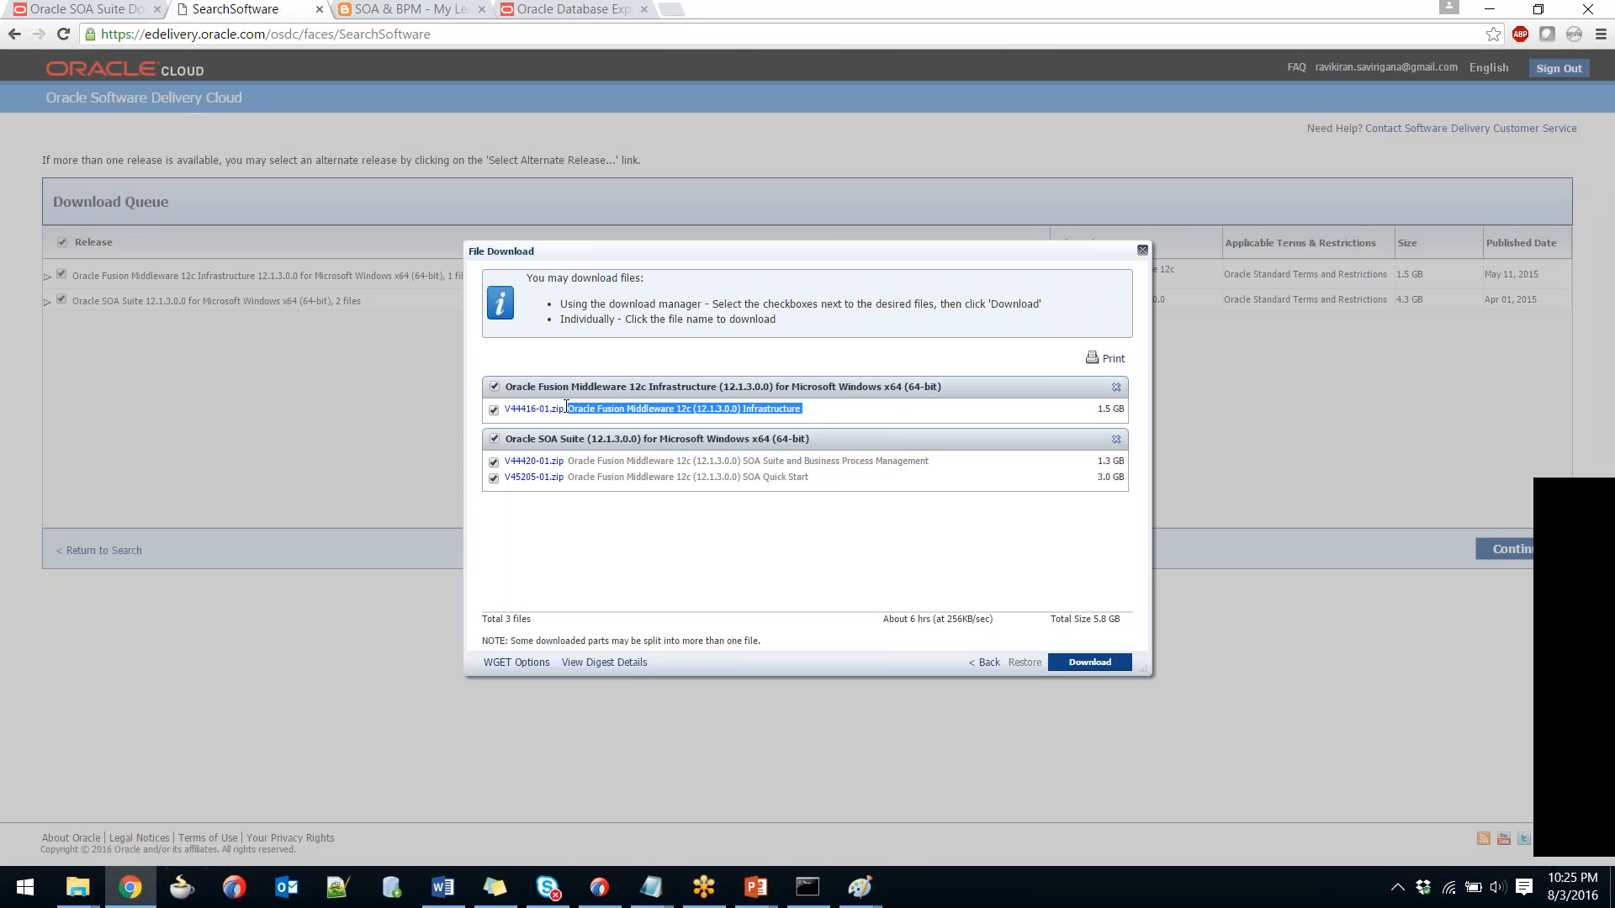
left_click(875, 513)
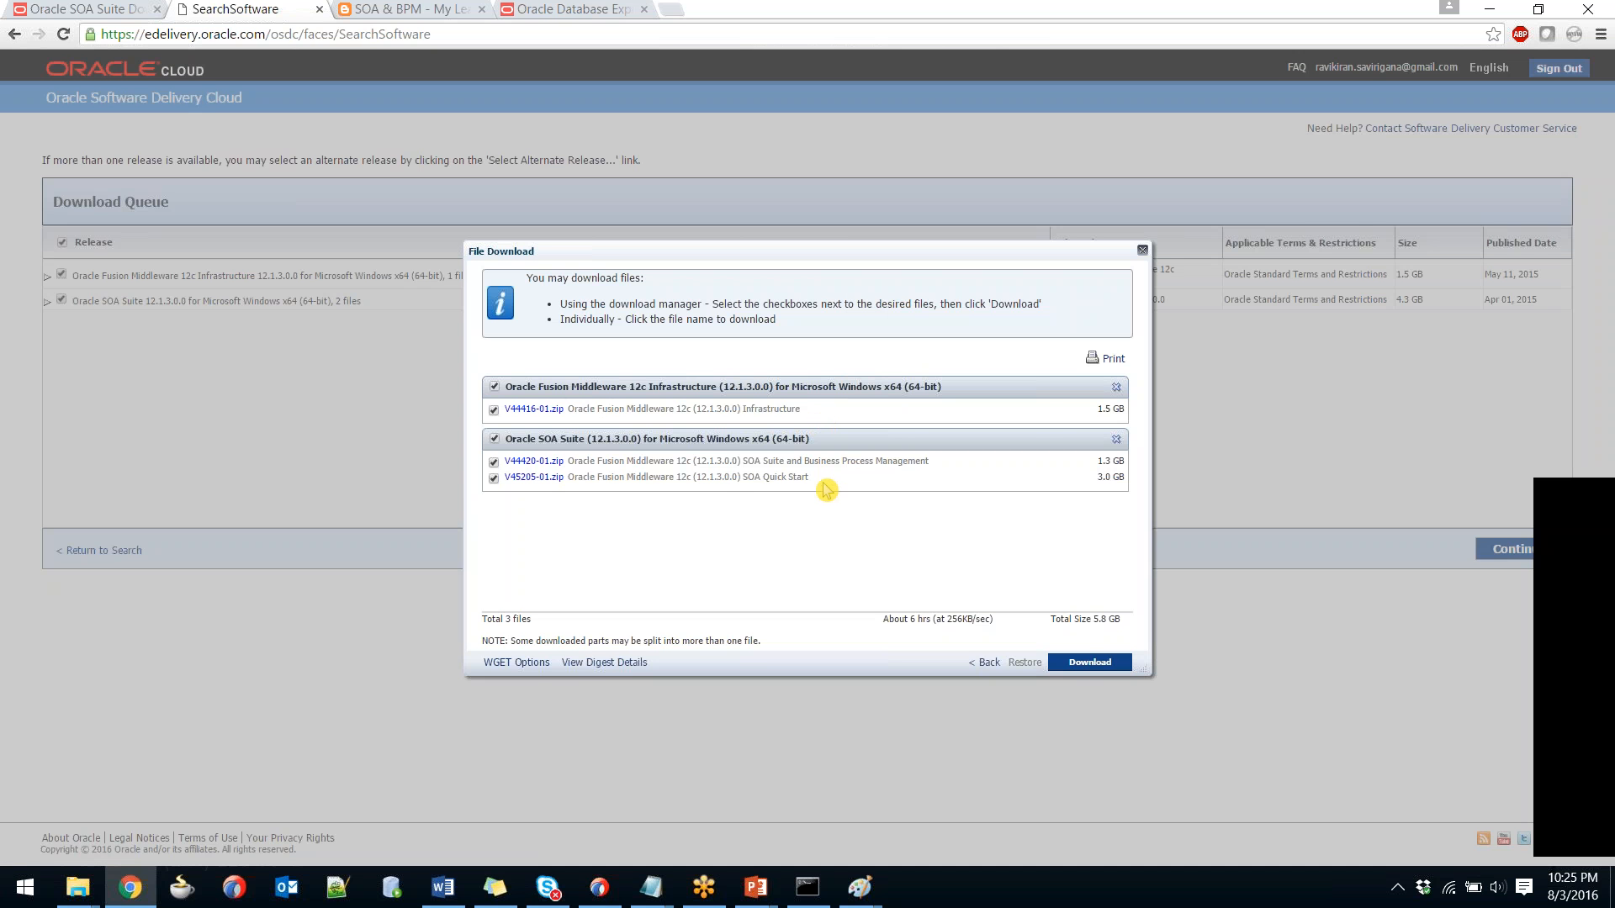
Review the three file rows and untick the SOA Quick Start zip V45205-01.zip.
triple_click(1077, 489)
left_click(1081, 496)
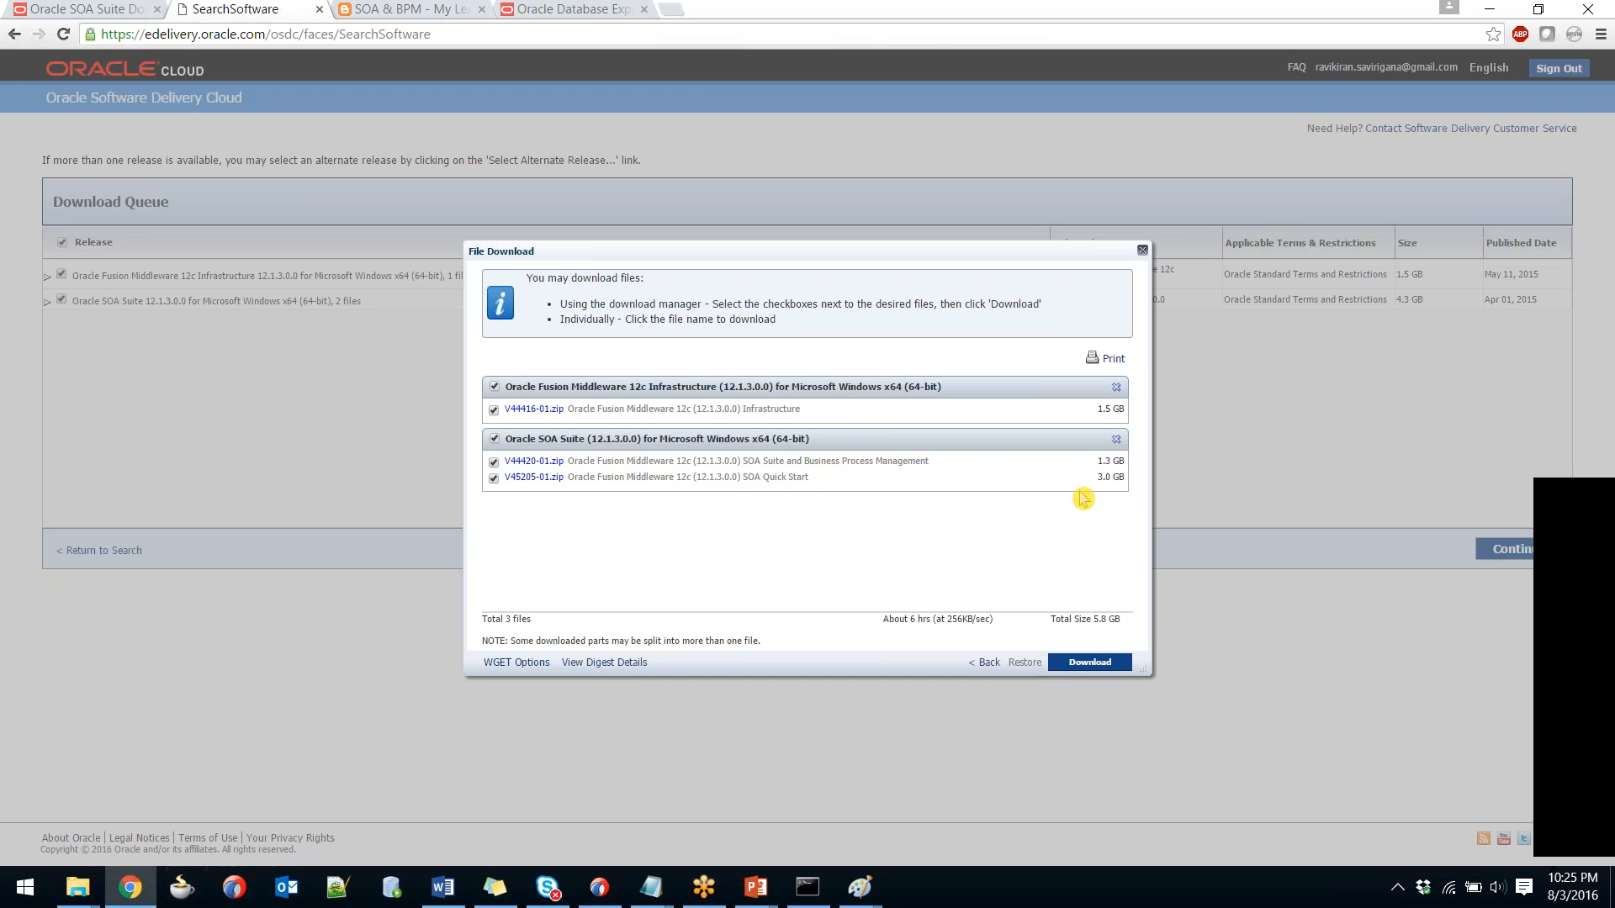
left_click_drag(820, 465, 503, 477)
left_click(824, 490)
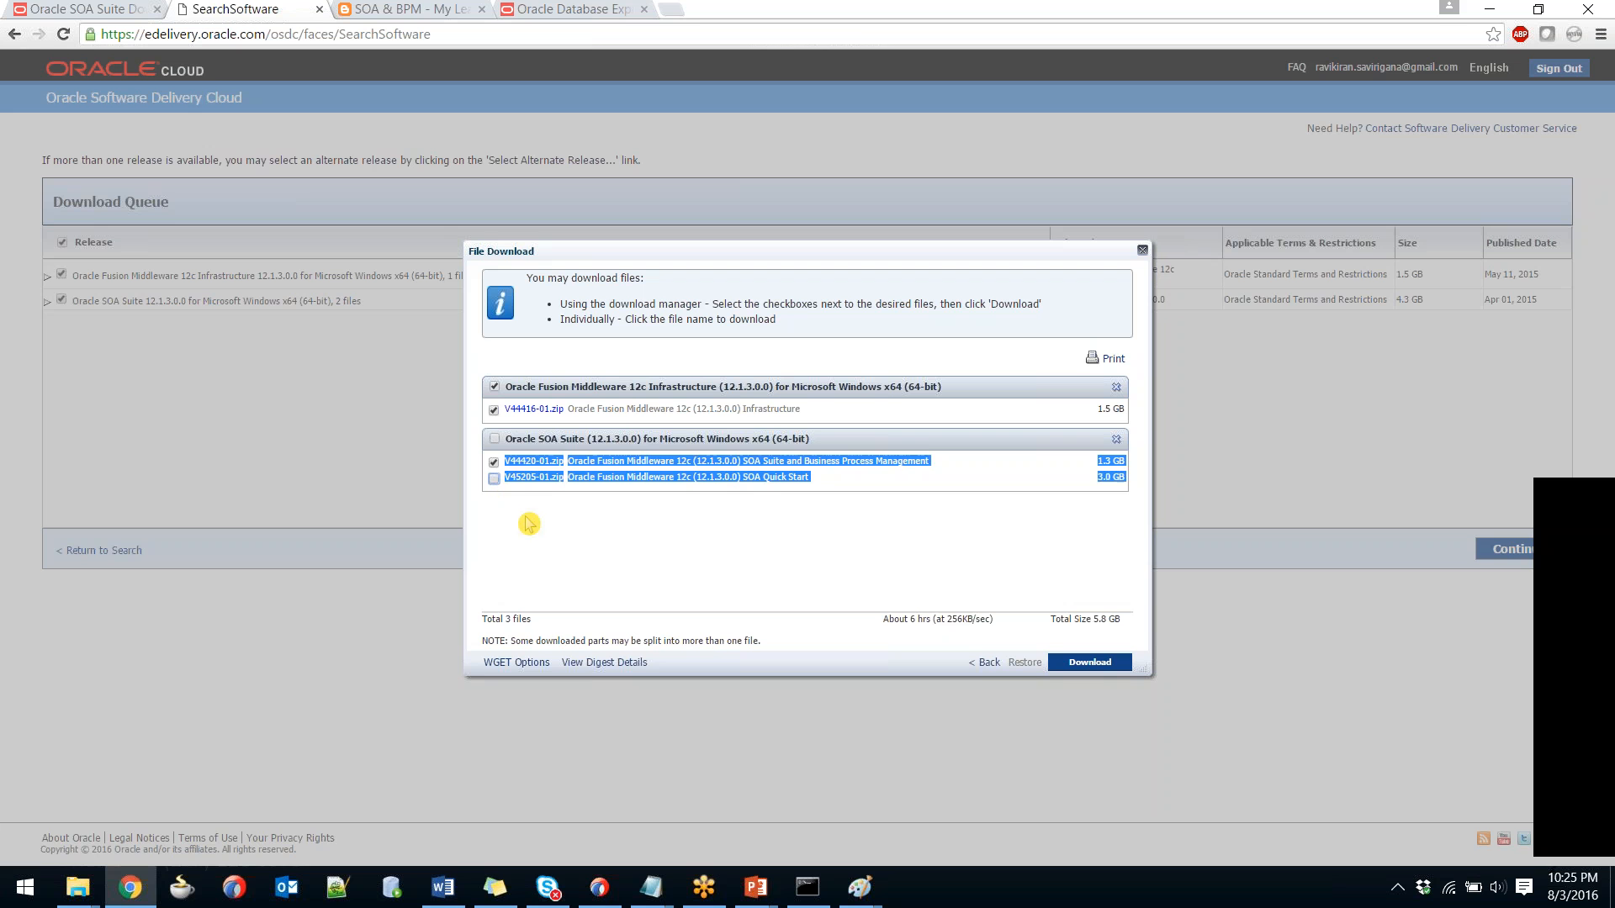
left_click(802, 558)
left_click_drag(820, 479, 569, 475)
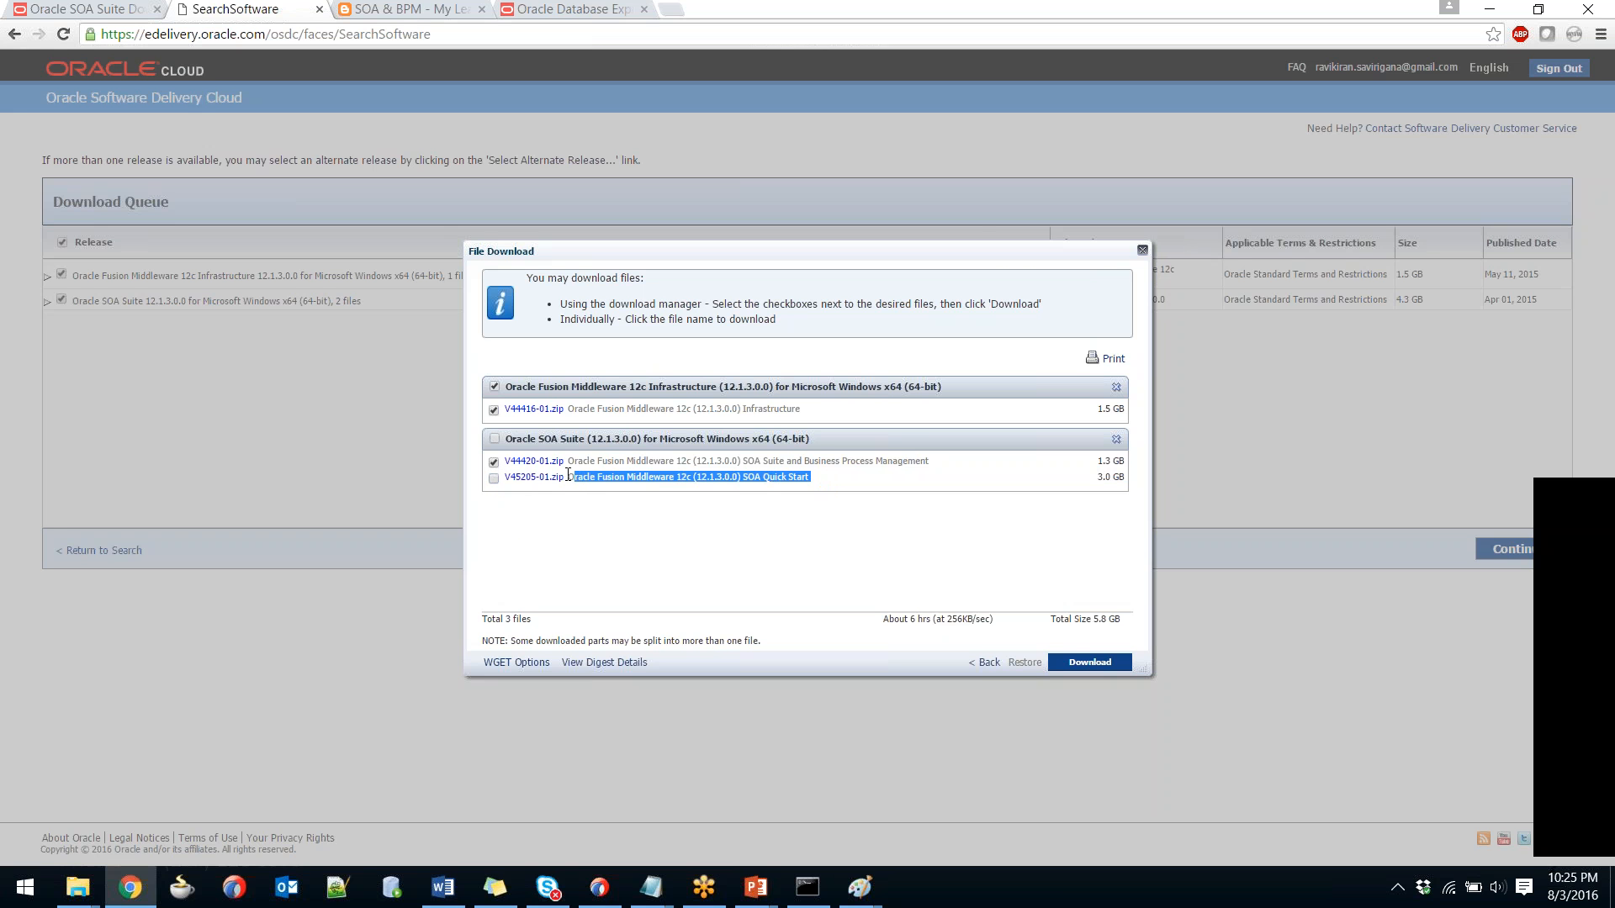
left_click(715, 572)
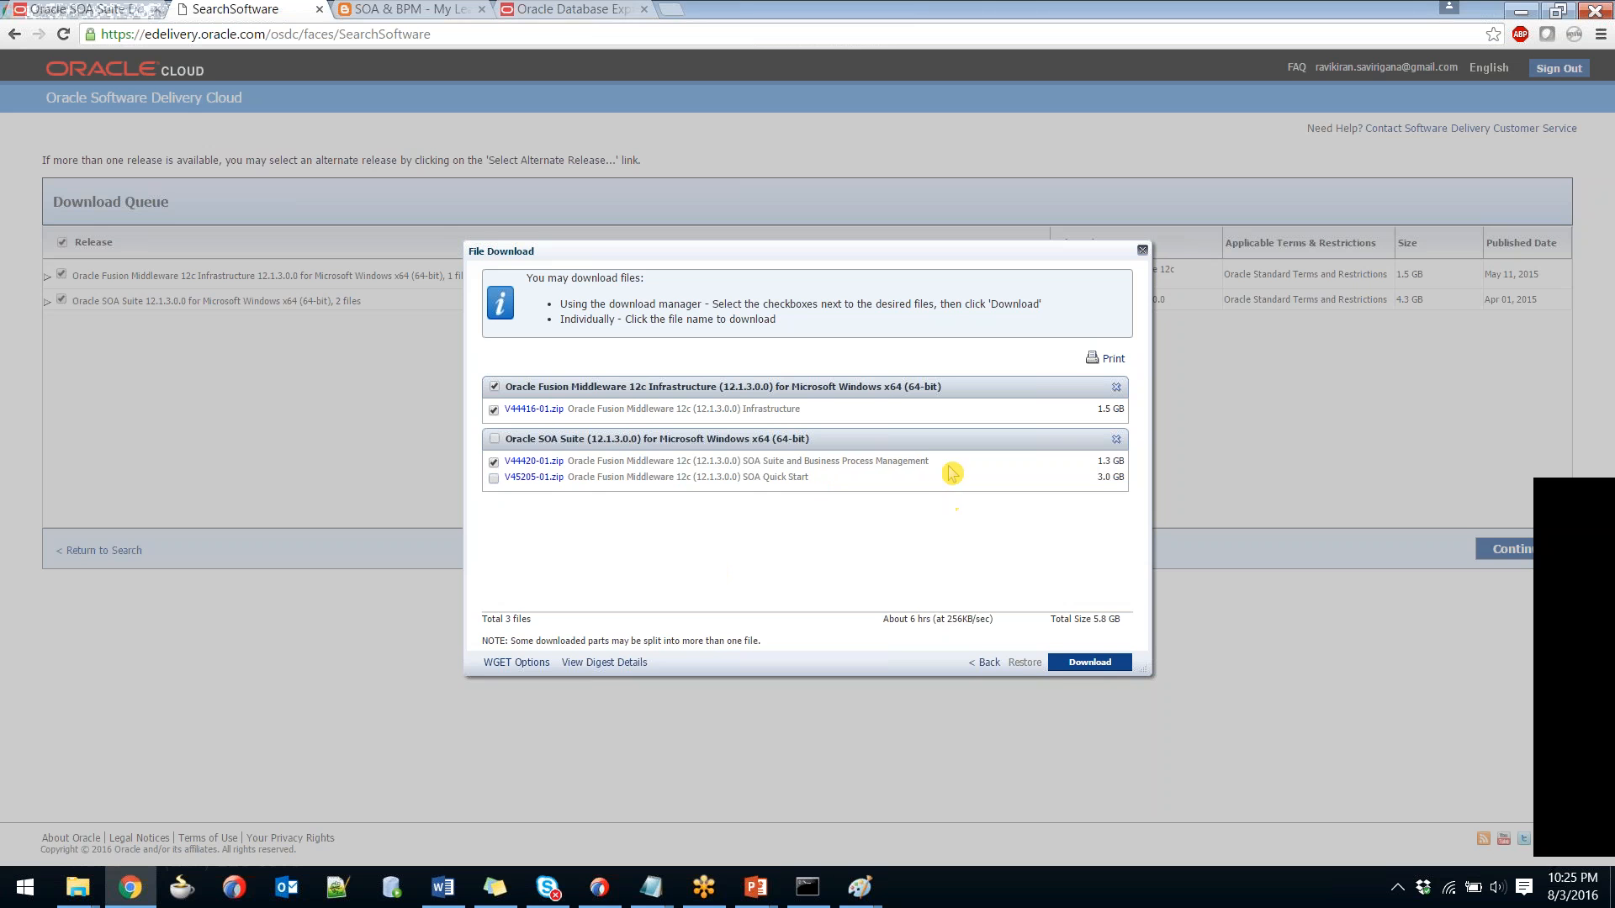
left_click_drag(931, 461, 569, 462)
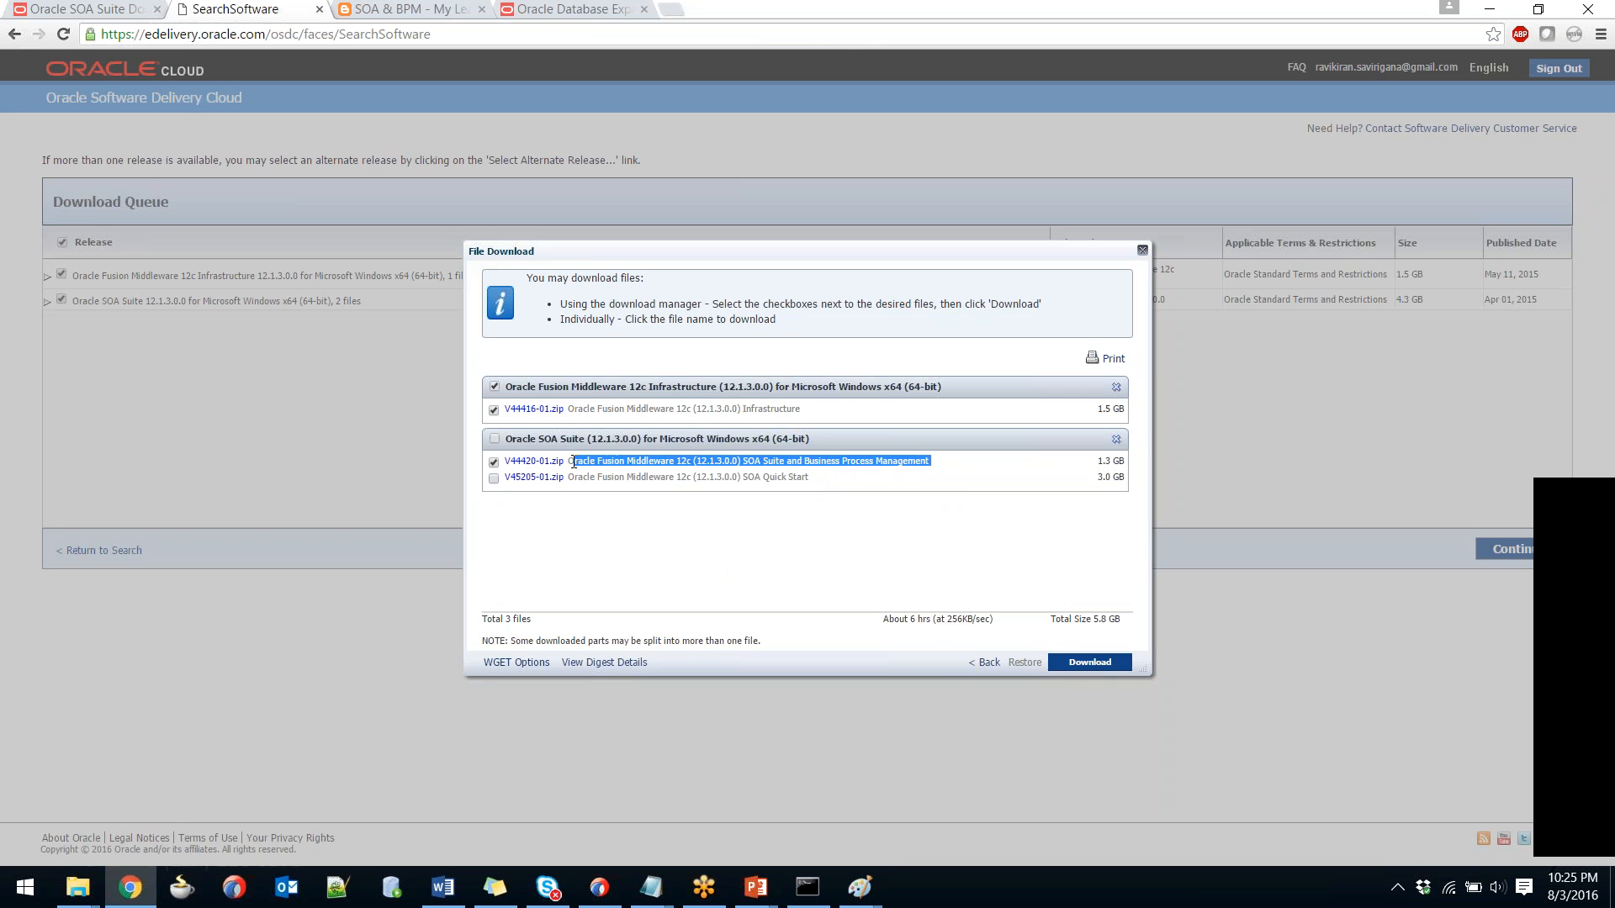
left_click(569, 502)
Close the File Download dialog and dismiss the pop-up blocker alert.
left_click(927, 586)
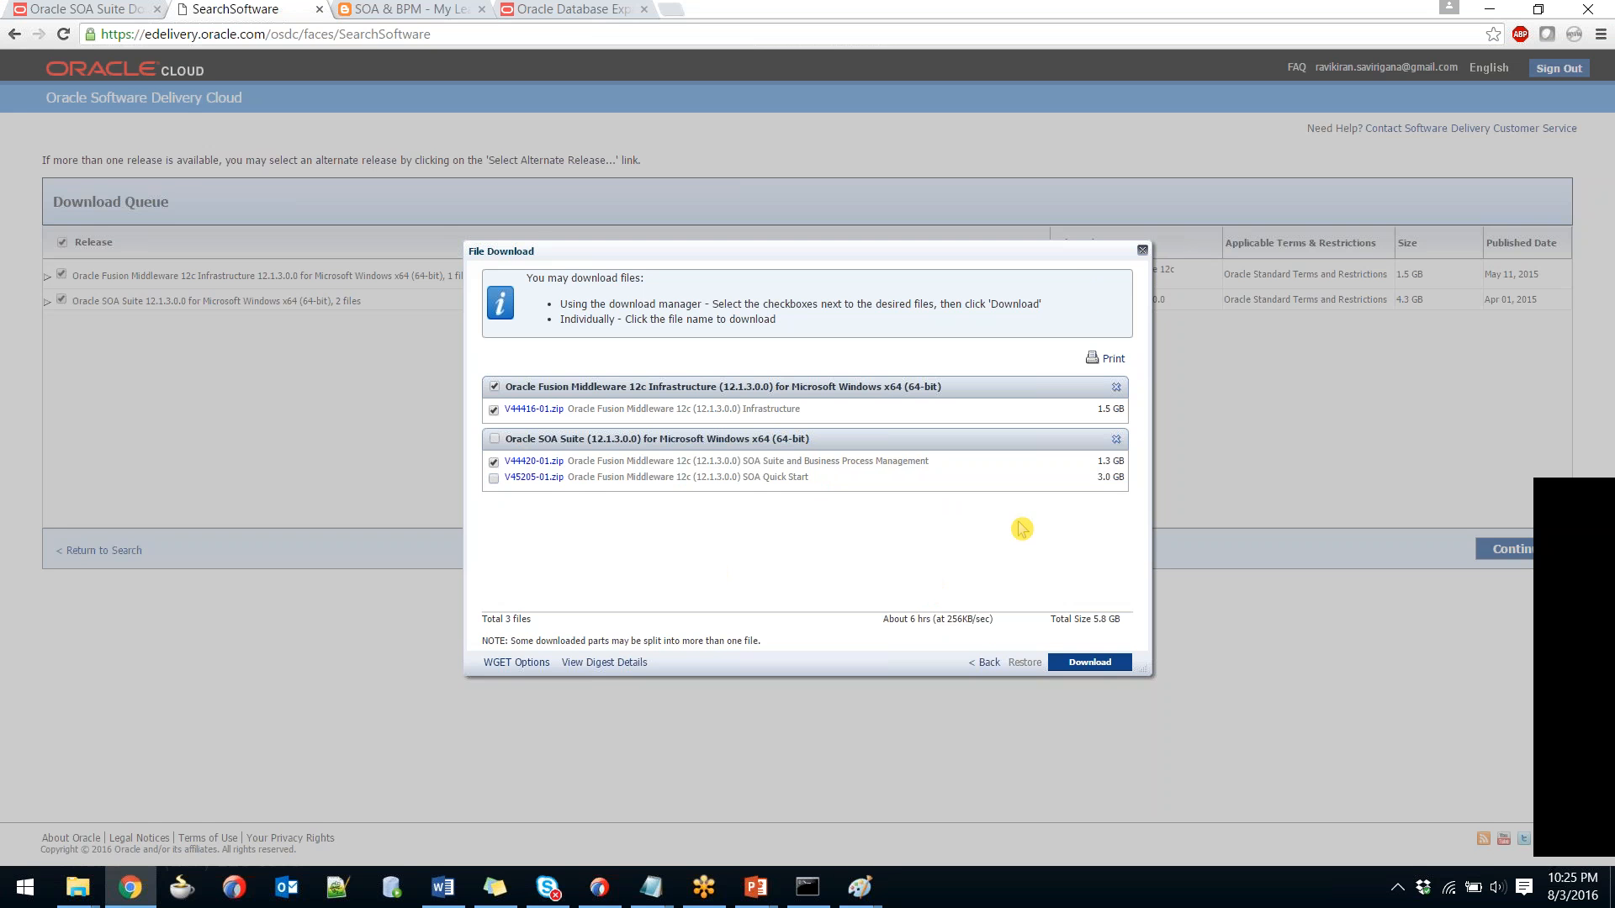
left_click(1142, 251)
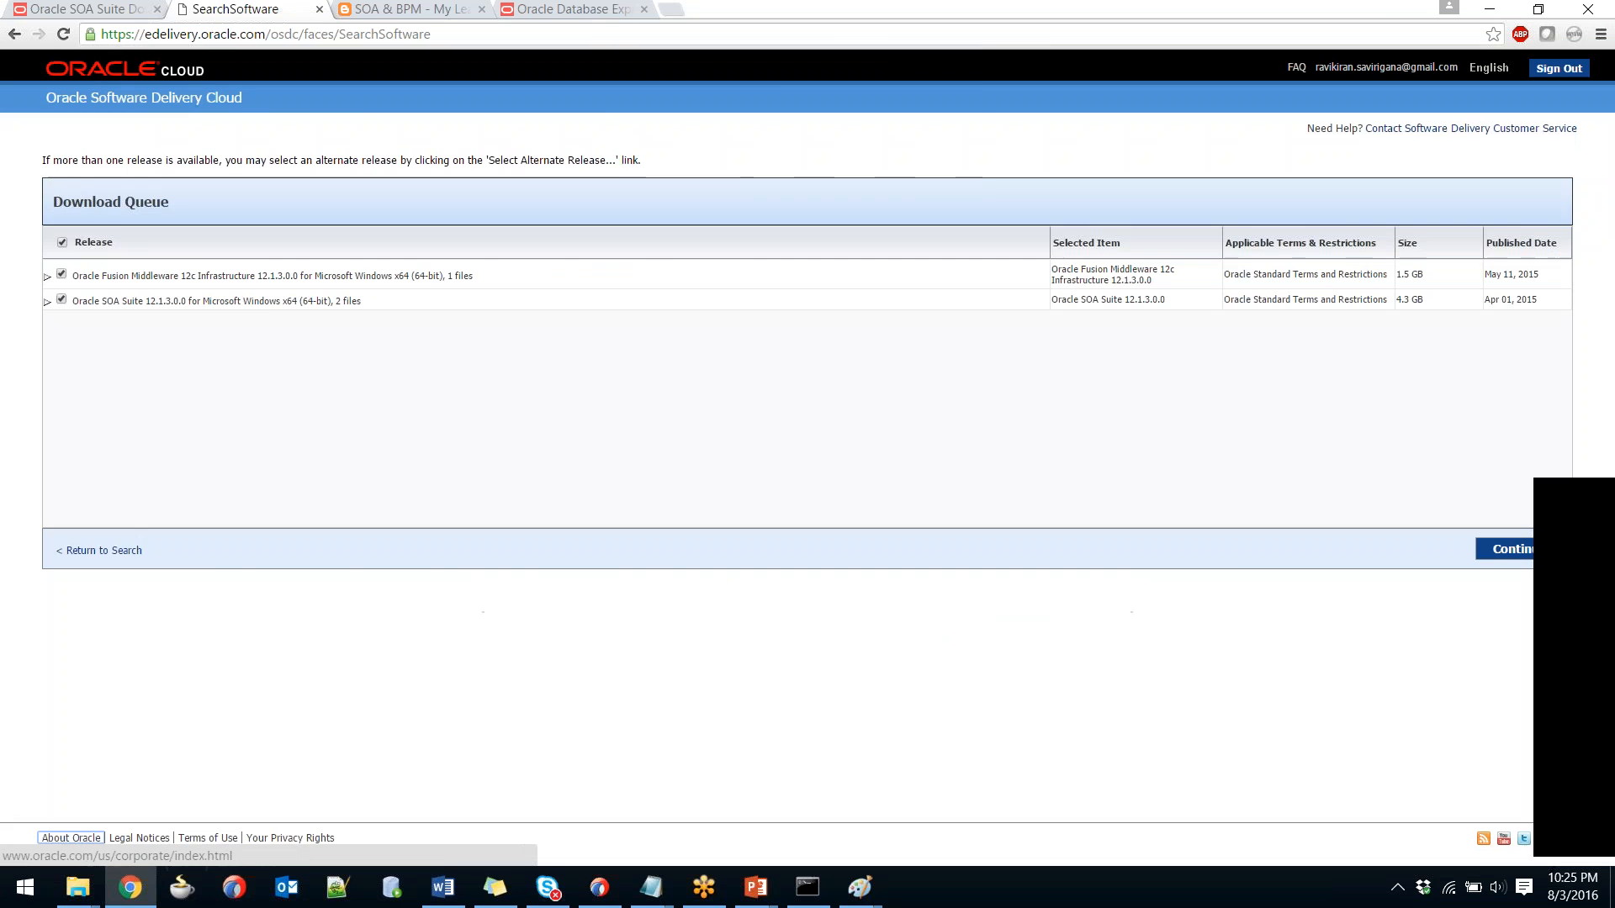
left_click(942, 154)
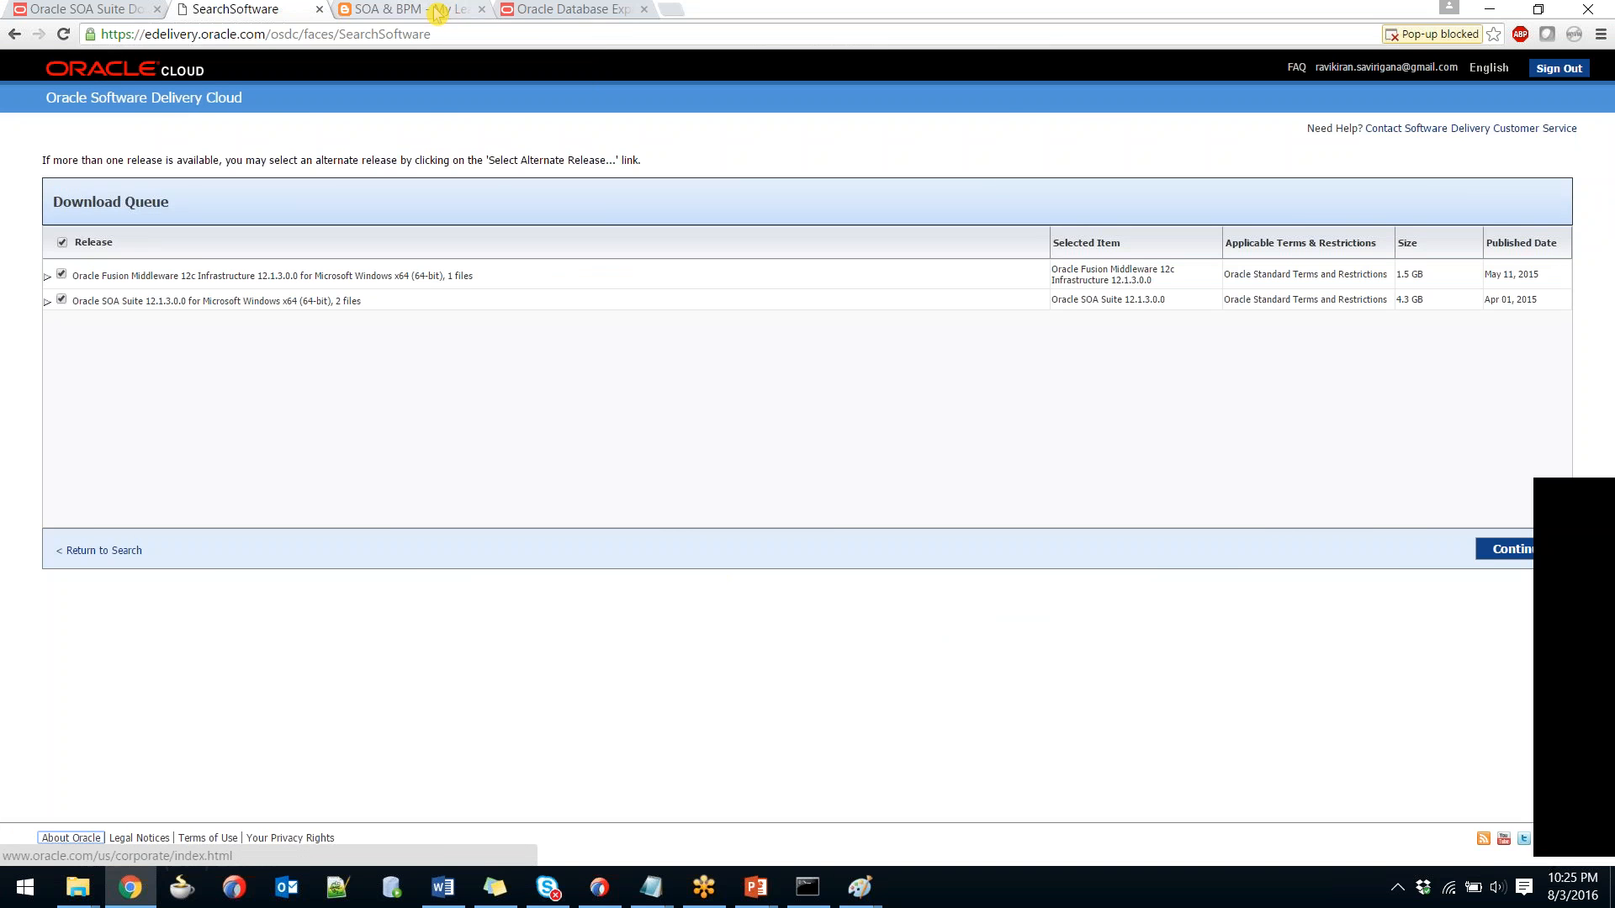
left_click(446, 10)
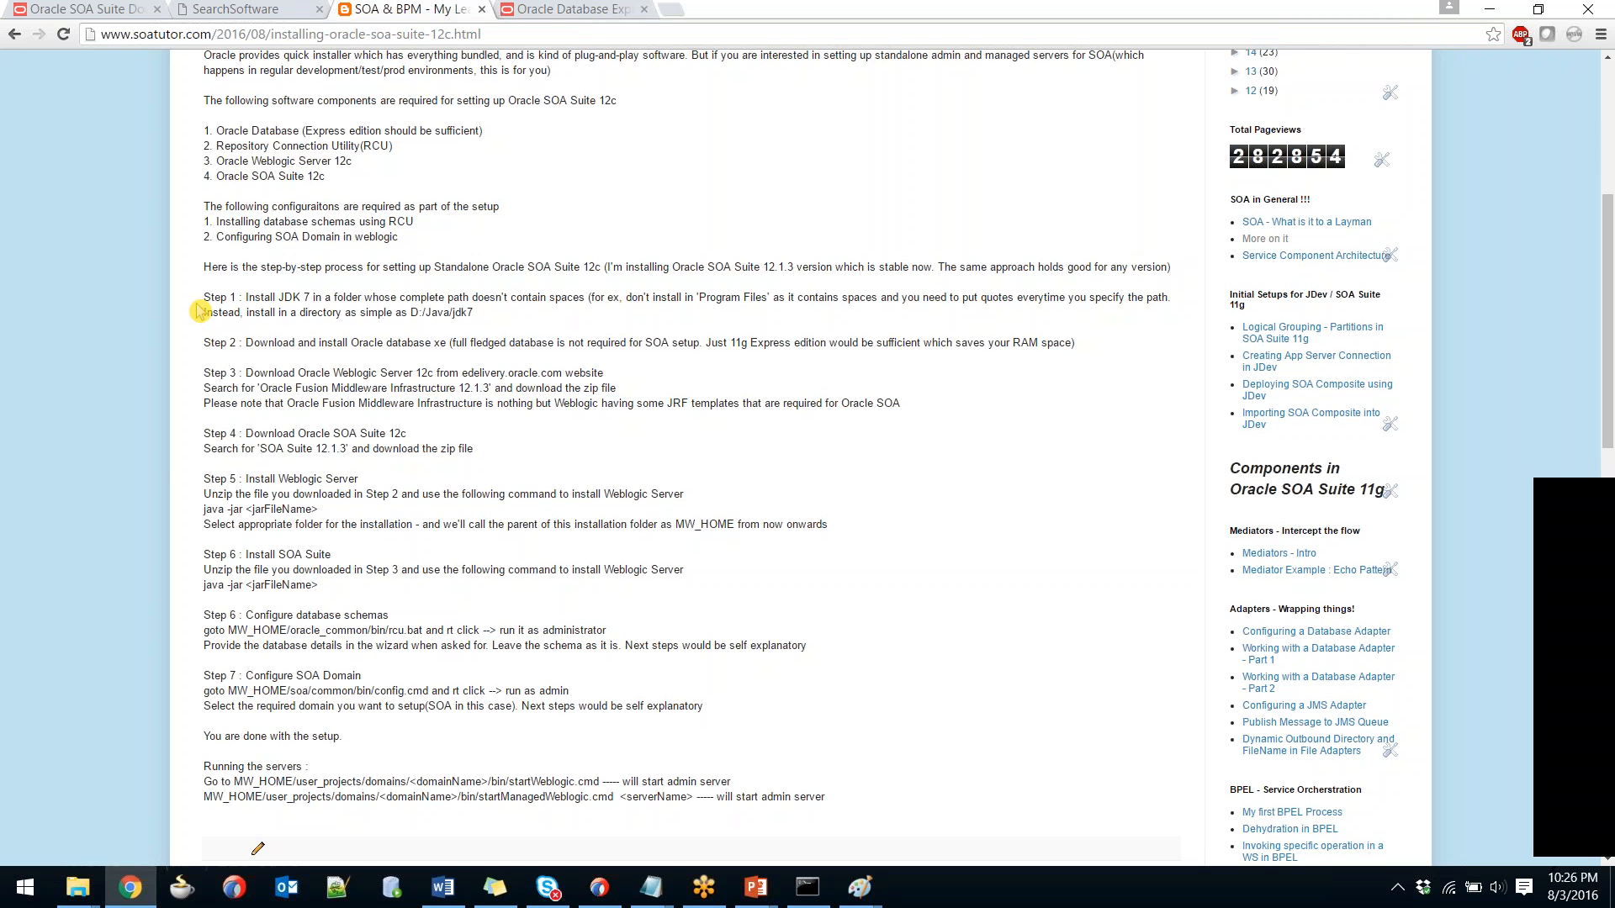
left_click_drag(187, 351, 328, 359)
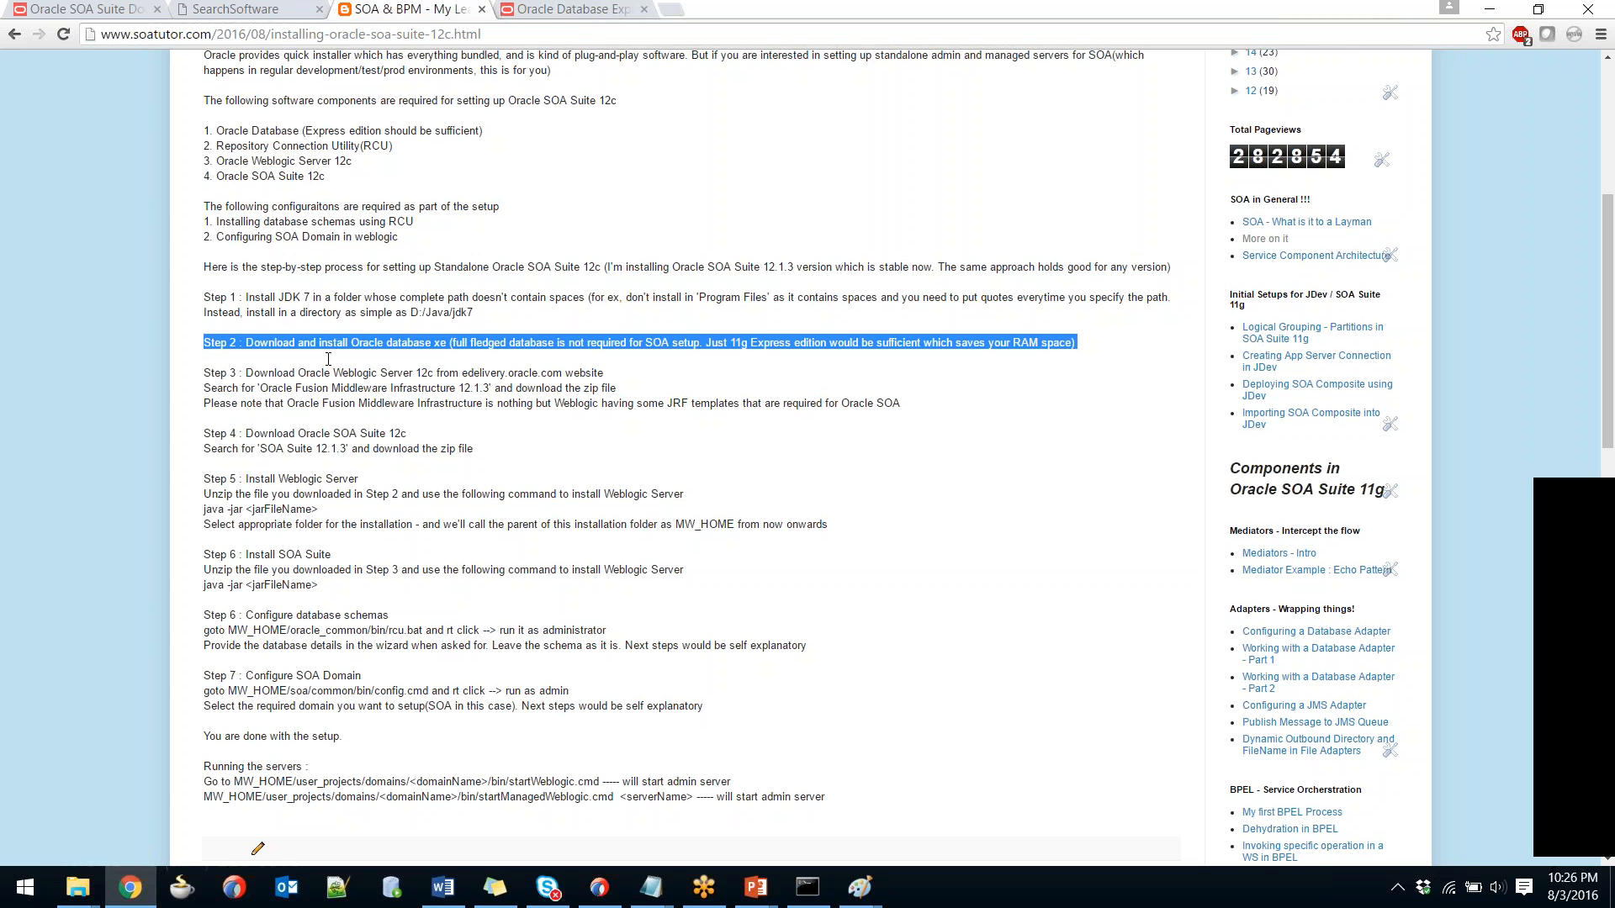
double_click(408, 342)
left_click(404, 350)
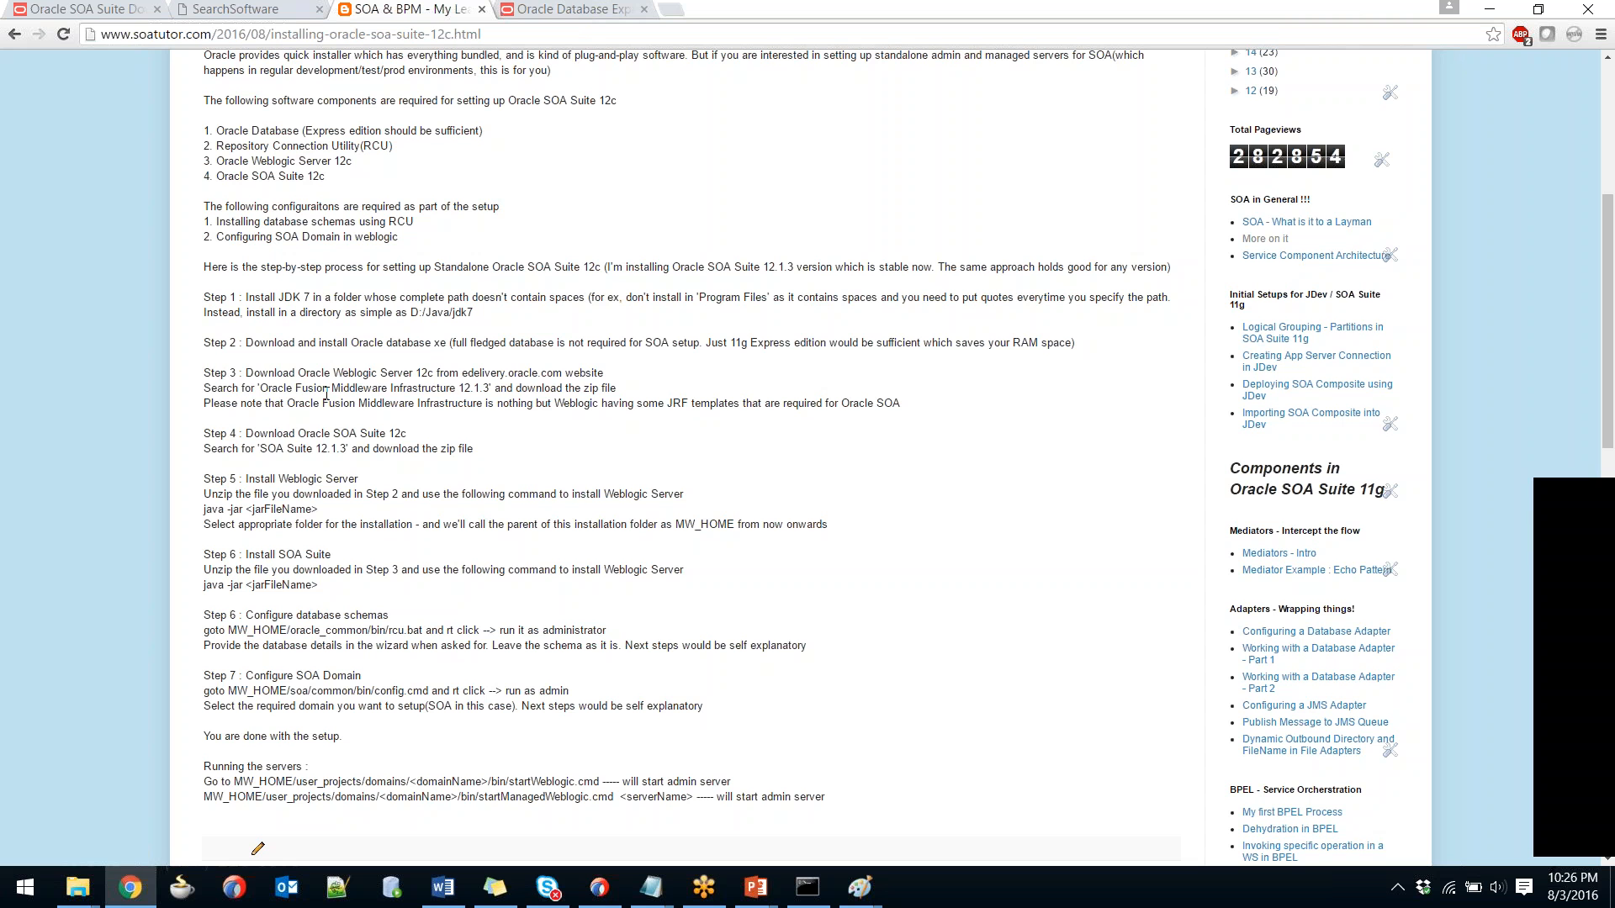
left_click_drag(201, 373, 404, 390)
left_click_drag(282, 434, 381, 437)
left_click(438, 466)
left_click_drag(243, 479, 375, 482)
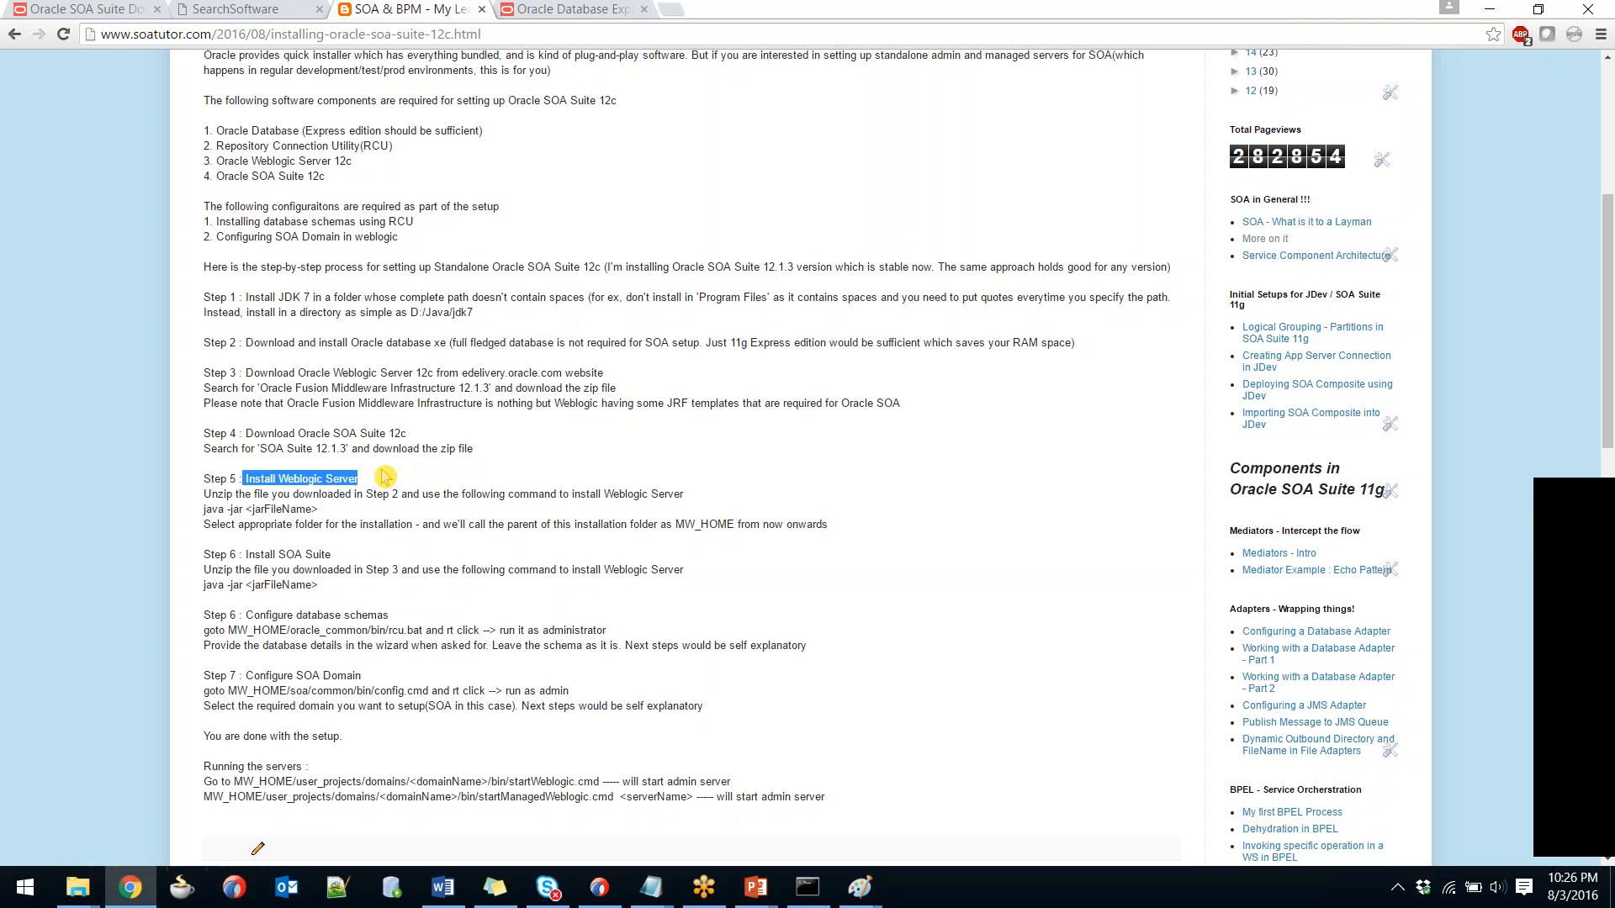
left_click_drag(203, 373, 633, 397)
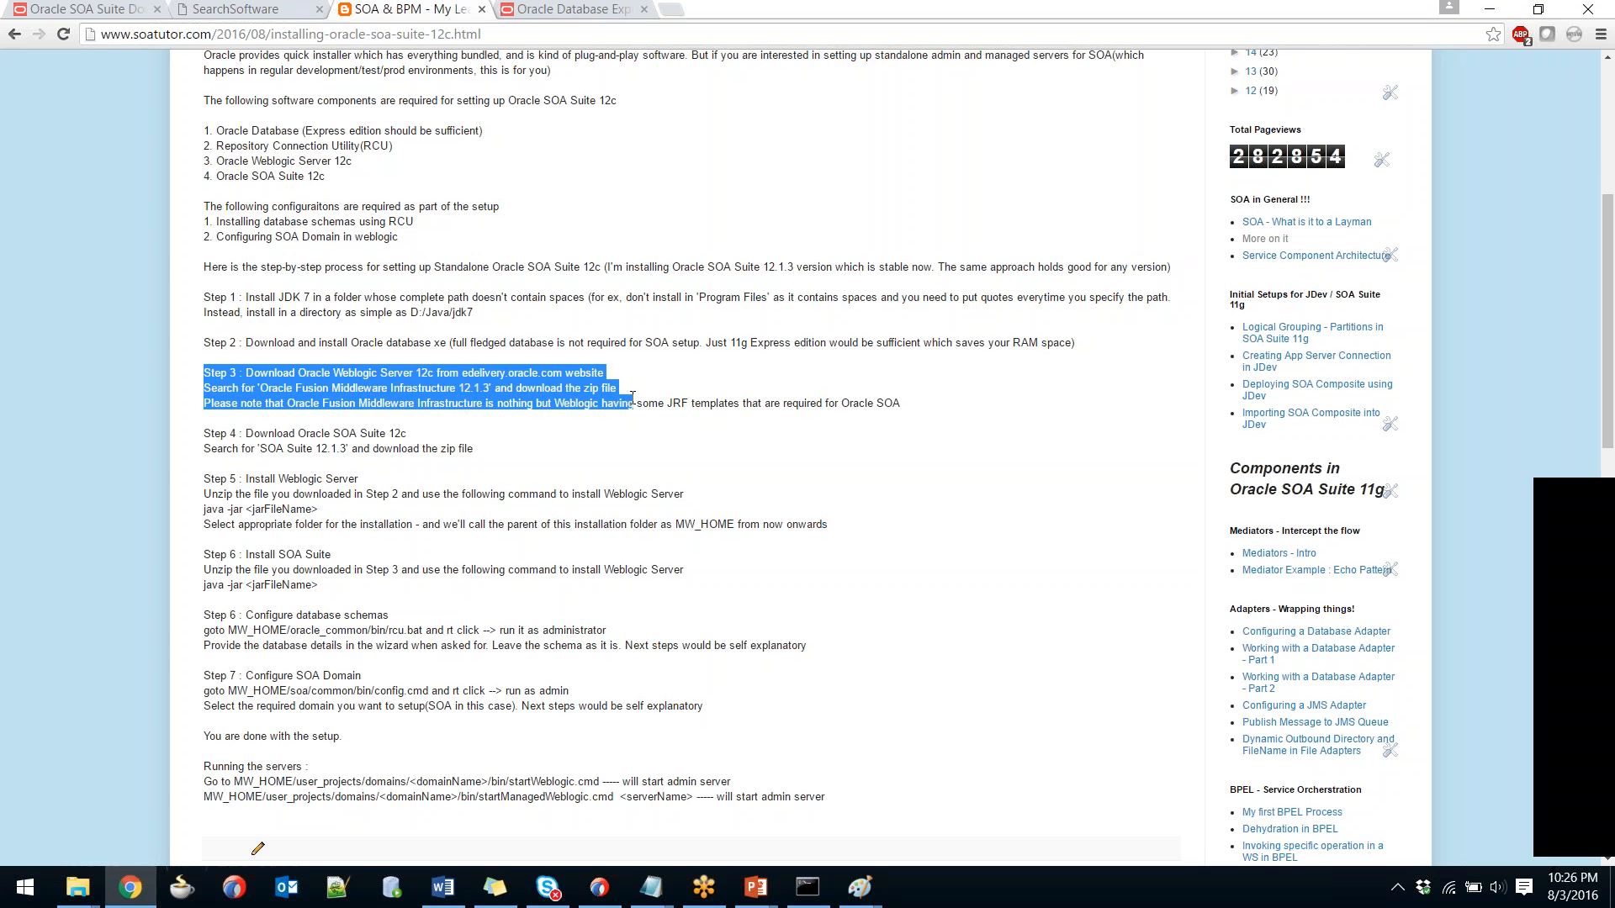
left_click_drag(204, 512, 324, 507)
left_click(338, 524)
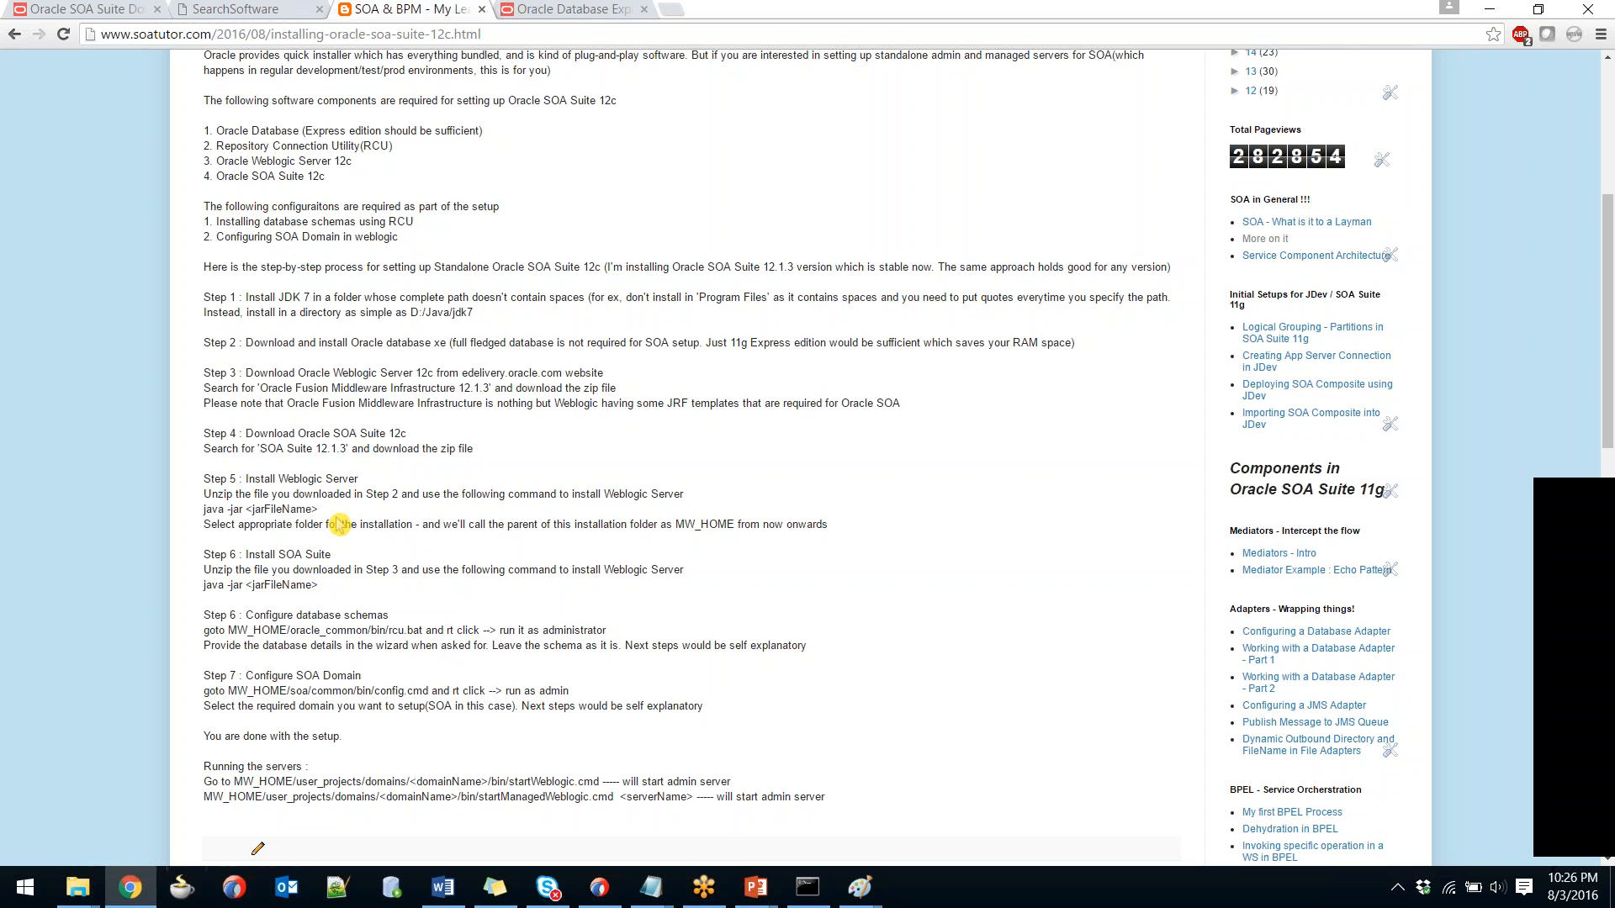
left_click(95, 888)
left_click(357, 524)
mouse_move(85, 894)
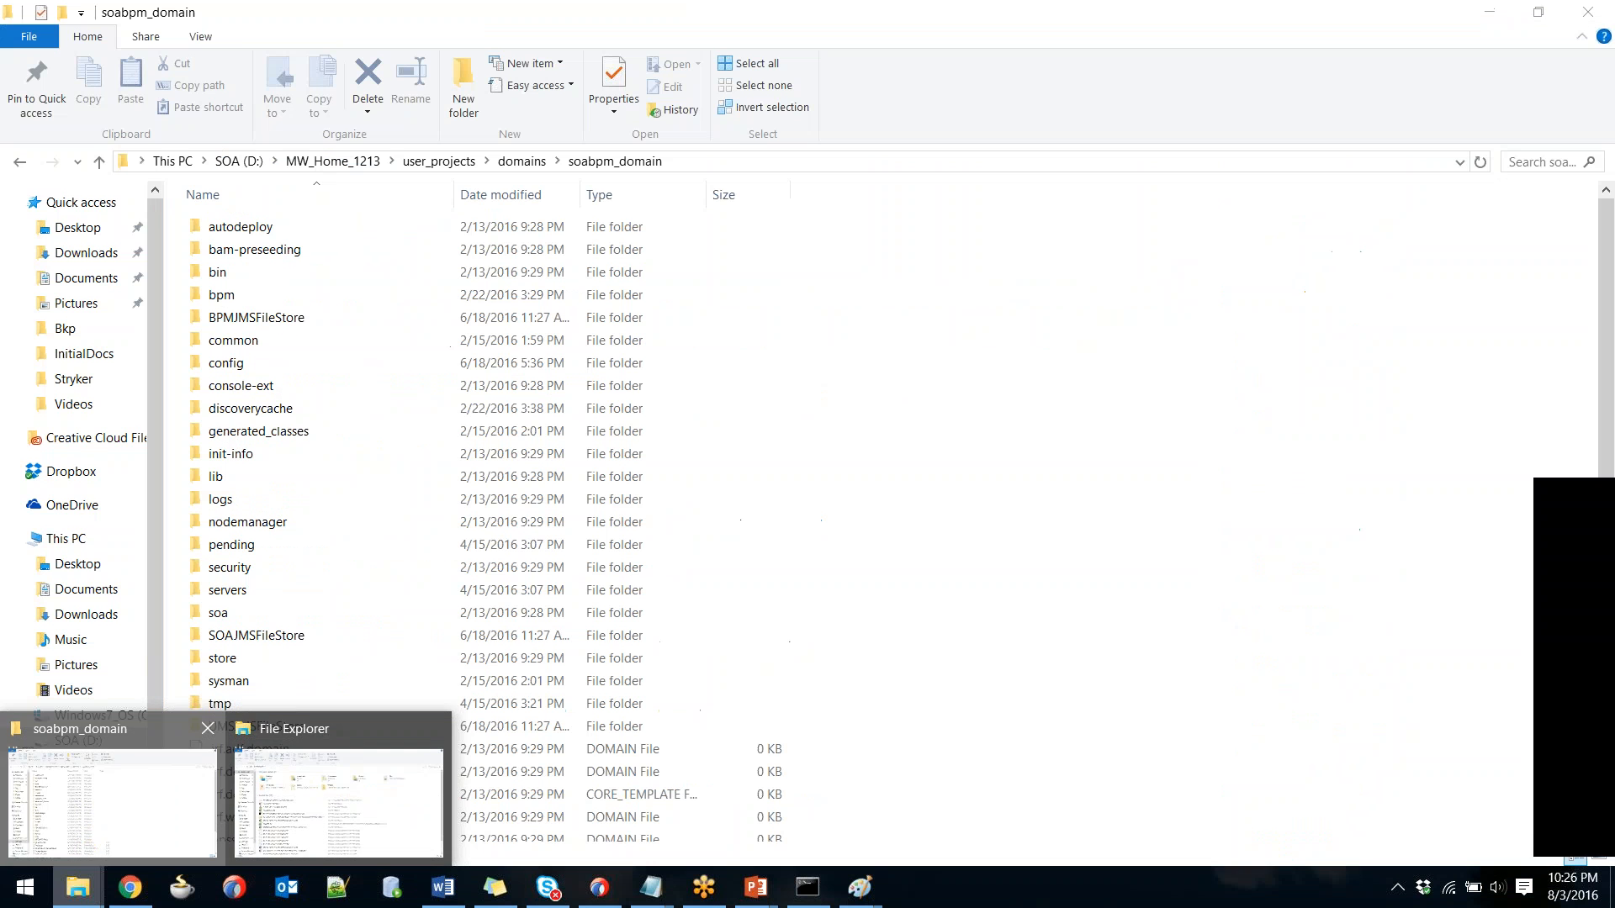
Launch Paint with a blank canvas via mspaint in the Run prompt.
left_click(109, 791)
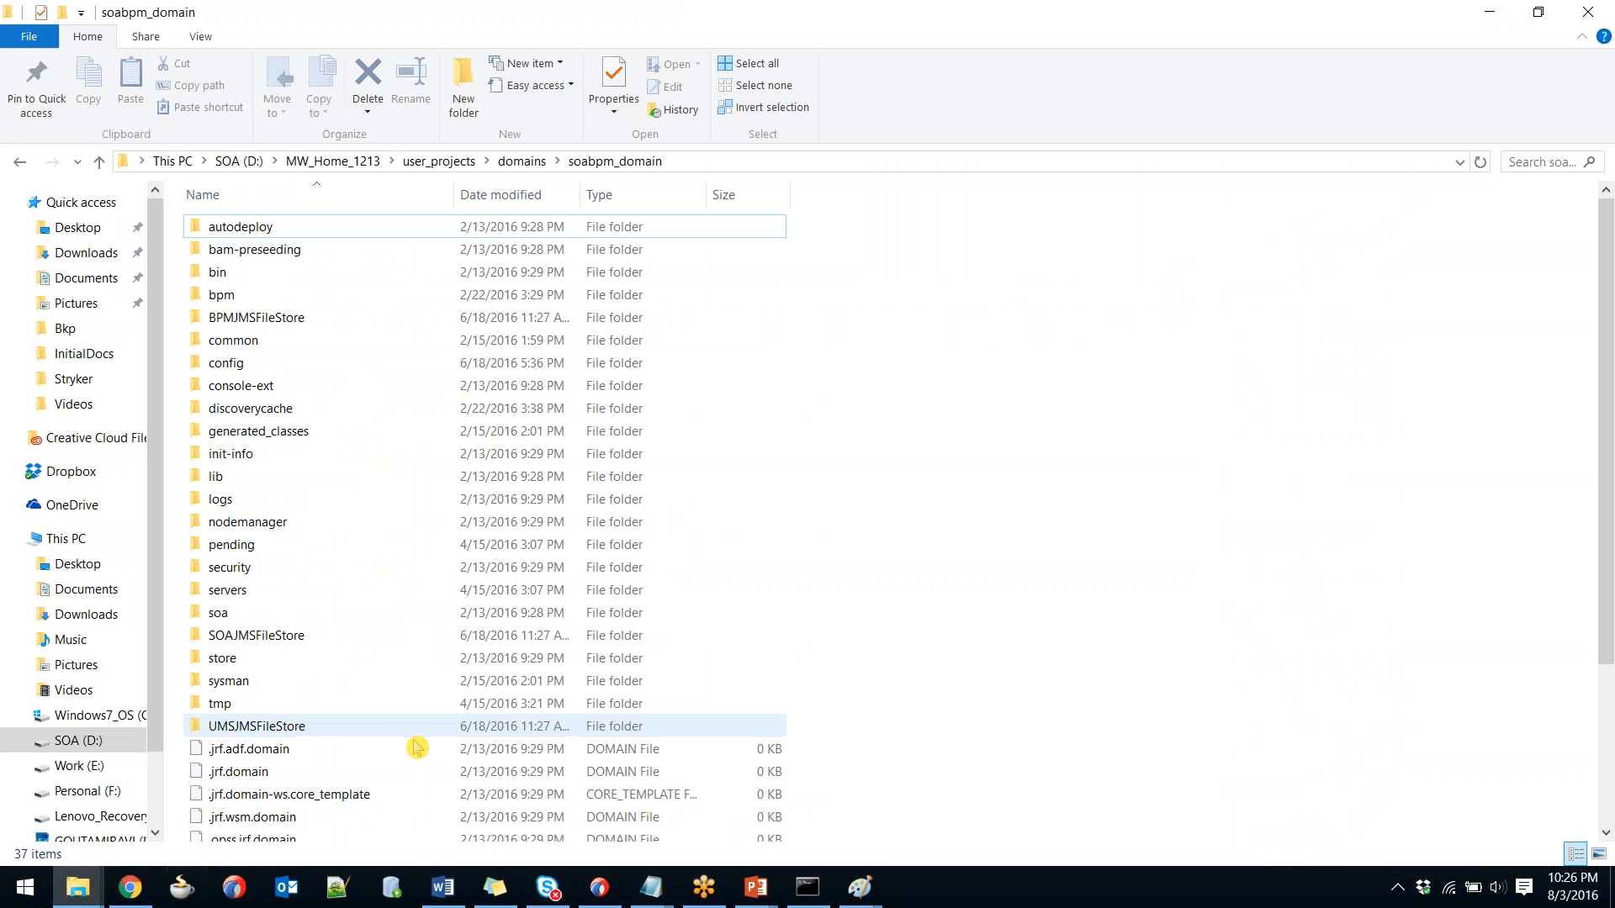
key("super+r")
type("mspaint")
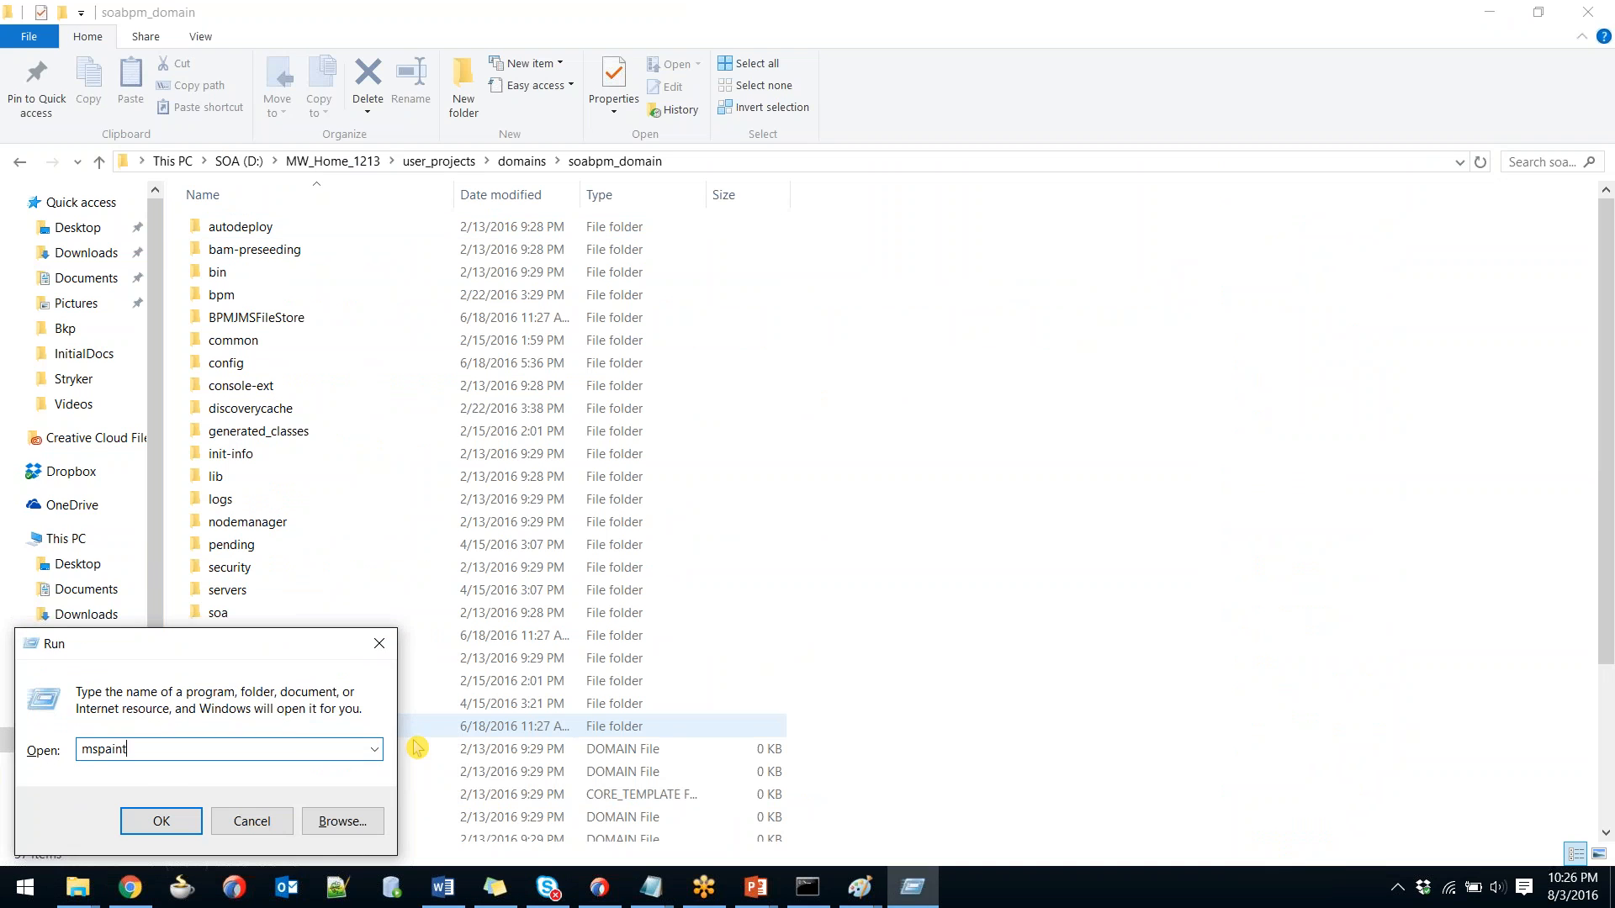
key("Return")
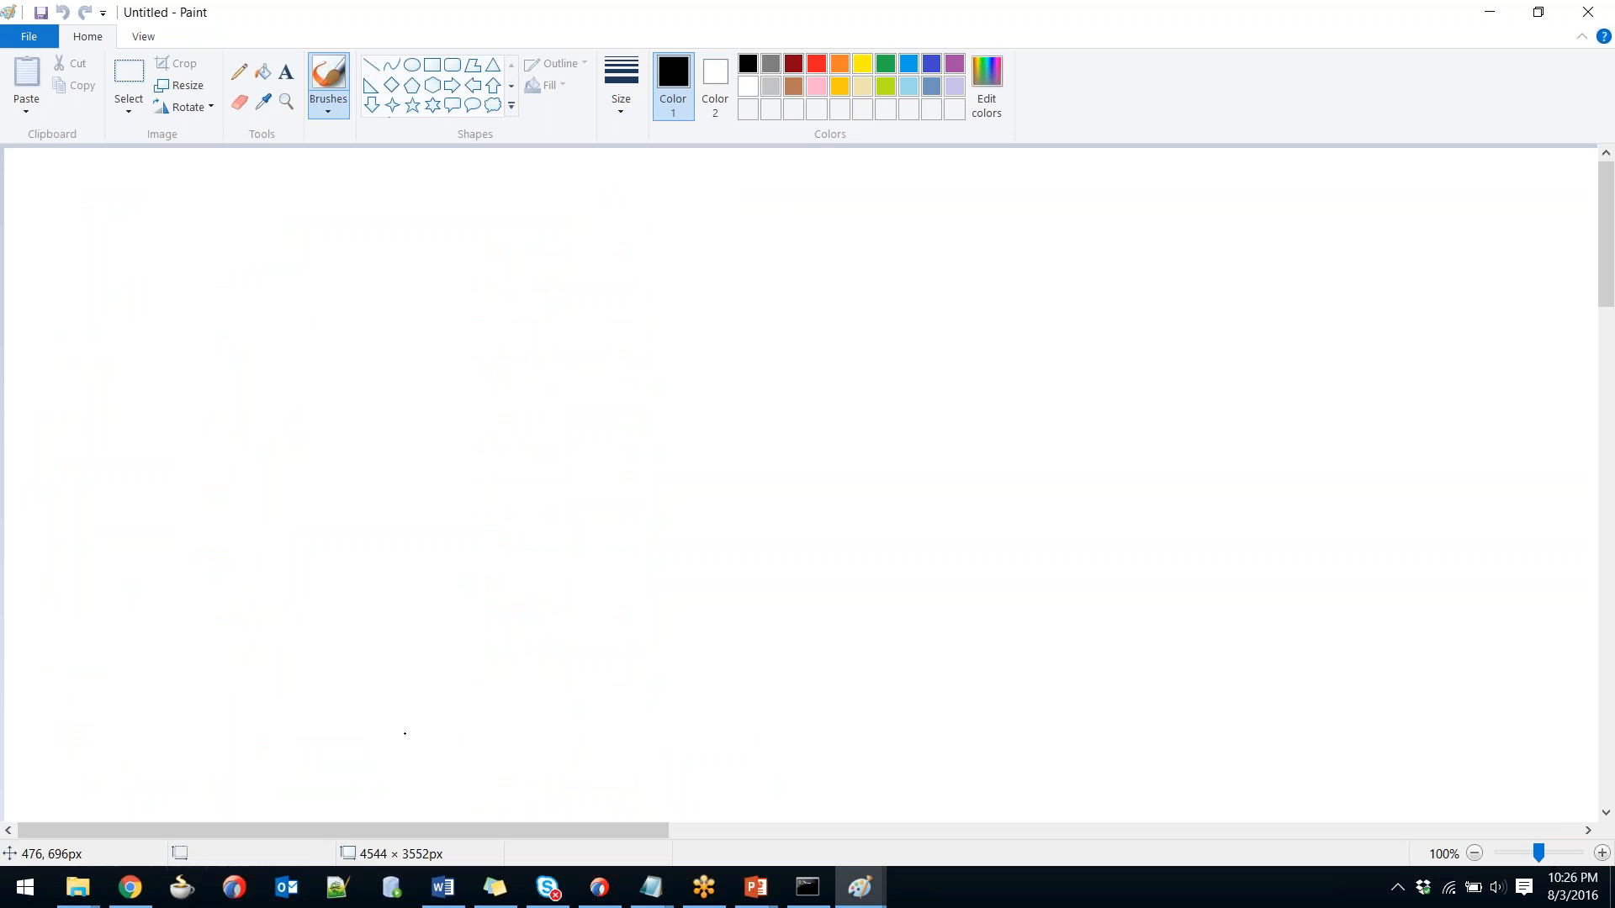
Draw a rectangle and write D:/ above it.
mouse_move(500, 284)
left_mouse_down()
mouse_move(514, 455)
mouse_move(501, 283)
mouse_move(716, 259)
mouse_move(896, 362)
mouse_move(891, 486)
left_mouse_up()
left_click_drag(696, 494, 503, 511)
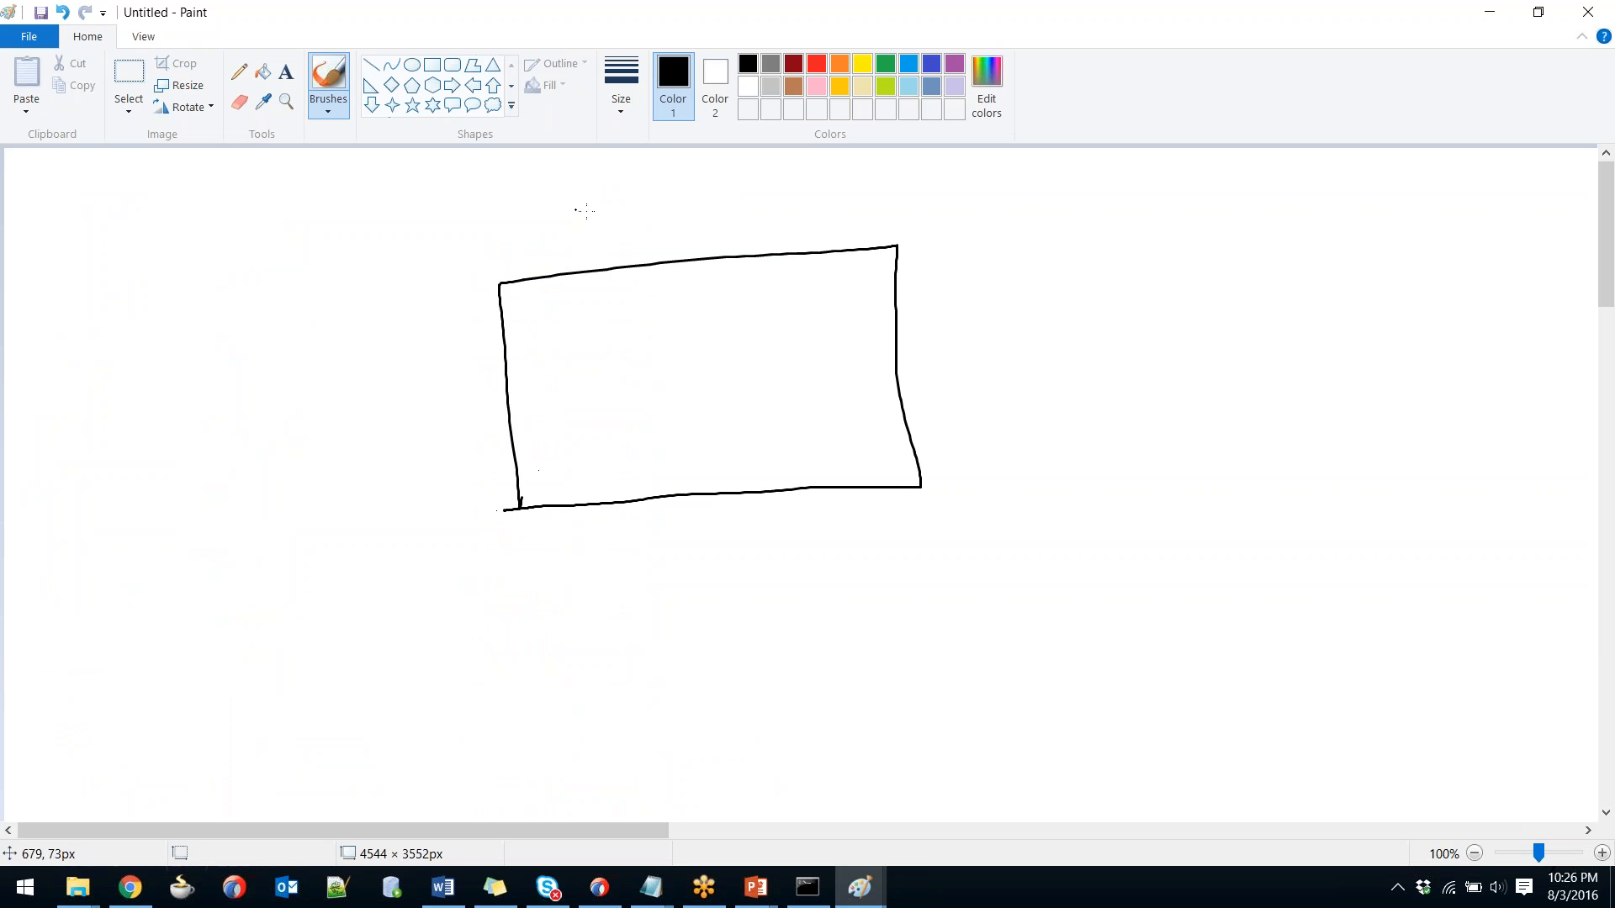
mouse_move(591, 215)
left_mouse_down()
mouse_move(594, 234)
mouse_move(605, 221)
mouse_move(592, 215)
mouse_move(627, 236)
left_mouse_up()
left_click(617, 213)
left_click(616, 221)
Write MW-Home-1213 in the box, add a branch line below and an arrow to the label.
mouse_move(631, 315)
left_mouse_down()
mouse_move(673, 299)
mouse_move(694, 311)
left_mouse_up()
left_click_drag(694, 304, 704, 309)
left_click_drag(713, 300, 744, 295)
left_click_drag(756, 294, 805, 302)
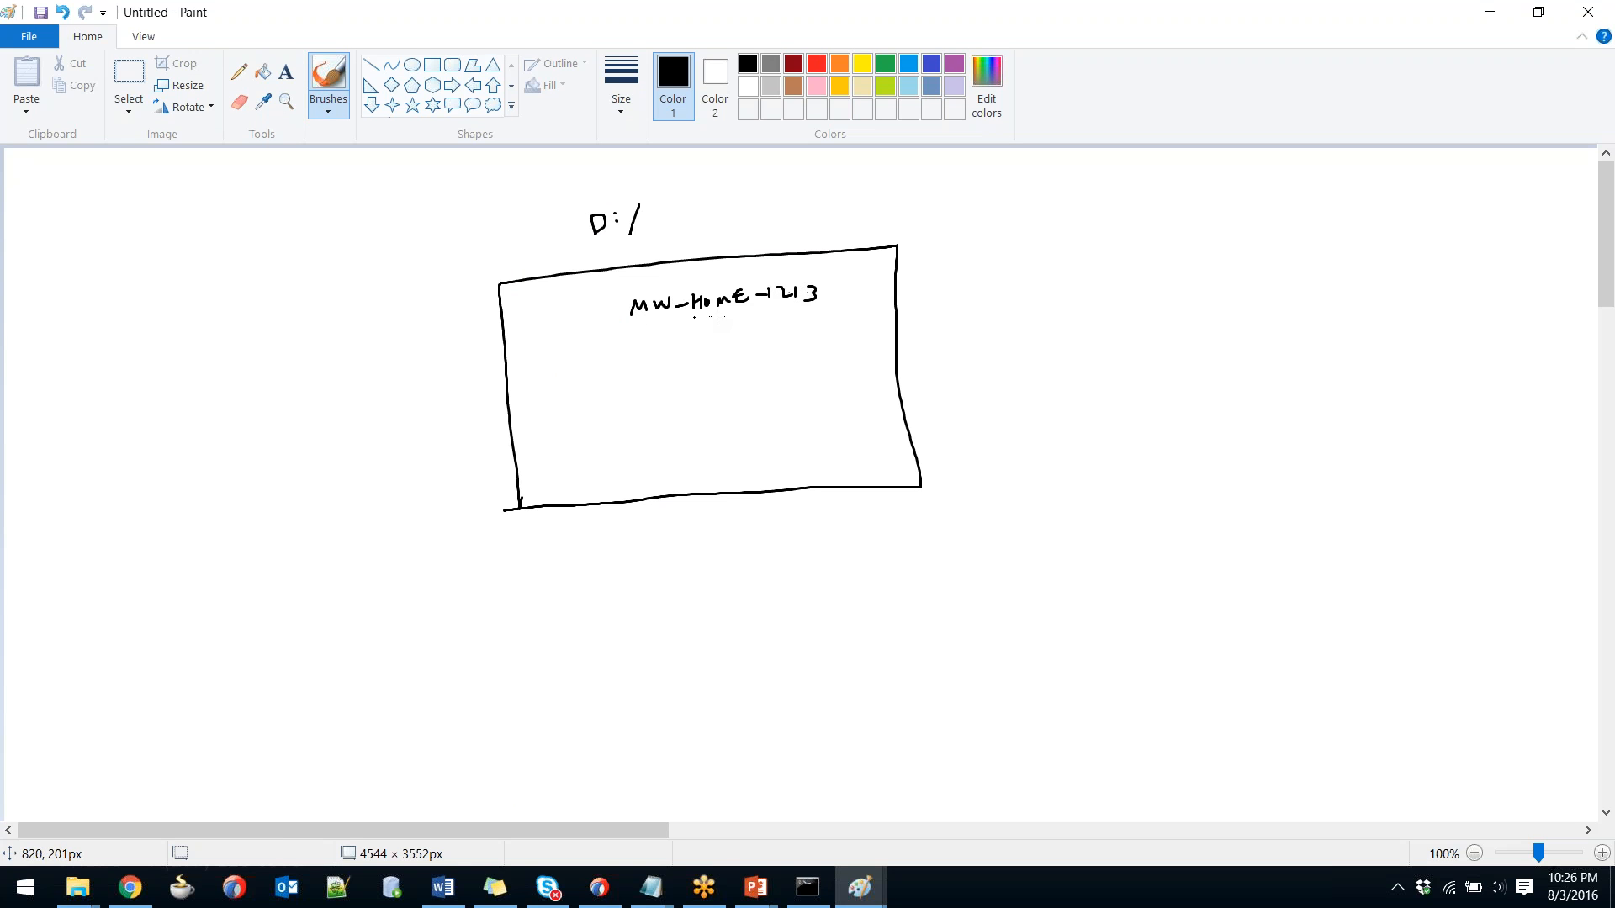
mouse_move(697, 316)
left_mouse_down()
mouse_move(672, 356)
mouse_move(778, 347)
left_mouse_up()
left_click_drag(608, 361, 608, 377)
left_click_drag(588, 318, 607, 323)
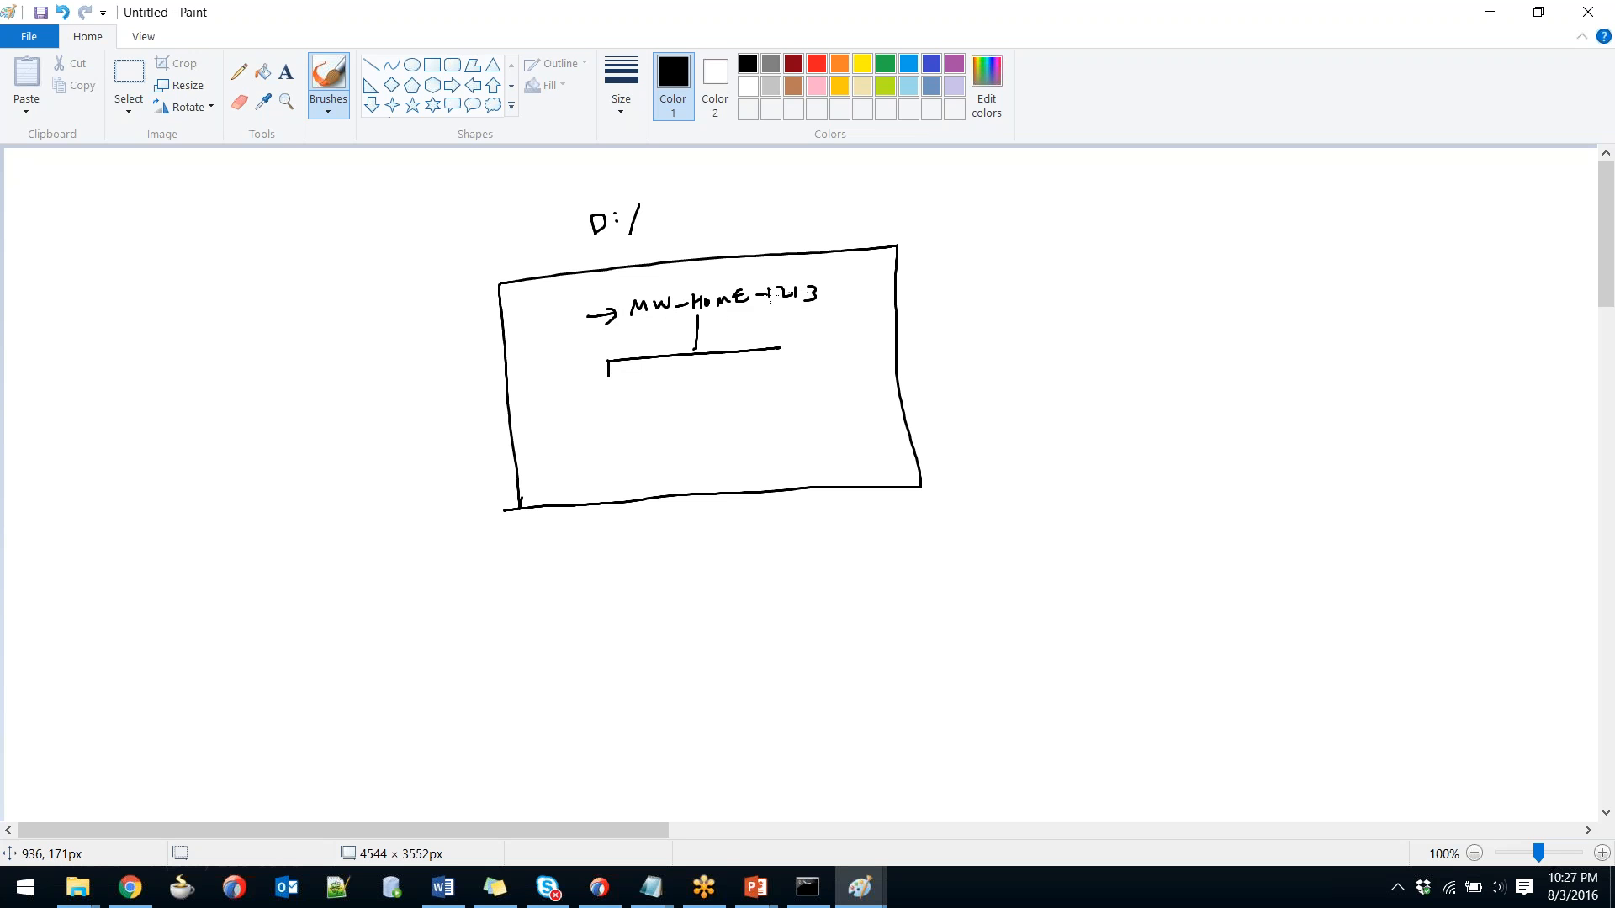
key("alt")
key("alt+Tab")
Draw a branch line under MW-Home-1213 toward a new box in the Paint folder sketch.
key("alt+Tab")
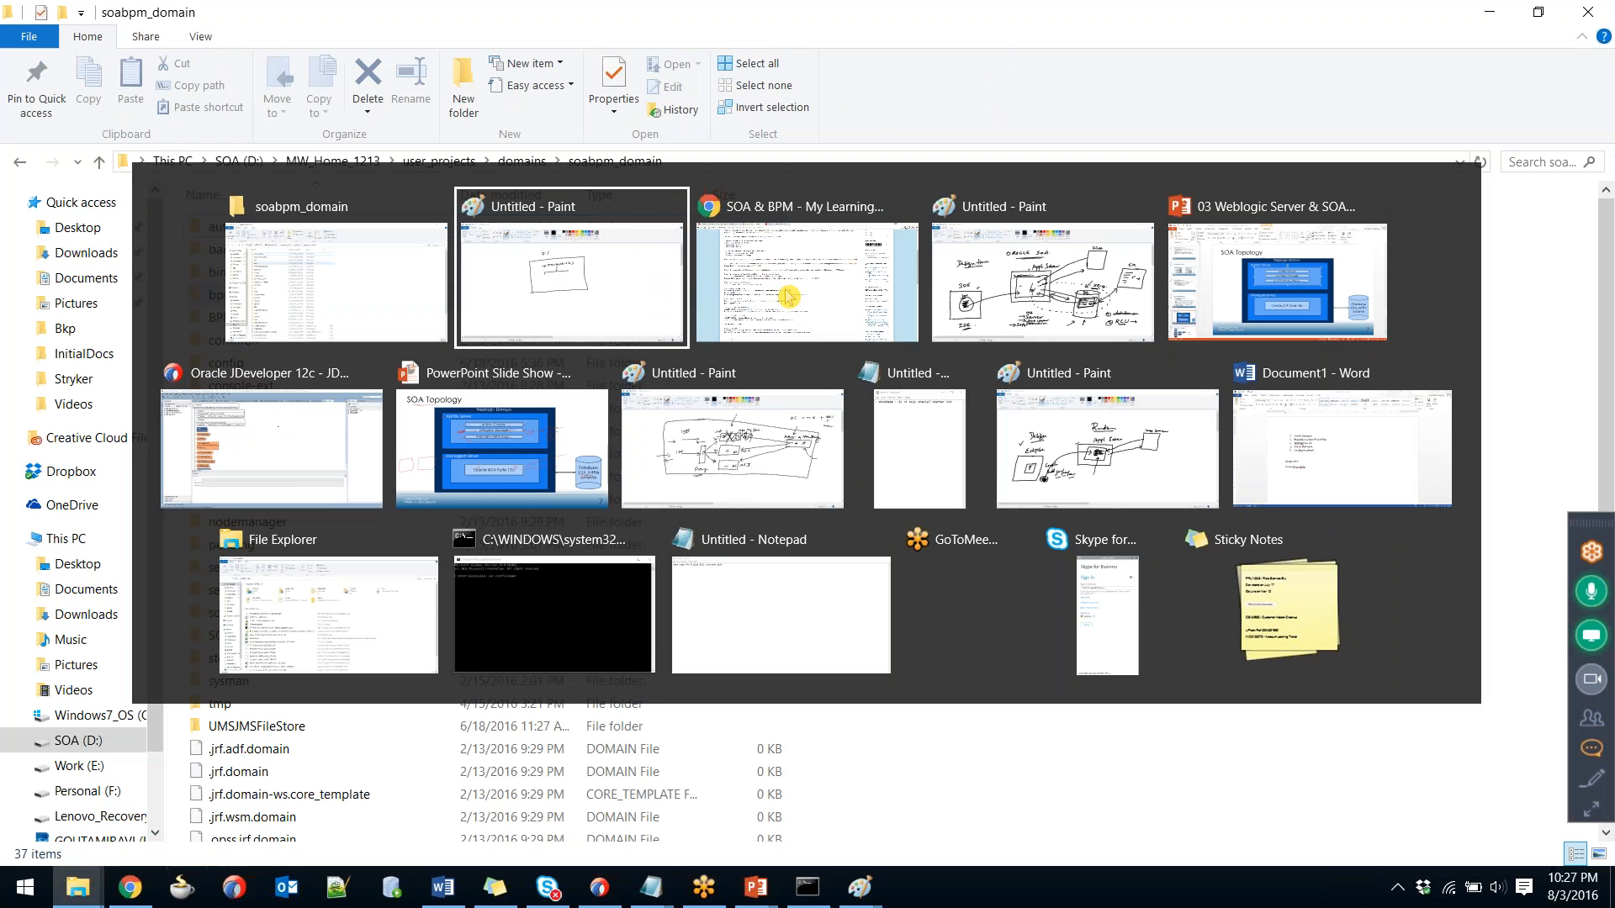
key("alt+Tab")
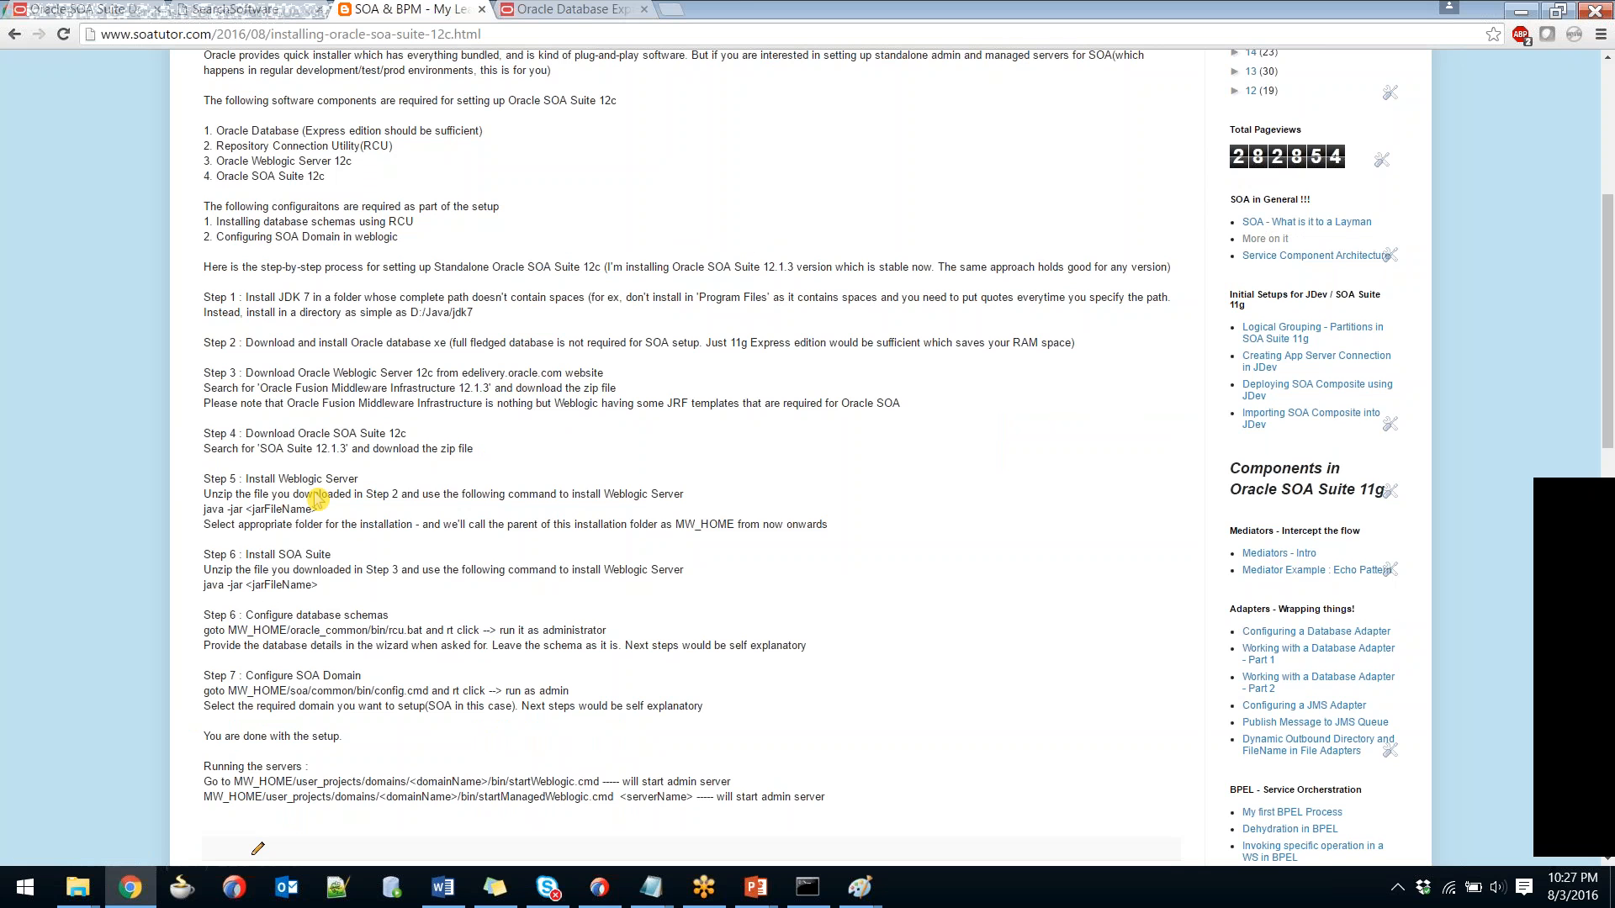
key("alt+Tab")
key("alt+Tab")
key("alt+Tab")
key("alt+Tab")
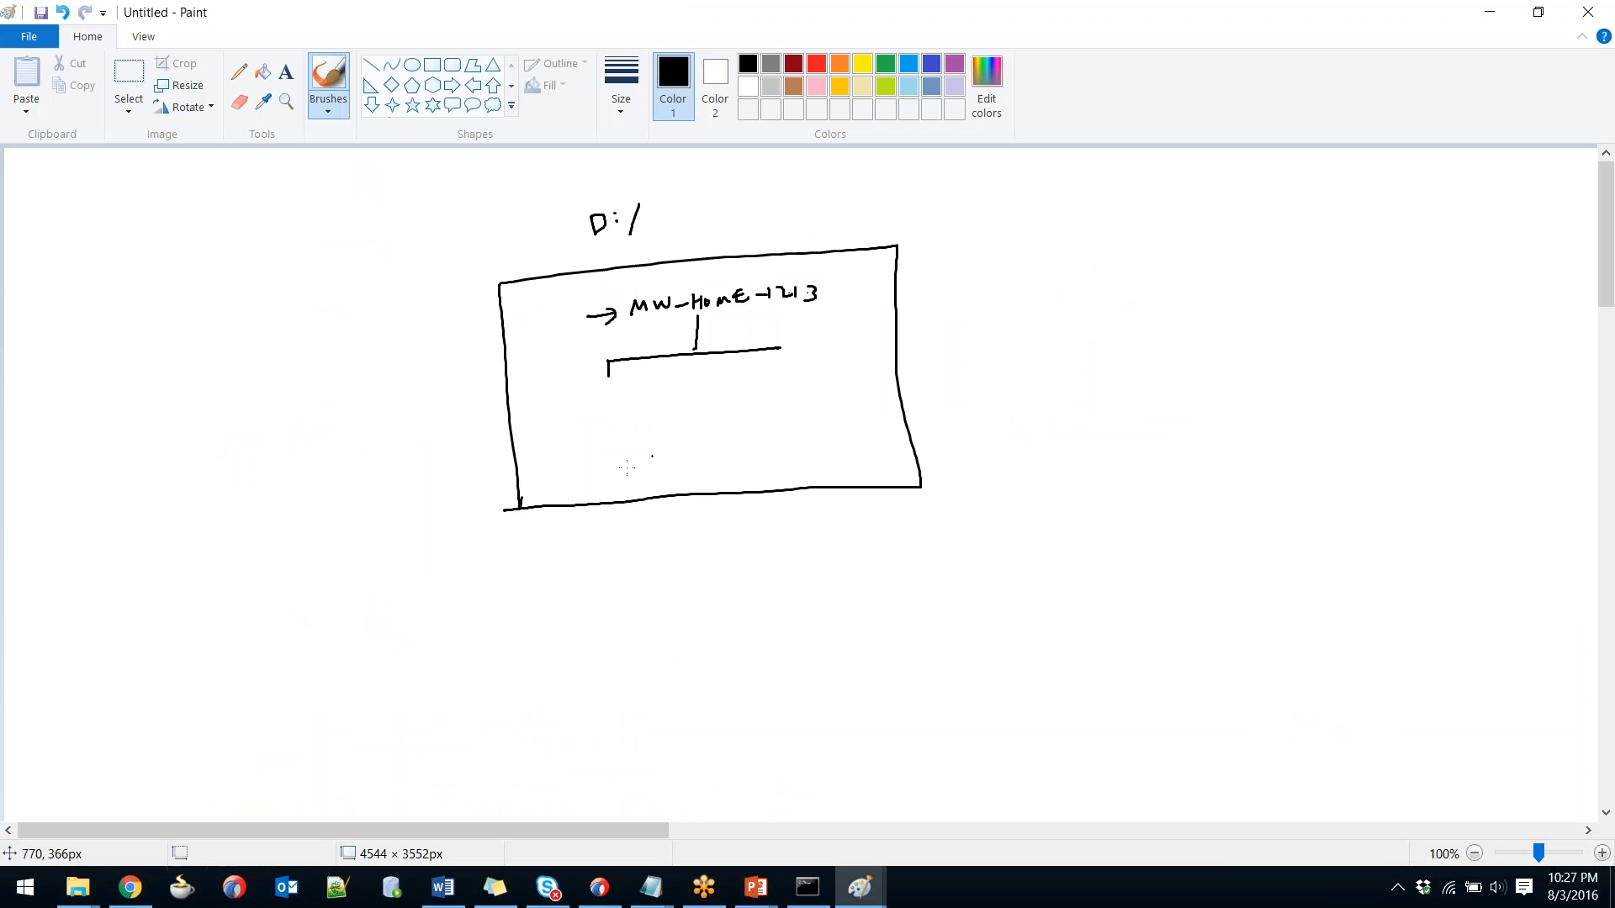
mouse_move(629, 381)
left_mouse_down()
mouse_move(557, 401)
mouse_move(633, 404)
mouse_move(608, 382)
mouse_move(574, 399)
mouse_move(580, 385)
mouse_move(673, 405)
left_mouse_up()
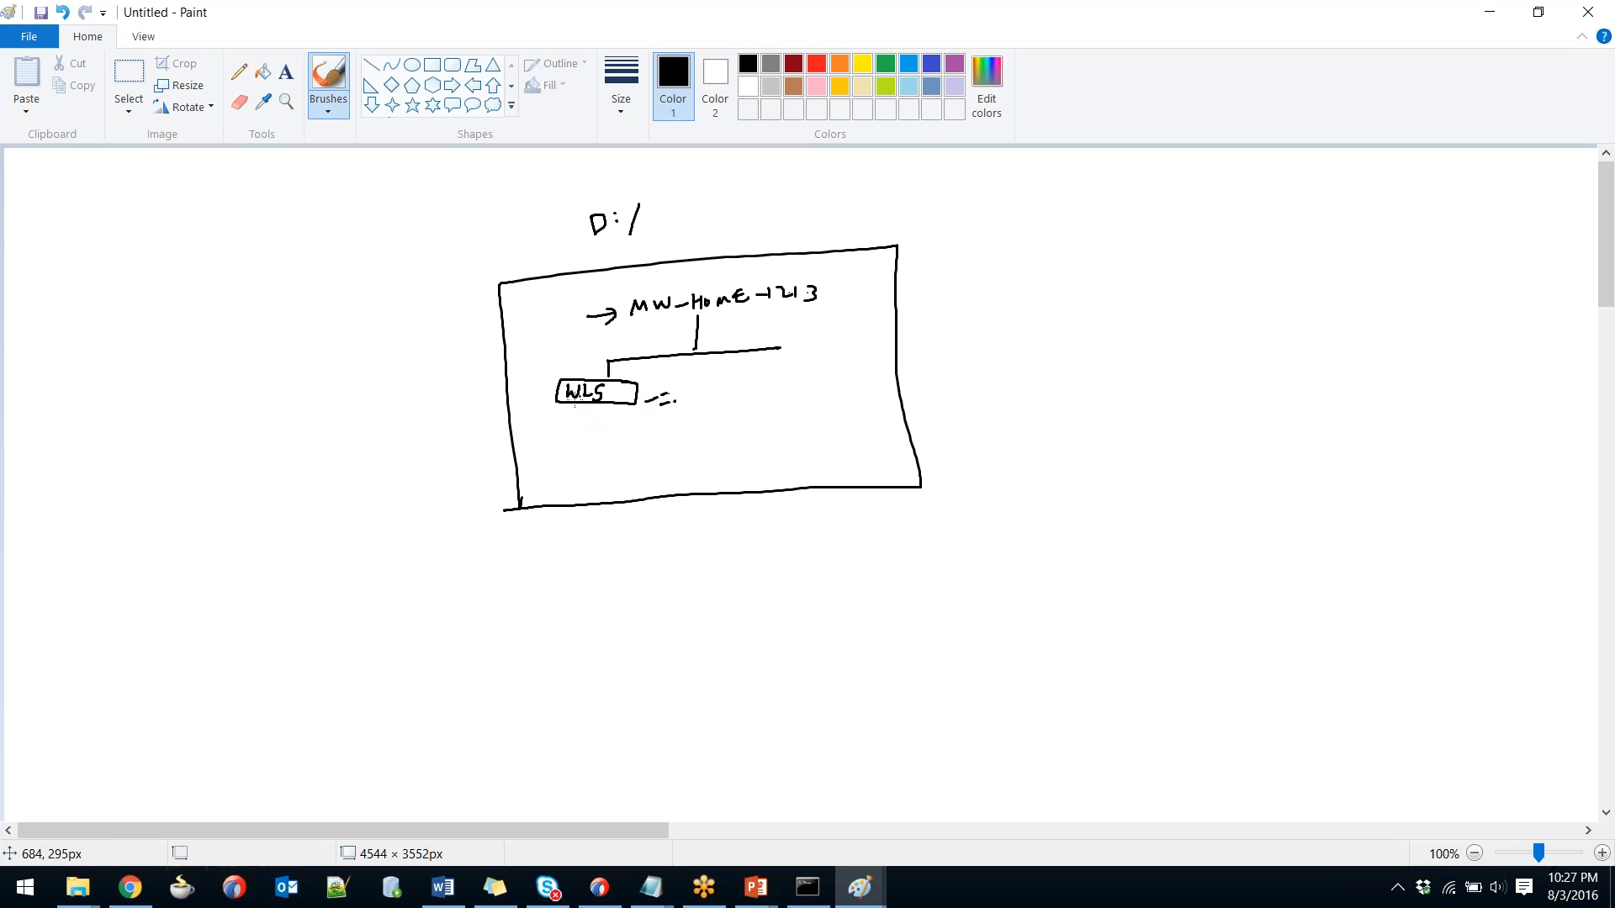
Highlight the Step 5 install instructions and MW_HOME line, then bring up the architecture sketch.
key("alt+Tab")
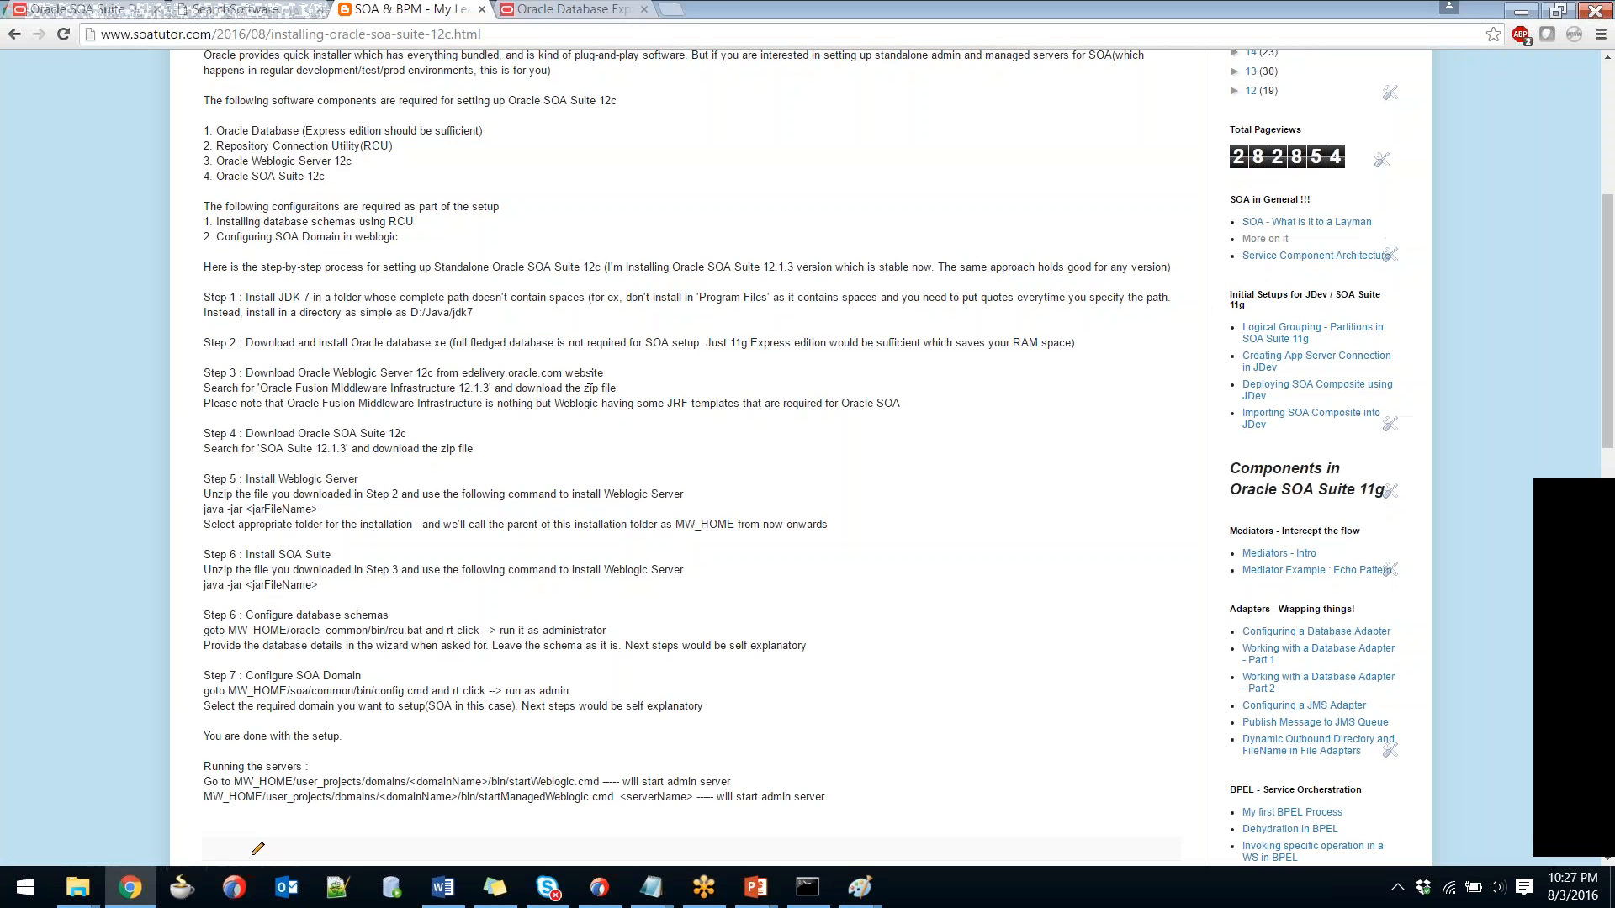
left_click_drag(204, 477, 320, 510)
left_click_drag(501, 522, 880, 537)
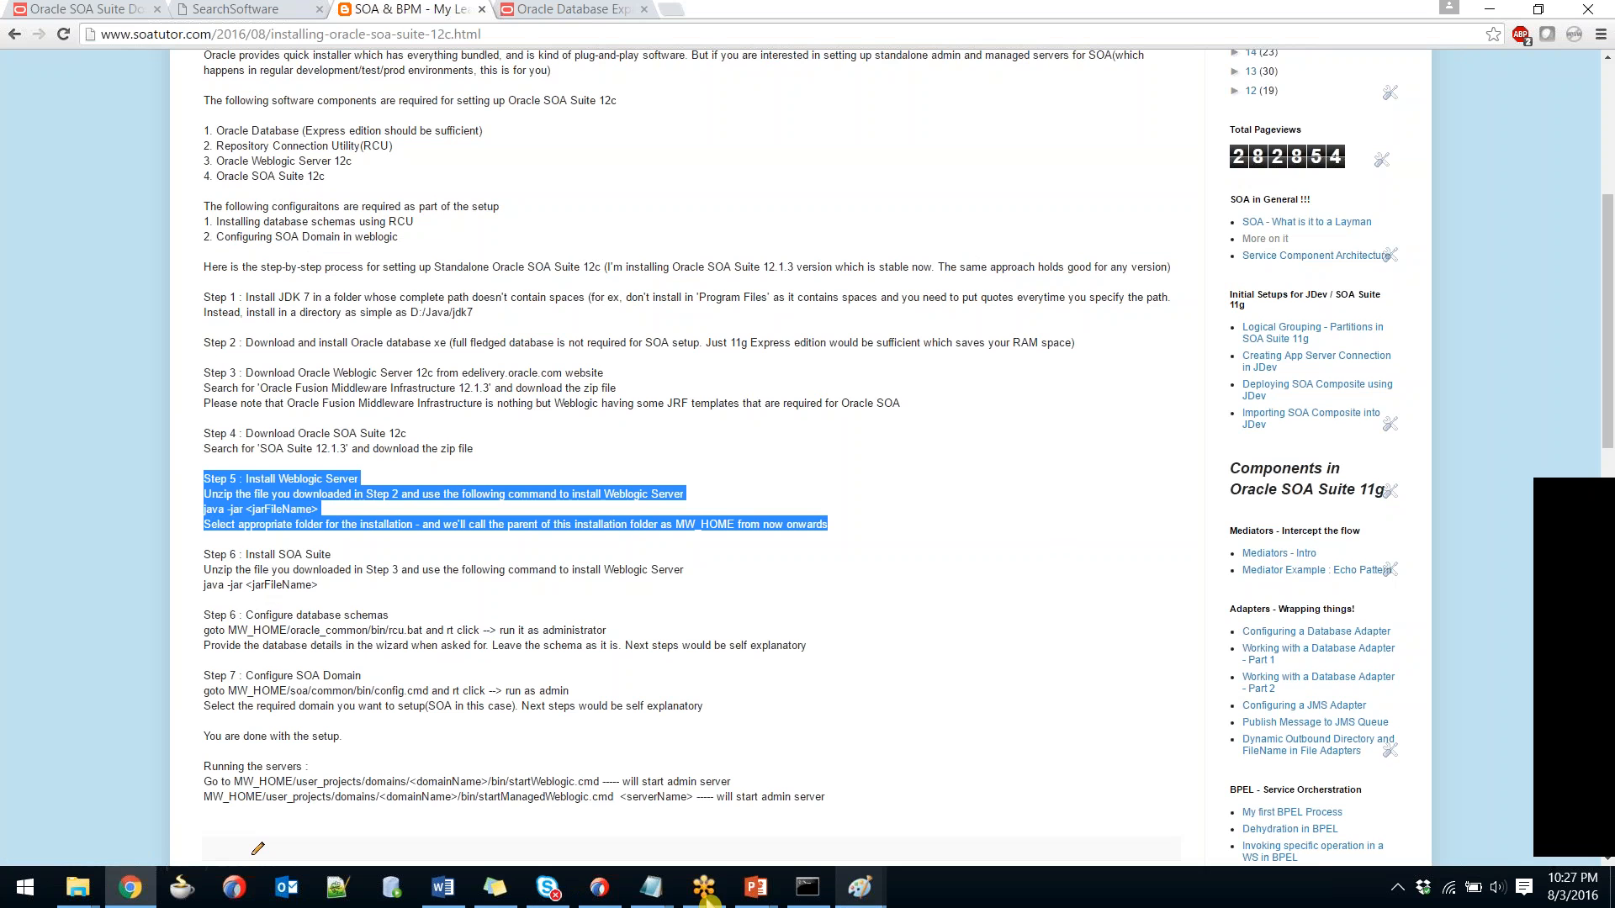
left_click(871, 891)
left_click(784, 798)
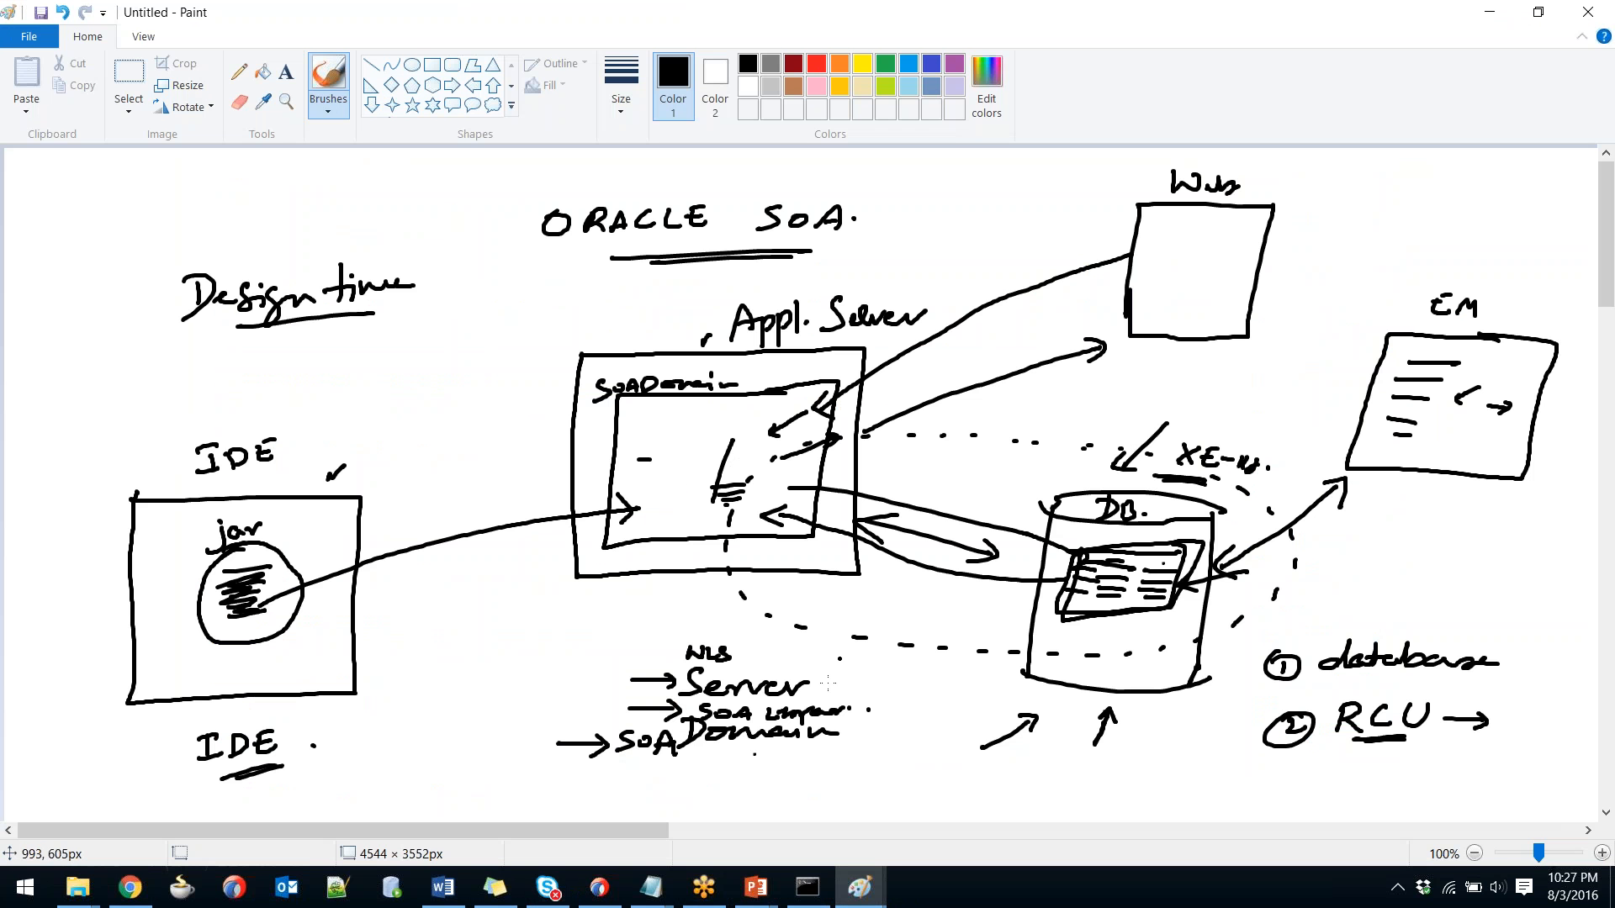
Mark Server on the sketch, then highlight Step 4 downloads and the Step 6 java -jar command.
mouse_move(828, 676)
left_mouse_down()
mouse_move(874, 661)
mouse_move(895, 692)
left_mouse_up()
key("alt+Tab")
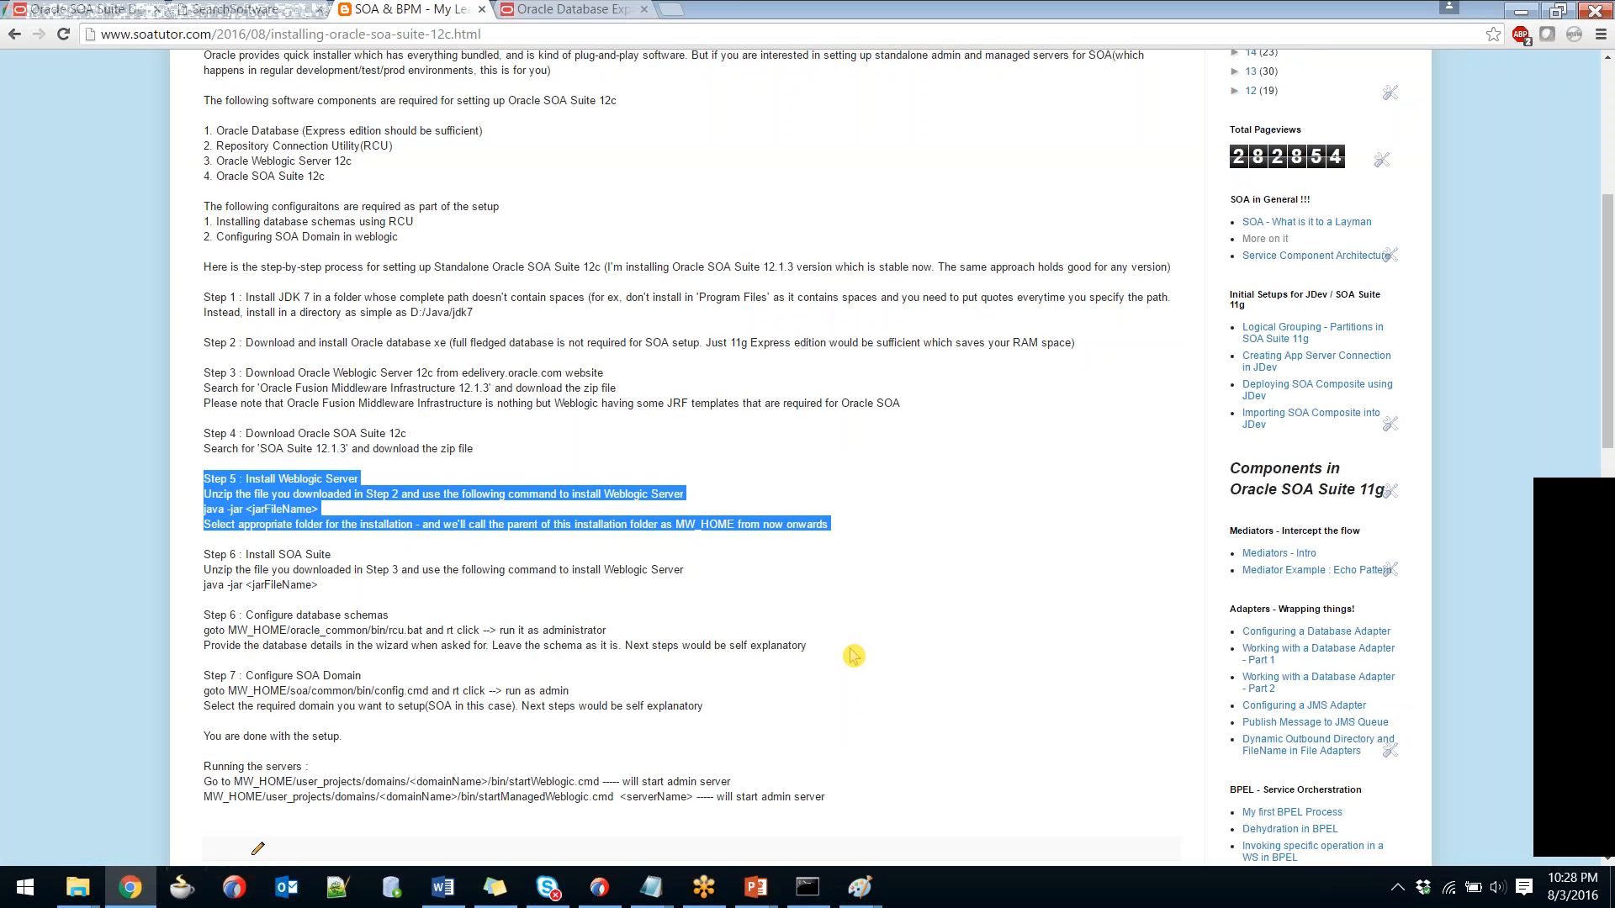
left_click_drag(206, 433, 424, 448)
left_click(289, 569)
left_click_drag(204, 585, 346, 594)
left_click(346, 594)
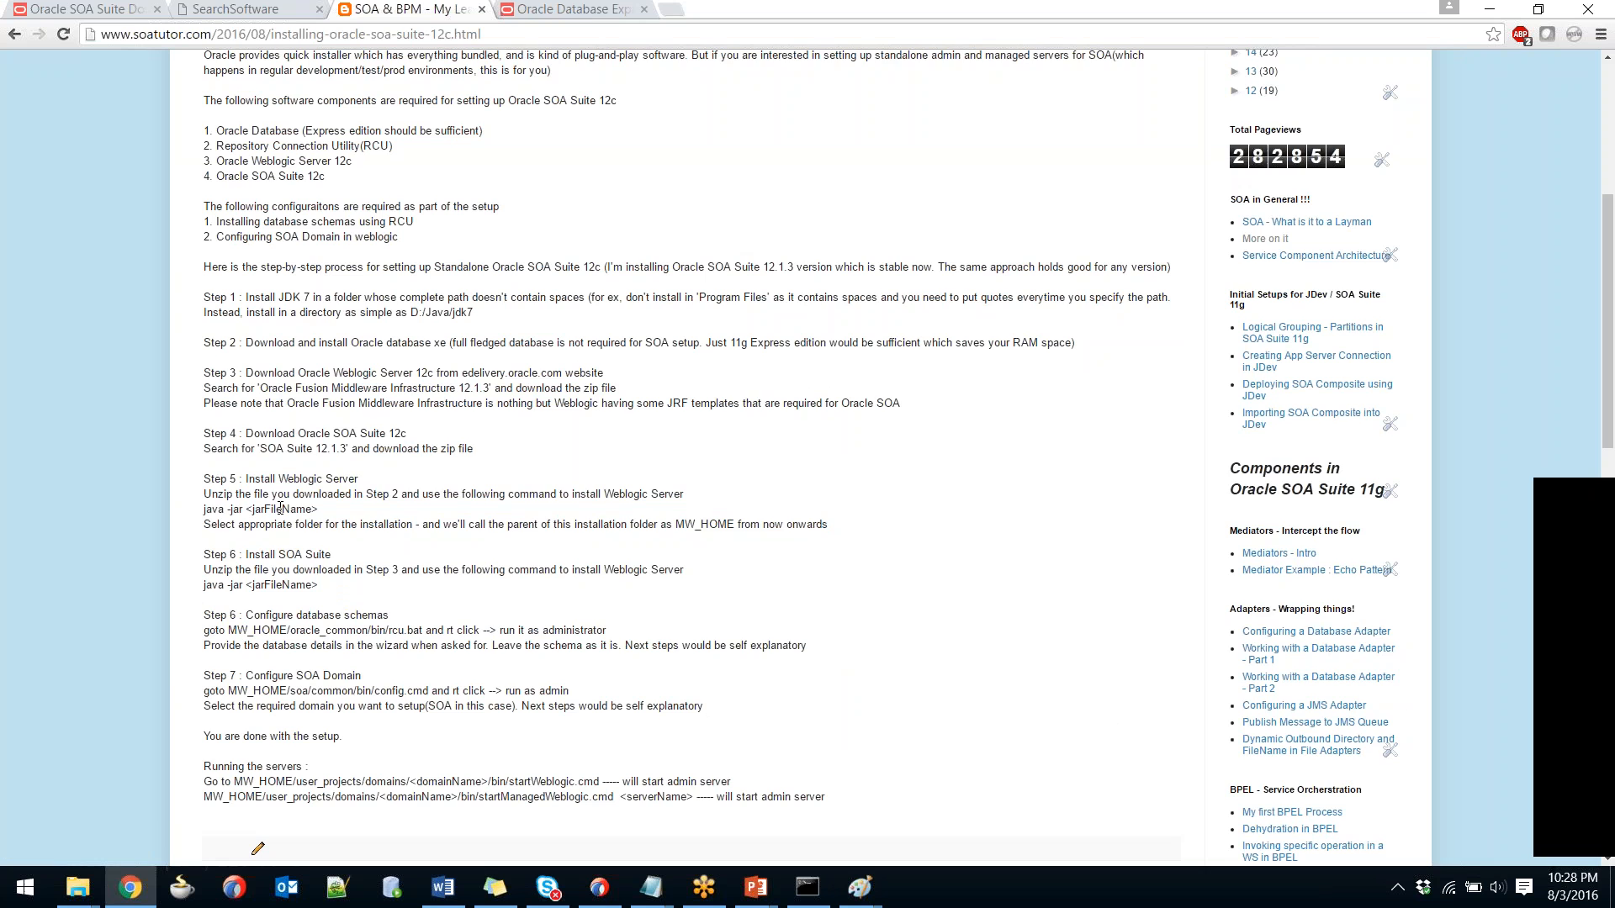
Add another branch with an SOA box to the folder-structure sketch.
key("alt+Tab")
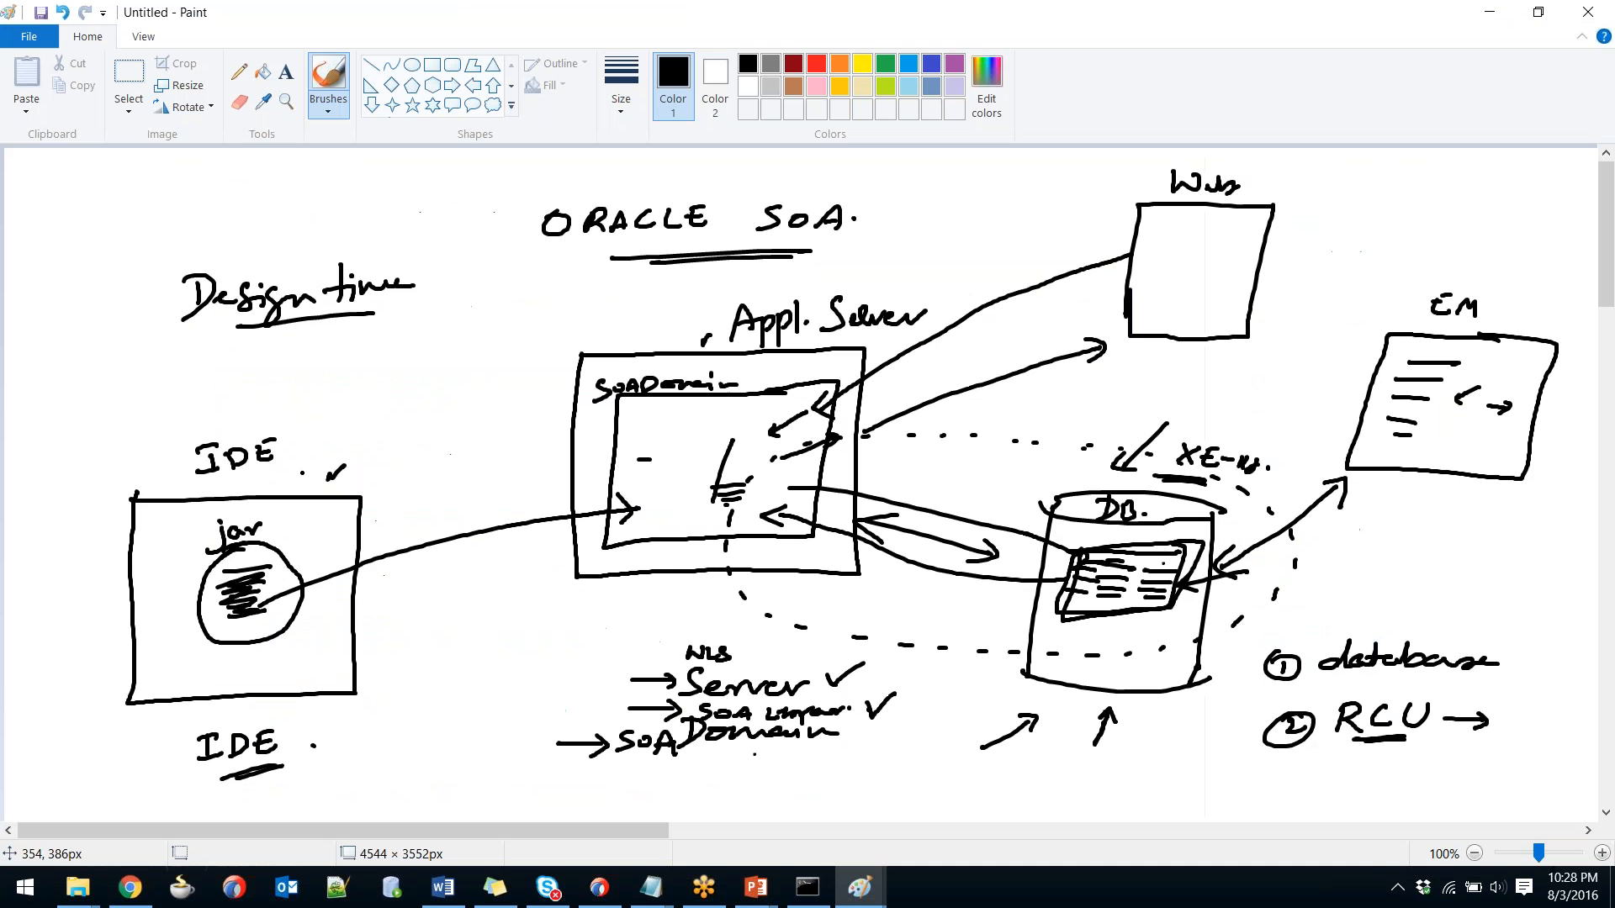
key("alt+Tab")
key("Tab")
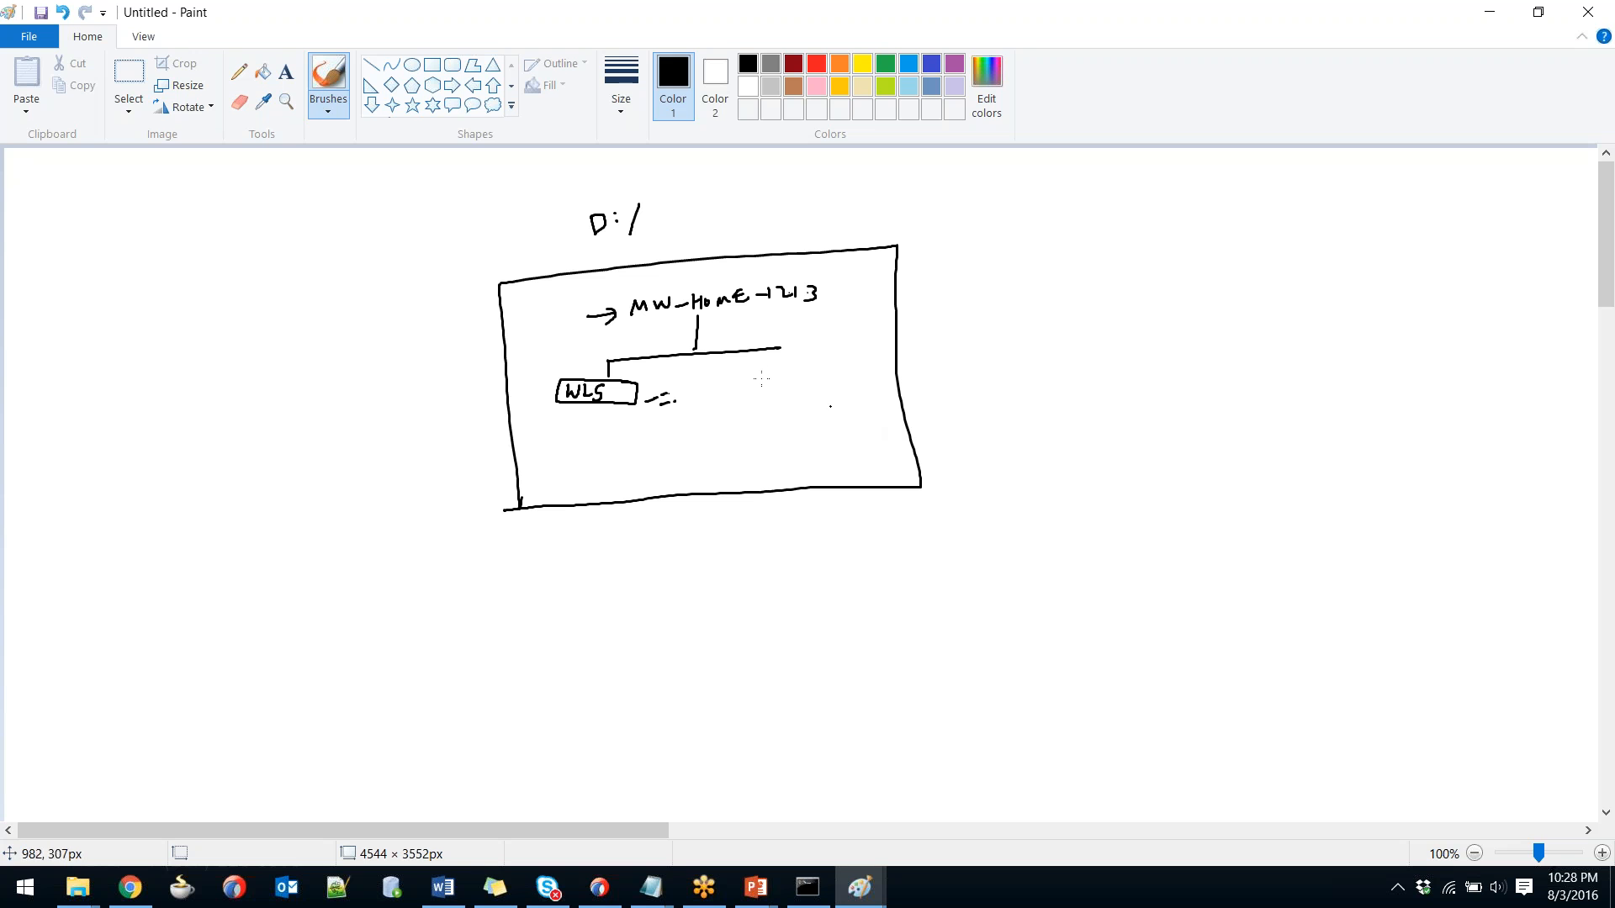
mouse_move(754, 351)
left_mouse_down()
mouse_move(721, 384)
mouse_move(775, 380)
mouse_move(770, 408)
mouse_move(716, 418)
mouse_move(720, 384)
mouse_move(730, 405)
mouse_move(767, 405)
left_mouse_up()
left_click_drag(753, 399, 759, 395)
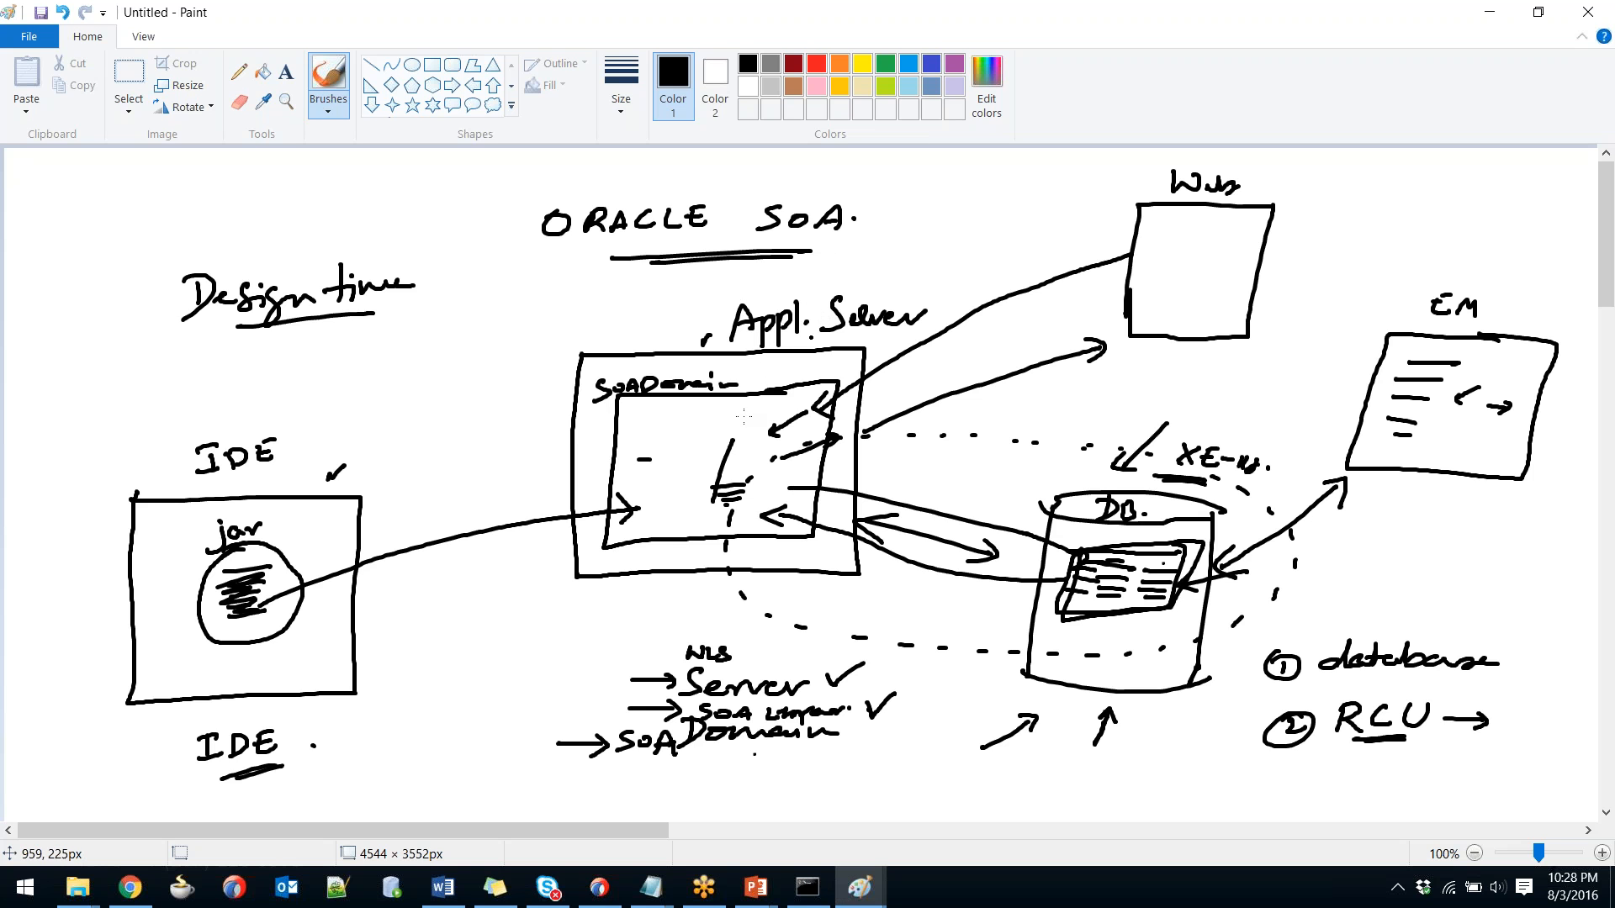
Tick Server, circle SOA Domain and the RCU step, and tick RCU on the architecture sketch.
left_click_drag(600, 673, 616, 669)
left_click_drag(869, 701, 892, 696)
mouse_move(623, 774)
left_mouse_down()
mouse_move(719, 778)
mouse_move(854, 747)
mouse_move(813, 720)
mouse_move(616, 733)
mouse_move(627, 770)
mouse_move(657, 761)
left_mouse_up()
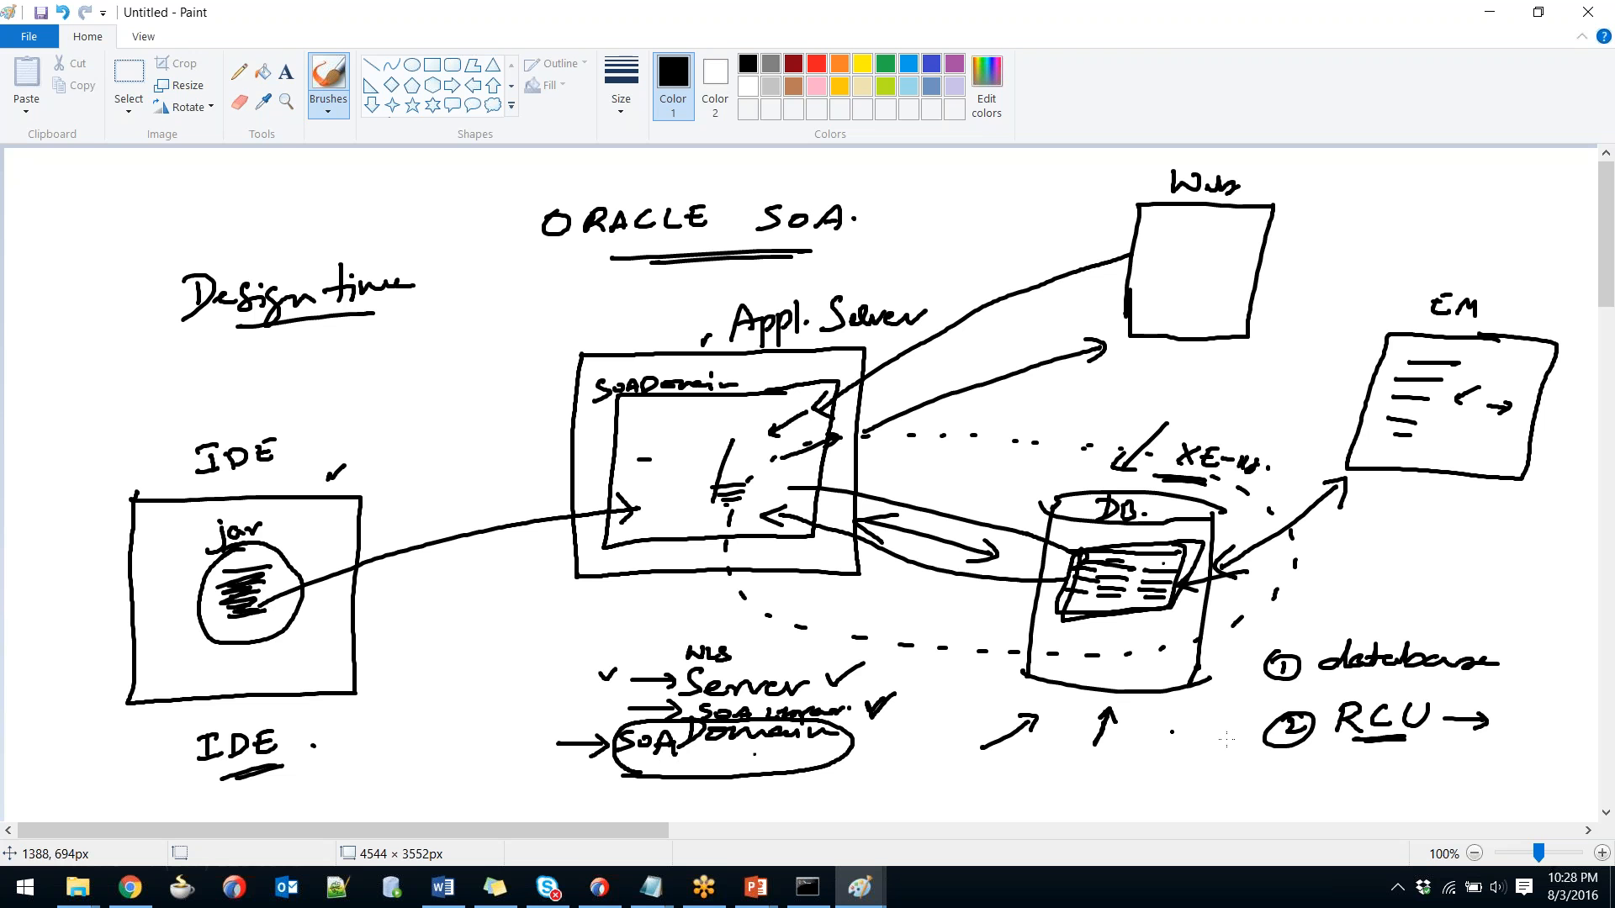
mouse_move(1277, 767)
left_mouse_down()
mouse_move(1462, 765)
mouse_move(1441, 687)
mouse_move(1333, 682)
mouse_move(1270, 694)
mouse_move(1246, 735)
mouse_move(1296, 769)
left_mouse_up()
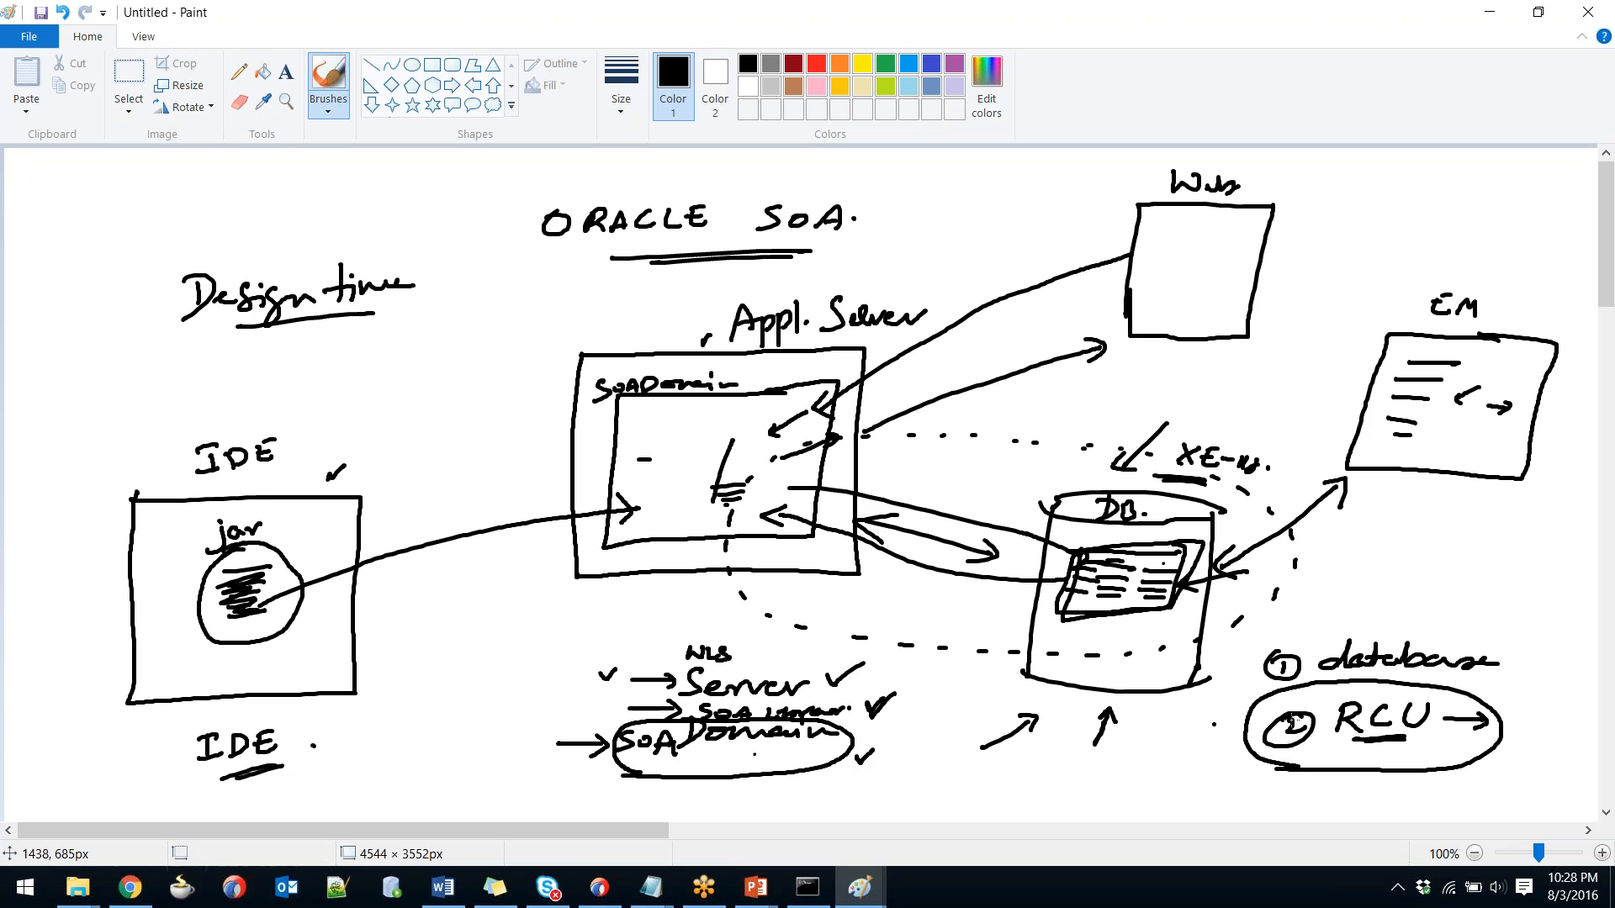
left_click_drag(1216, 754, 1238, 752)
key("alt+Tab")
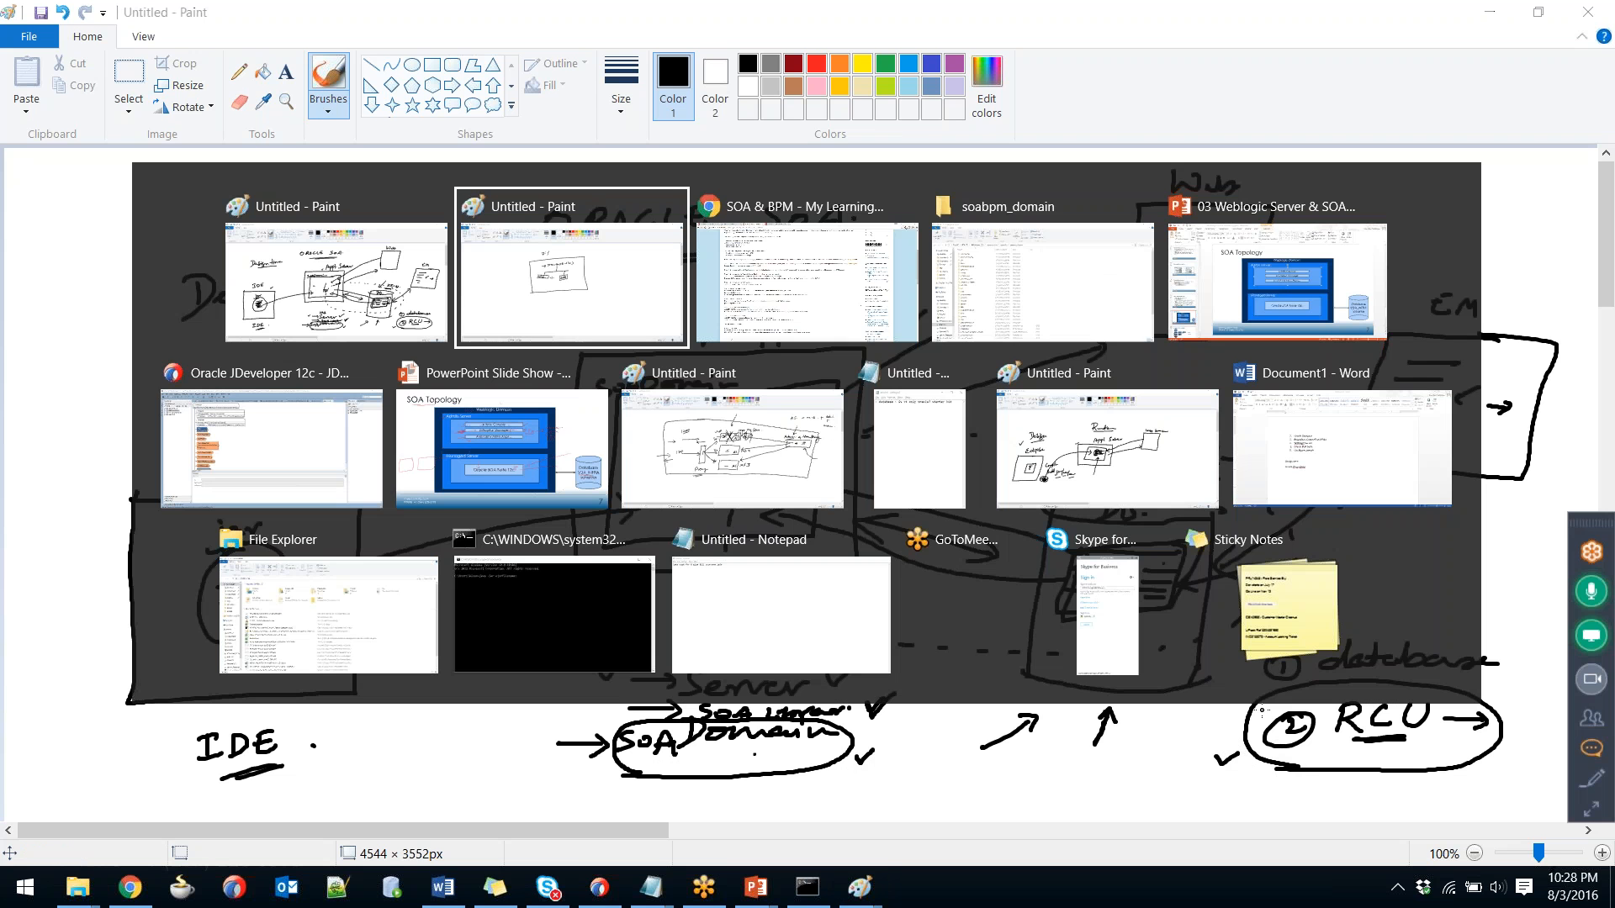
Bring up the SOA Topology slide, undoing an accidental move of the Weblogic Domain box.
key("Tab")
key("Tab")
key("Tab")
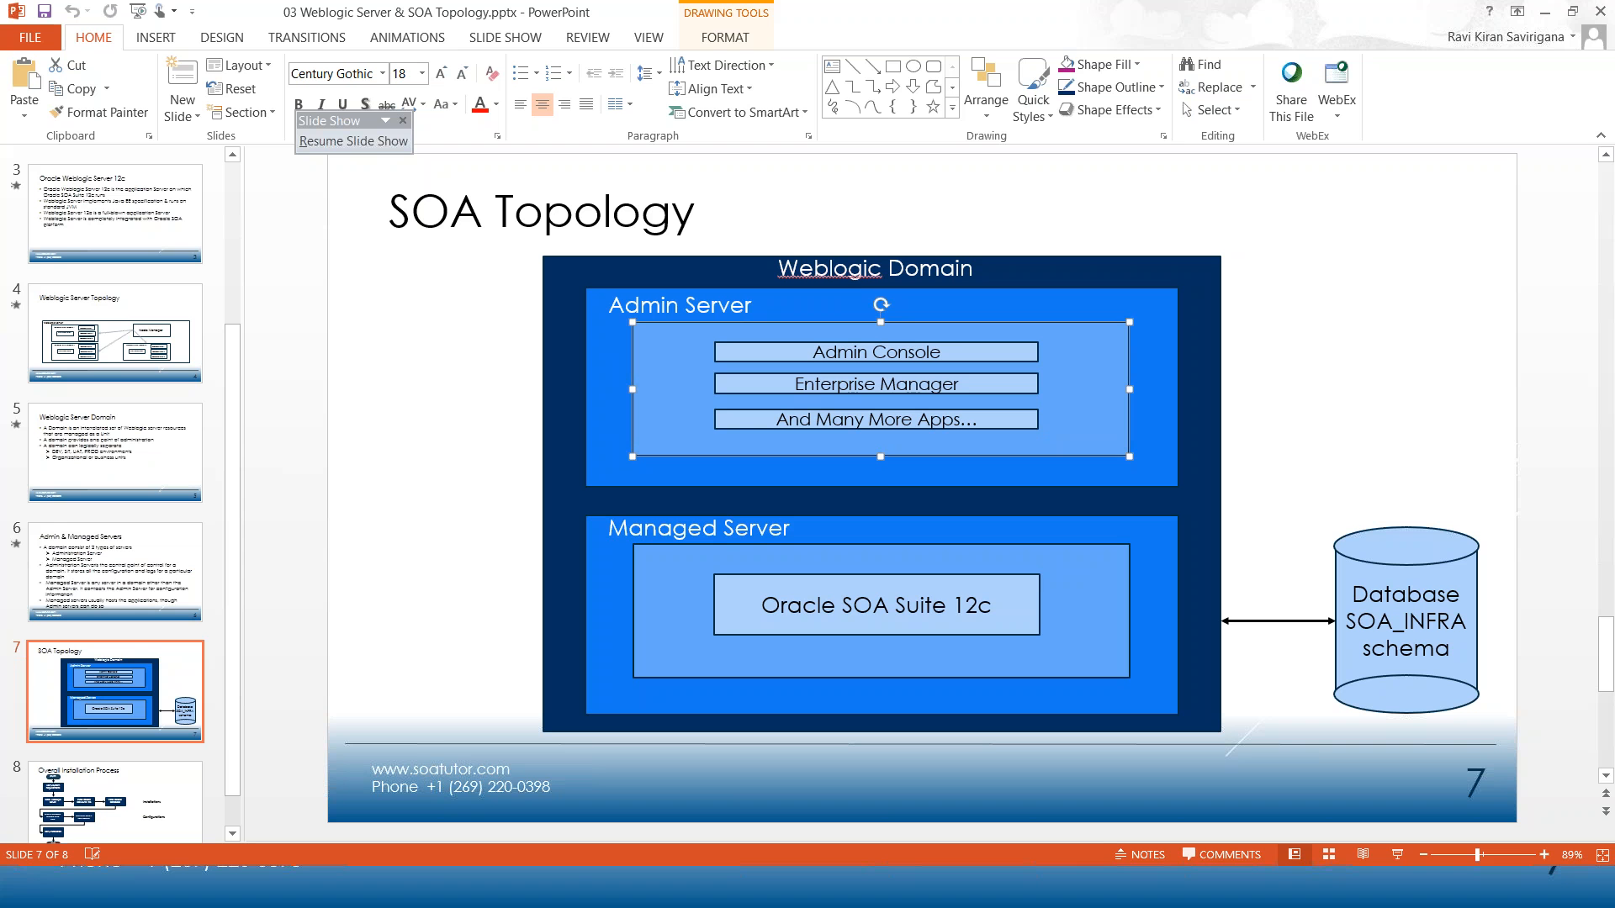
double_click(1134, 612)
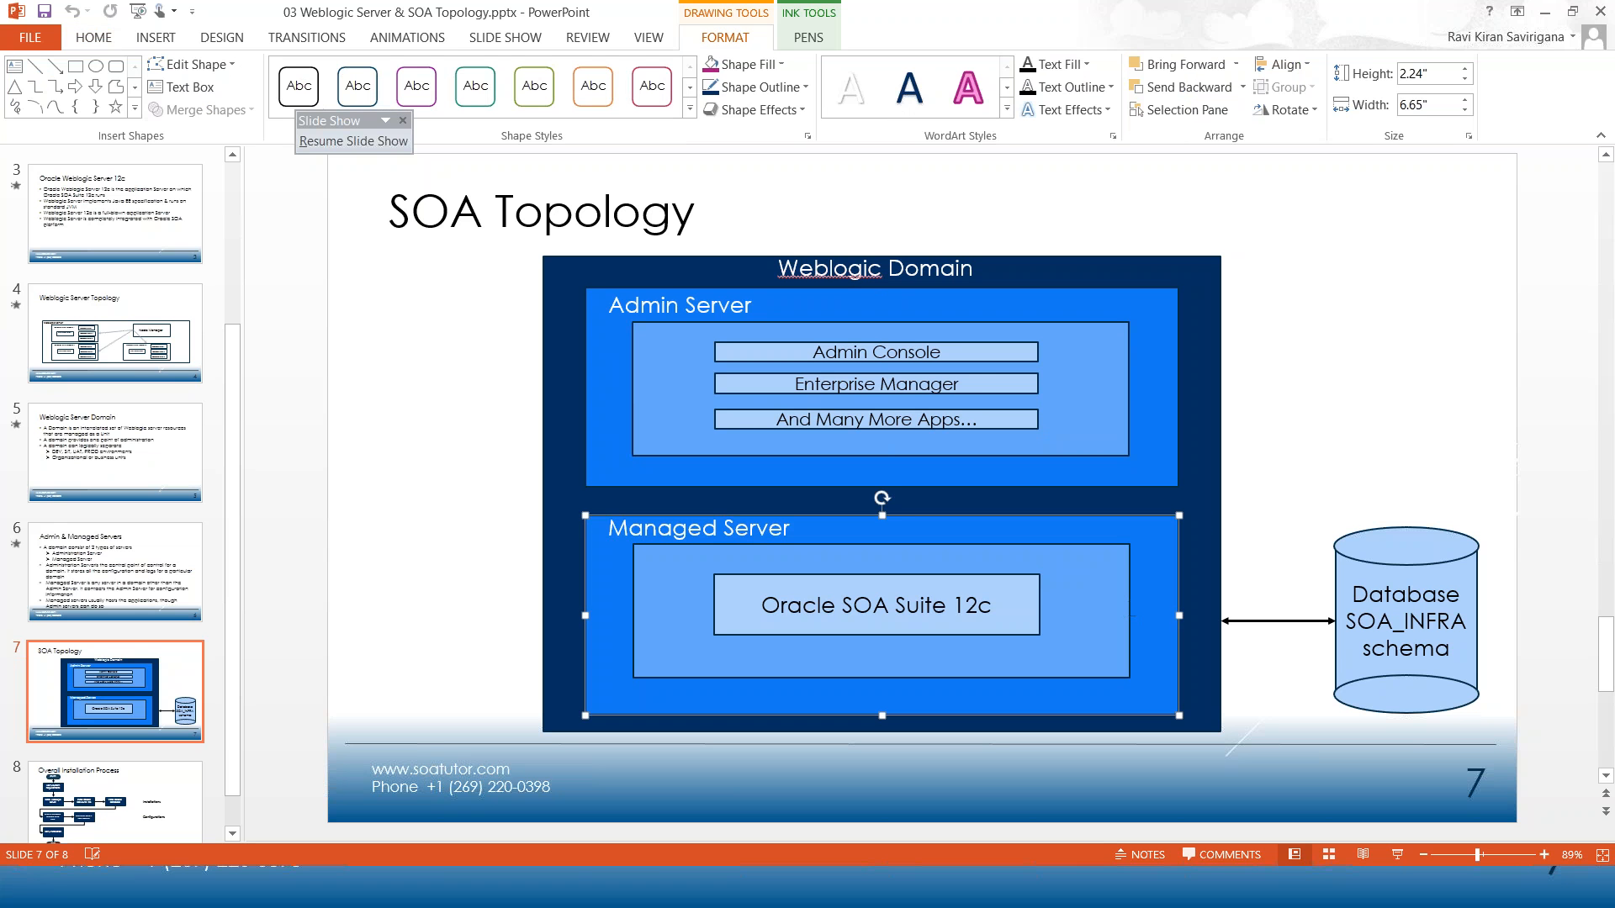
left_click(1254, 590)
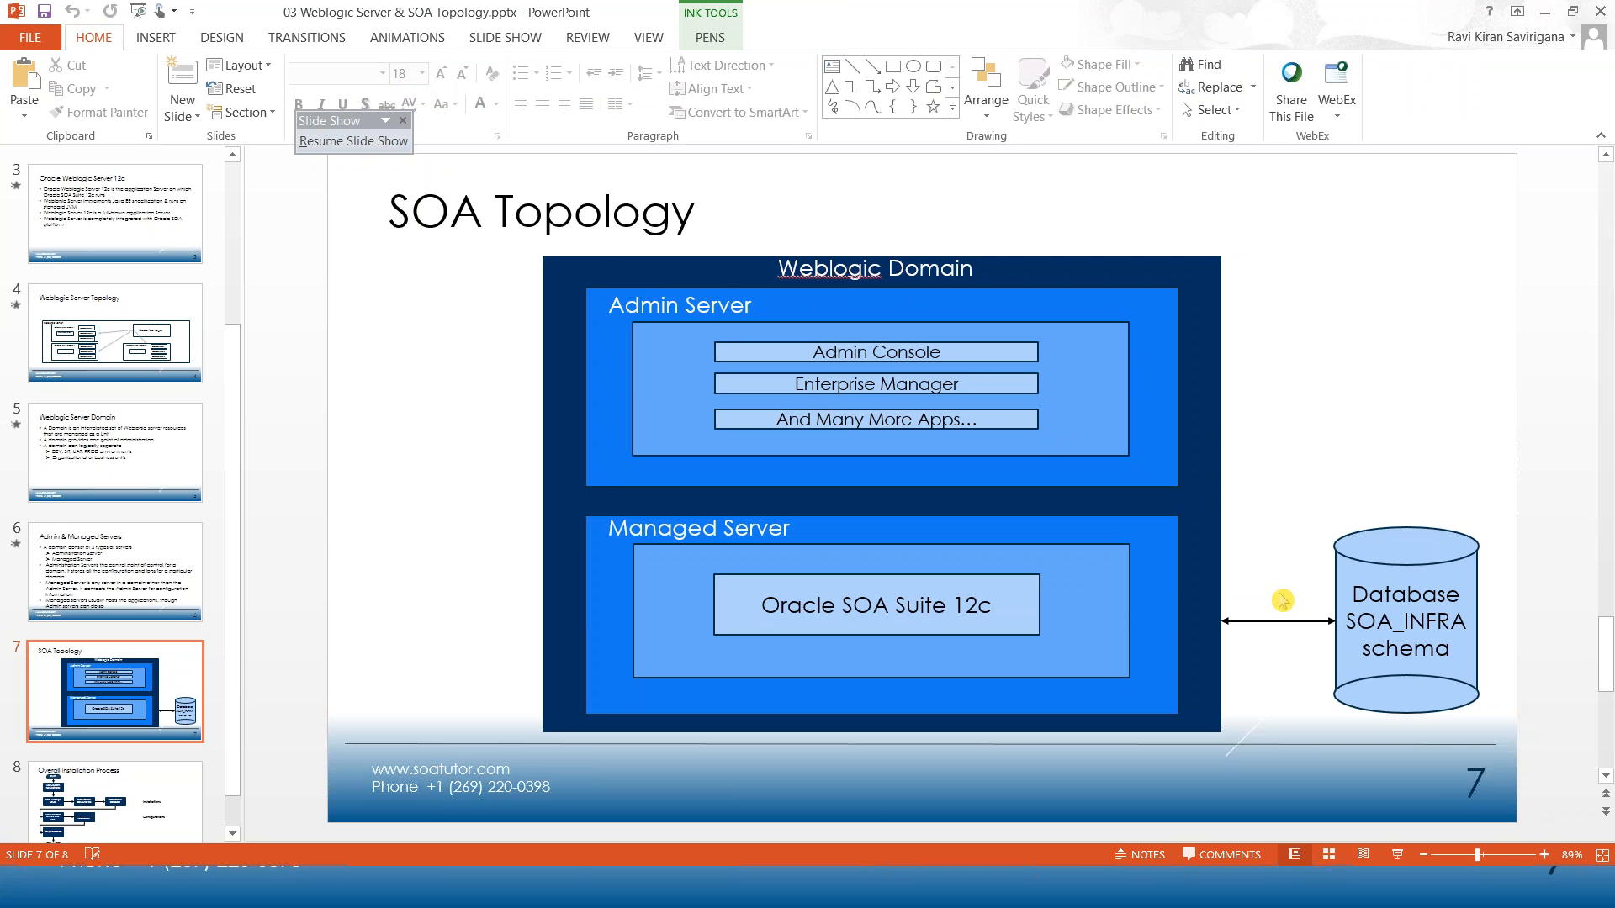
left_click_drag(1213, 621, 1265, 618)
key("ctrl+z")
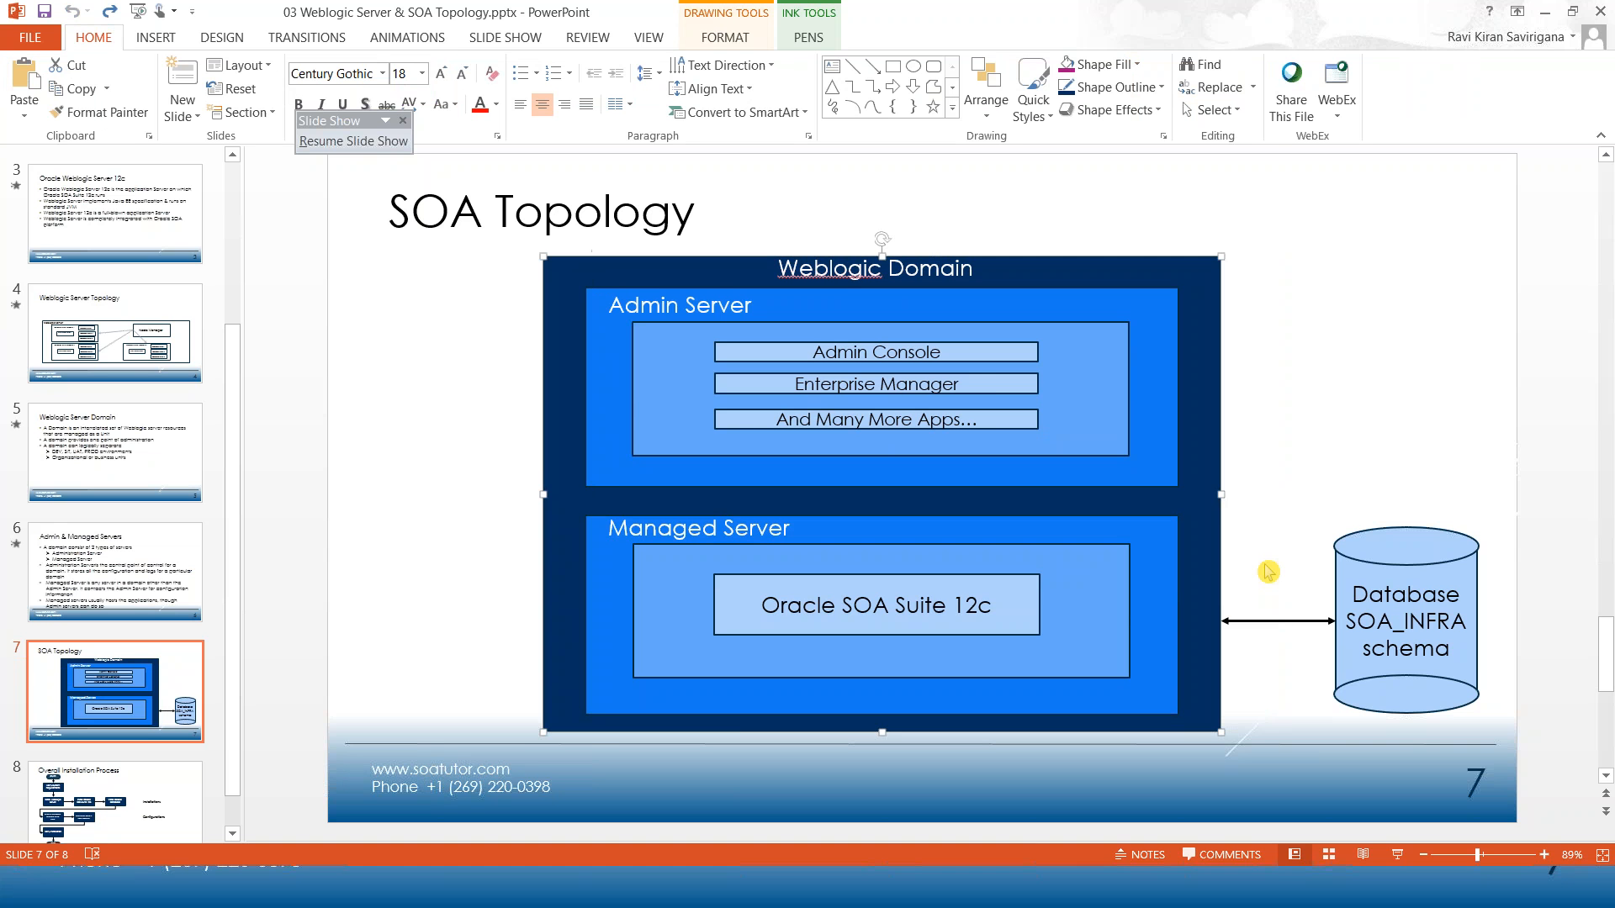
Present slide 7 full-screen, ink an arrow from SOA Suite to the database, and circle SOA_INFRA.
key("alt+Tab")
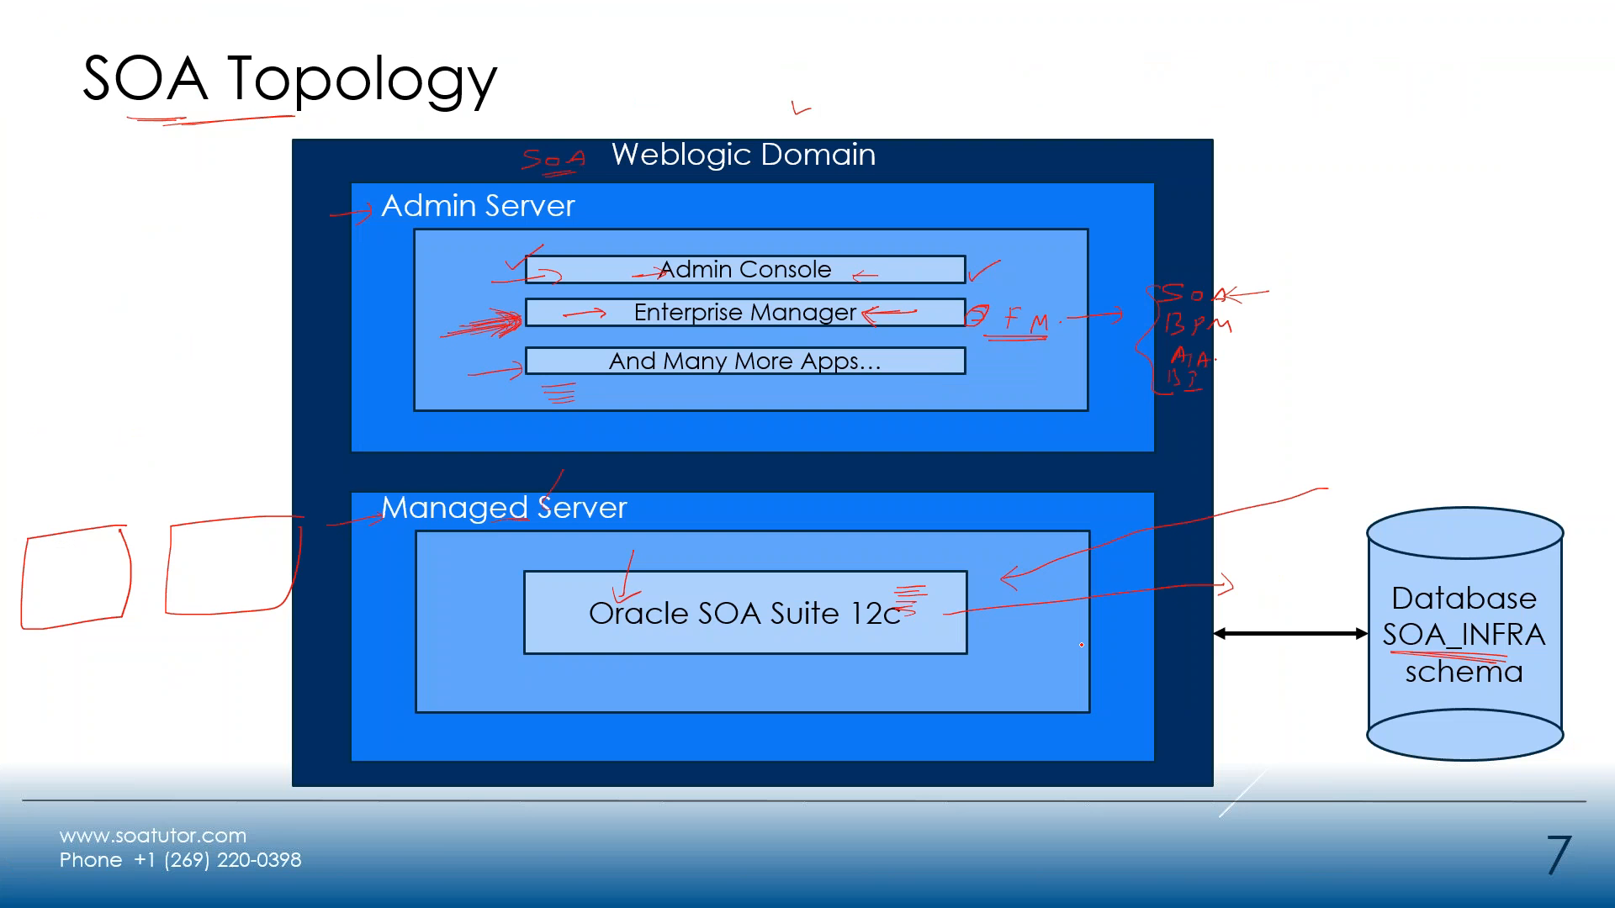
mouse_move(994, 646)
left_mouse_down()
mouse_move(1219, 606)
mouse_move(1358, 612)
left_mouse_up()
mouse_move(1542, 621)
left_mouse_down()
mouse_move(1536, 593)
mouse_move(1421, 572)
mouse_move(1380, 590)
mouse_move(1374, 674)
mouse_move(1521, 686)
mouse_move(1552, 599)
left_mouse_up()
key("alt+Tab")
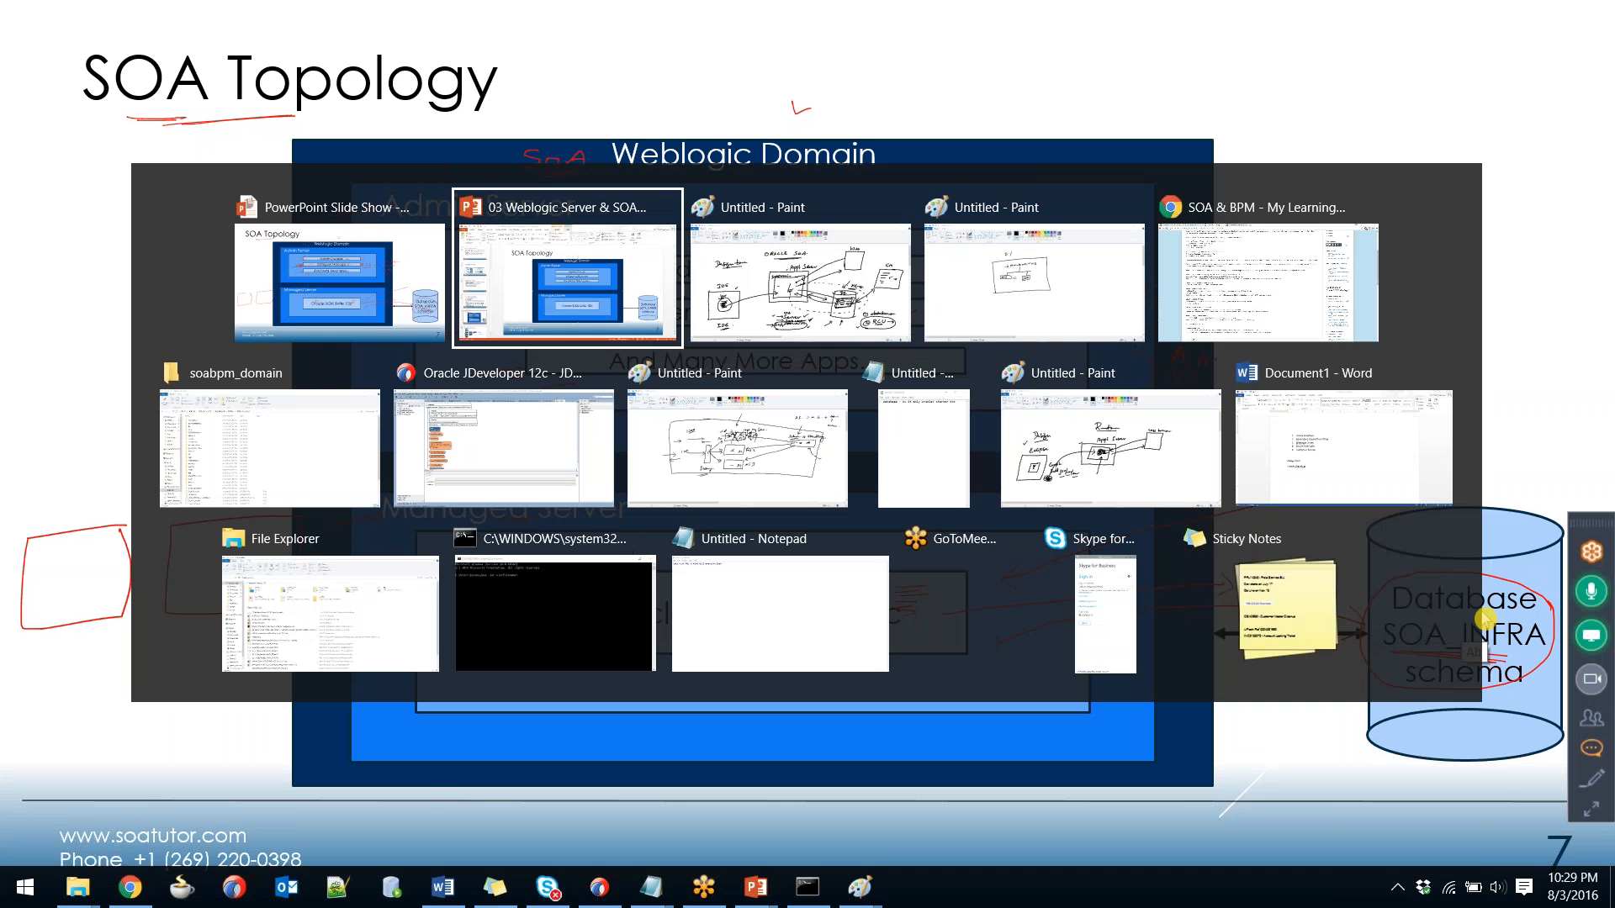
key("alt+Tab")
key("alt+Tab")
key("alt+Tab")
key("alt+Tab")
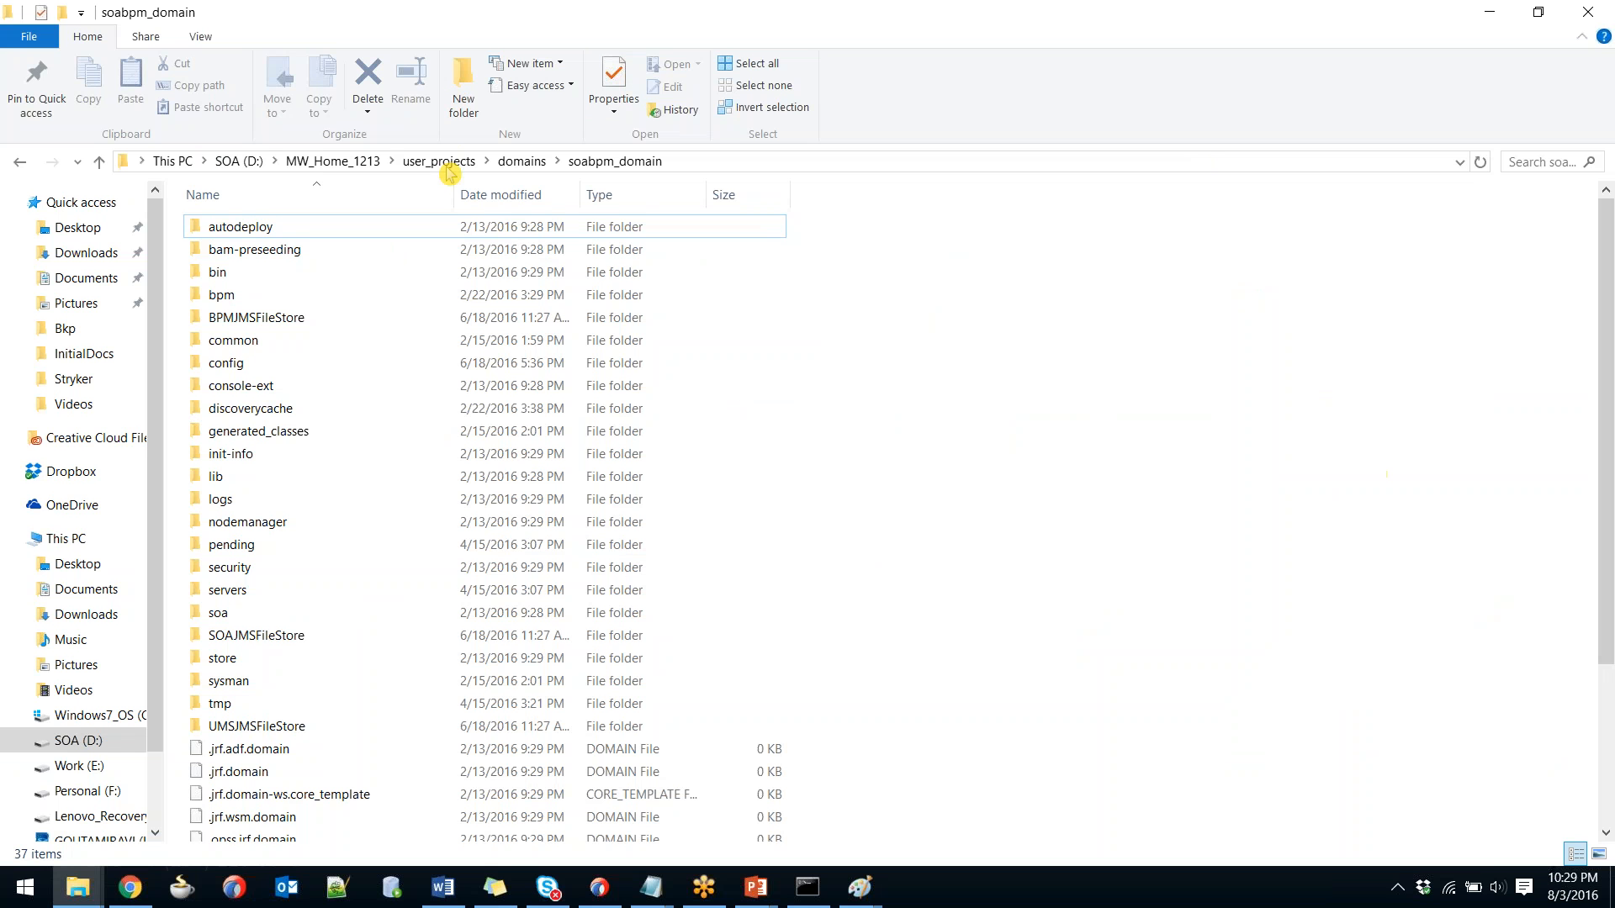
Go up to MW_Home_1213 and highlight wlserver, soa, oui, osb, oracle_common, OPatch and oep.
left_click(350, 162)
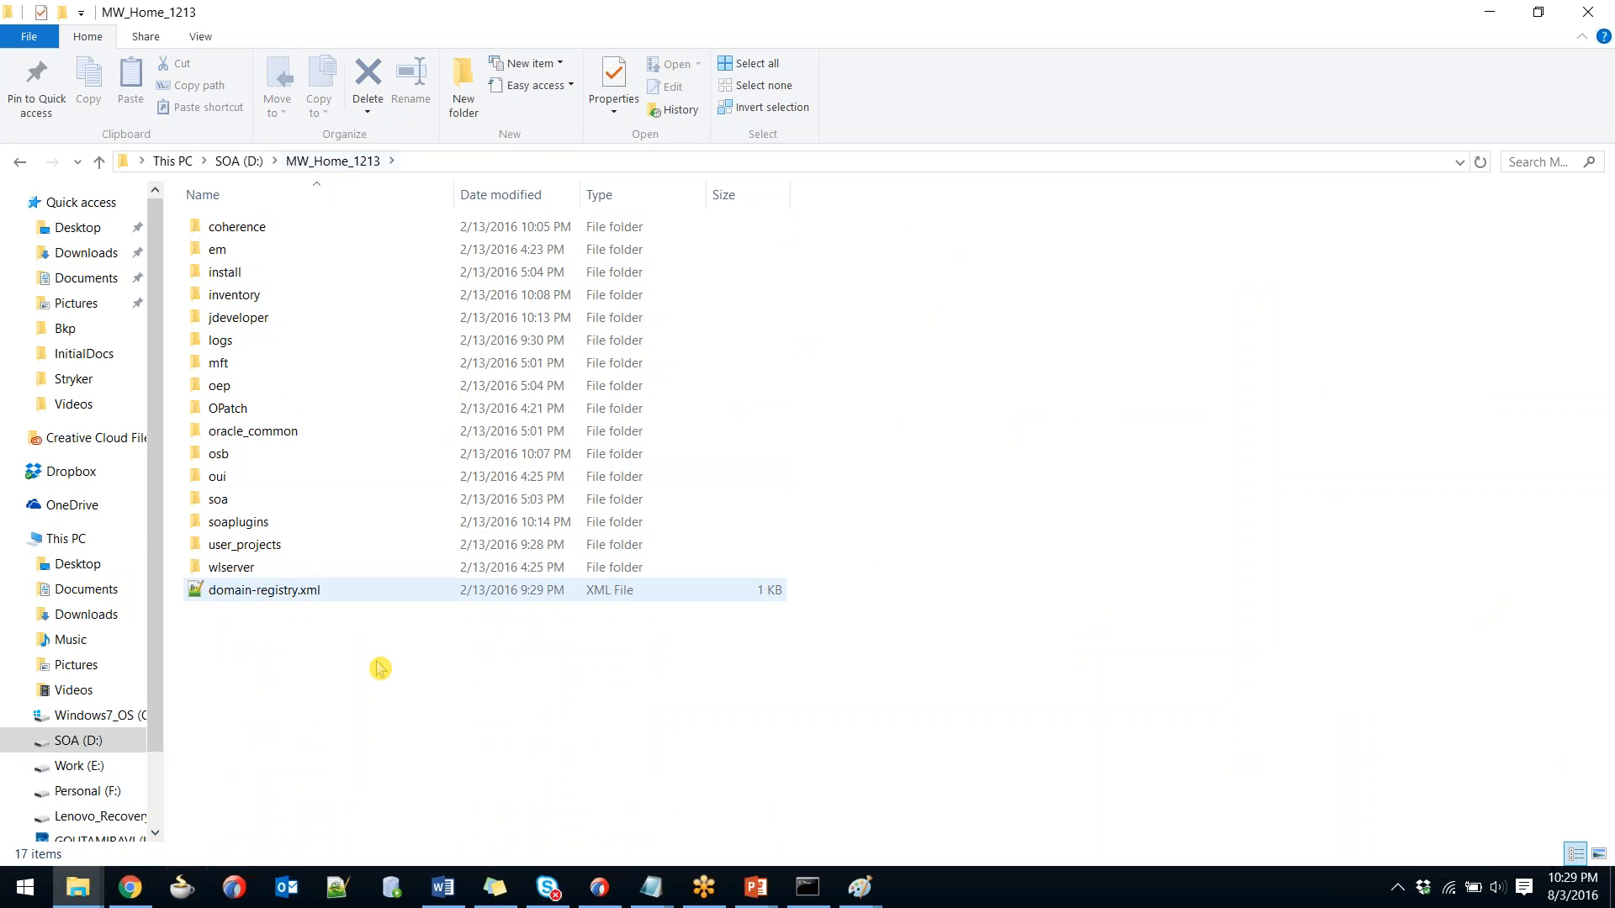
left_click(232, 572)
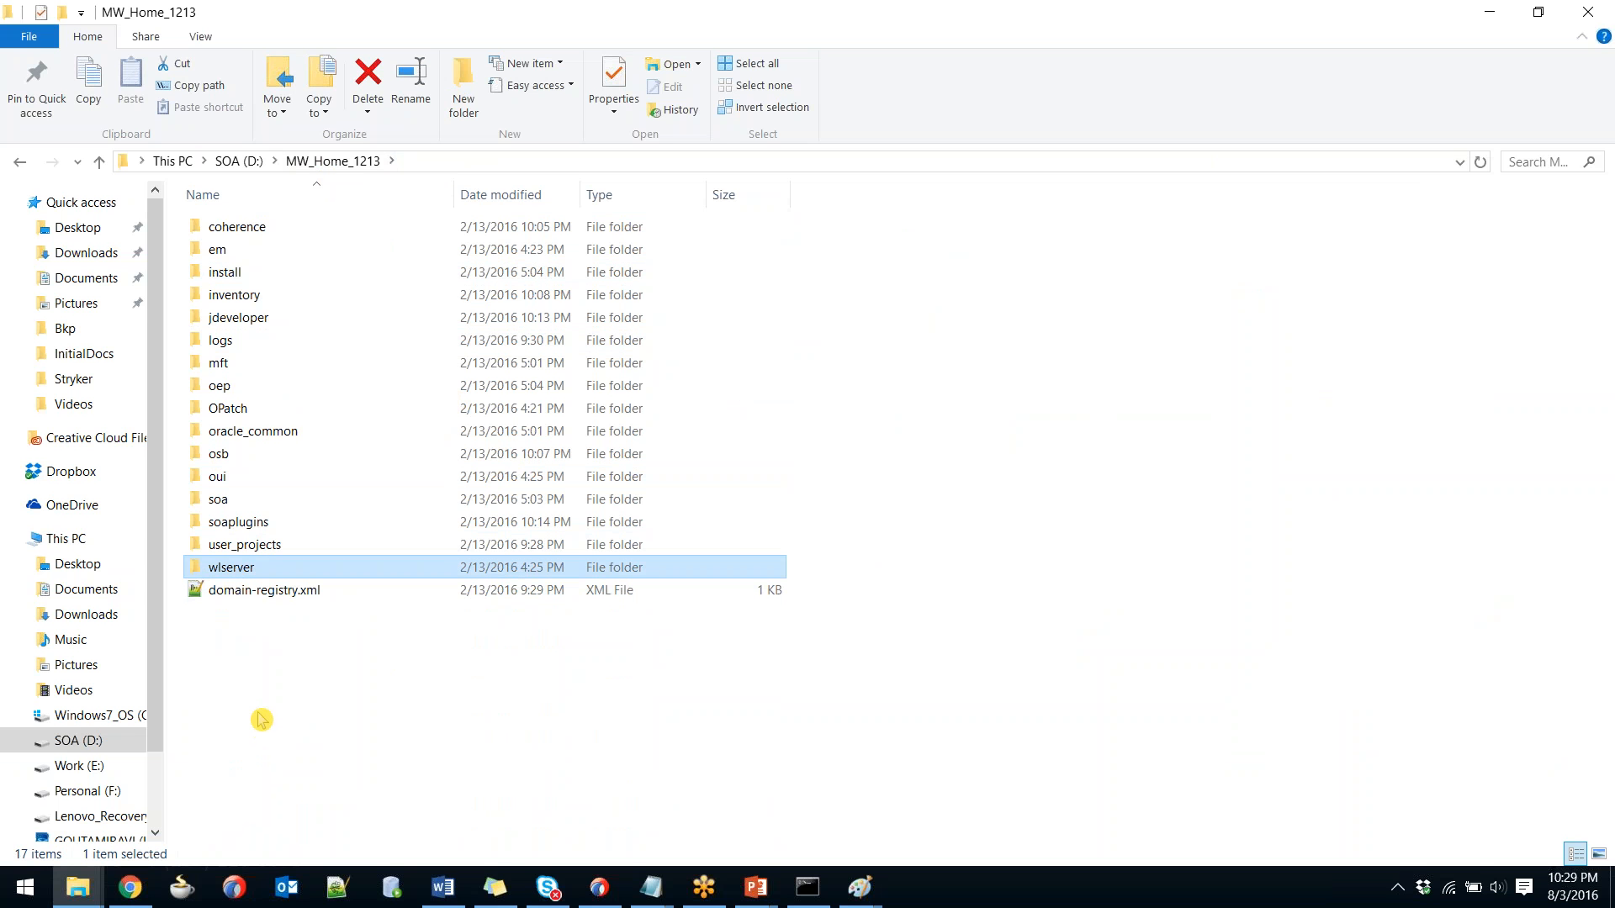
left_click(232, 504, "ctrl")
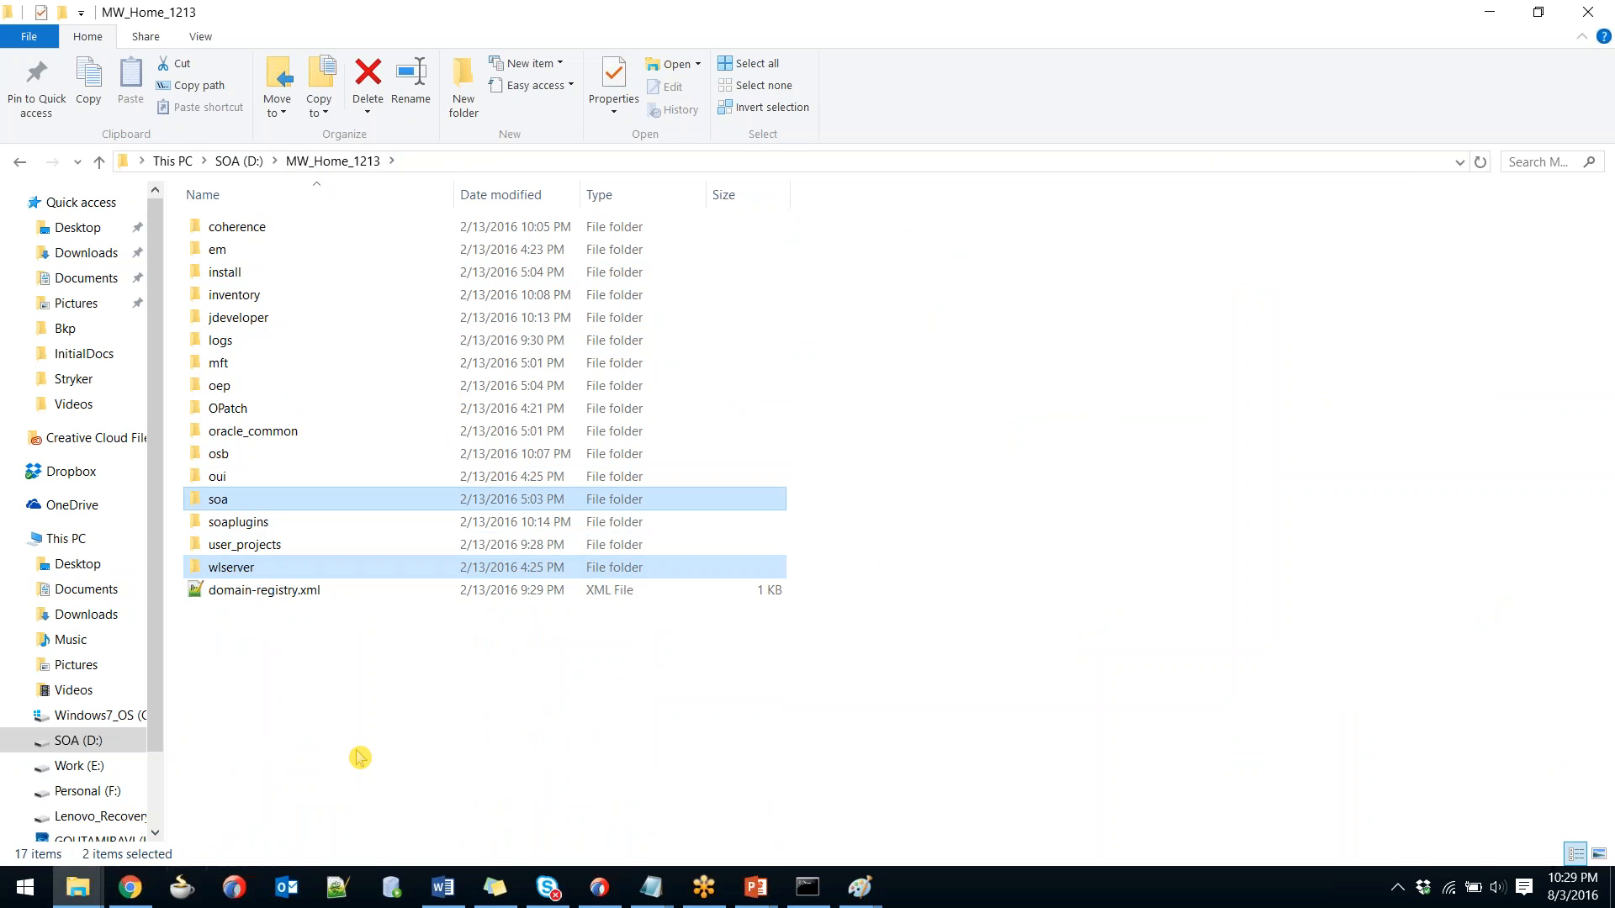
left_click(328, 699)
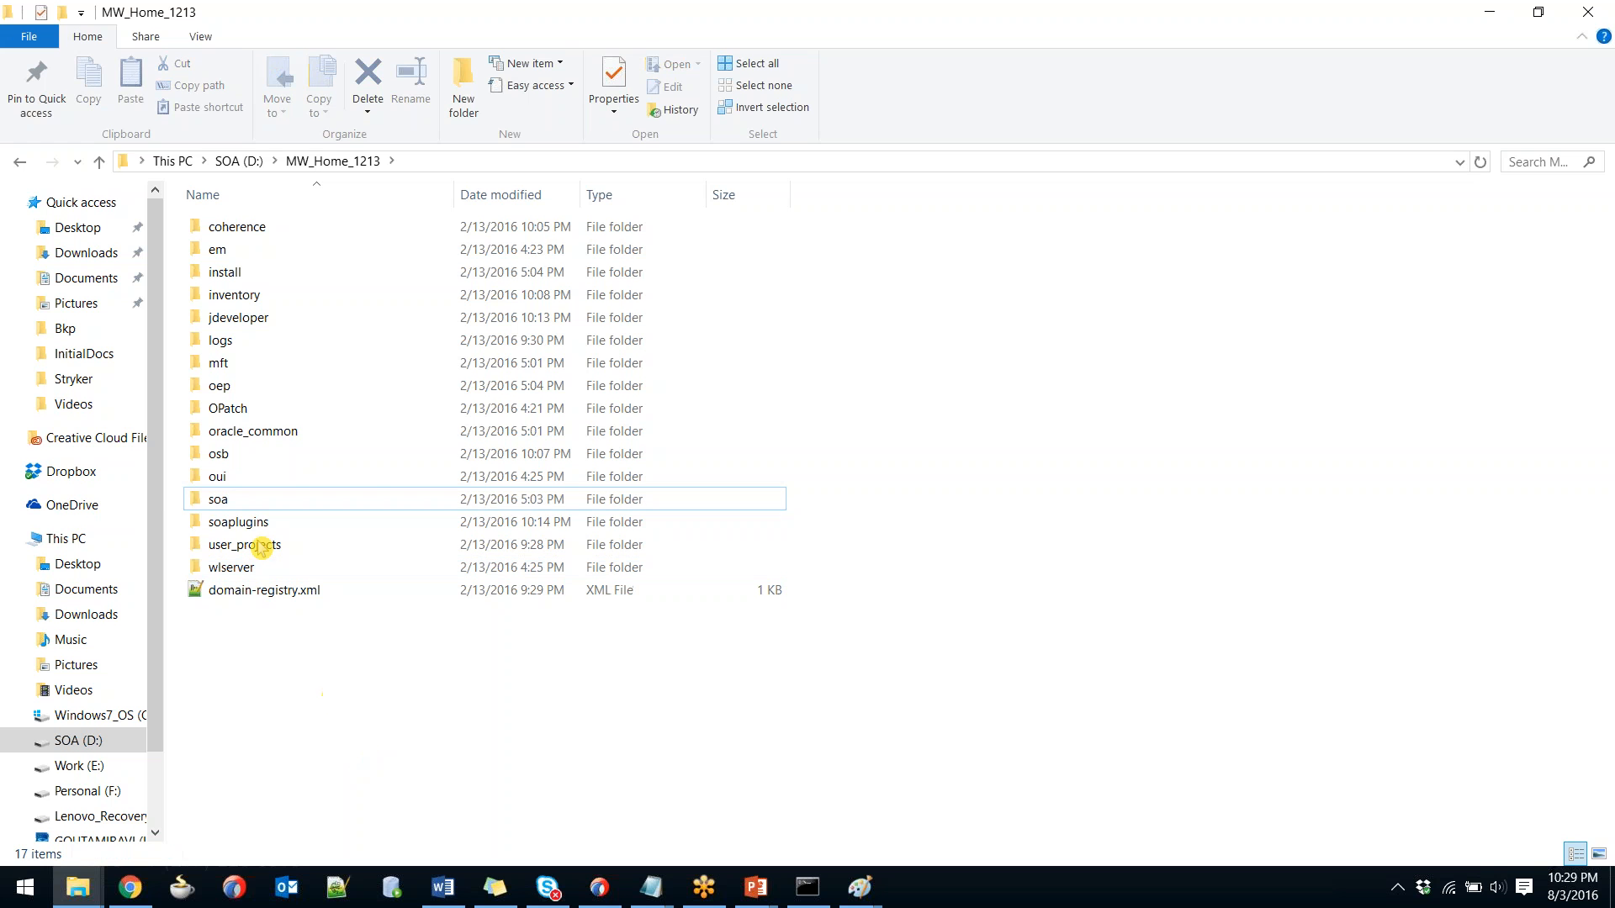
left_click(233, 507)
left_click(243, 572, "ctrl")
left_click(238, 476, "ctrl")
left_click(233, 453, "ctrl")
left_click(240, 431, "ctrl")
left_click(239, 409, "ctrl")
left_click(244, 386, "ctrl")
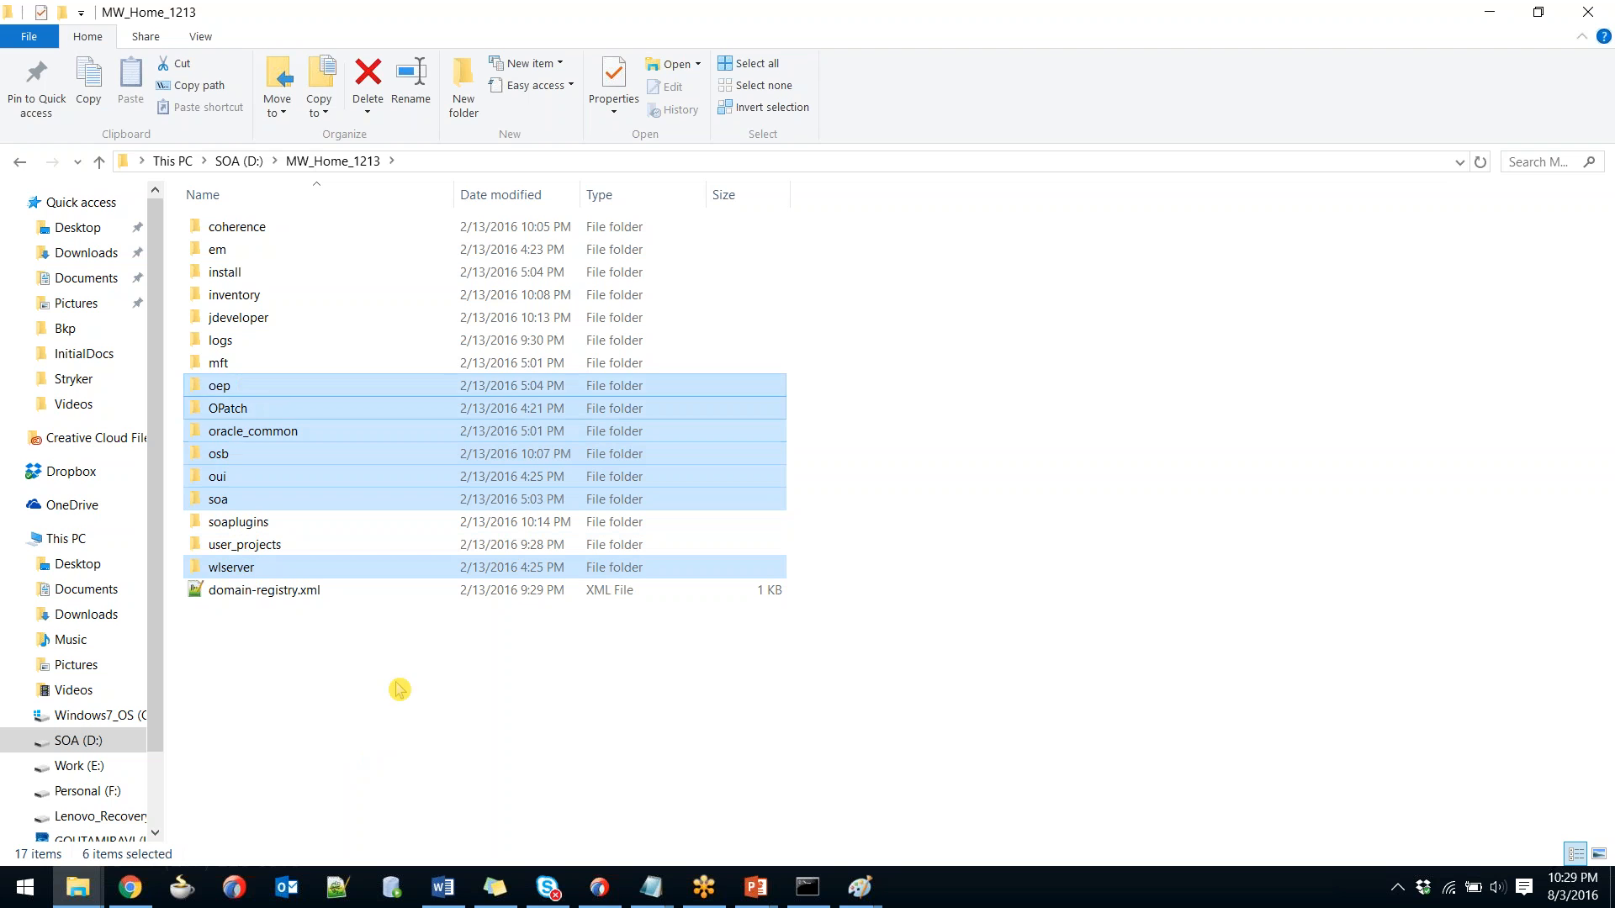
left_click(397, 709)
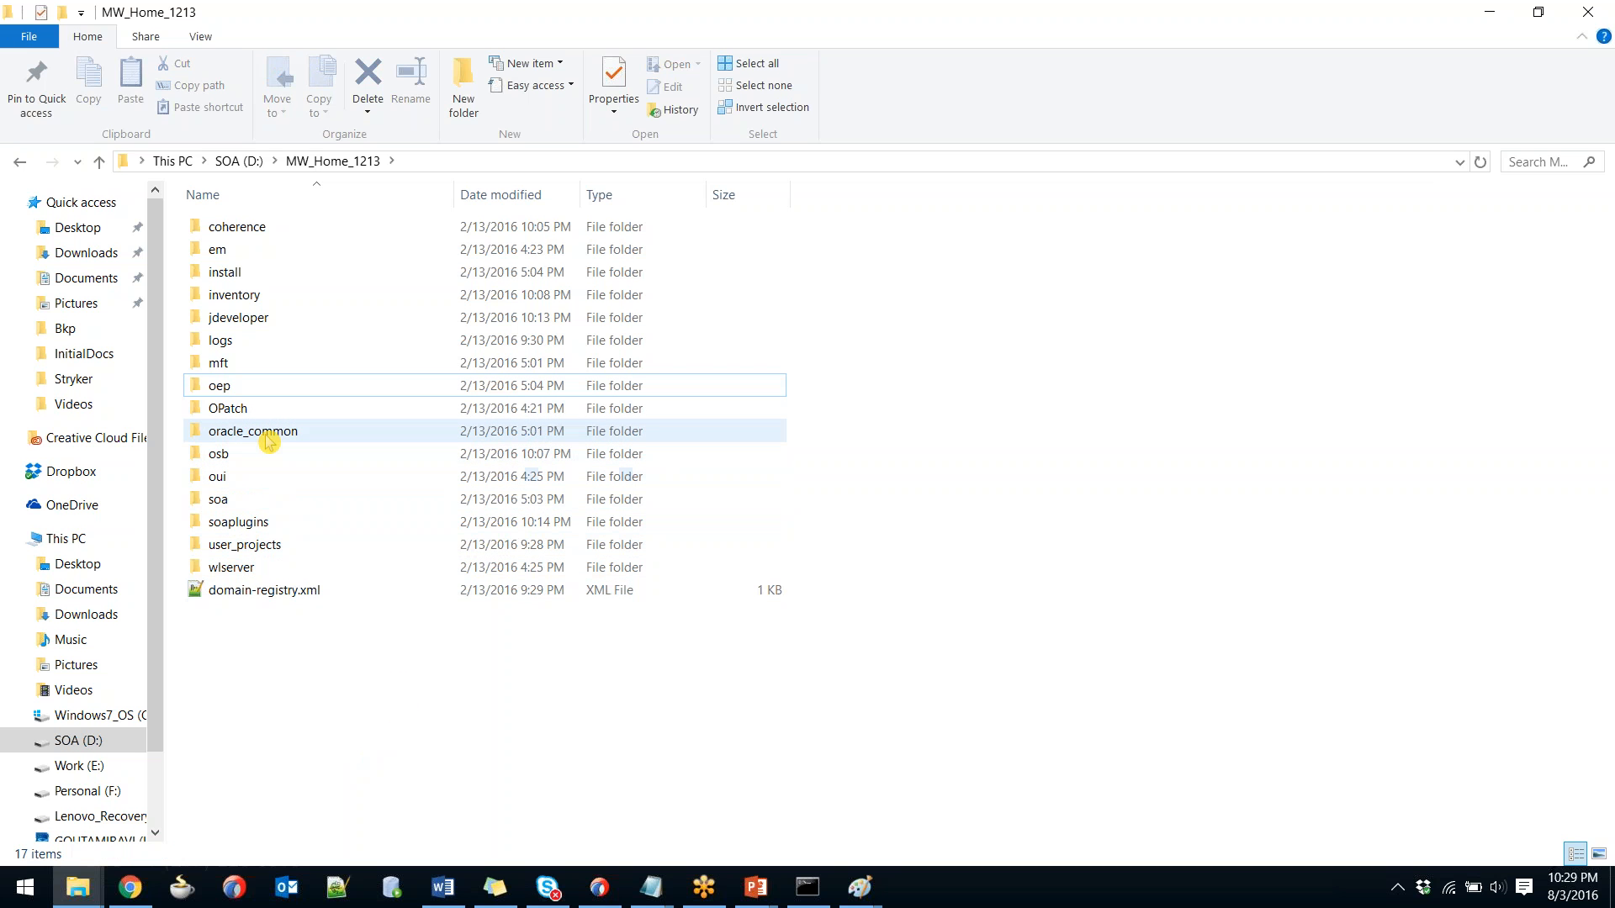
Run oracle_common\bin\rcu.bat as administrator and move past the RCU Welcome page.
mouse_move(269, 441)
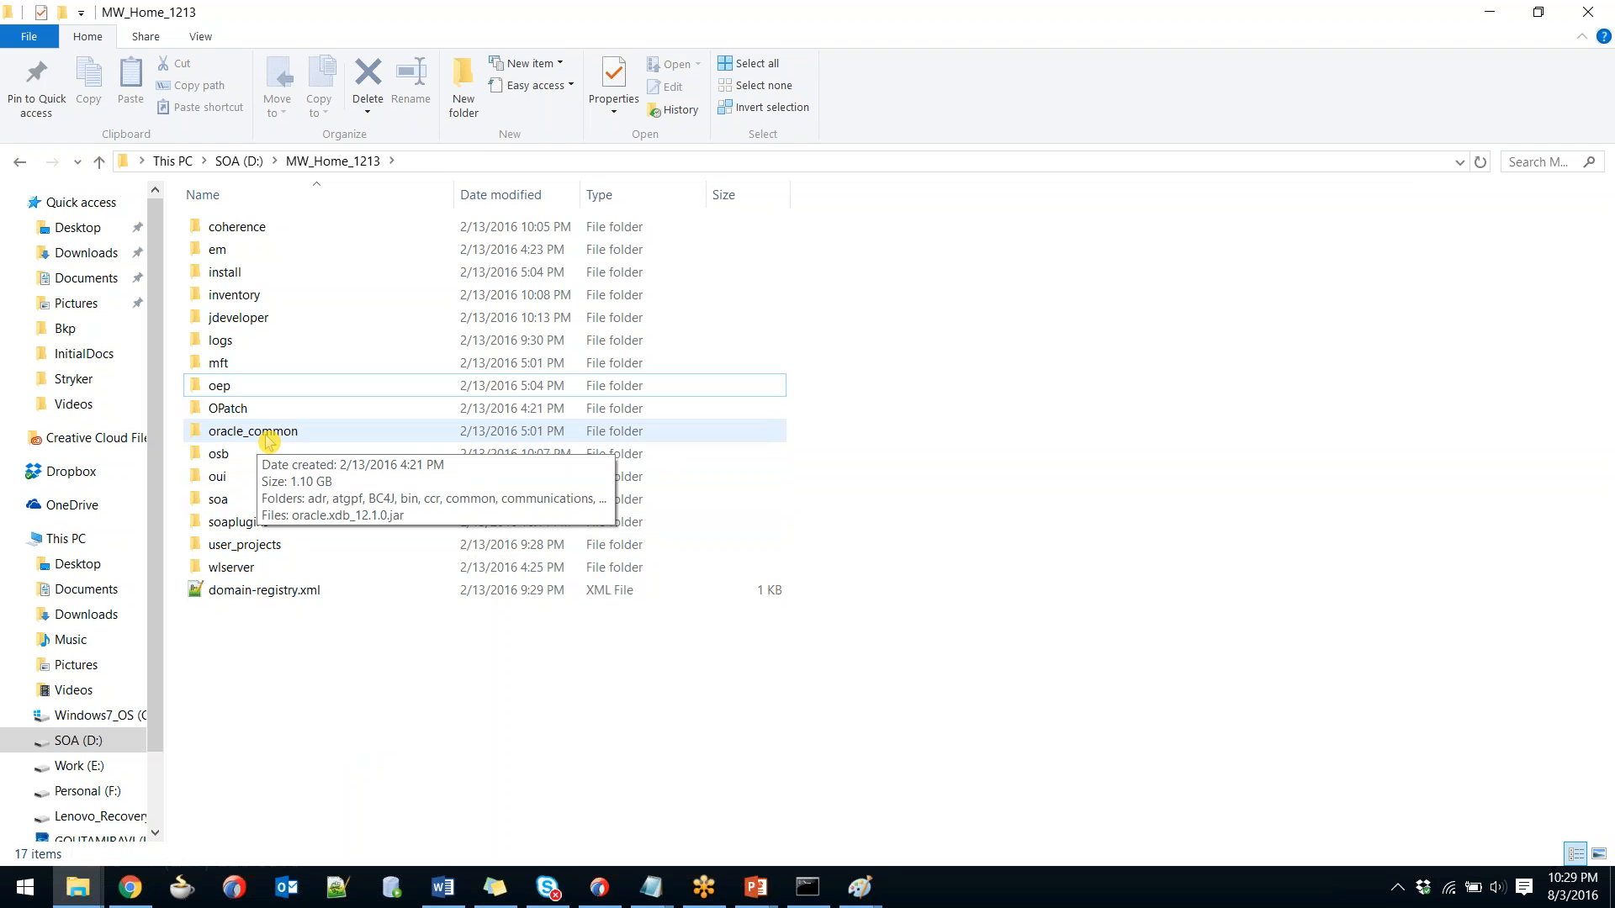
double_click(269, 437)
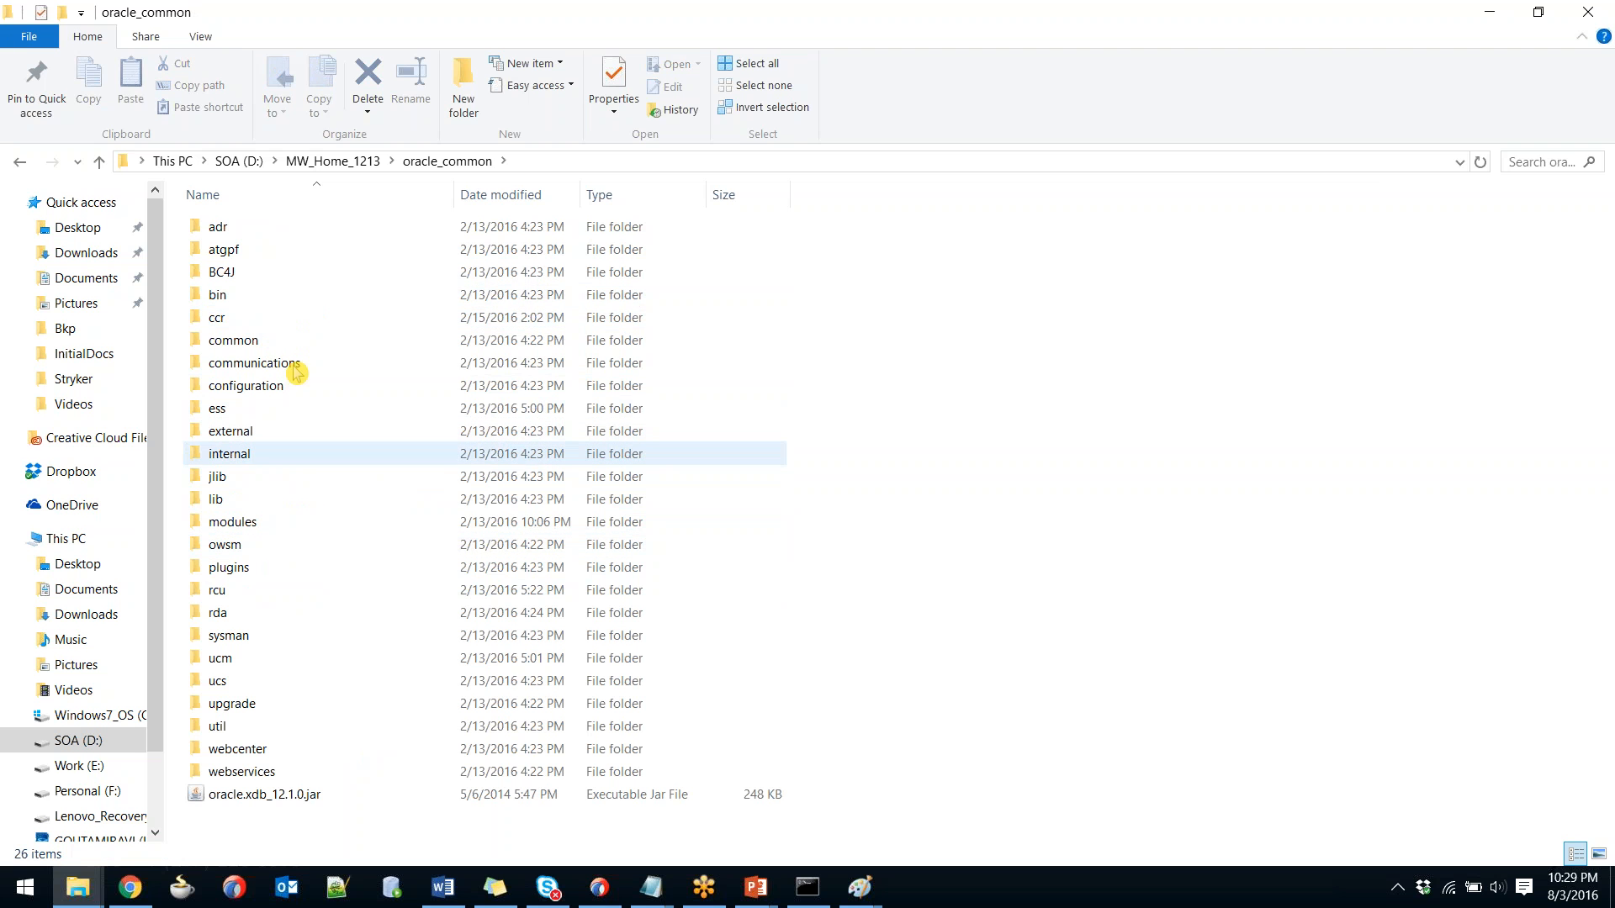
left_click(286, 296)
double_click(286, 296)
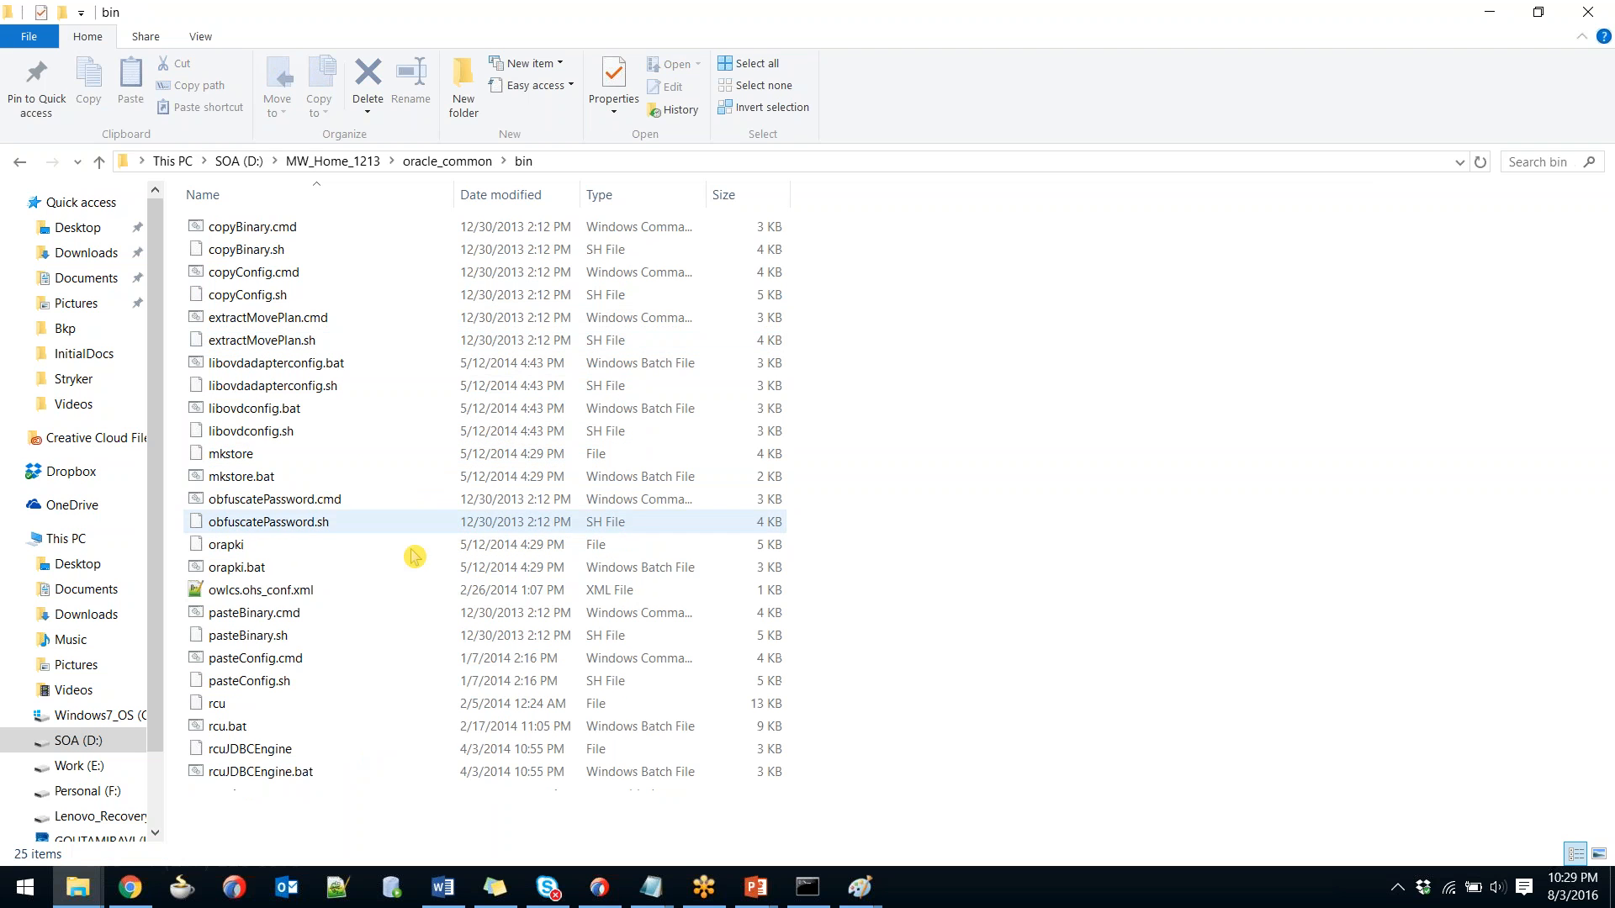
left_click(227, 732)
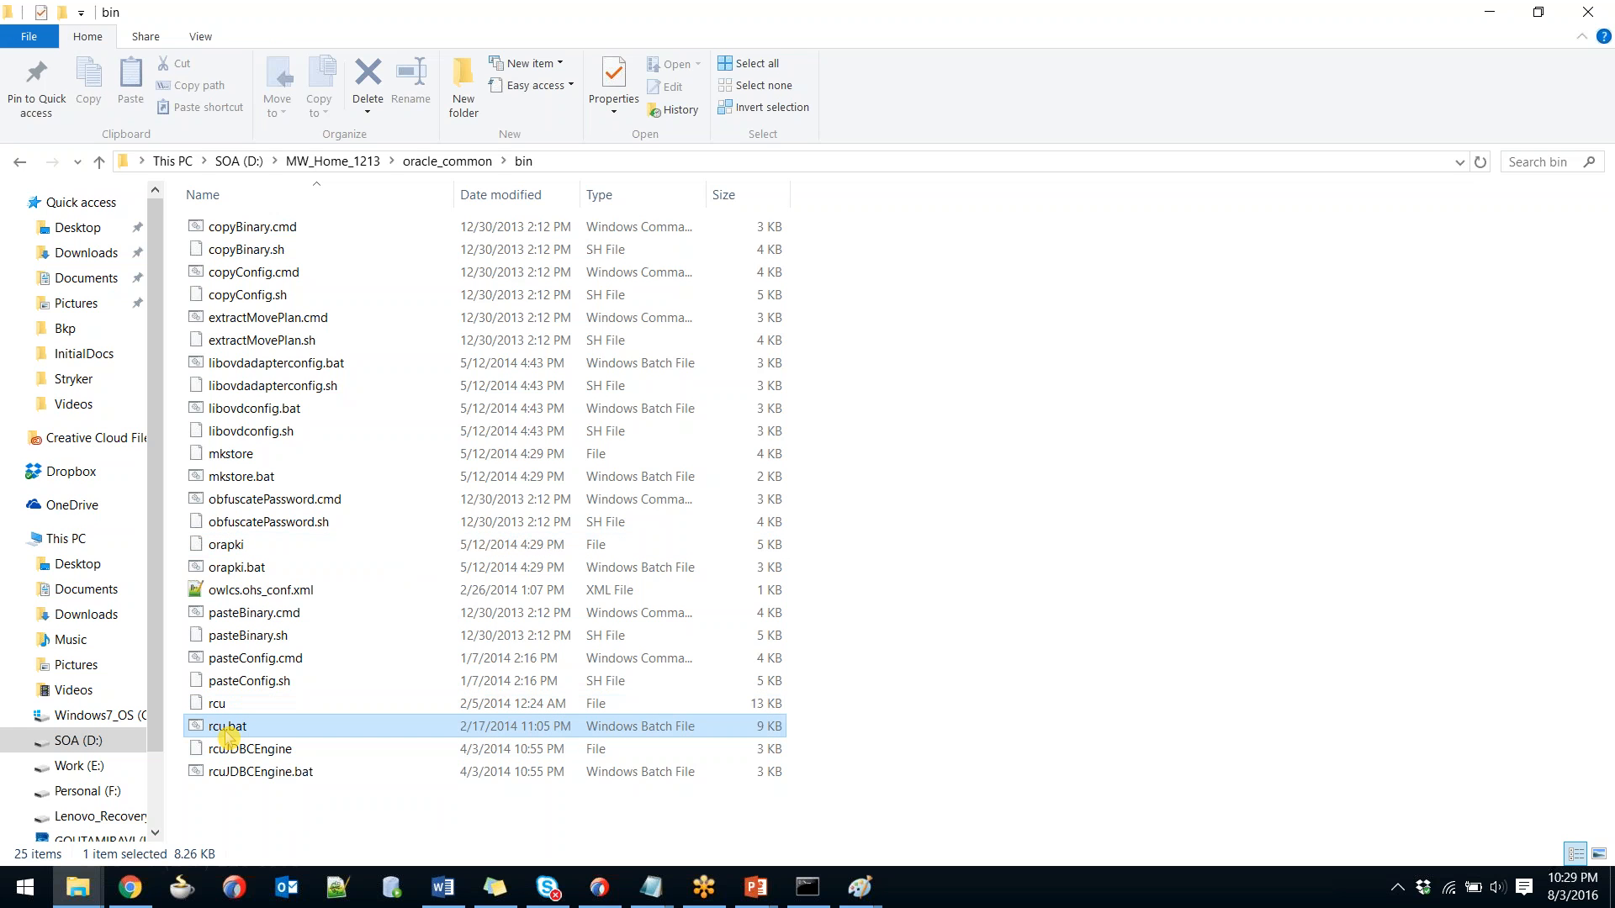
right_click(227, 734)
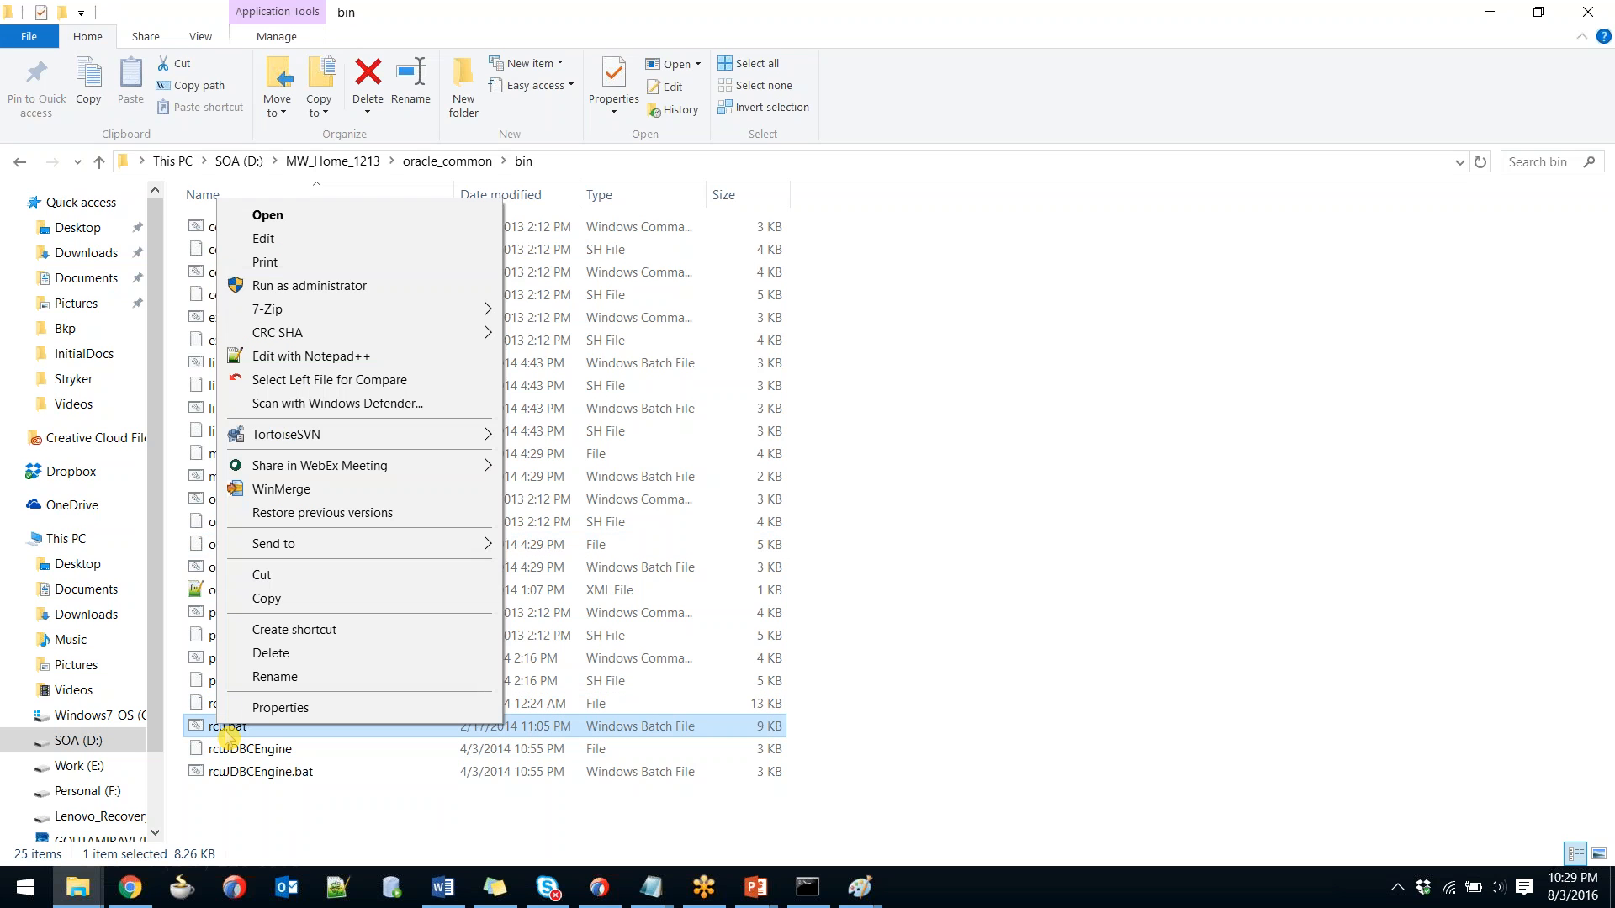
left_click(315, 290)
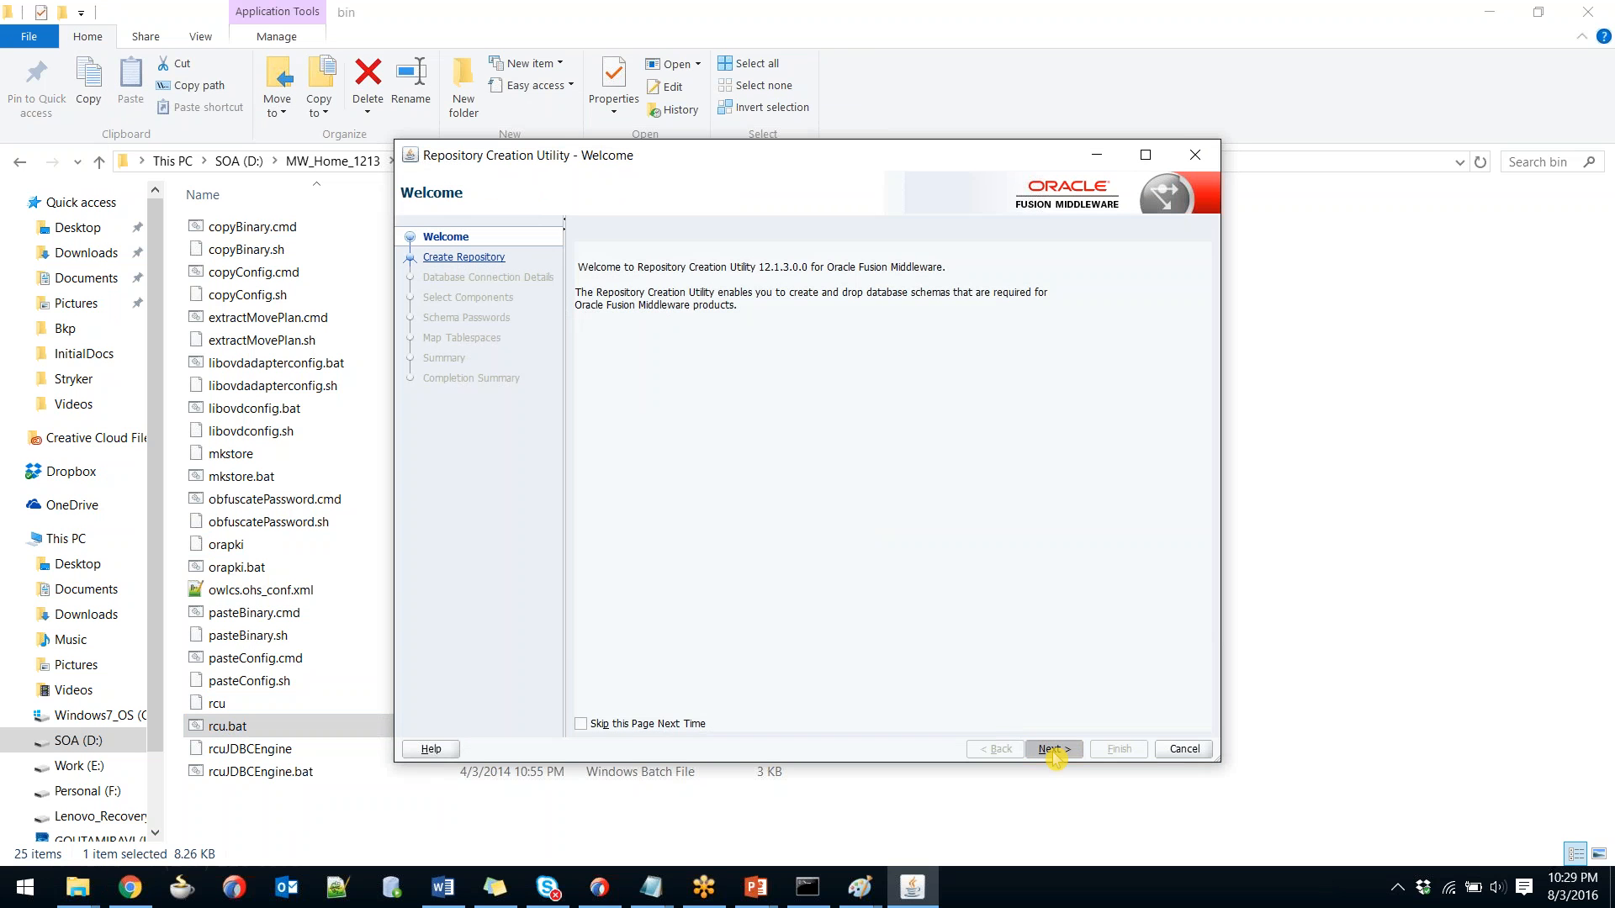
left_click(1054, 751)
Enter host localhost, port 1521, the weblogic username and a password, then try connecting.
left_click(1054, 751)
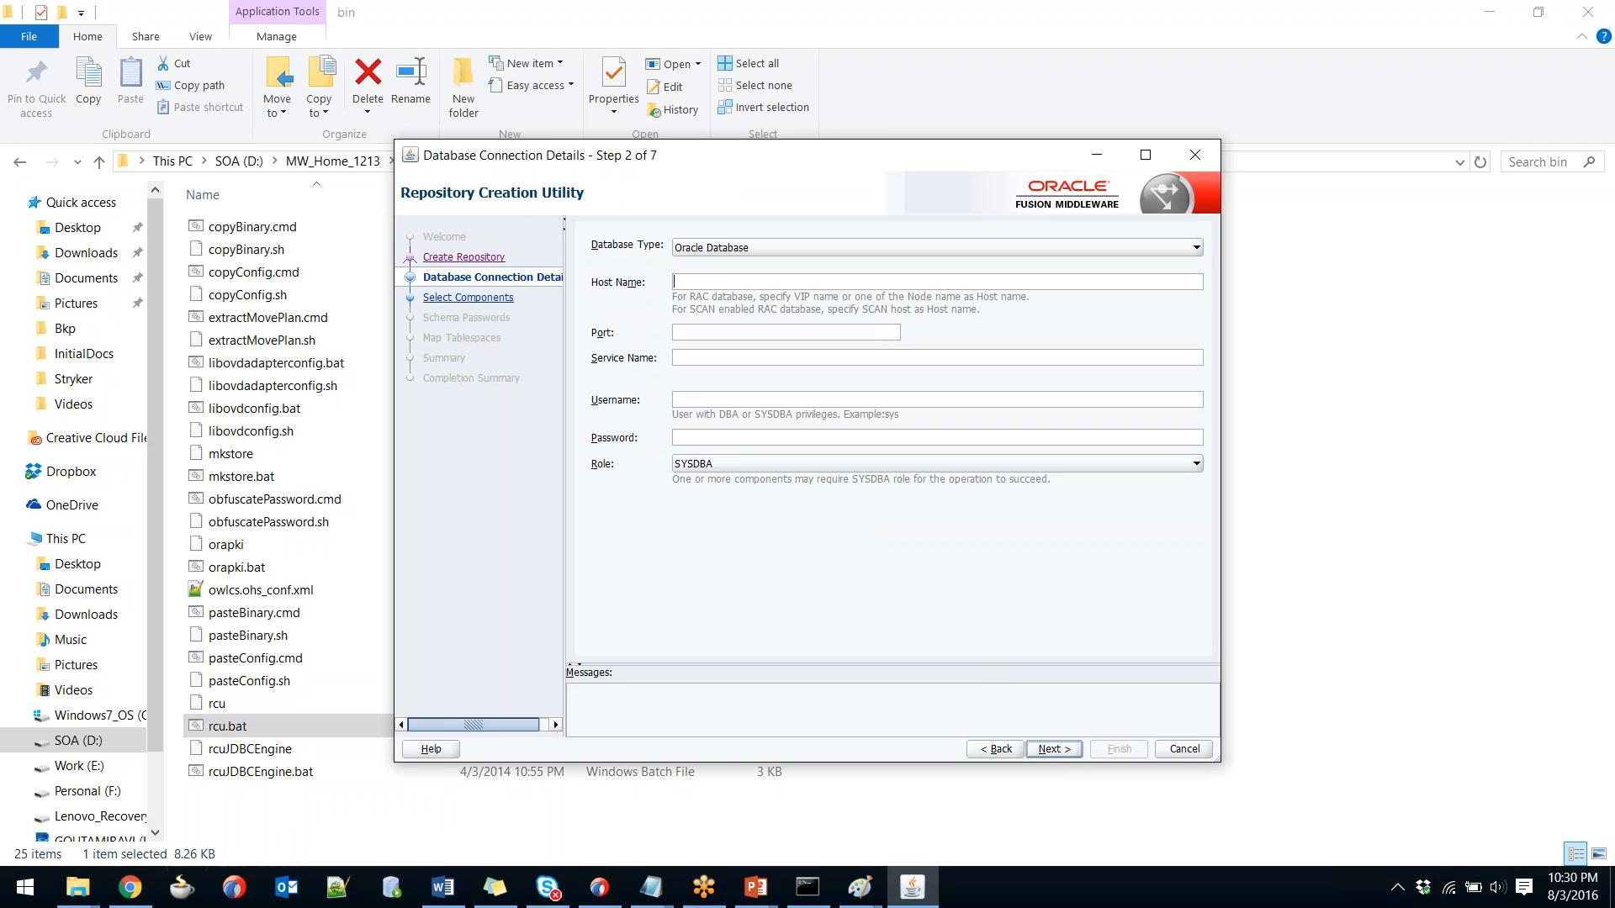
type("localhos1521")
type("l")
type("weblogicwelcome1")
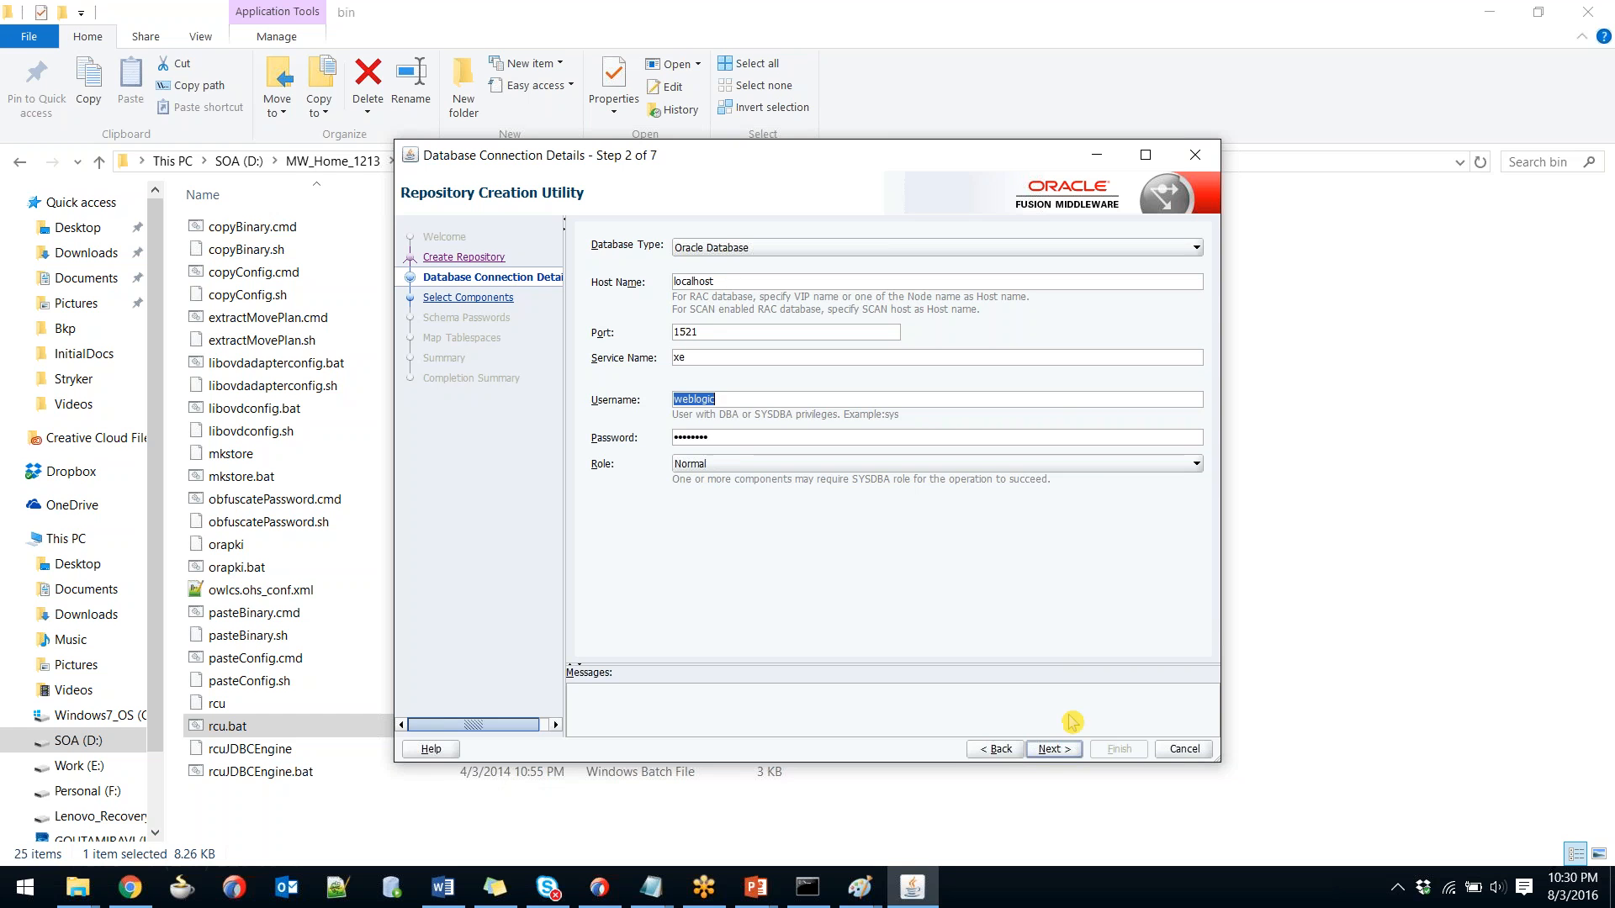
left_click(1054, 755)
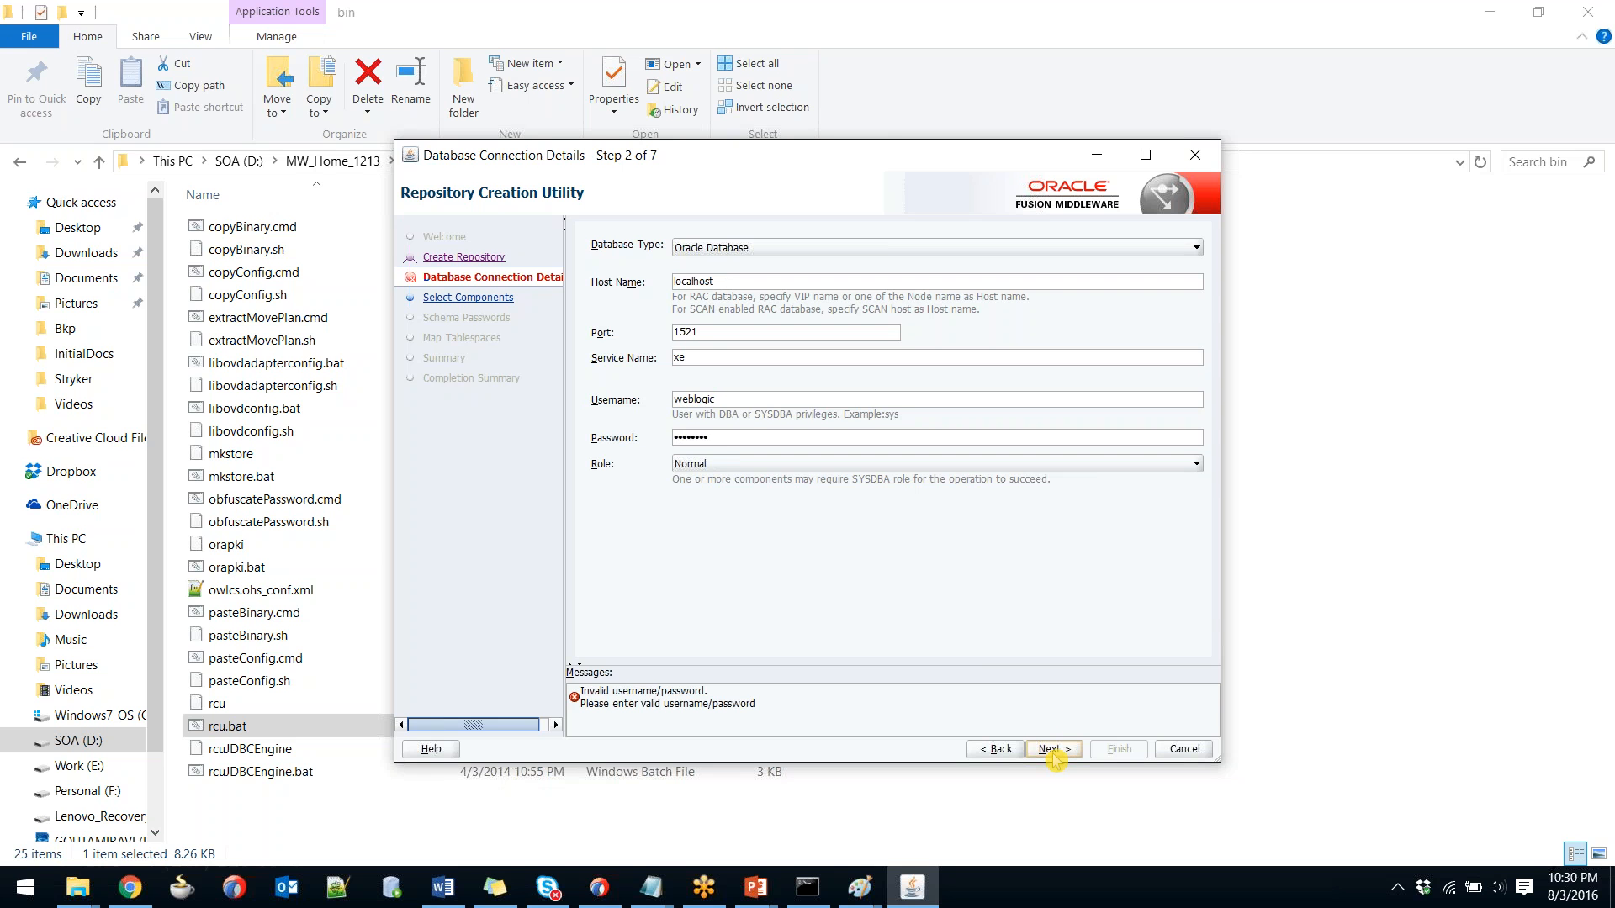
Replace the rejected username with sys, enter the DBA password, and pass the prerequisite checks.
double_click(688, 399)
key("BackSpace")
type("sys")
key("Tab")
type("••••••••")
left_click(1053, 749)
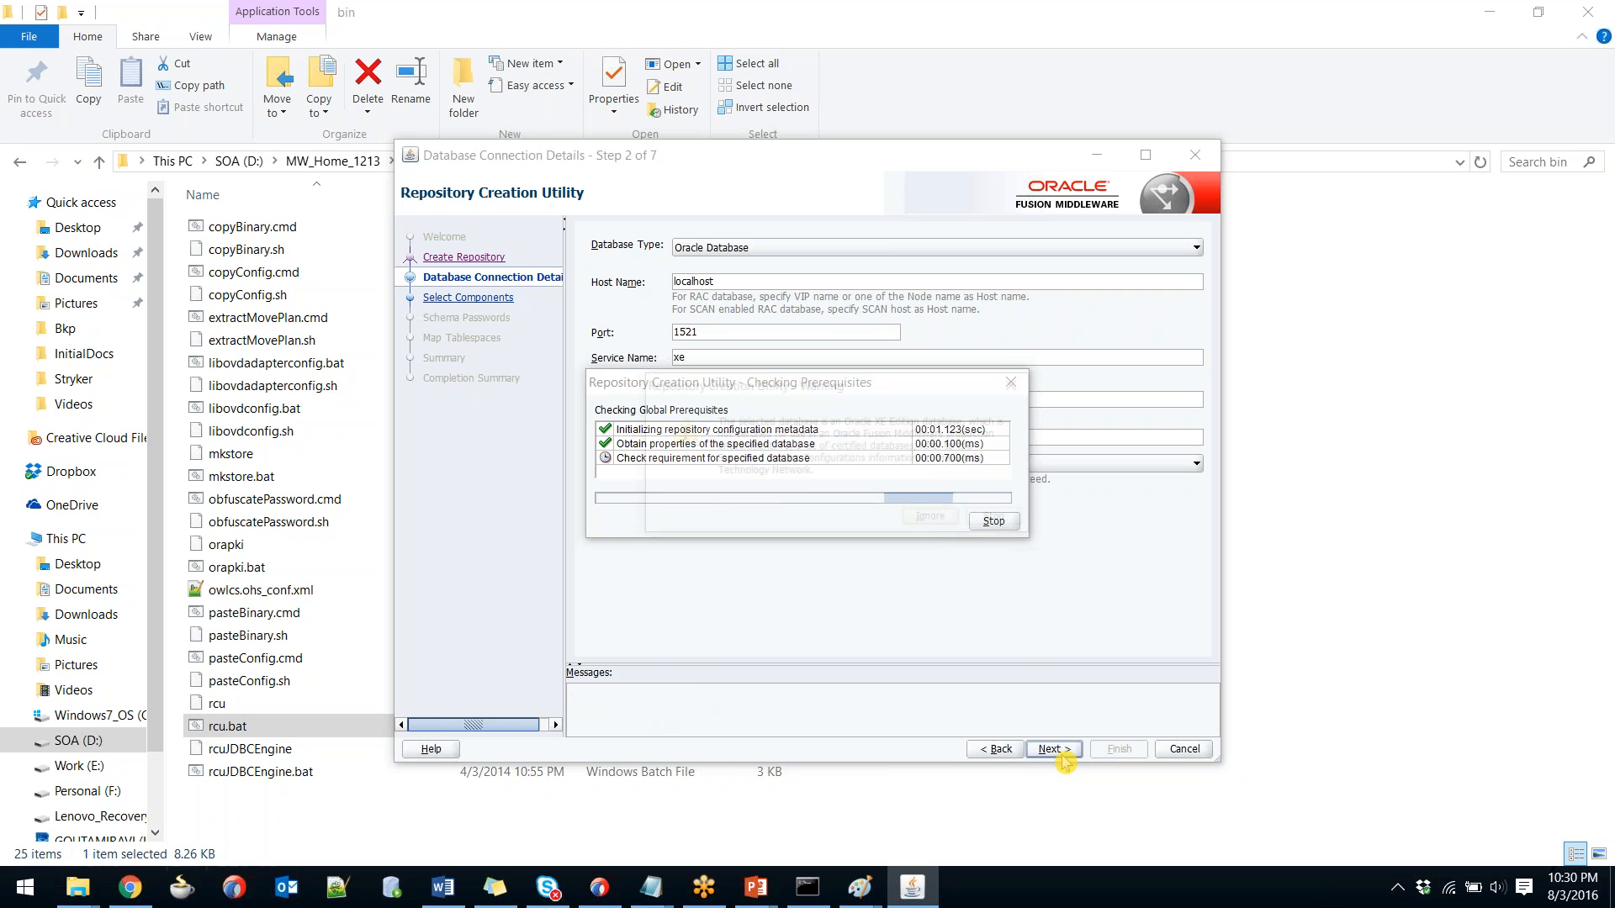
left_click(943, 522)
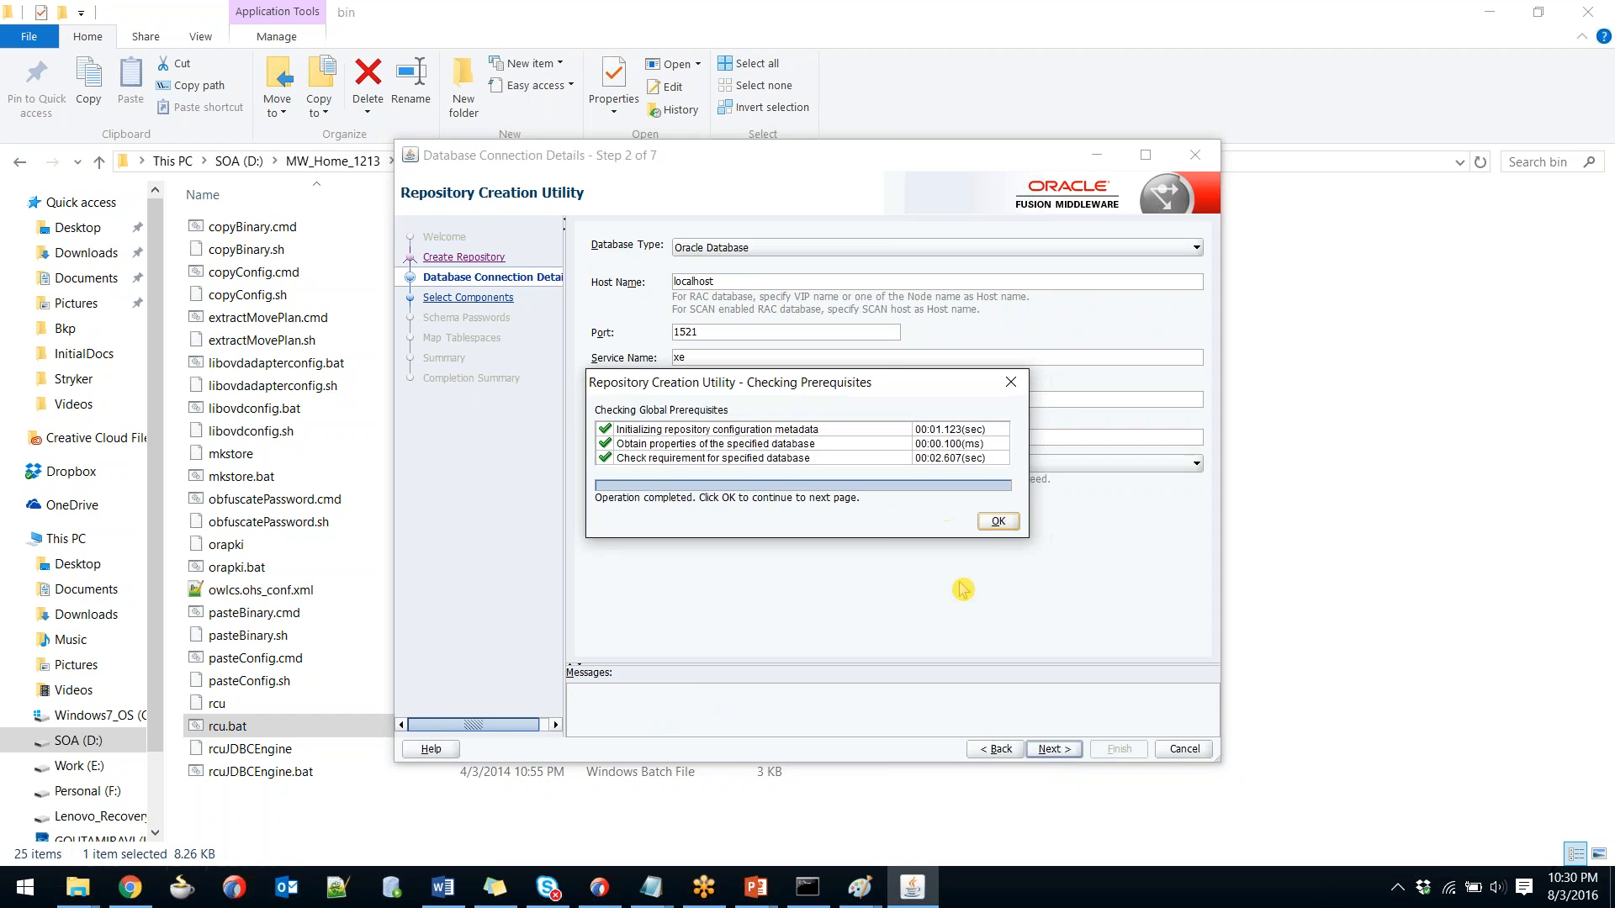
Accept the completed checks and tick SOA Suite in Select Components under the DEV1 prefix.
left_click(997, 529)
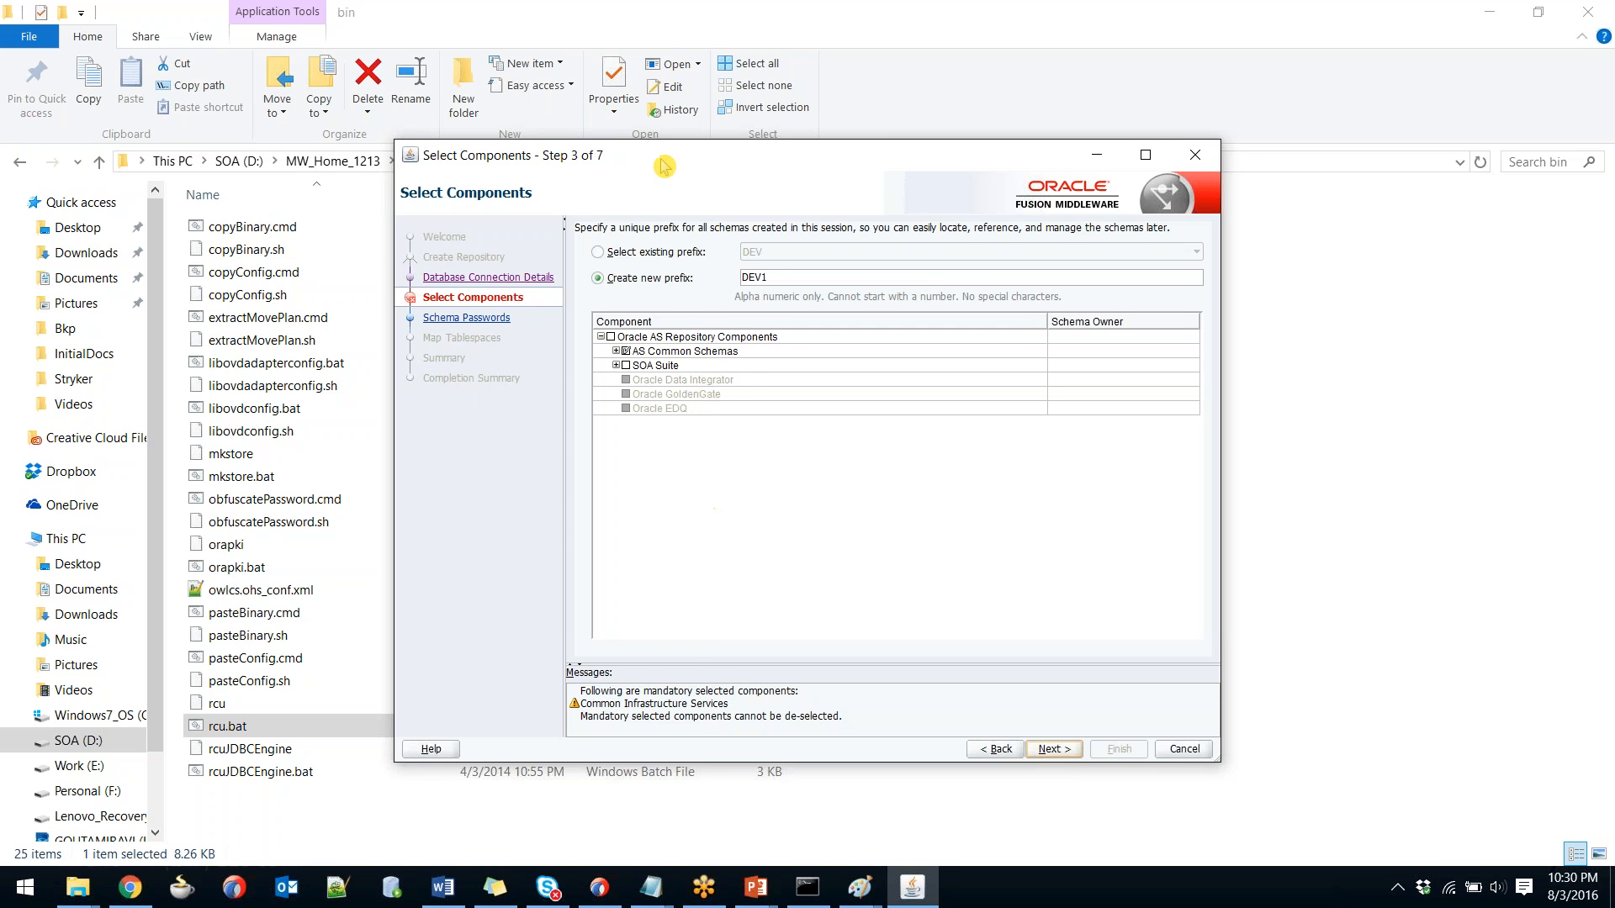
left_click_drag(665, 166, 695, 148)
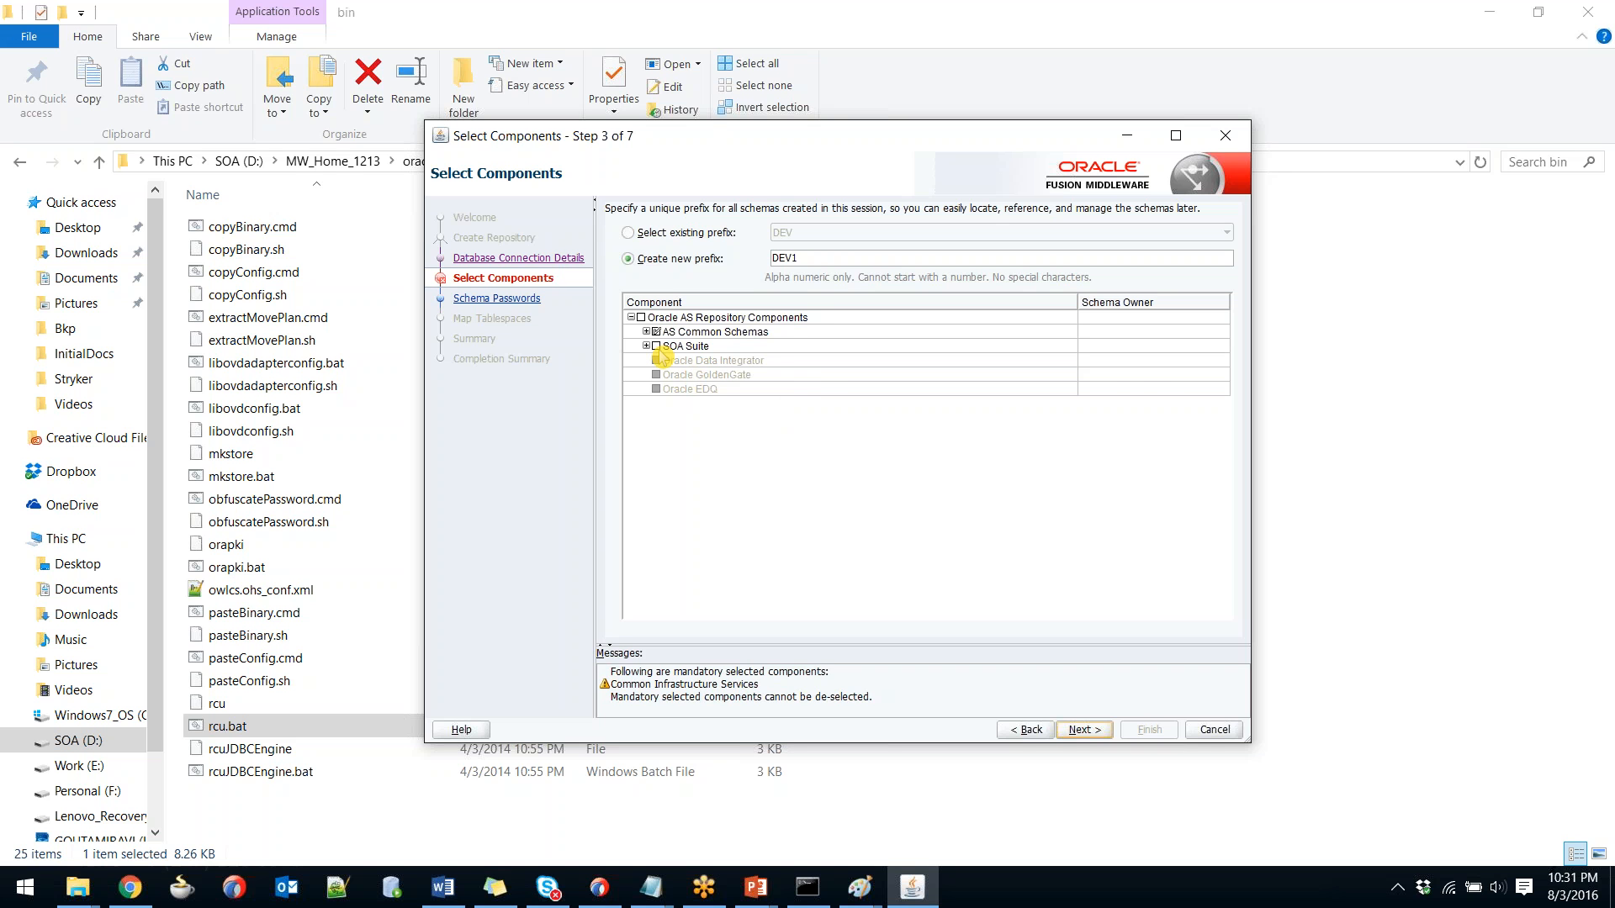
left_click(657, 348)
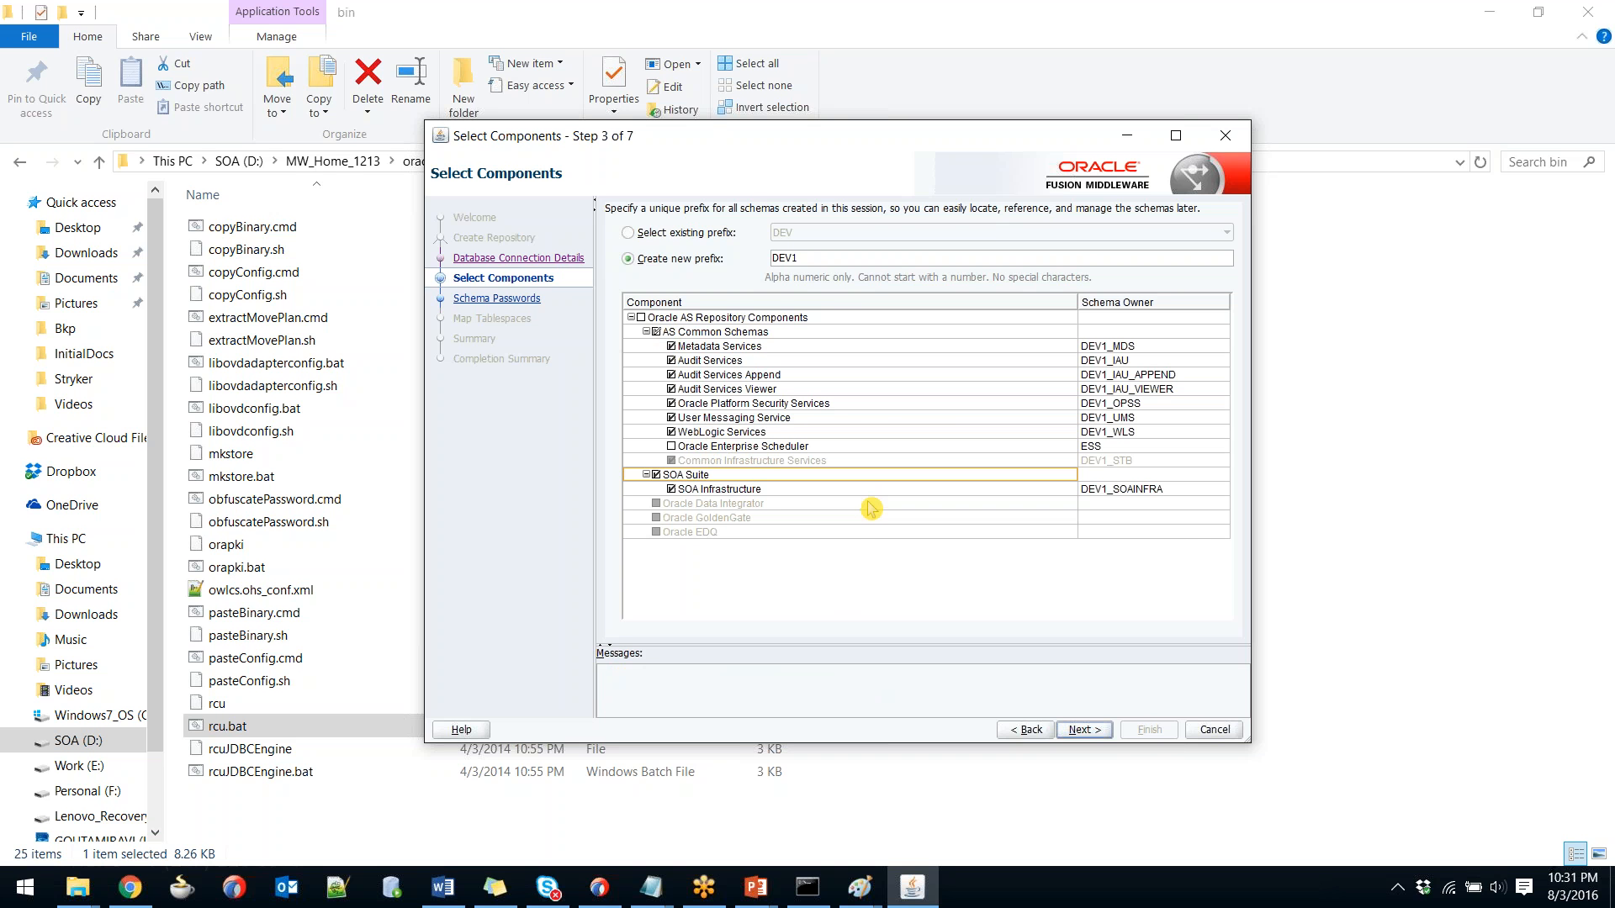
left_click(1295, 498)
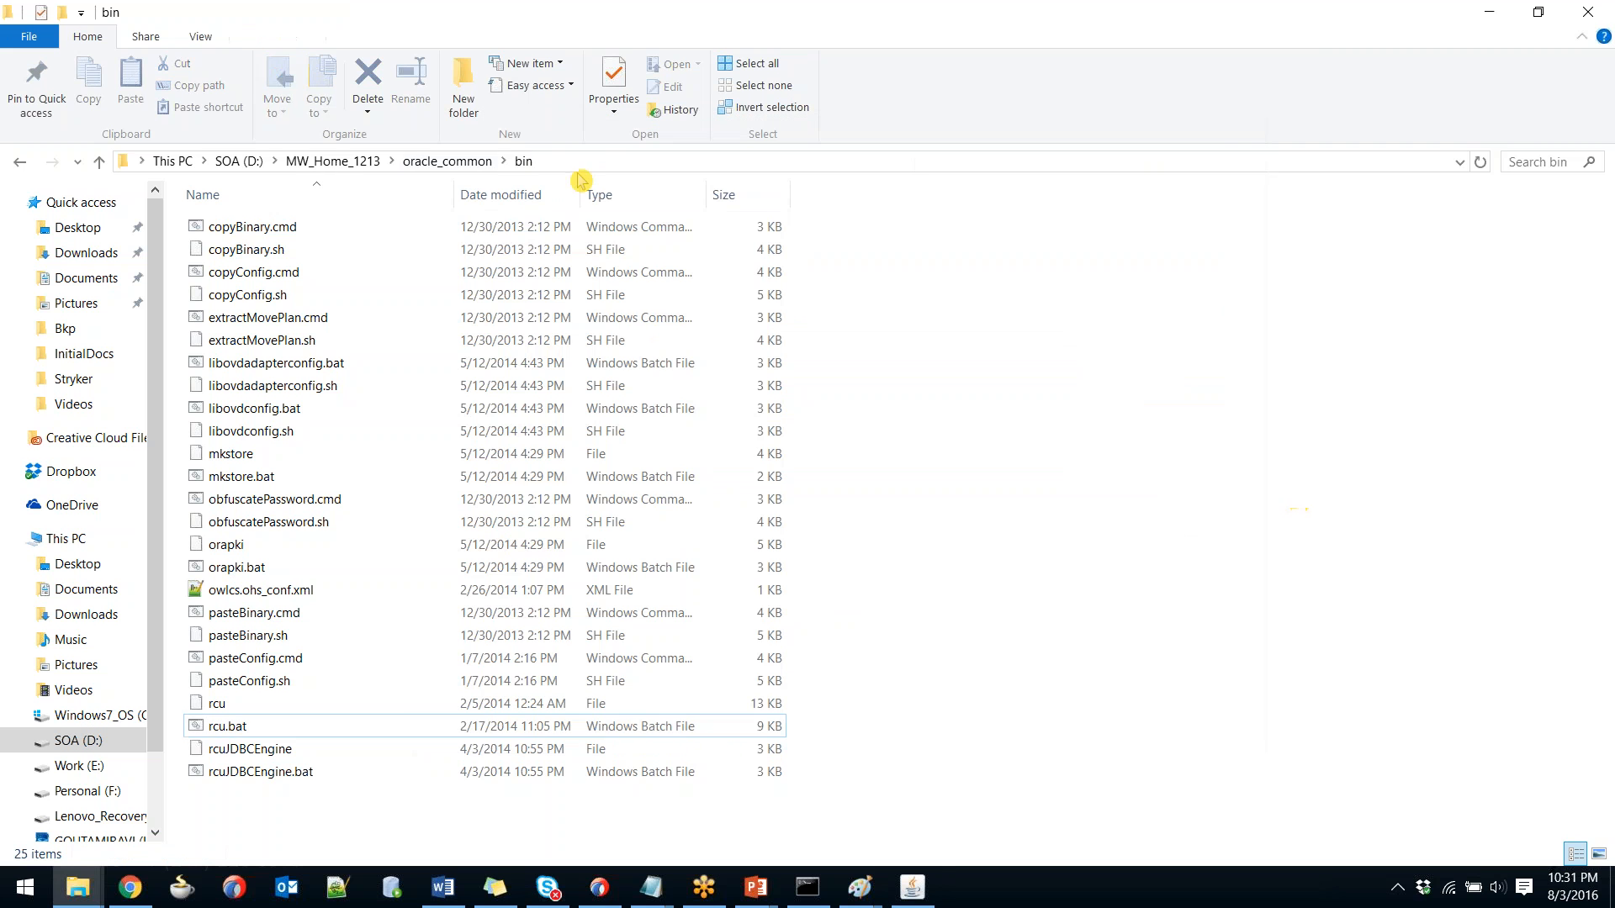
Highlight the blog's Step 6 rcu.bat path and open MW_Home_1213\oracle_common in Explorer.
left_click(323, 162)
key("alt+Tab")
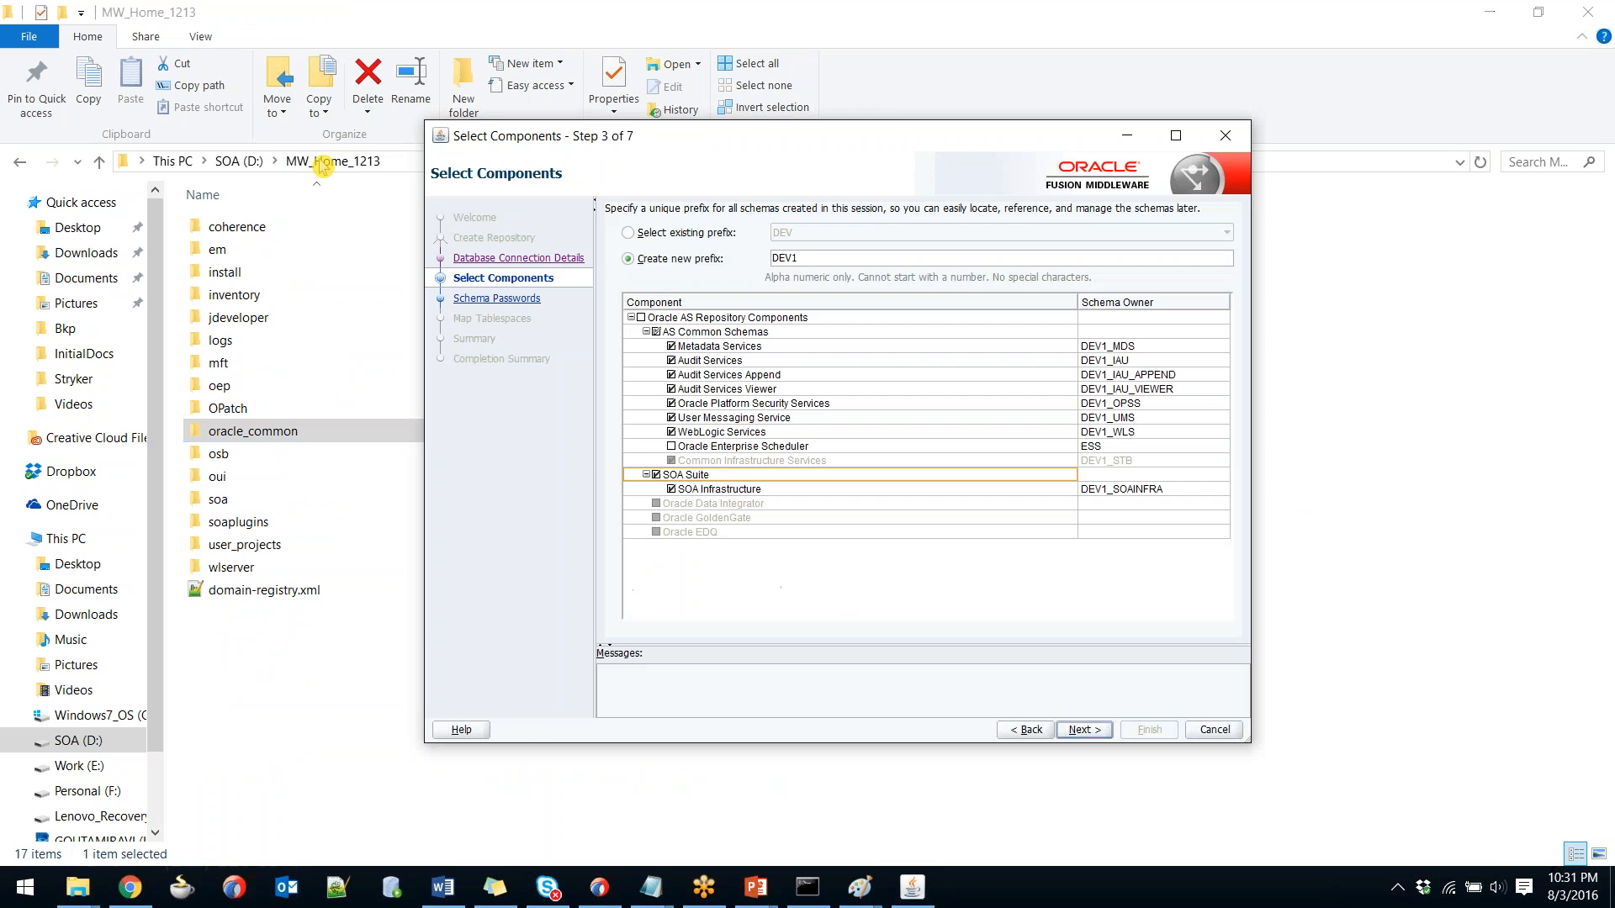
key("alt+Tab")
key("alt+Tab")
key("alt+Tab")
key("alt+Tab")
key("alt+Tab")
key("alt+Tab")
key("alt+Tab")
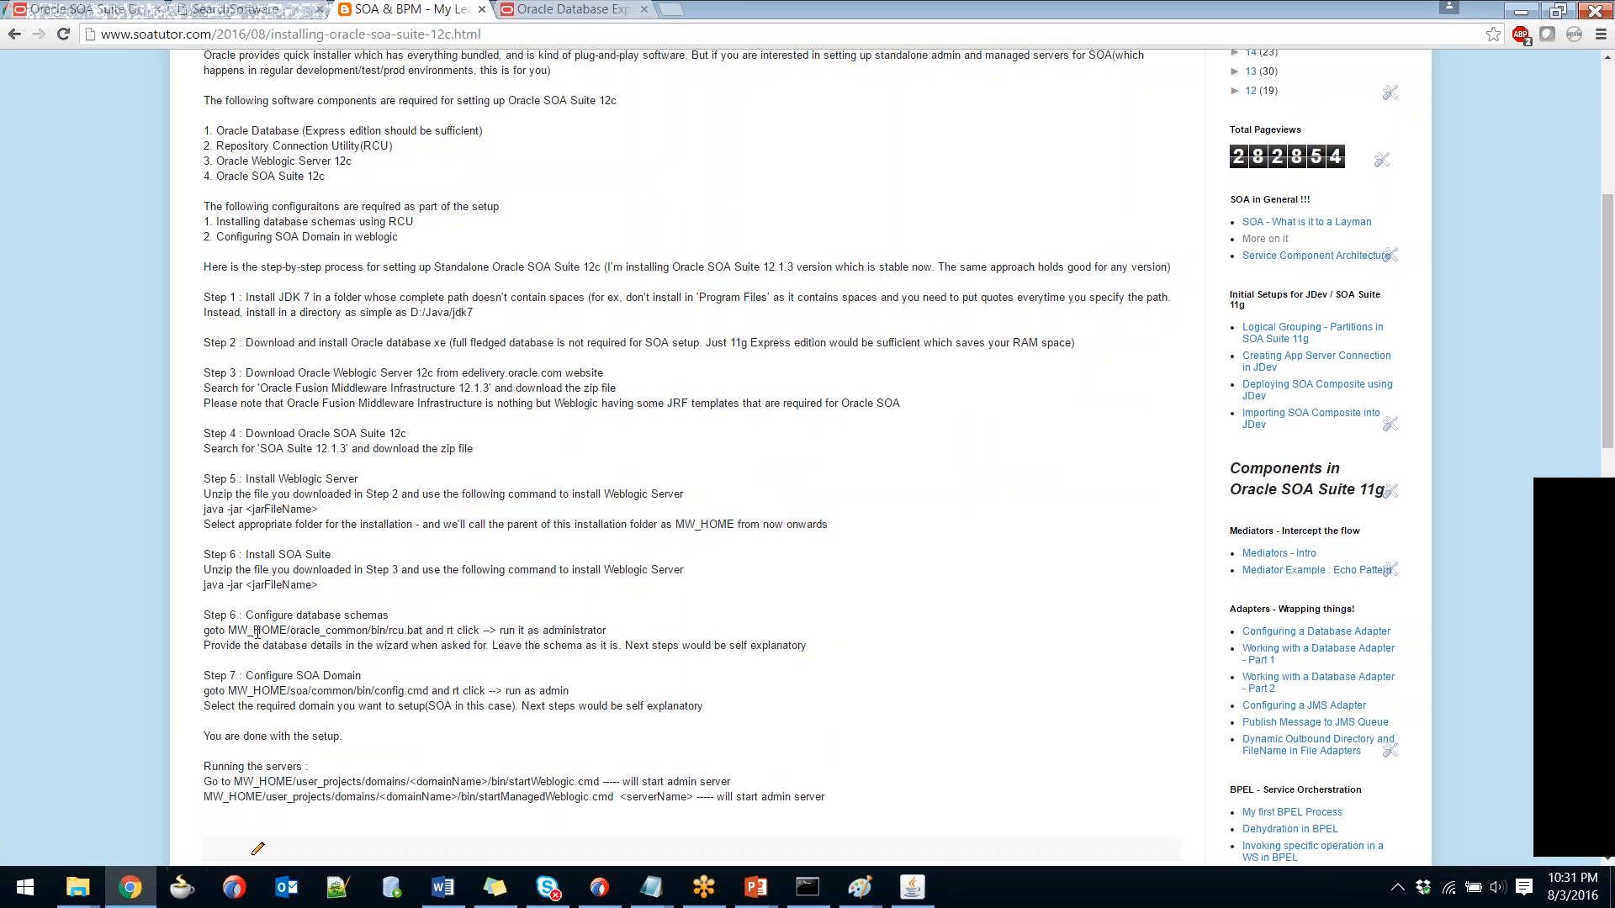
left_click_drag(228, 631, 496, 630)
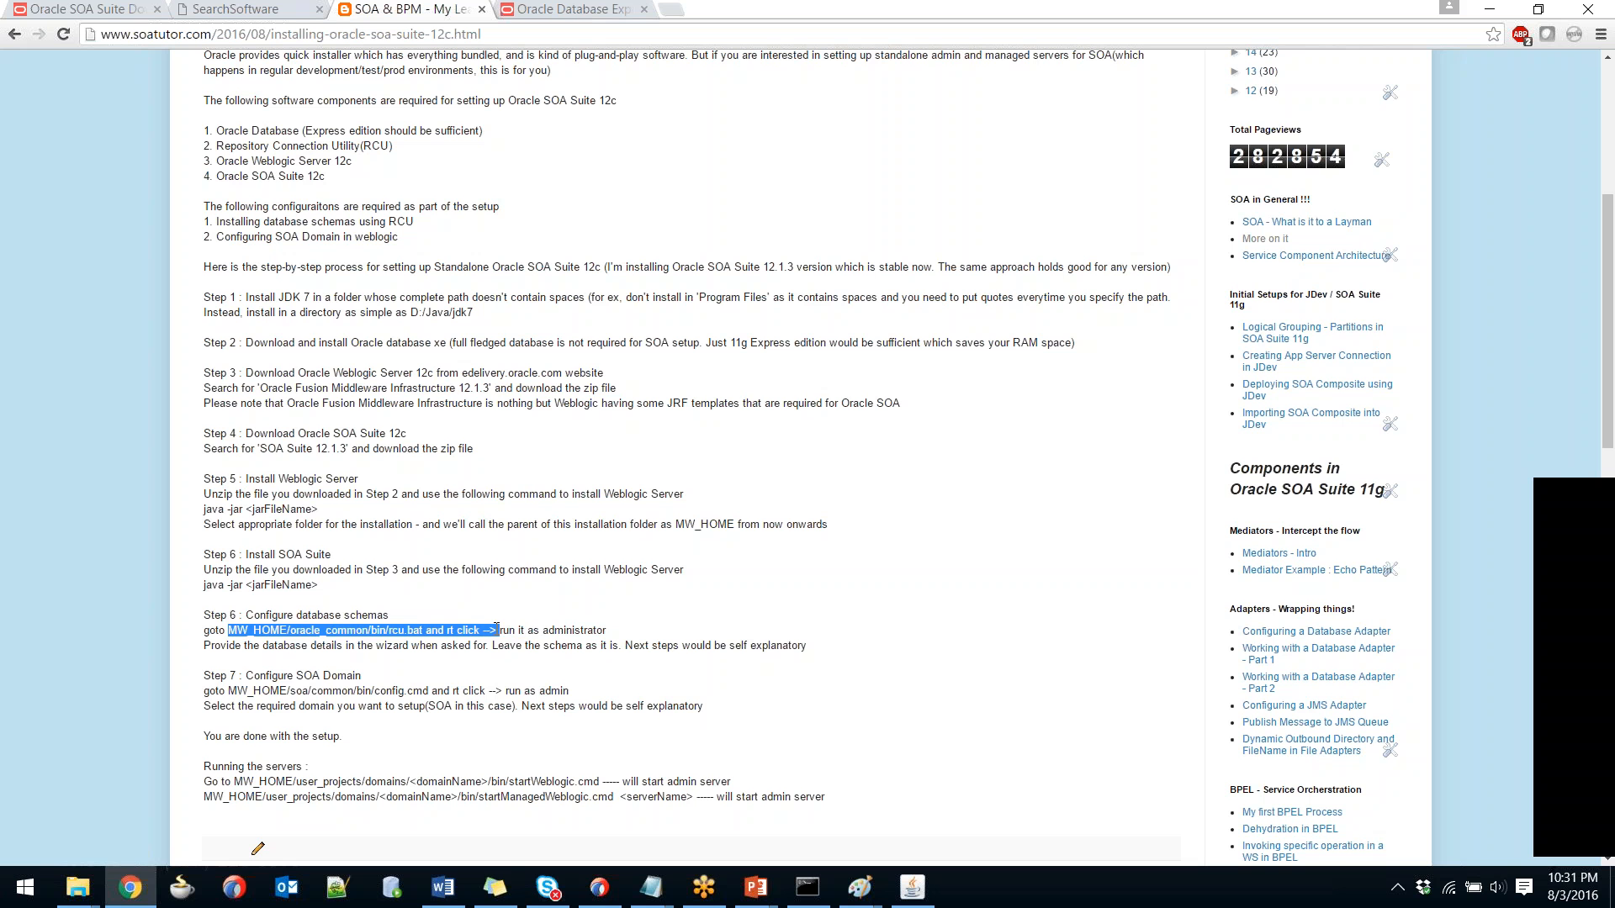
key("alt+Tab")
key("alt+Tab")
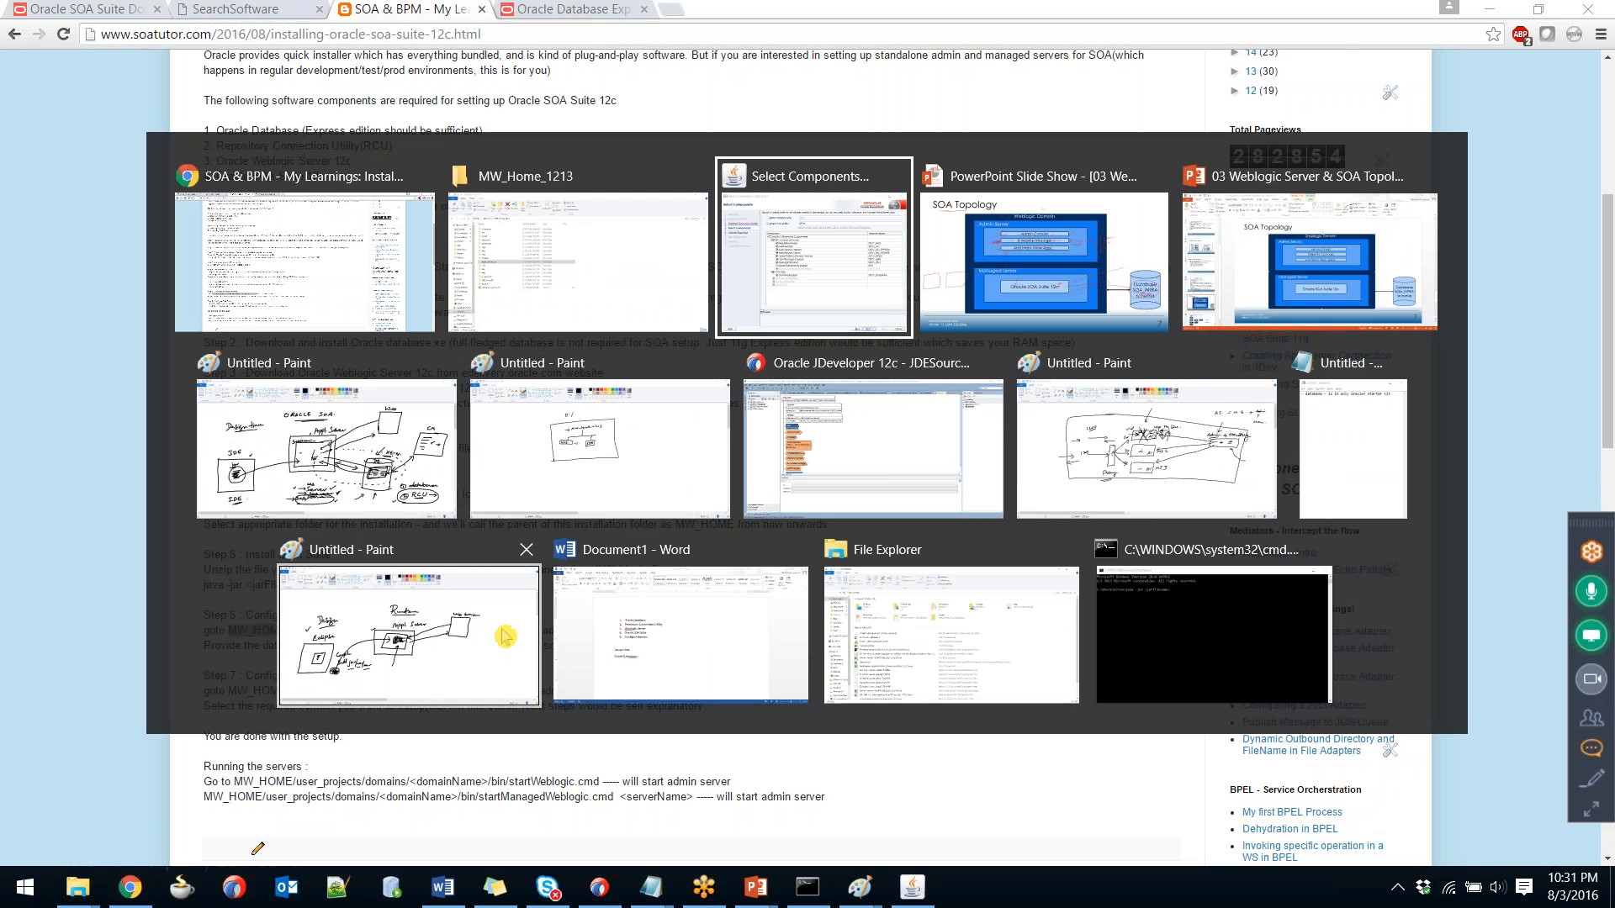
key("alt+shift+Tab")
key("alt+shift+Tab")
key("alt+shift+Tab")
key("alt+Tab")
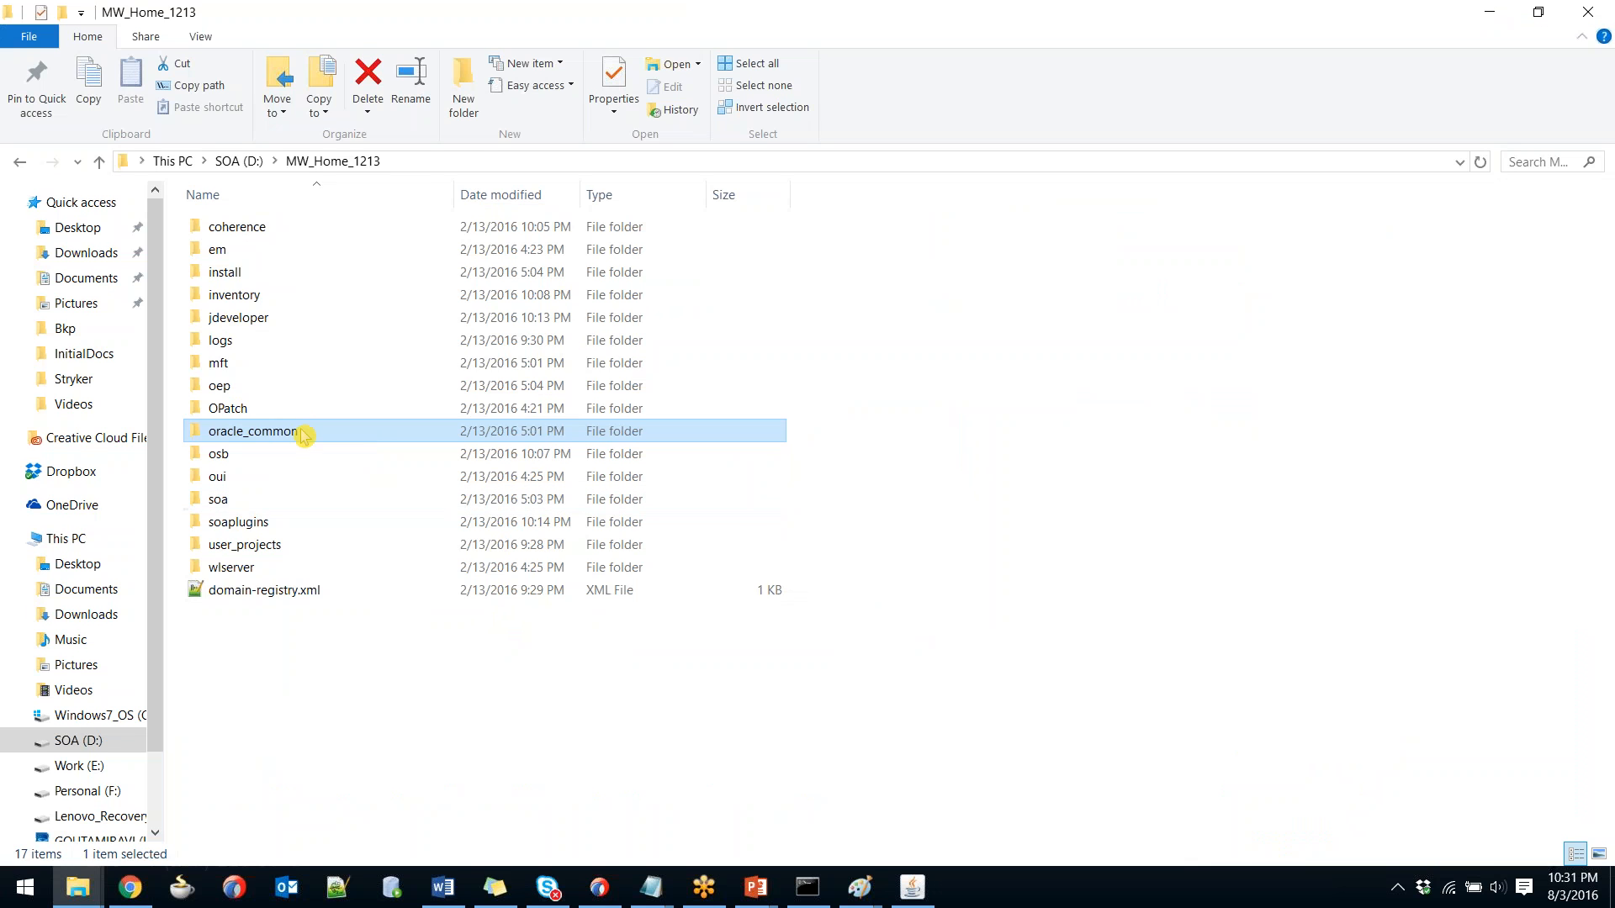
double_click(307, 432)
key("alt+Tab")
key("alt+Tab")
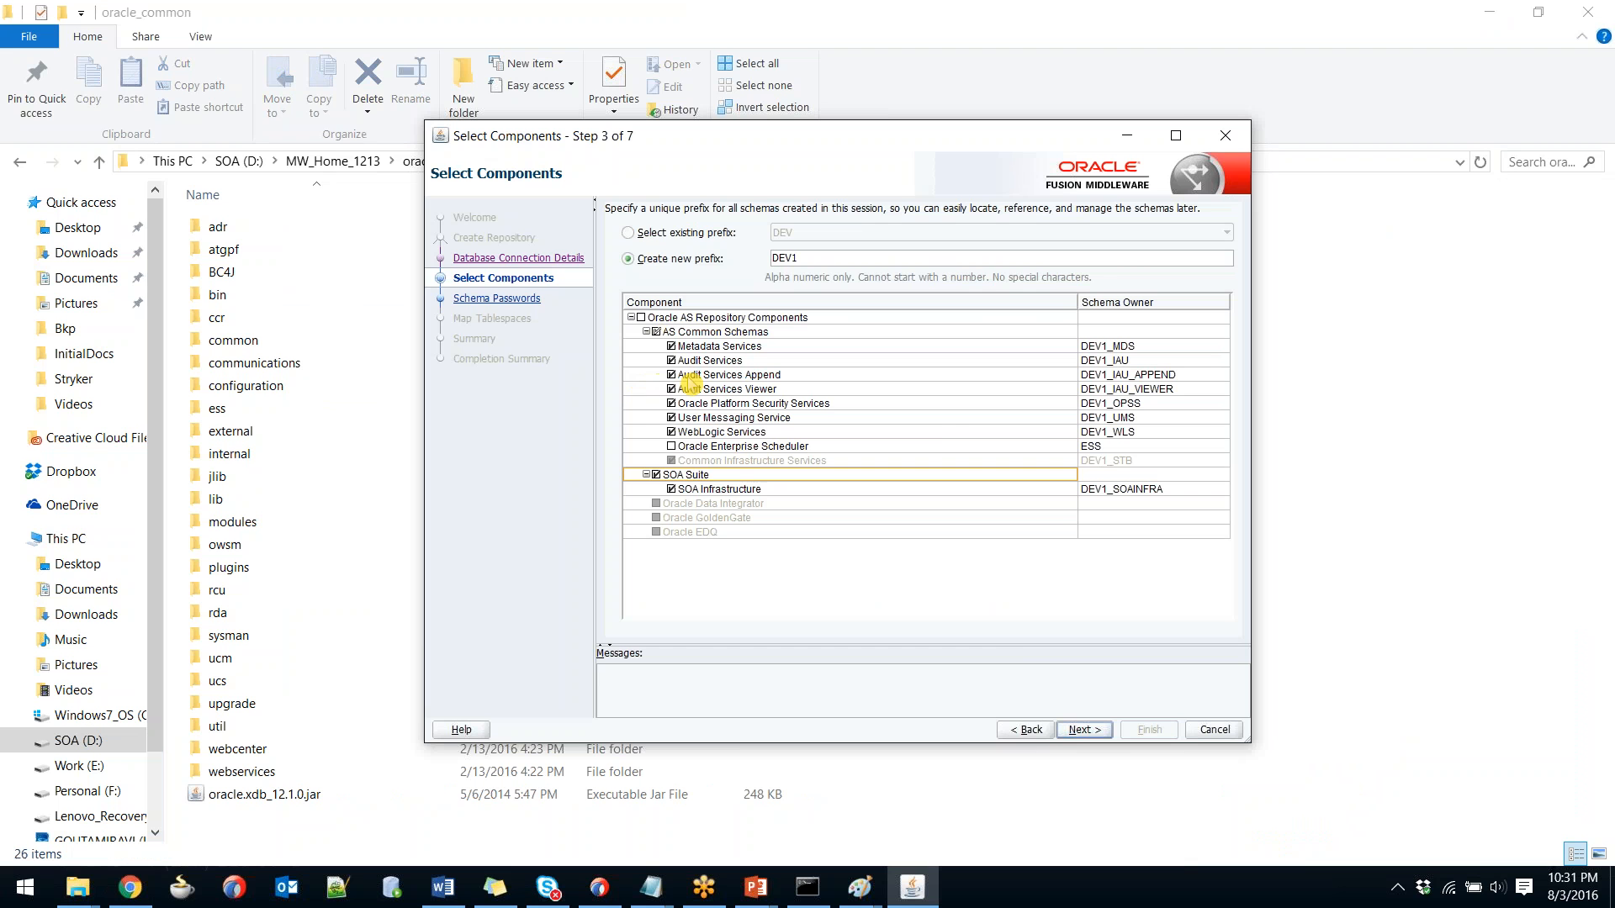
Pass the component prerequisite checks and enter and confirm one password for all schemas.
left_click(1092, 730)
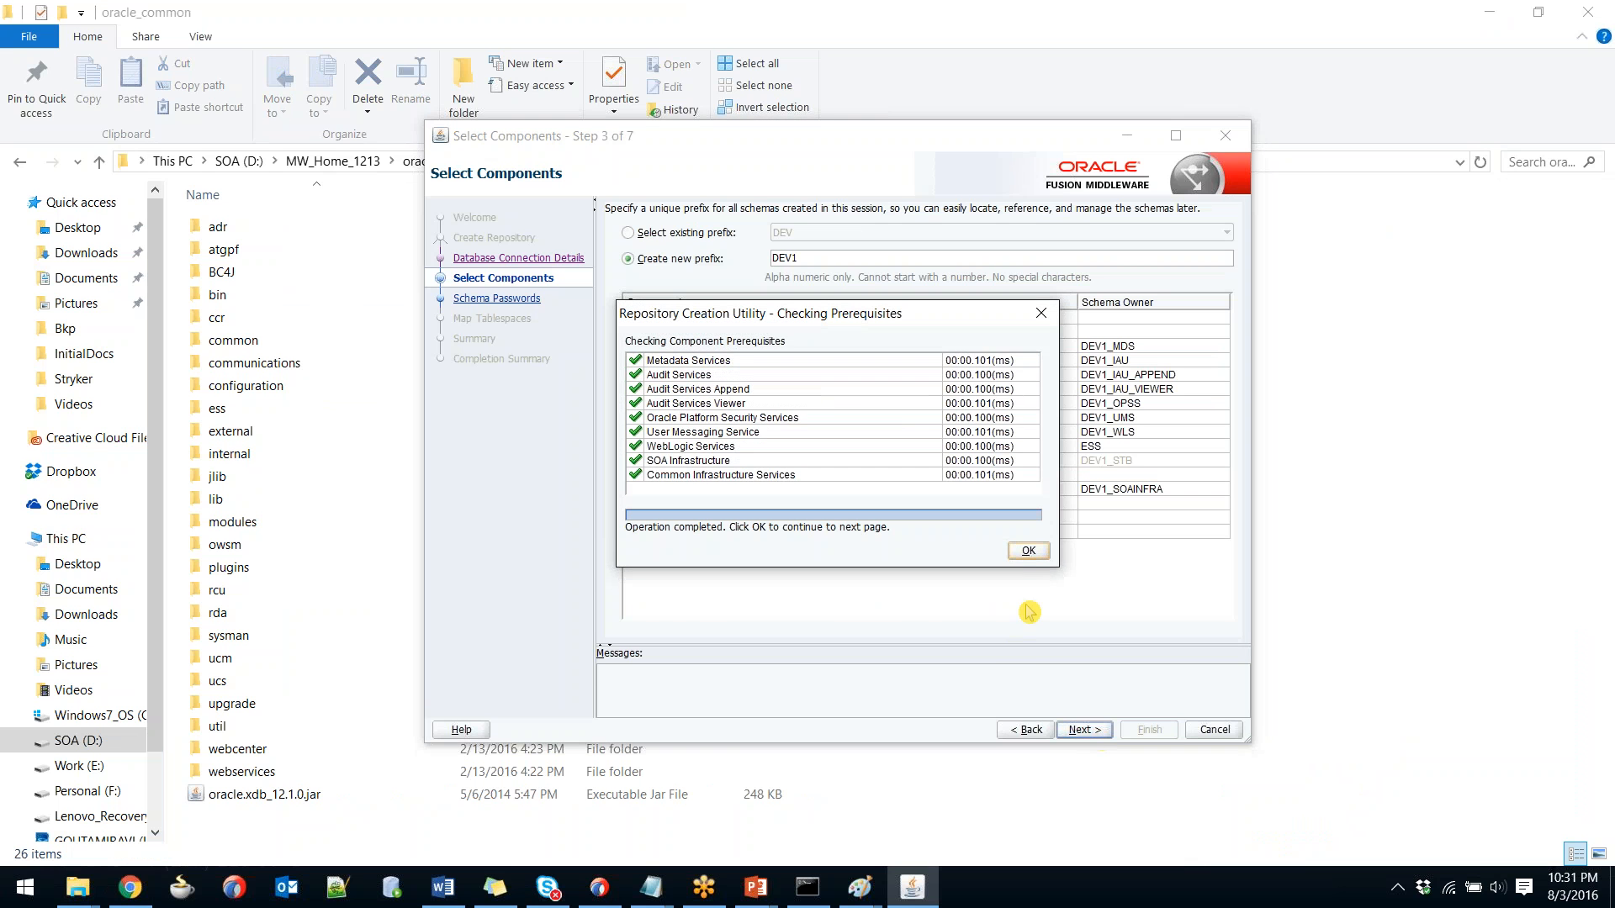
left_click(1028, 551)
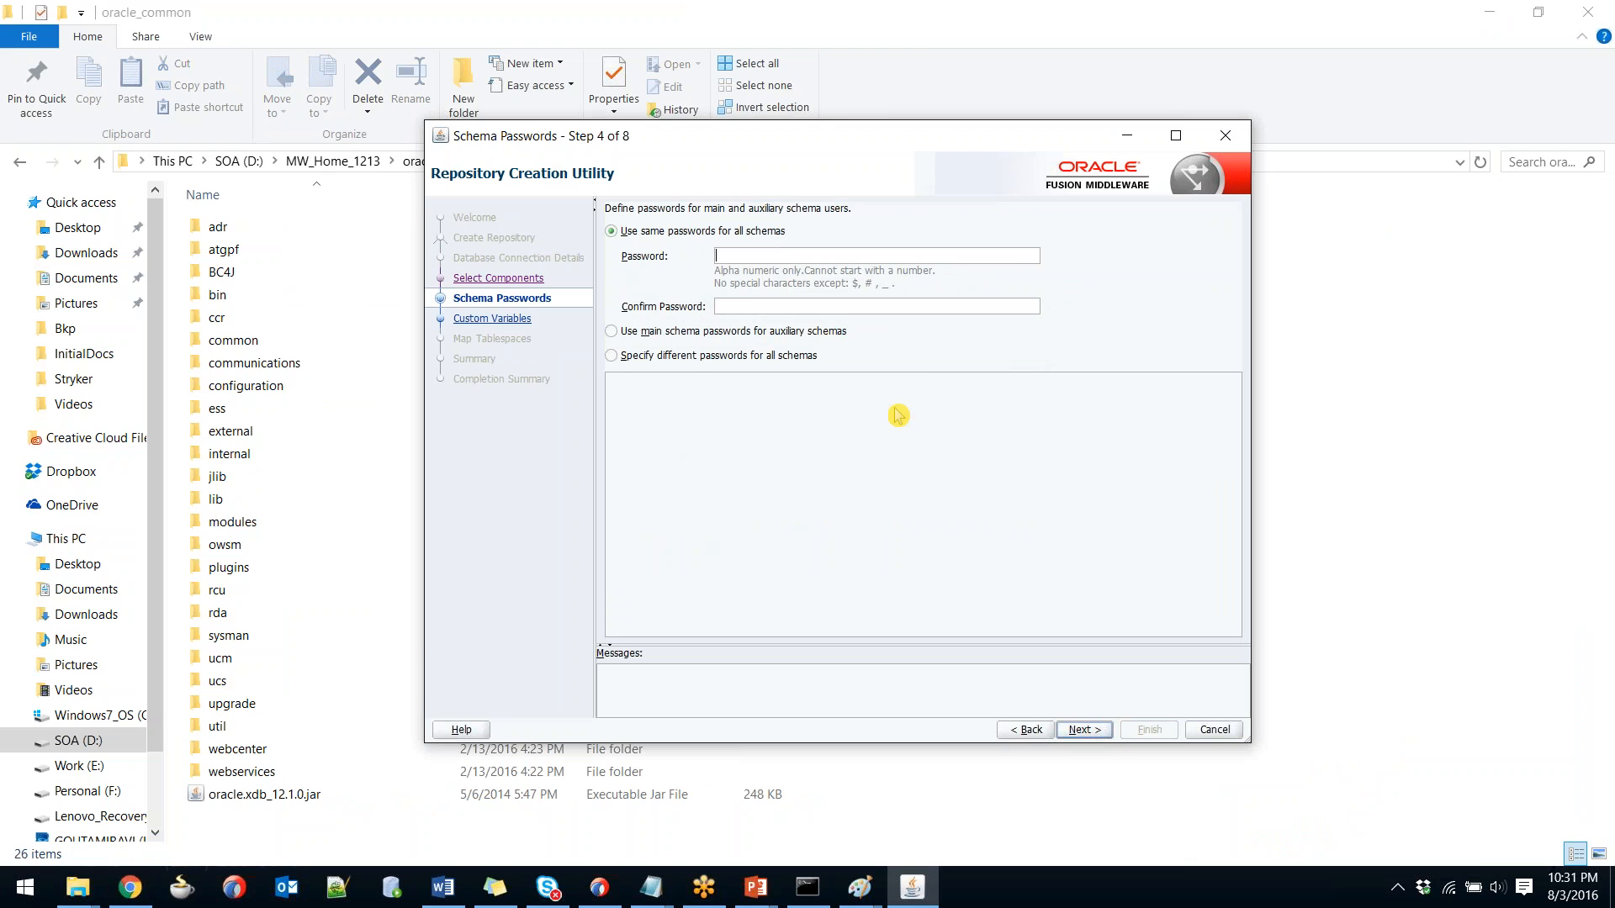
type("••••••••")
key("Tab")
type("•••••••••")
Advance through Custom Variables to Map Tablespaces, then cancel and confirm exiting the wizard.
left_click(1082, 730)
left_click(1082, 730)
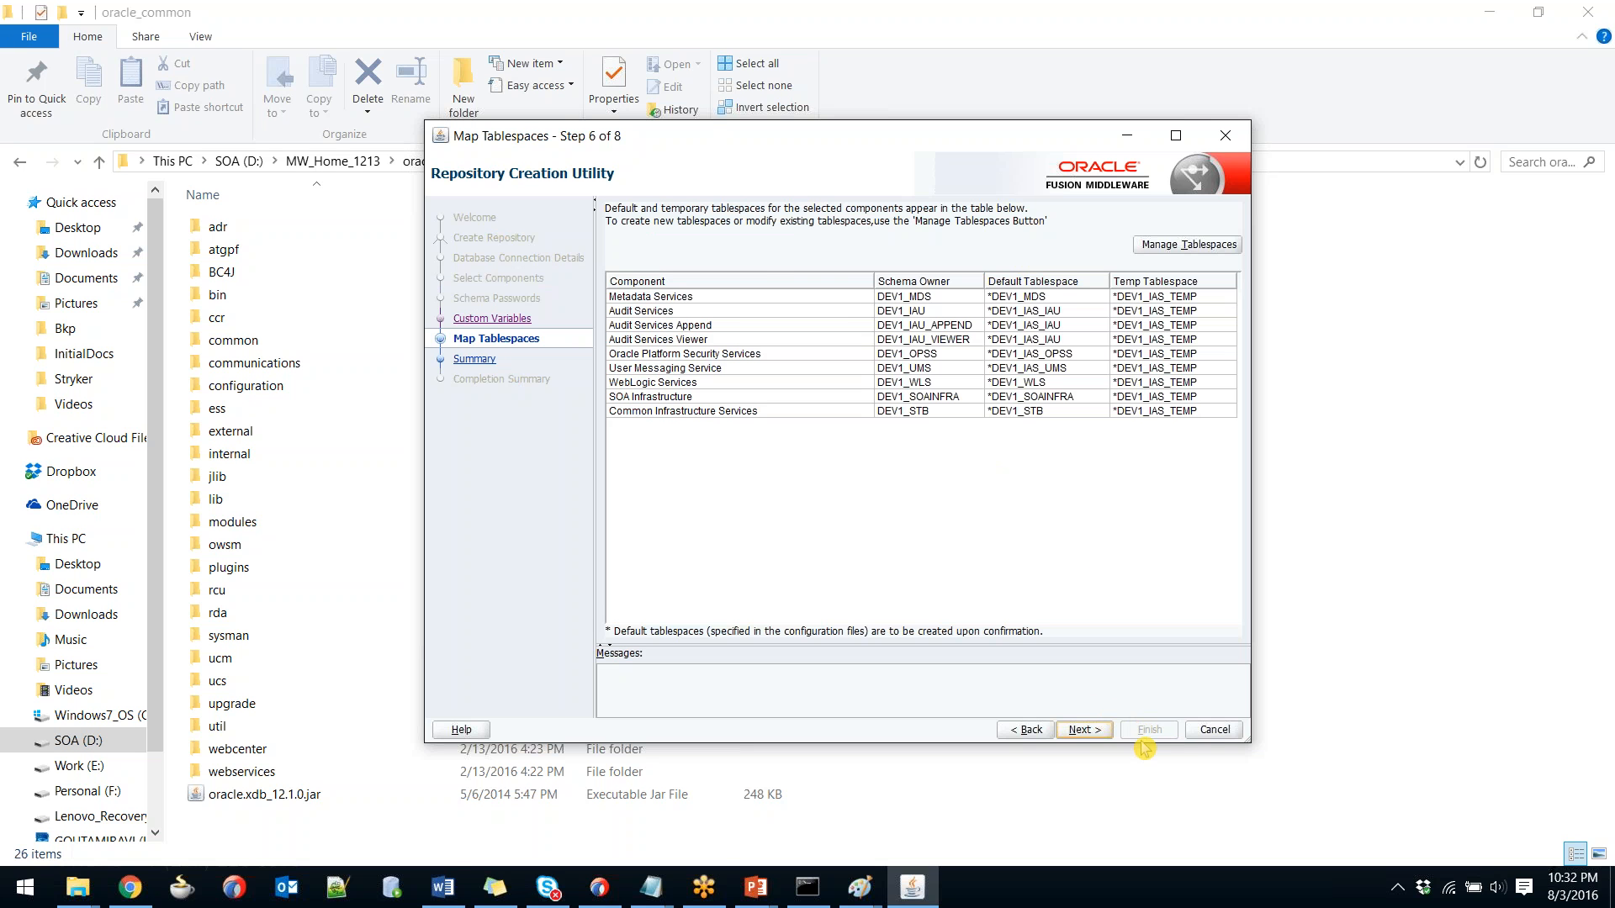
left_click(1215, 729)
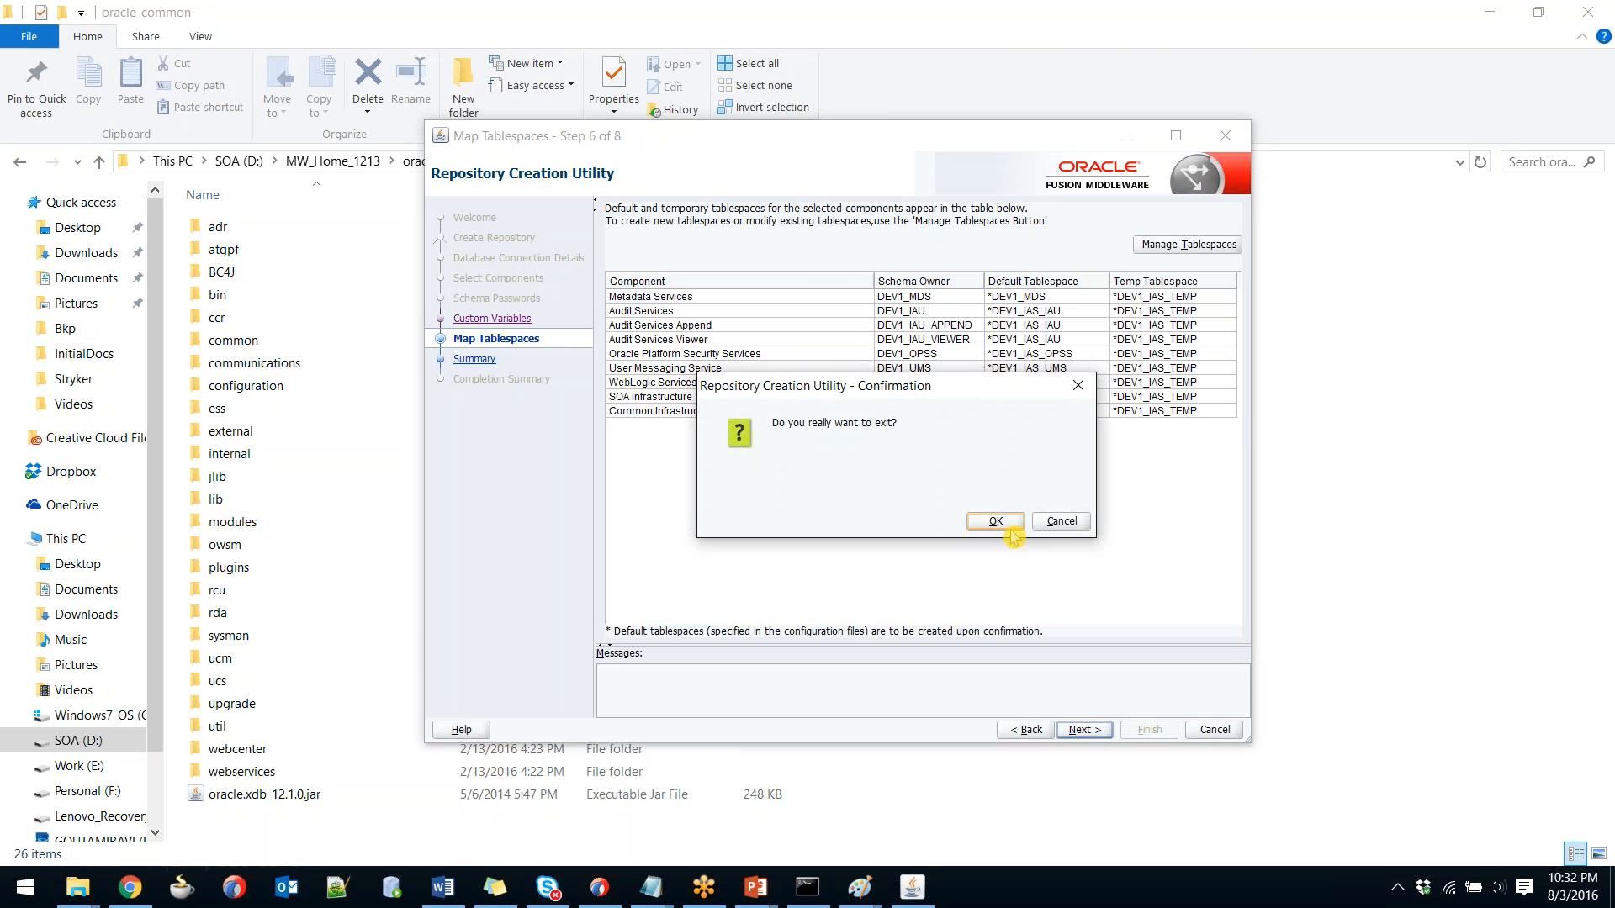
left_click(1010, 528)
Tick RCU, darken the DB schema box, and draw arrows into and beyond the SOA Domain ellipse.
key("alt+Tab")
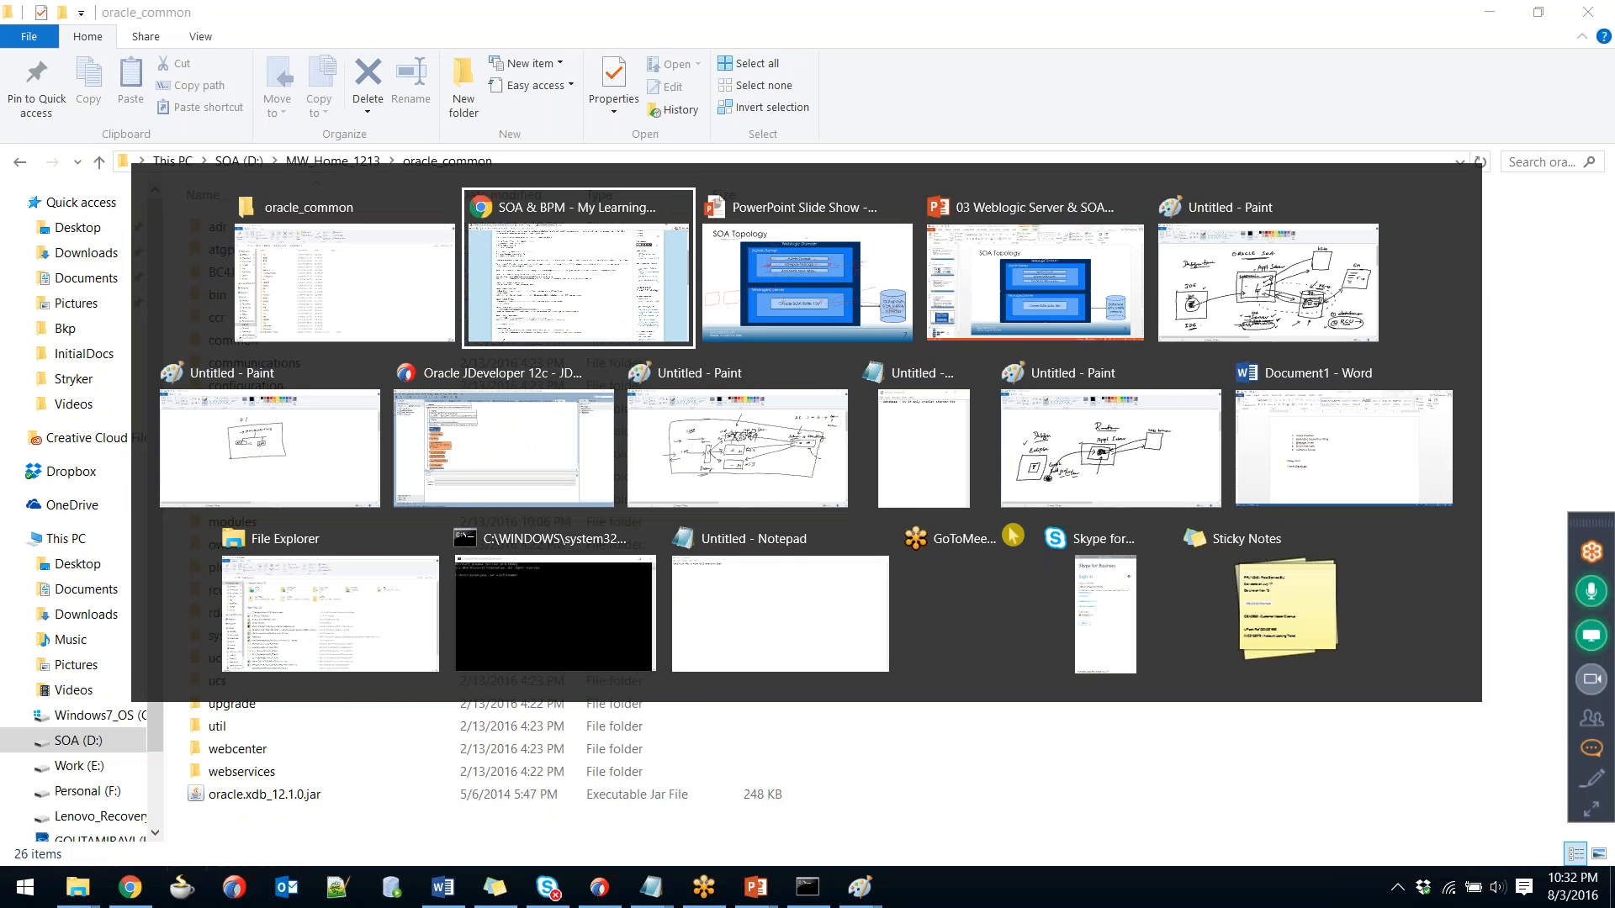
key("alt+Tab")
key("alt+Tab")
key("alt+Tab")
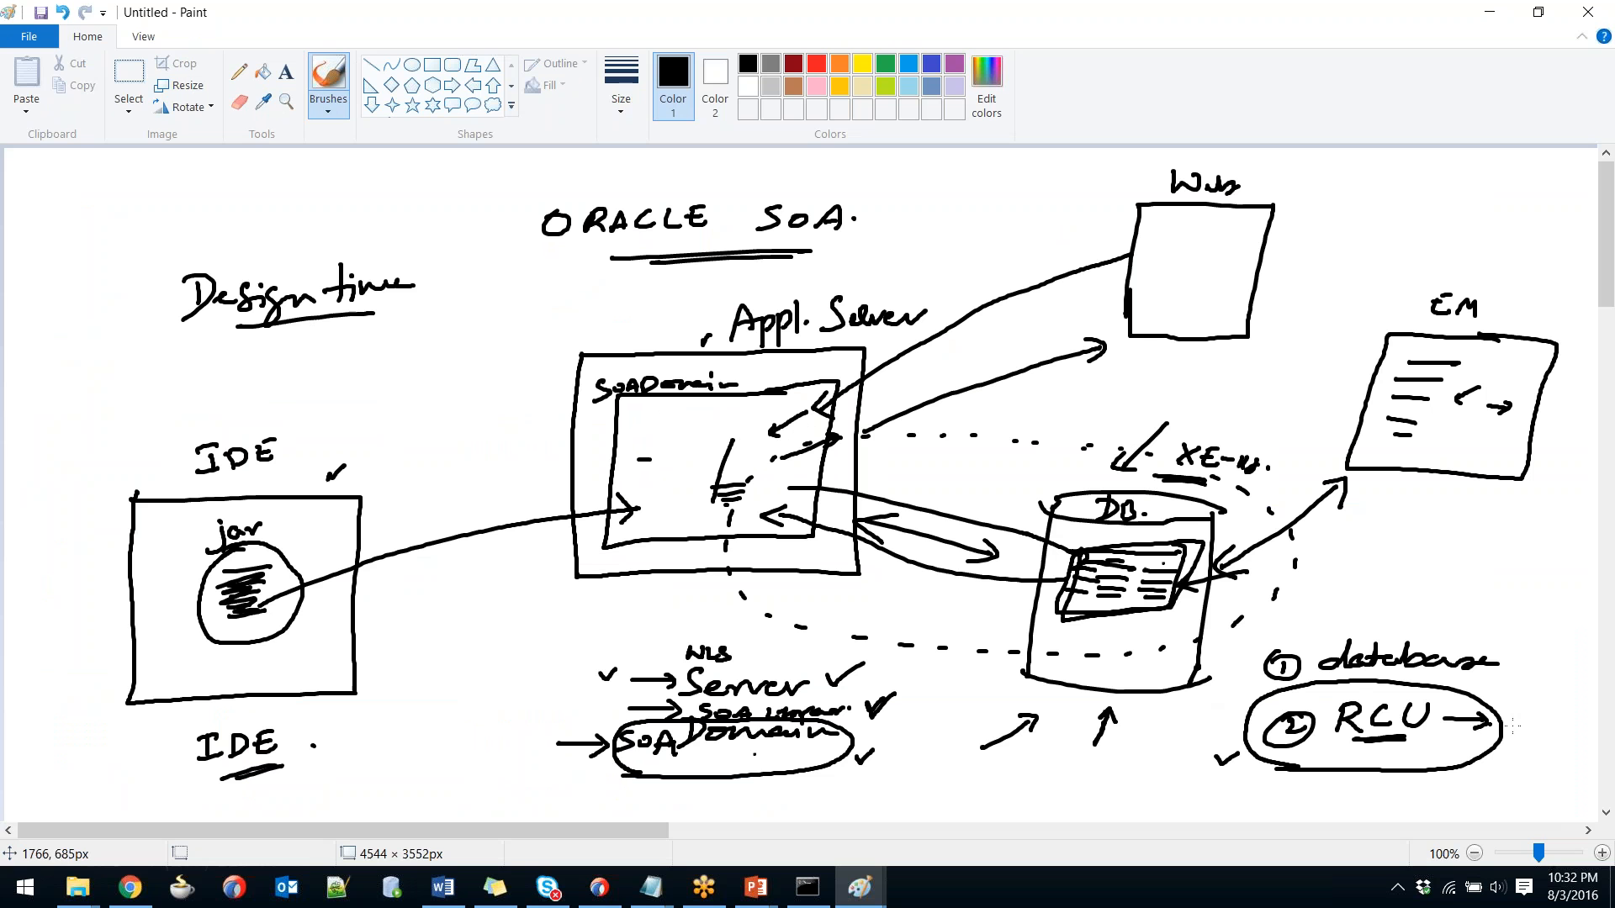
left_click_drag(1490, 732, 1541, 723)
mouse_move(1101, 565)
left_mouse_down()
mouse_move(1125, 582)
mouse_move(1102, 588)
mouse_move(1075, 559)
left_mouse_up()
mouse_move(951, 767)
left_mouse_down()
mouse_move(920, 744)
mouse_move(872, 751)
left_mouse_up()
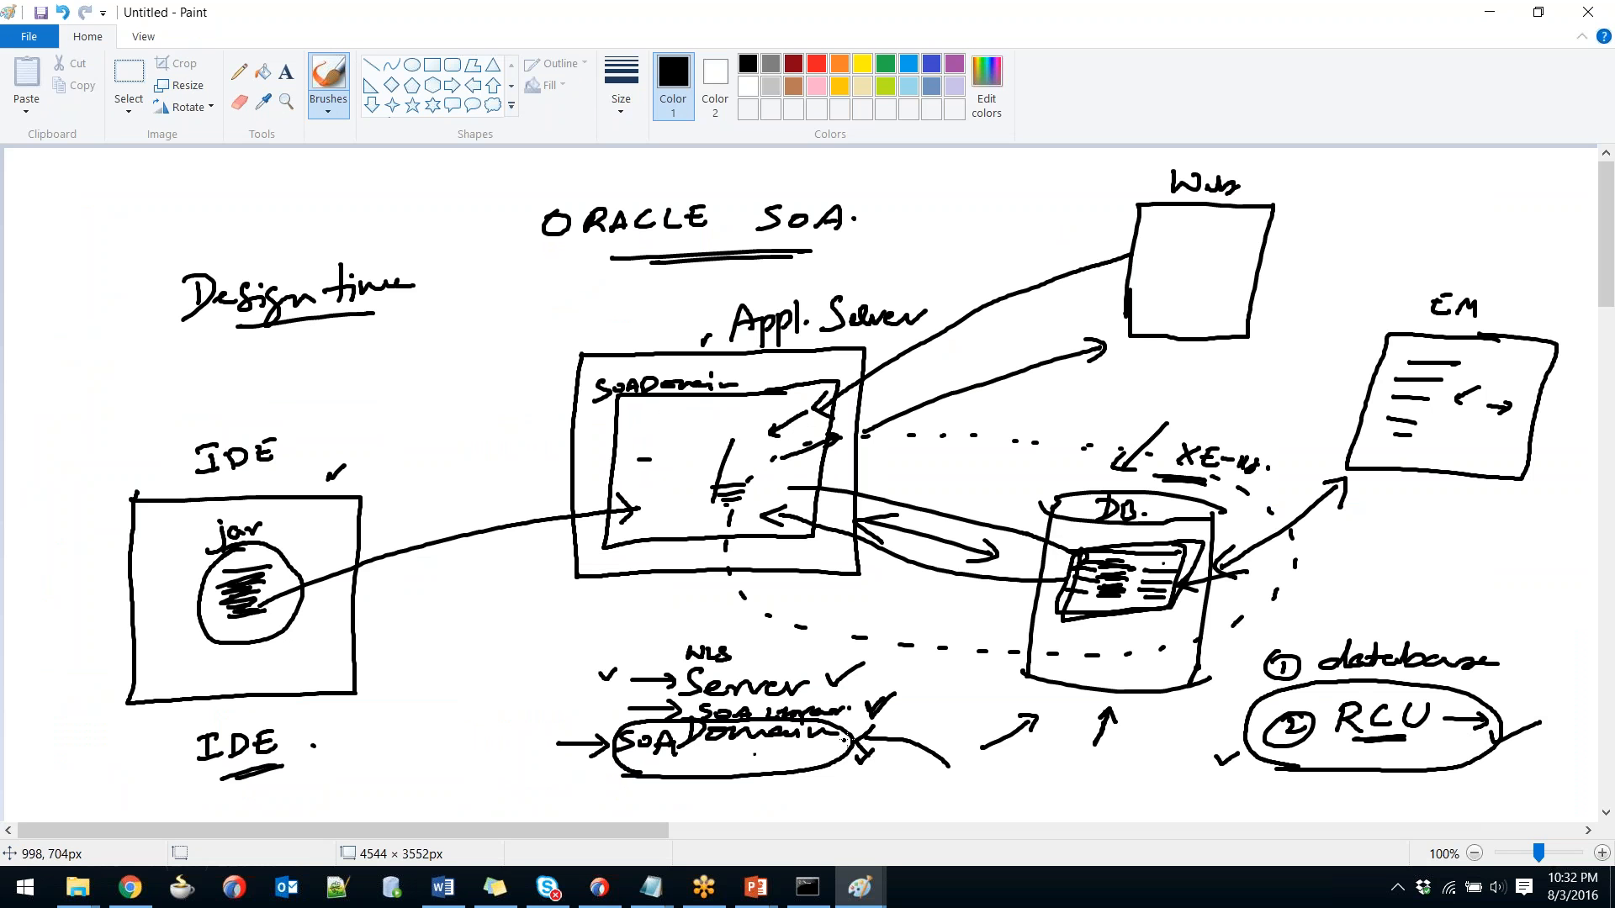
mouse_move(730, 793)
left_mouse_down()
mouse_move(751, 763)
mouse_move(950, 740)
mouse_move(1201, 744)
mouse_move(1178, 753)
left_mouse_up()
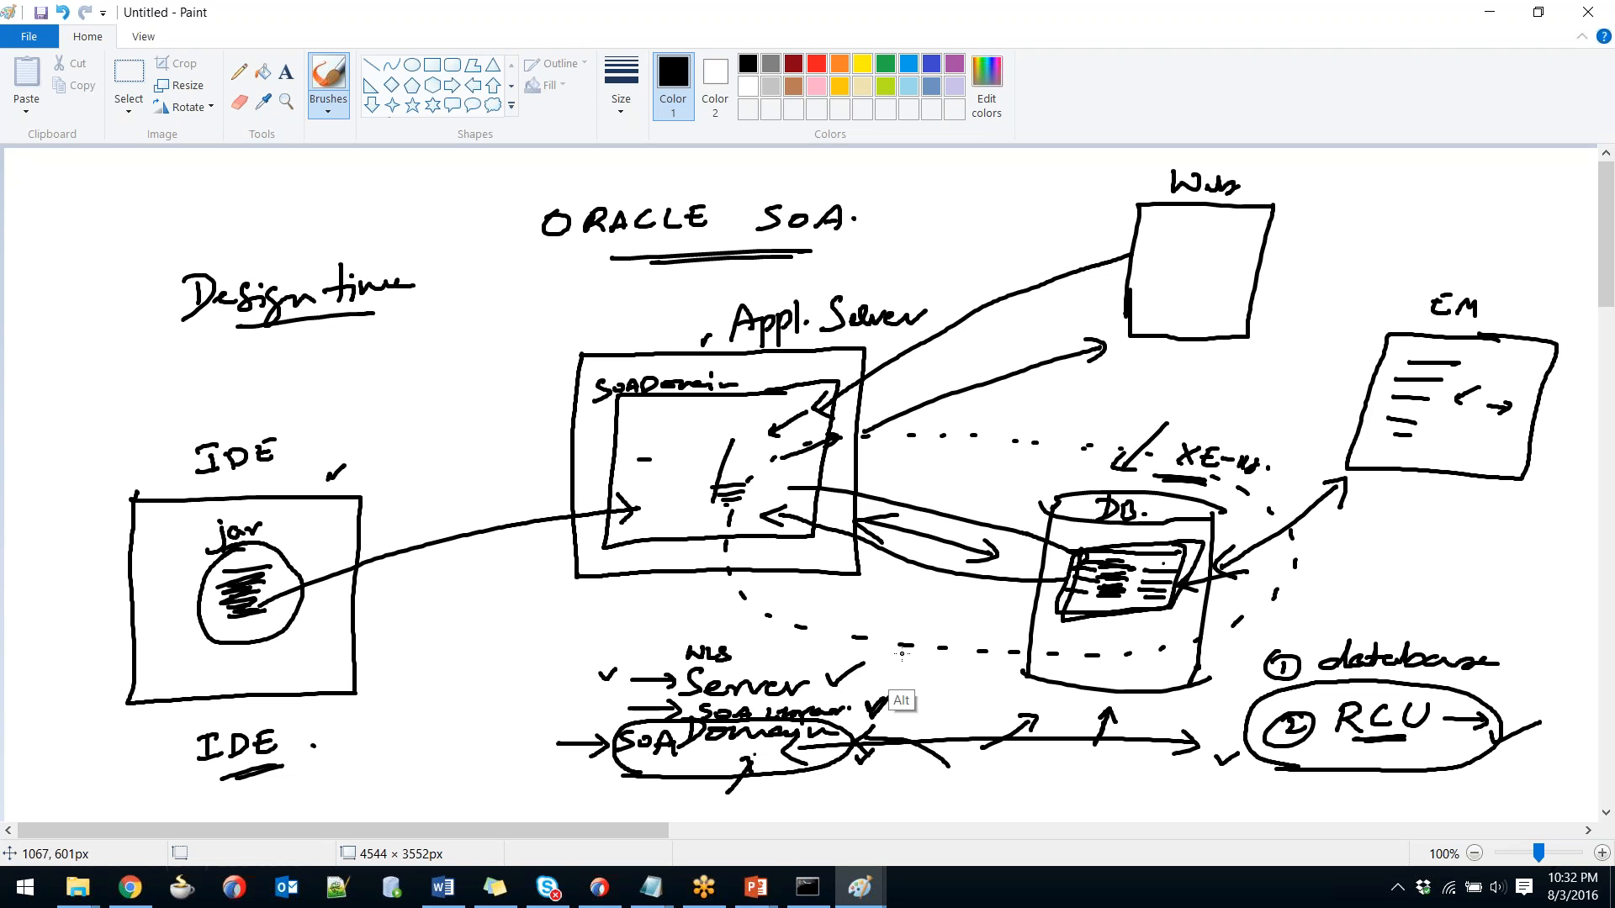
key("alt+Tab")
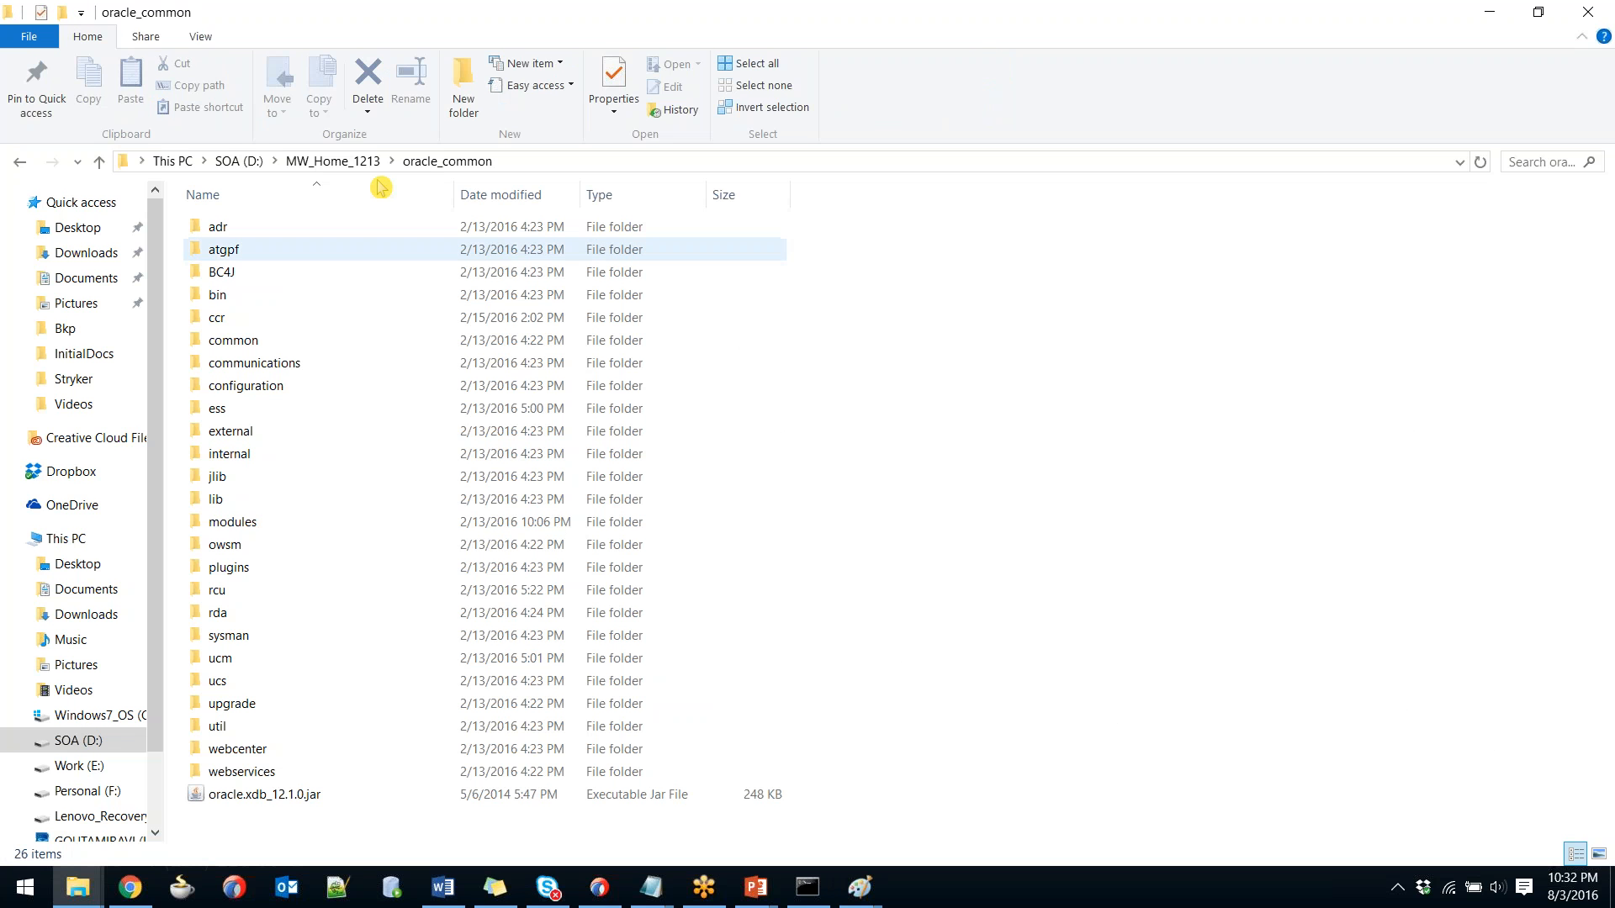
Run MW_Home_1213\soa\common\bin\config.cmd as administrator.
left_click(349, 164)
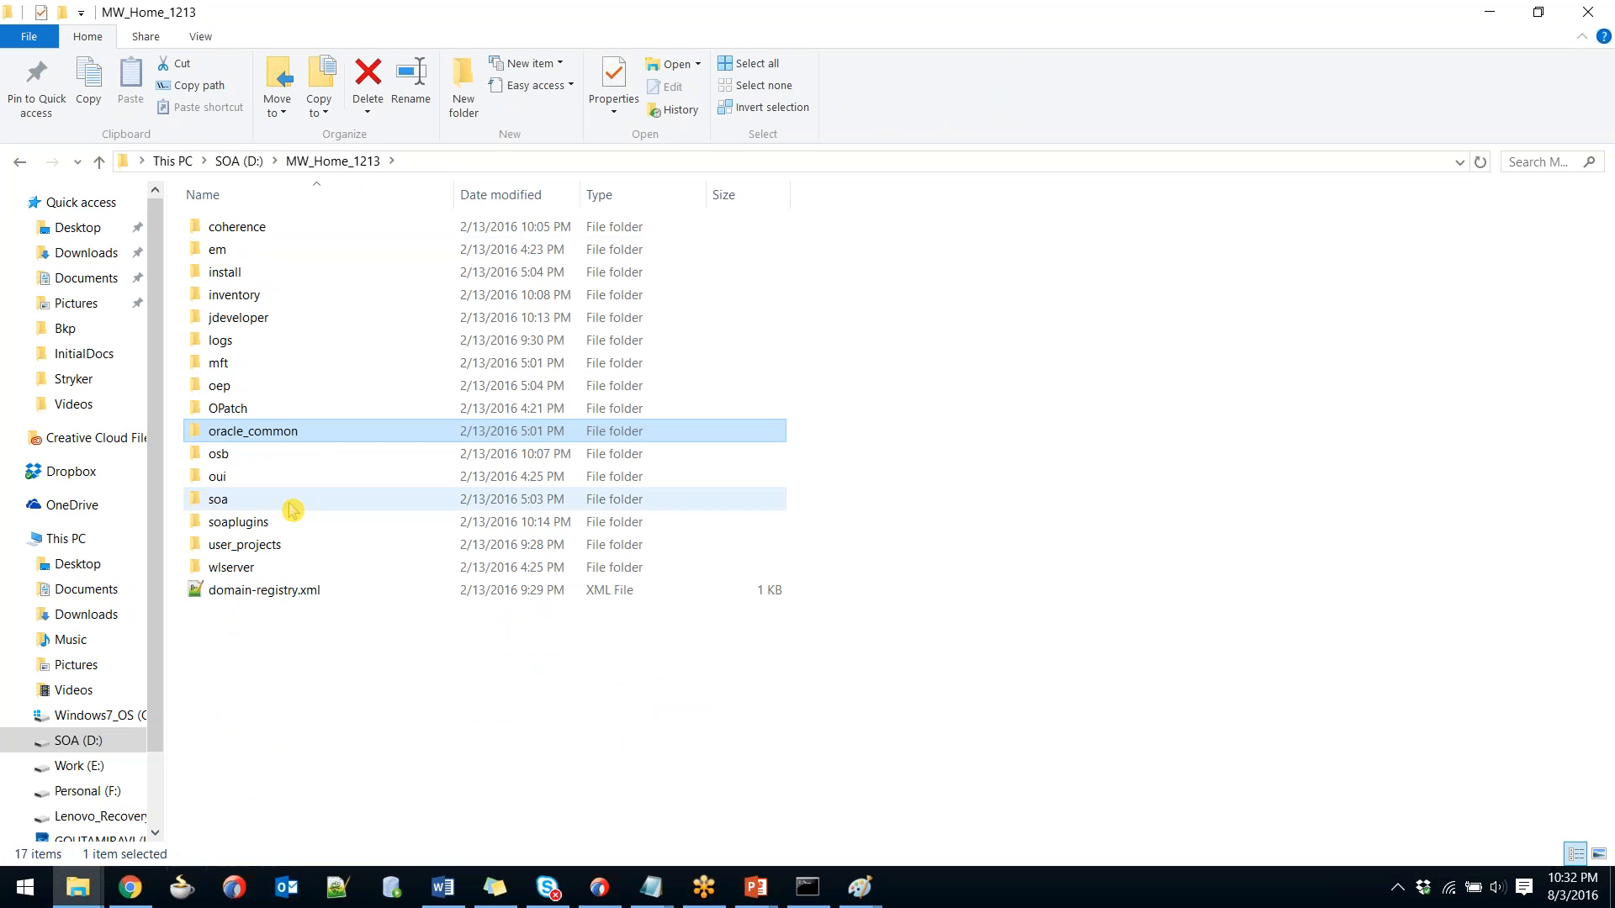
mouse_move(292, 510)
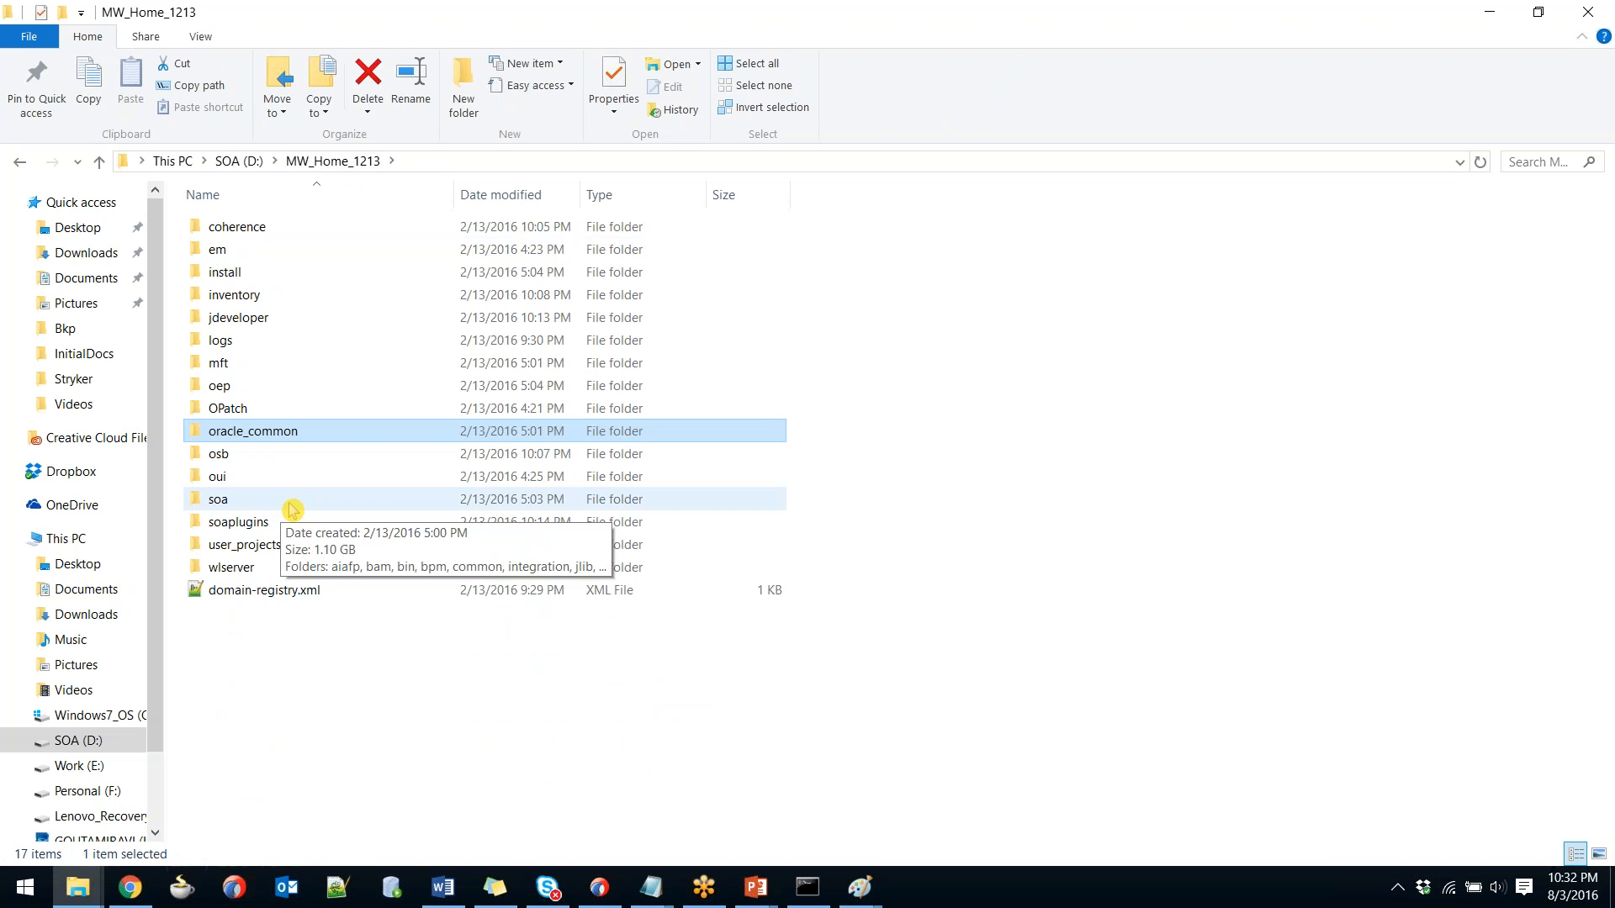
double_click(292, 508)
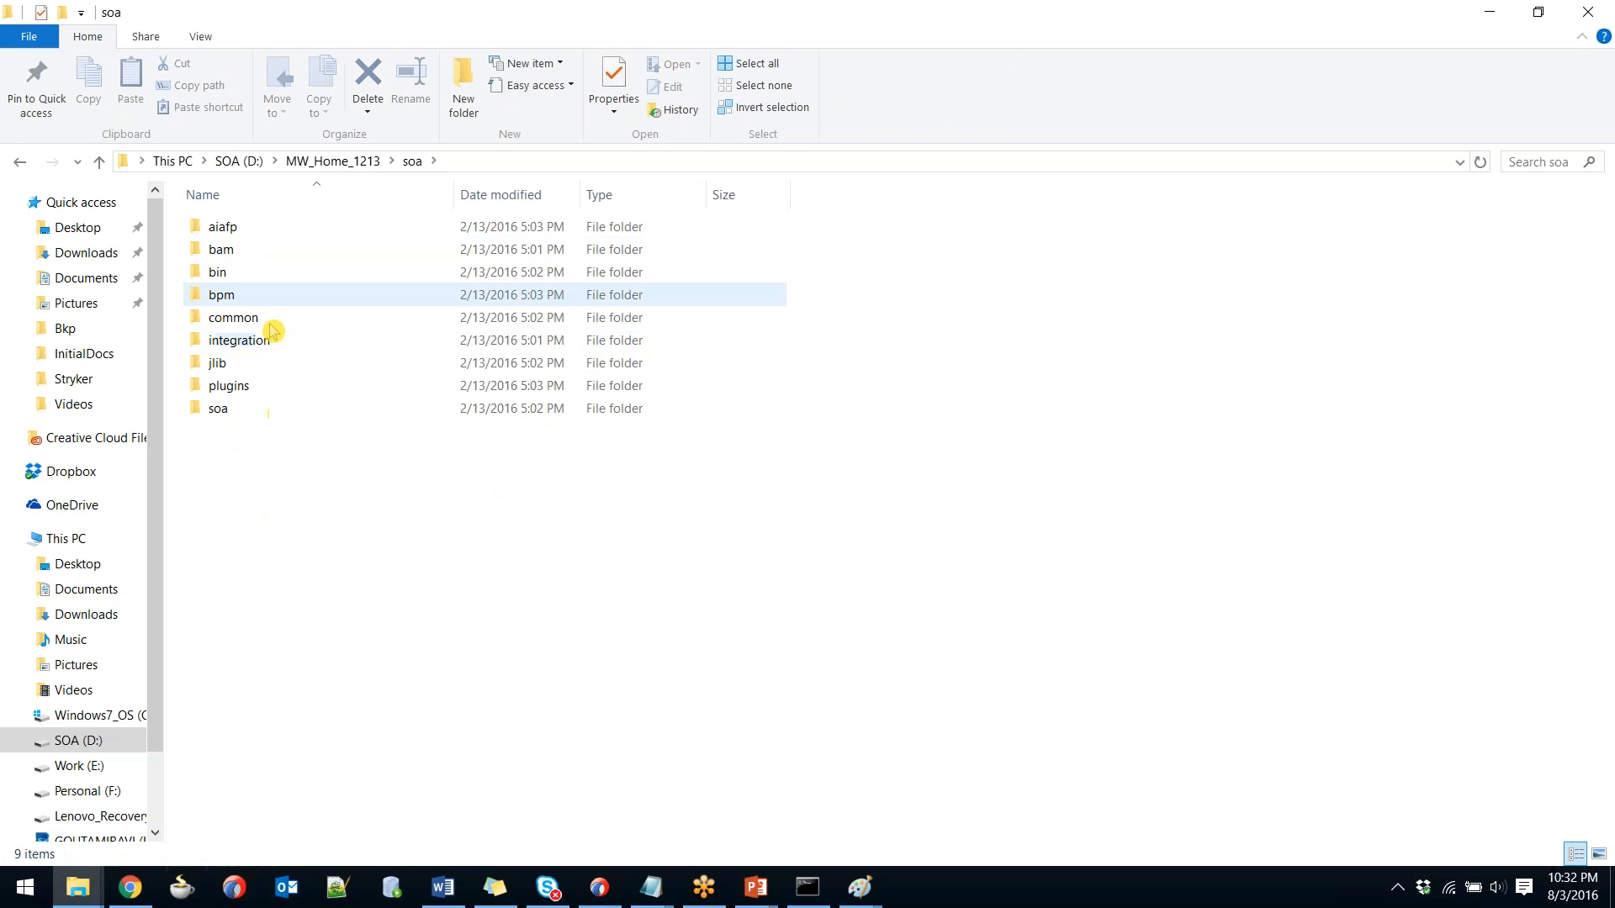
double_click(274, 324)
double_click(252, 236)
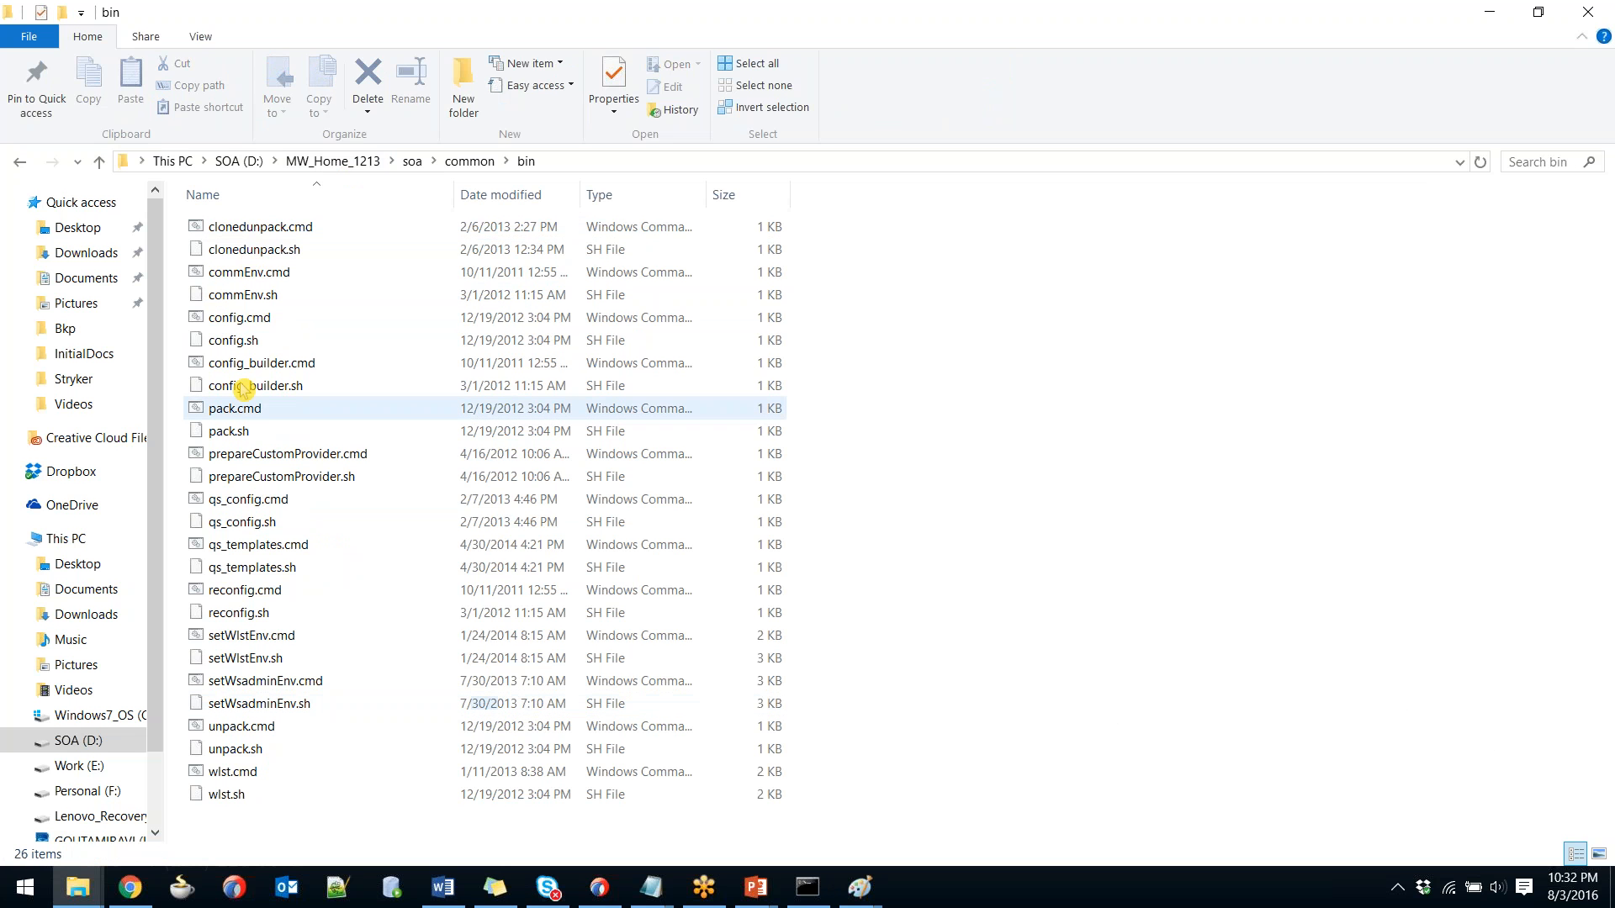
right_click(242, 313)
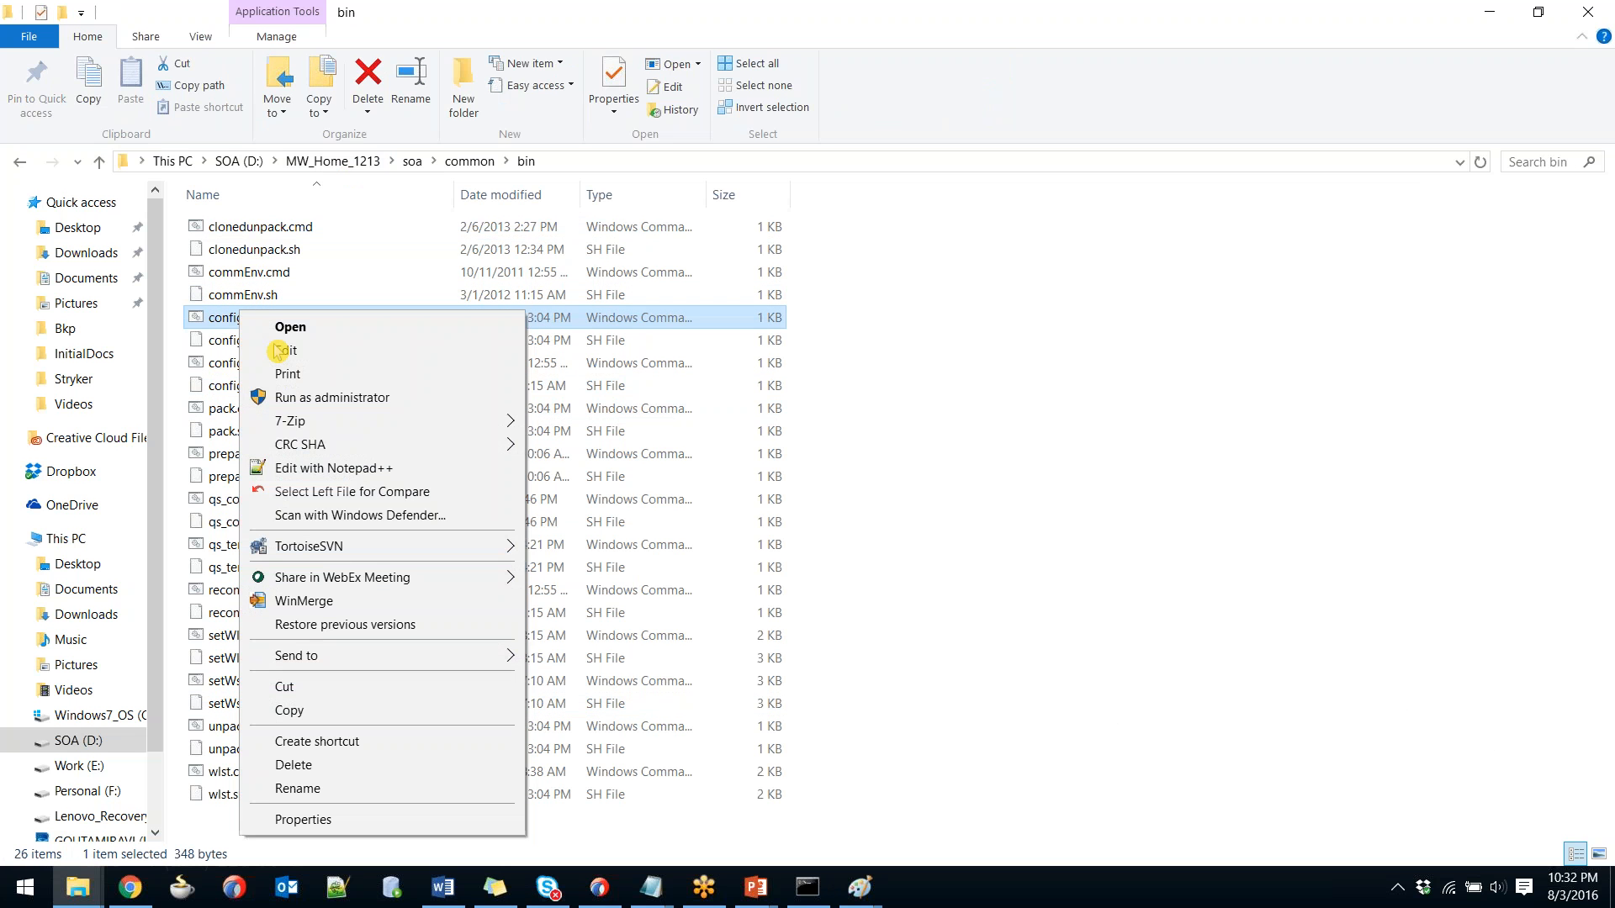
left_click(303, 402)
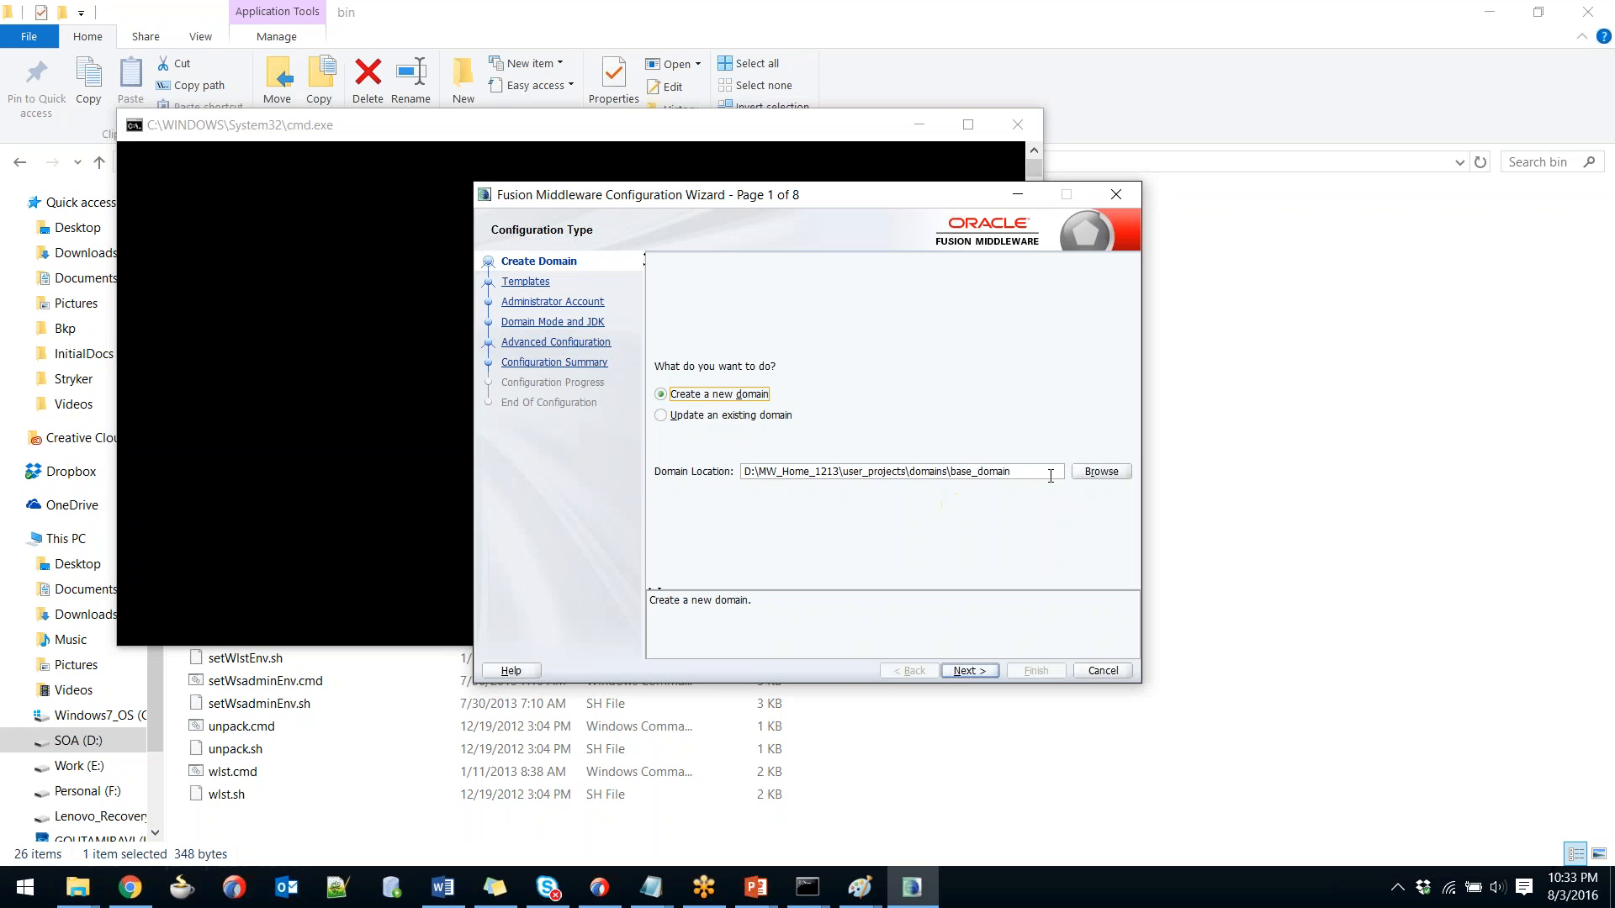
Rename base_domain to soa_domain in the Domain Location path and continue to Templates.
triple_click(1040, 470)
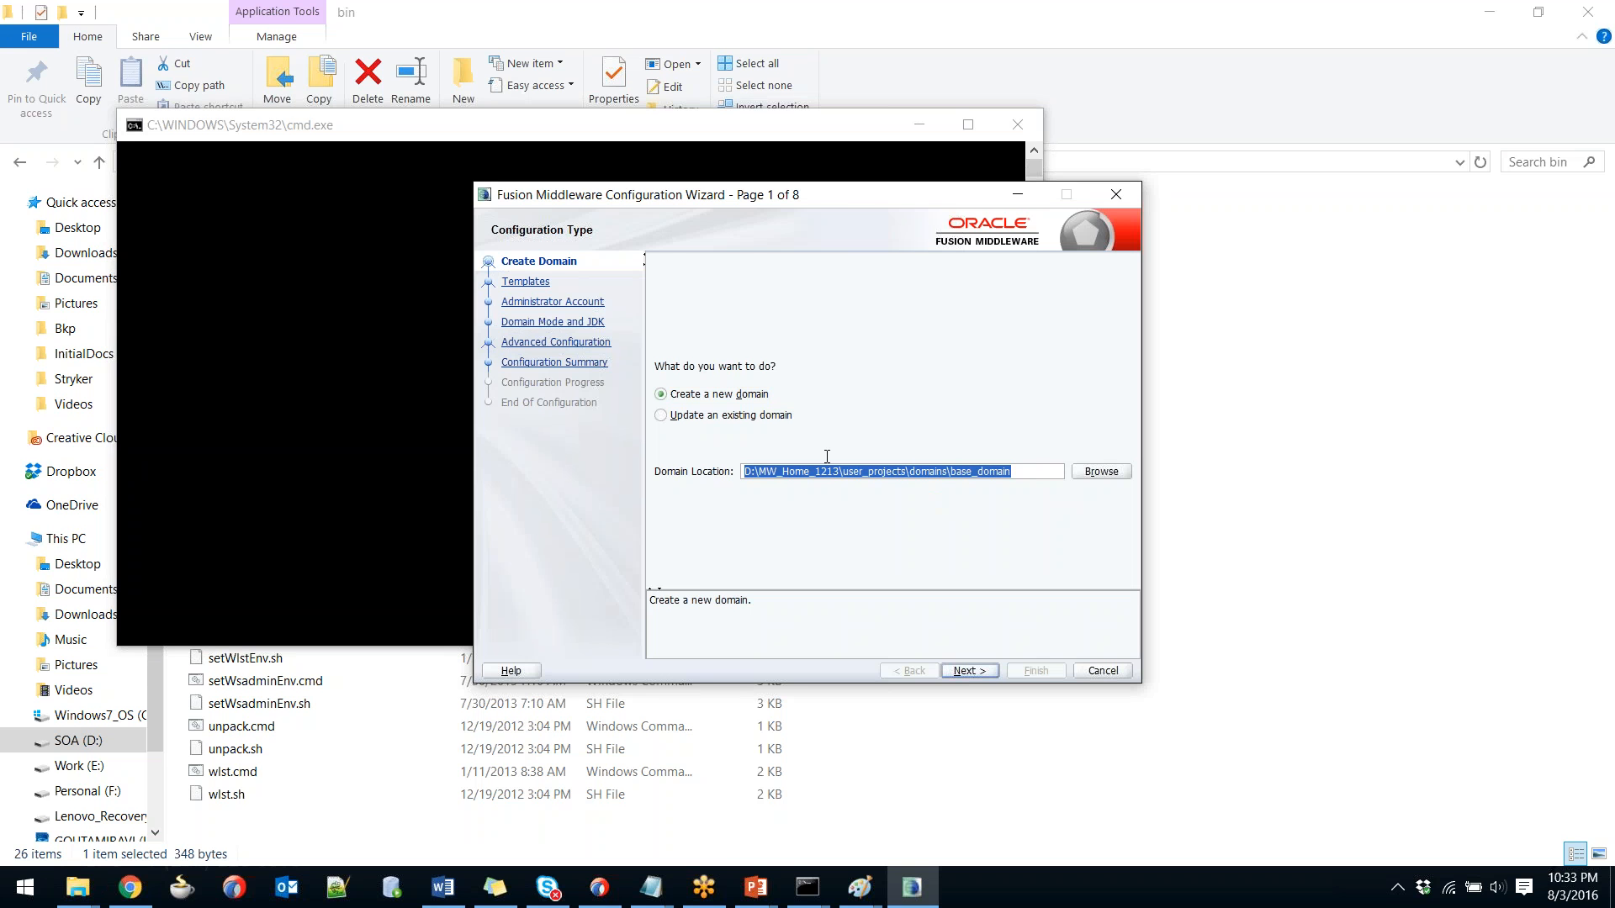
left_click(862, 471)
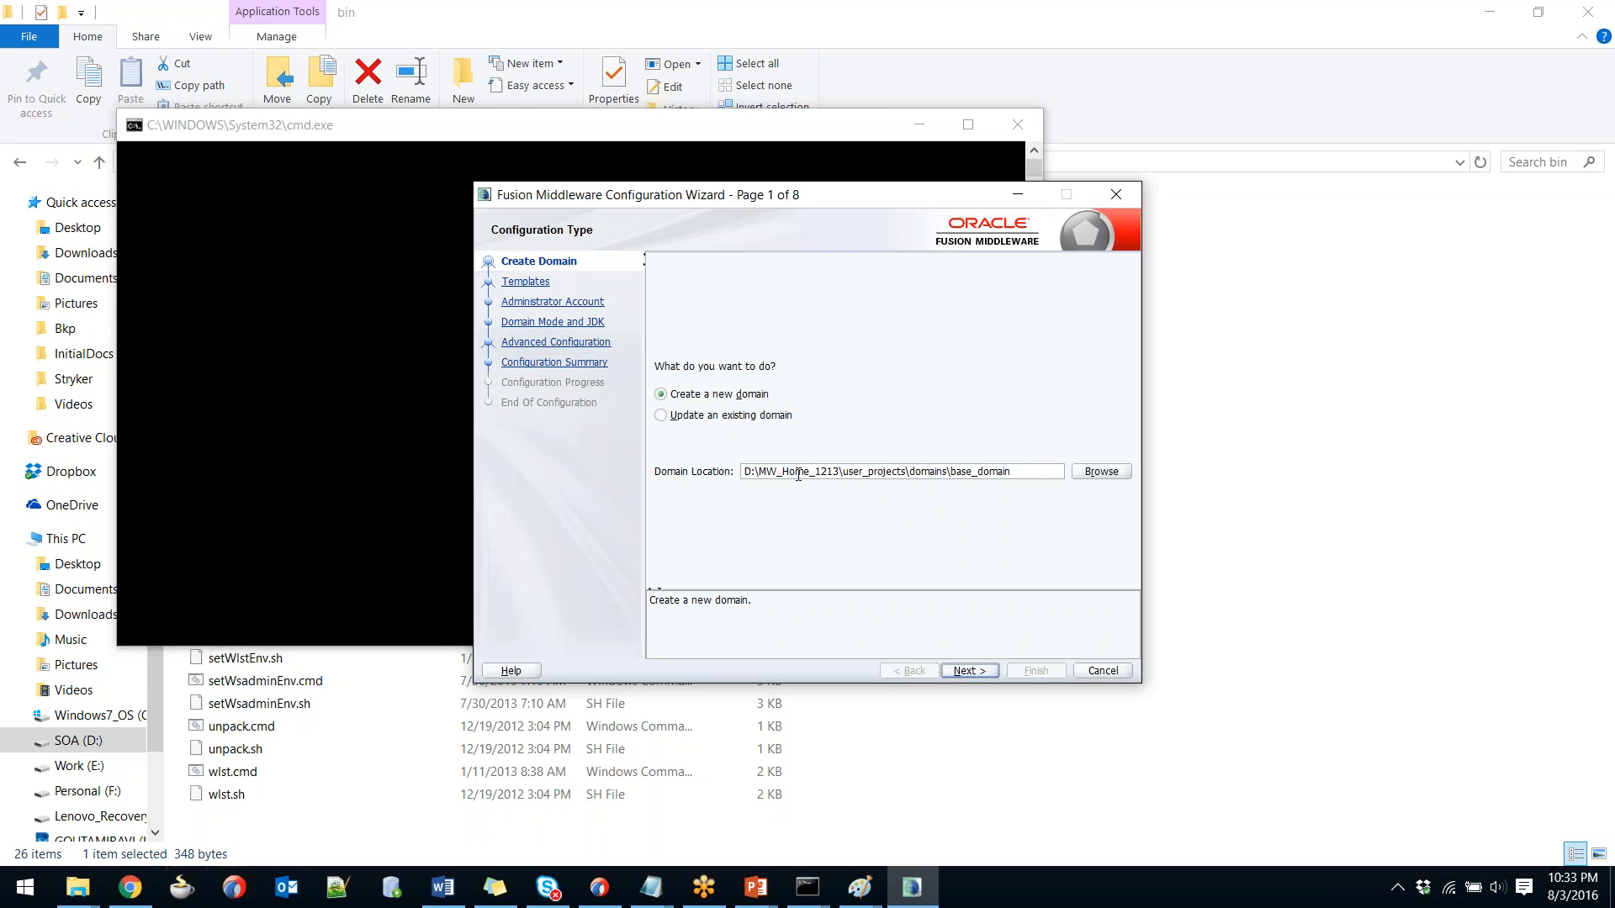
double_click(797, 473)
left_click_drag(942, 472, 778, 467)
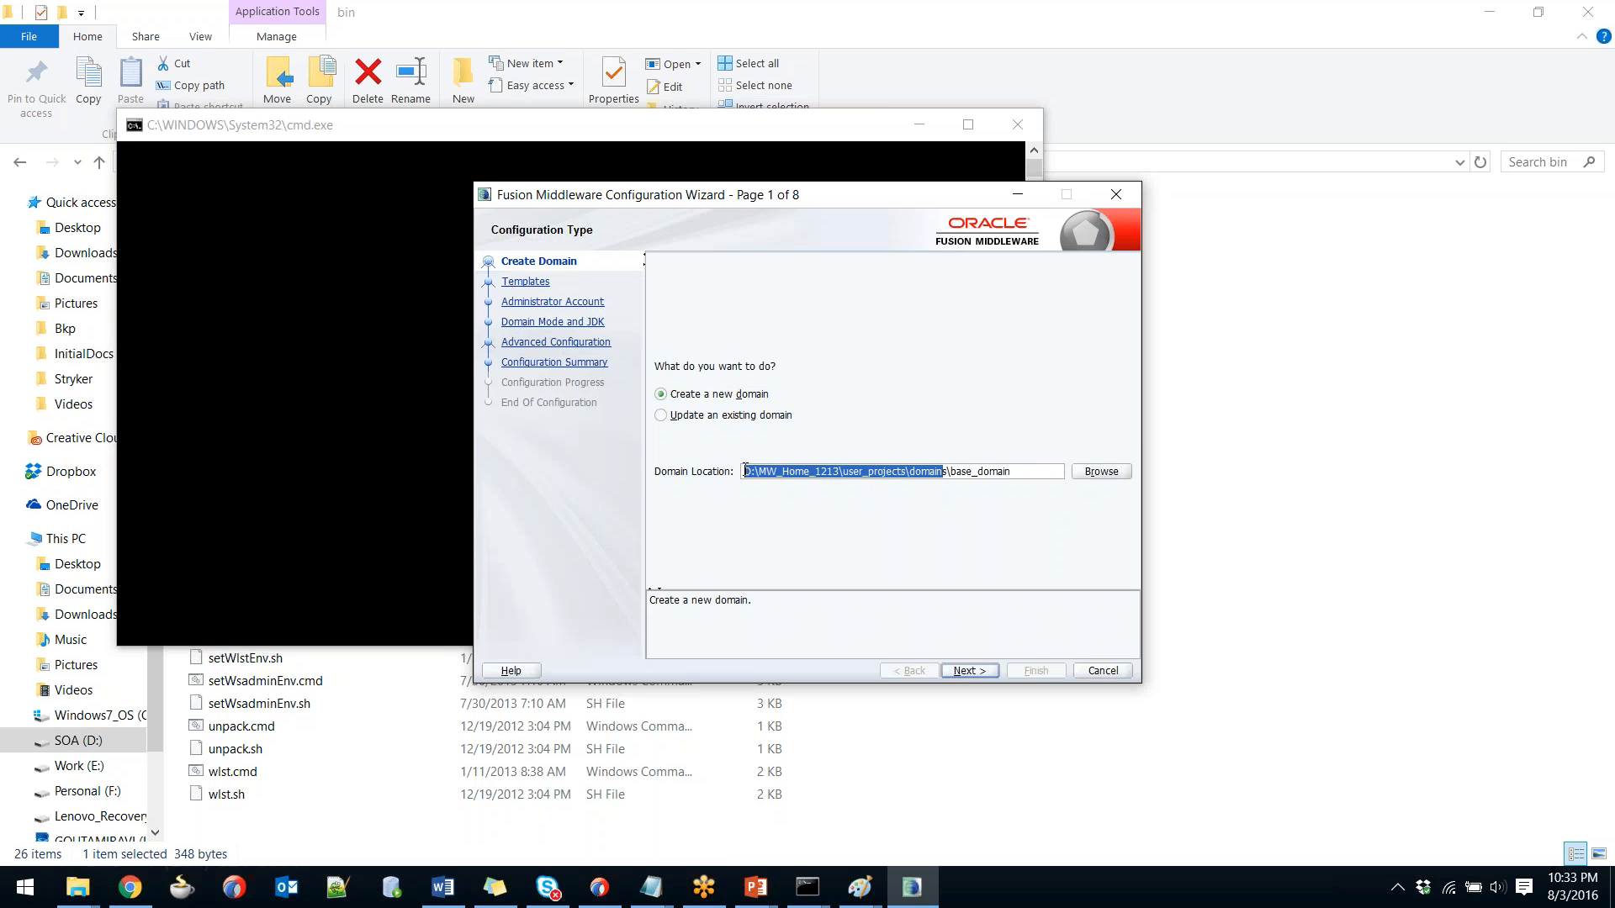
left_click(957, 472)
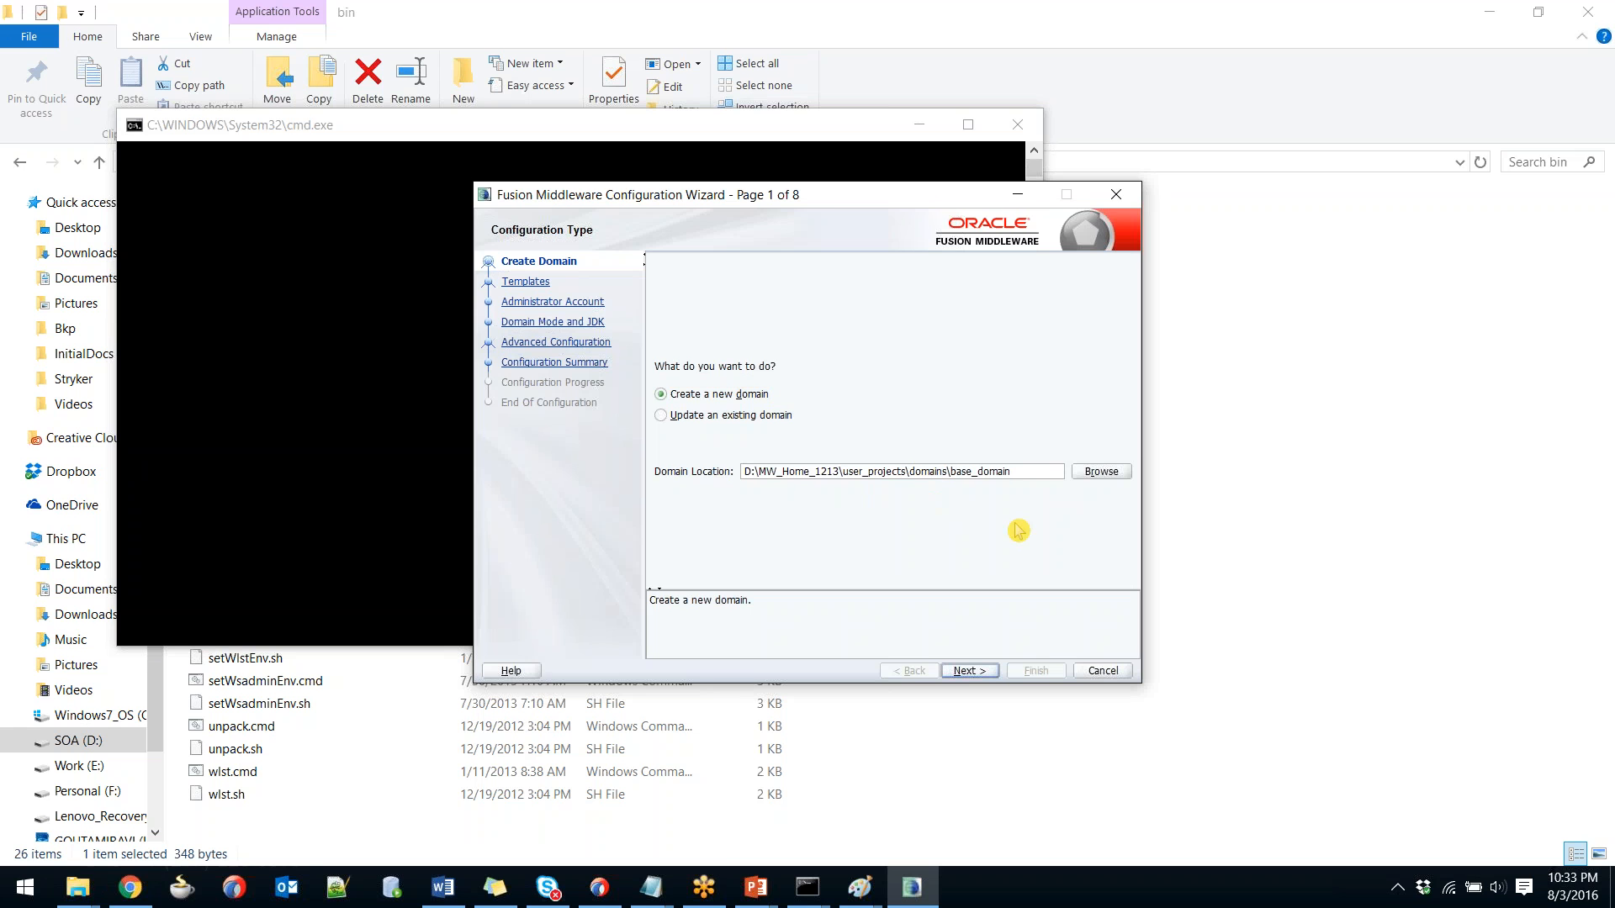
key("shift+Right")
key("shift+Right")
key("shift+Right")
key("shift+Right")
type("soa2")
left_click(969, 670)
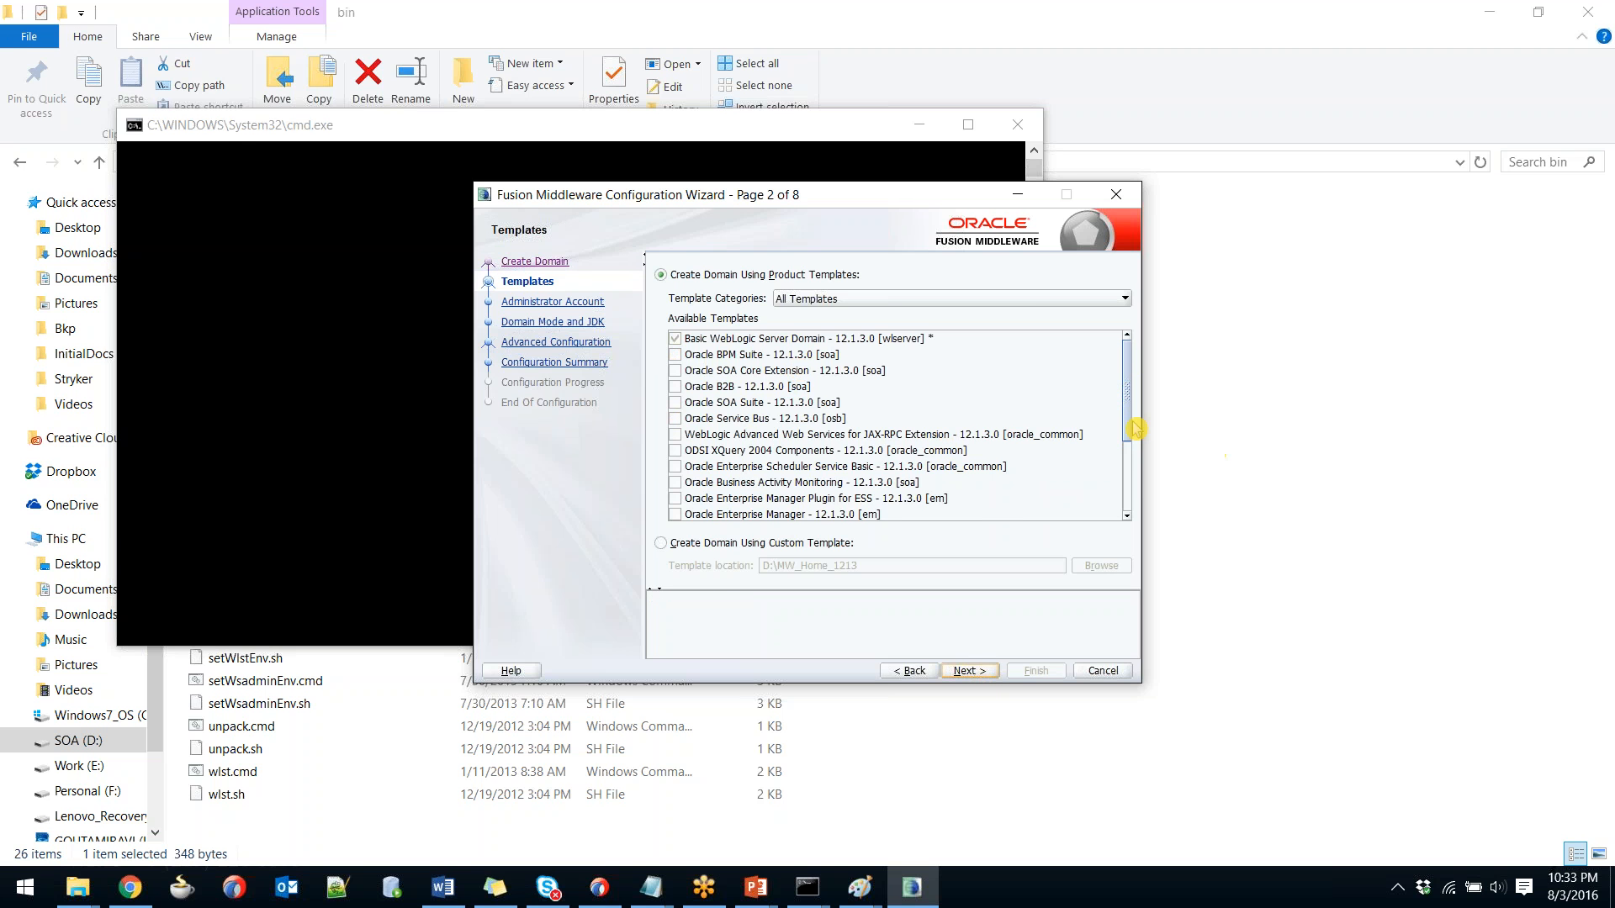
Tick the Oracle SOA Suite template, which adds Enterprise Manager, then bring the Paint sketches forward.
scroll(849, 442, "down", 1)
scroll(841, 434, "up", 1)
left_click(752, 405)
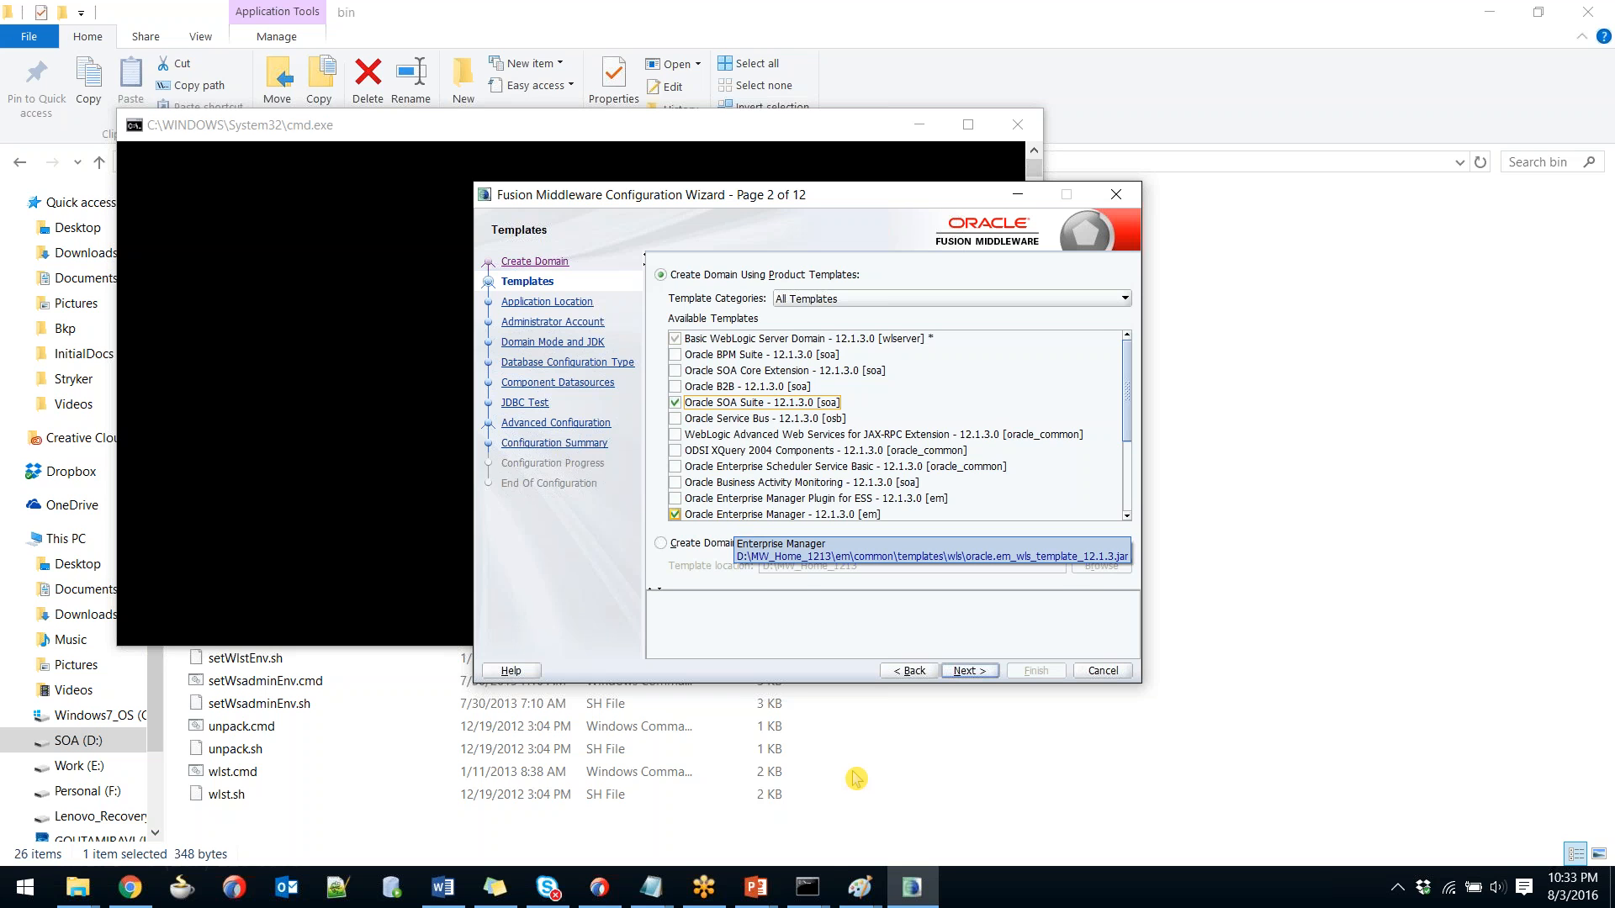
left_click(860, 887)
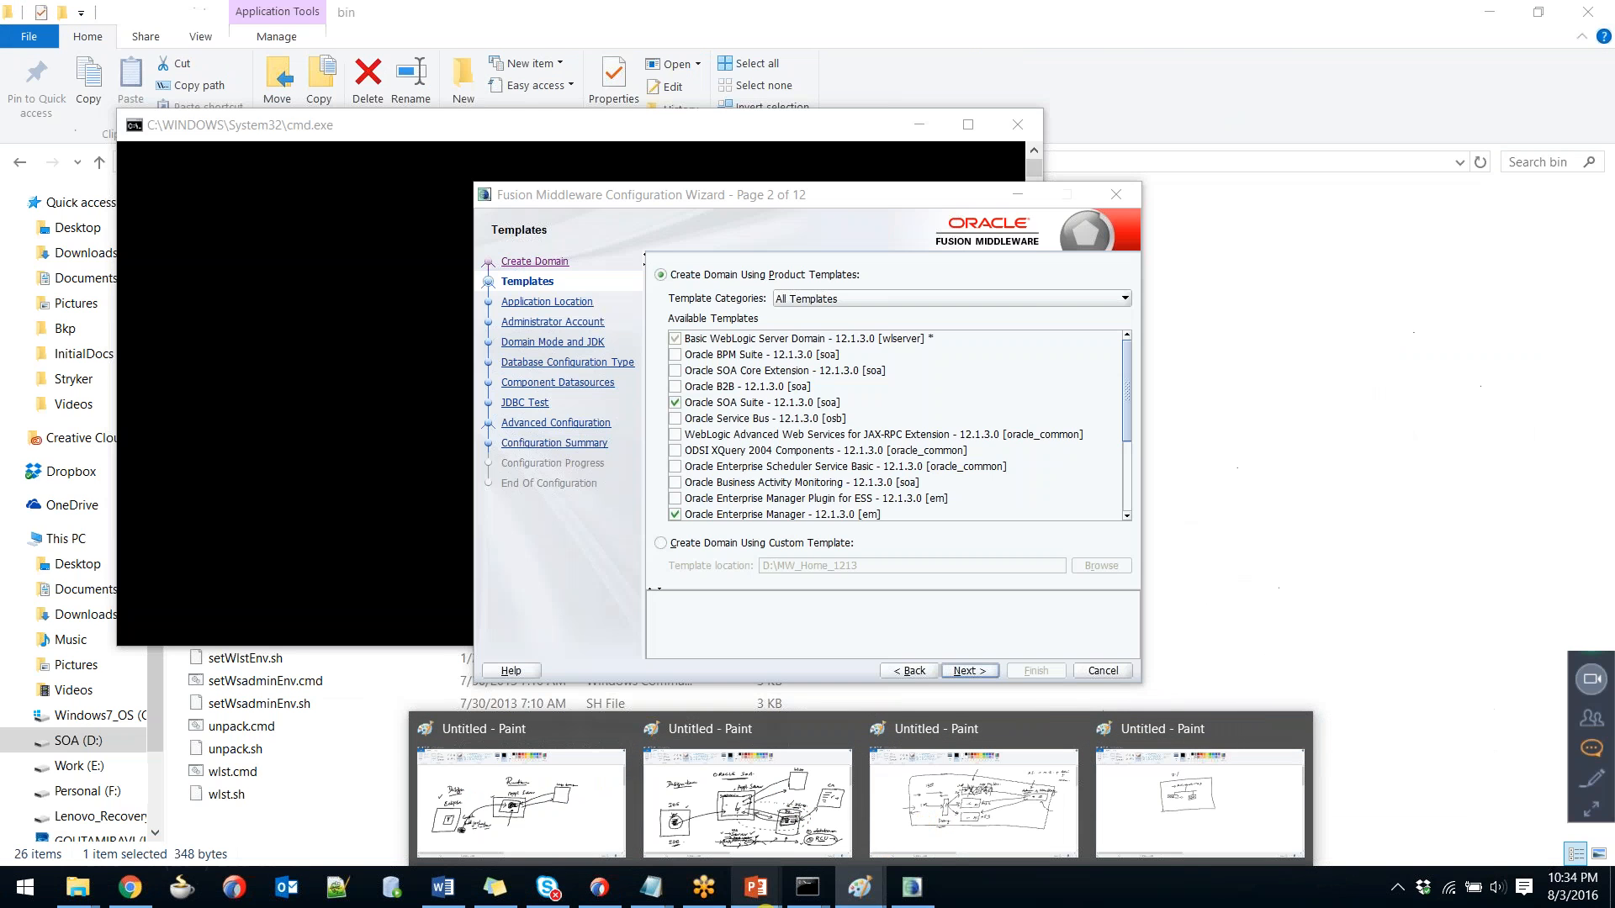
Show the annotated SOA Topology slide full screen, then advance the wizard to Application Location.
mouse_move(764, 906)
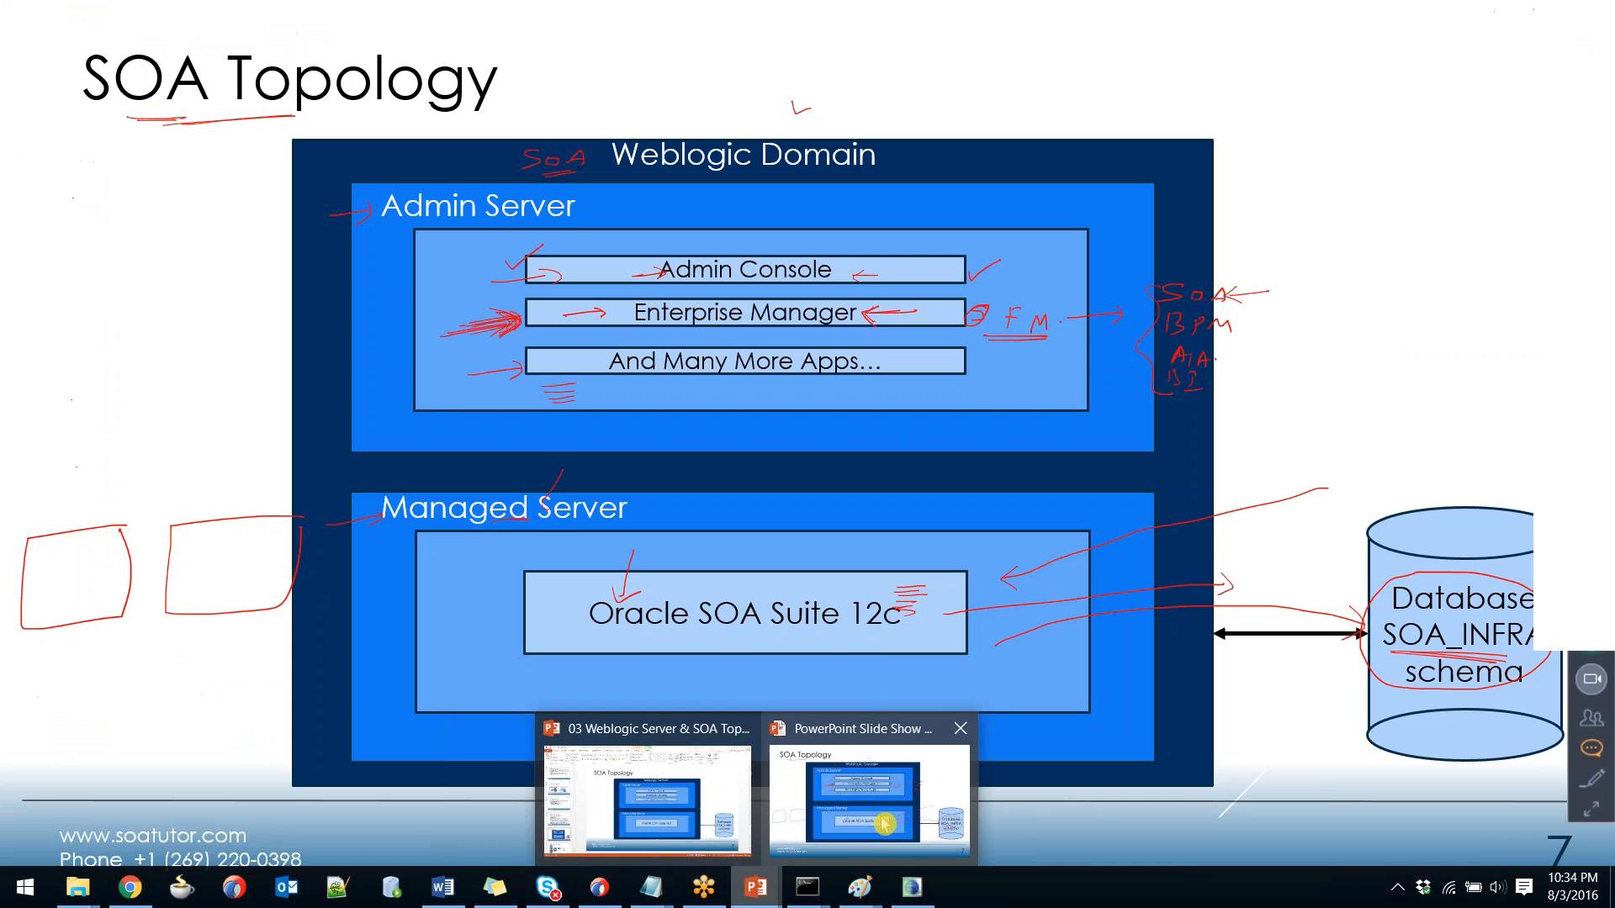
left_click(885, 821)
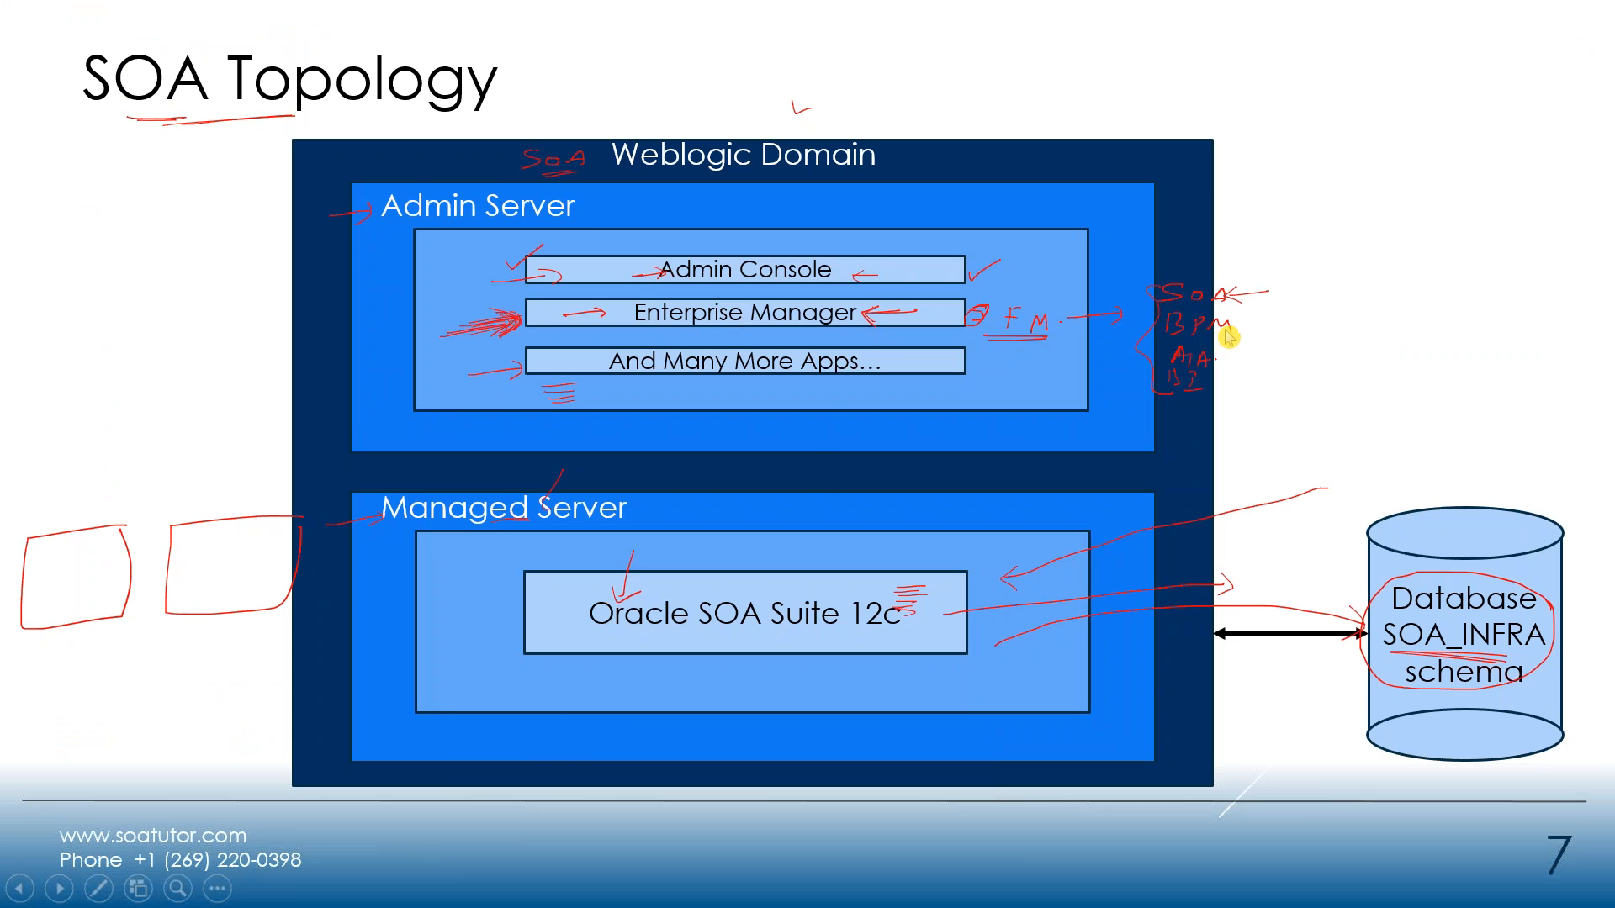
key("alt+Tab")
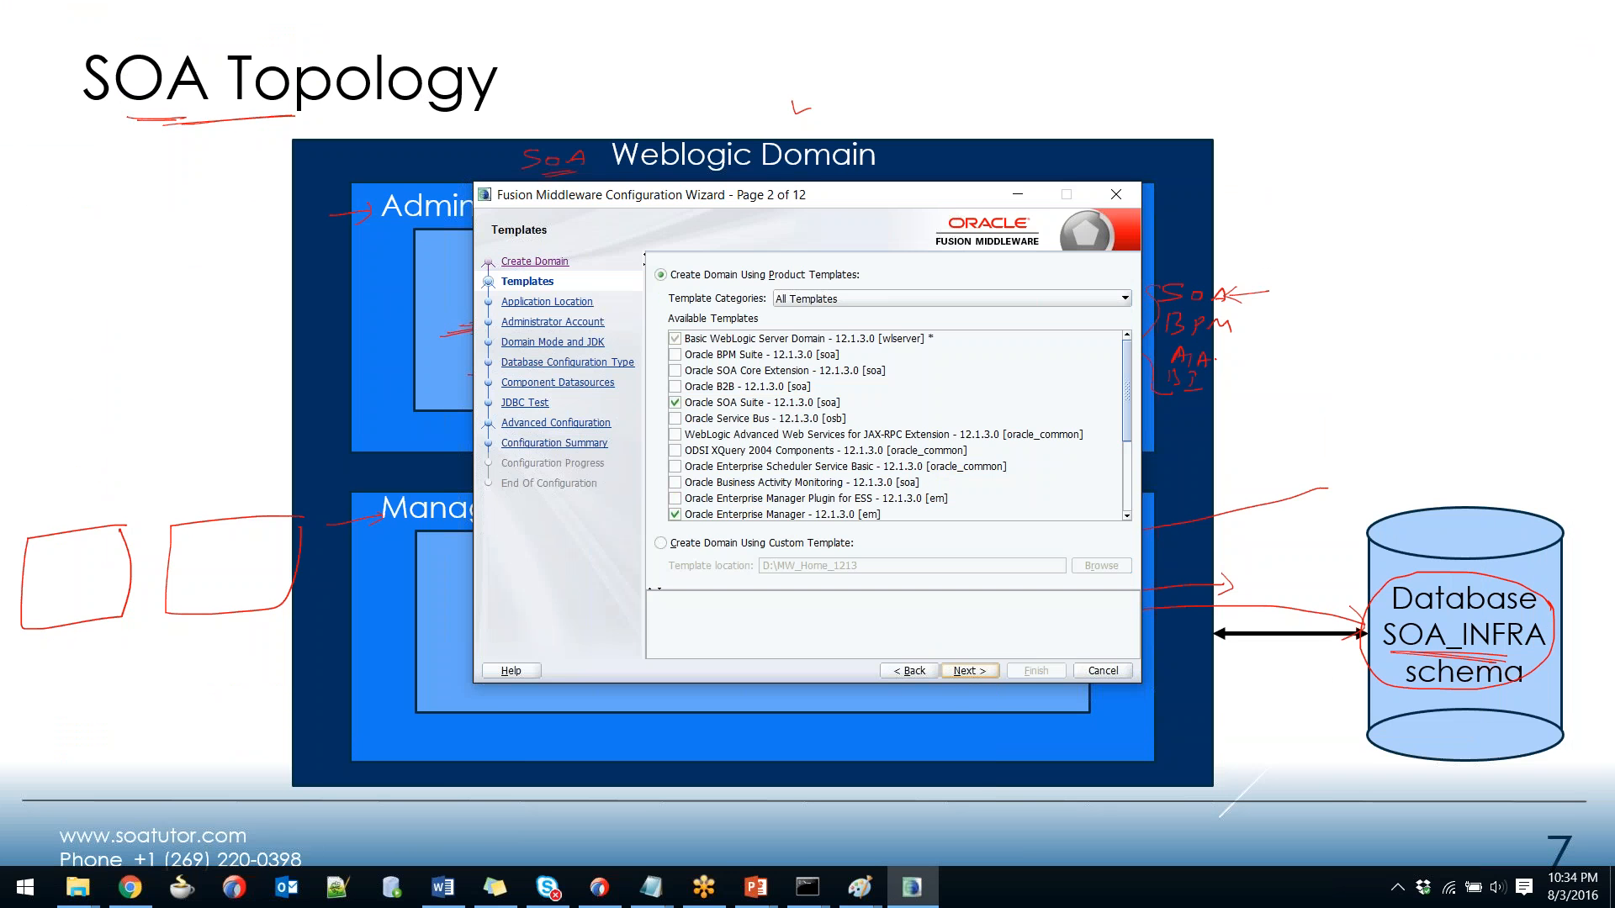
left_click(976, 674)
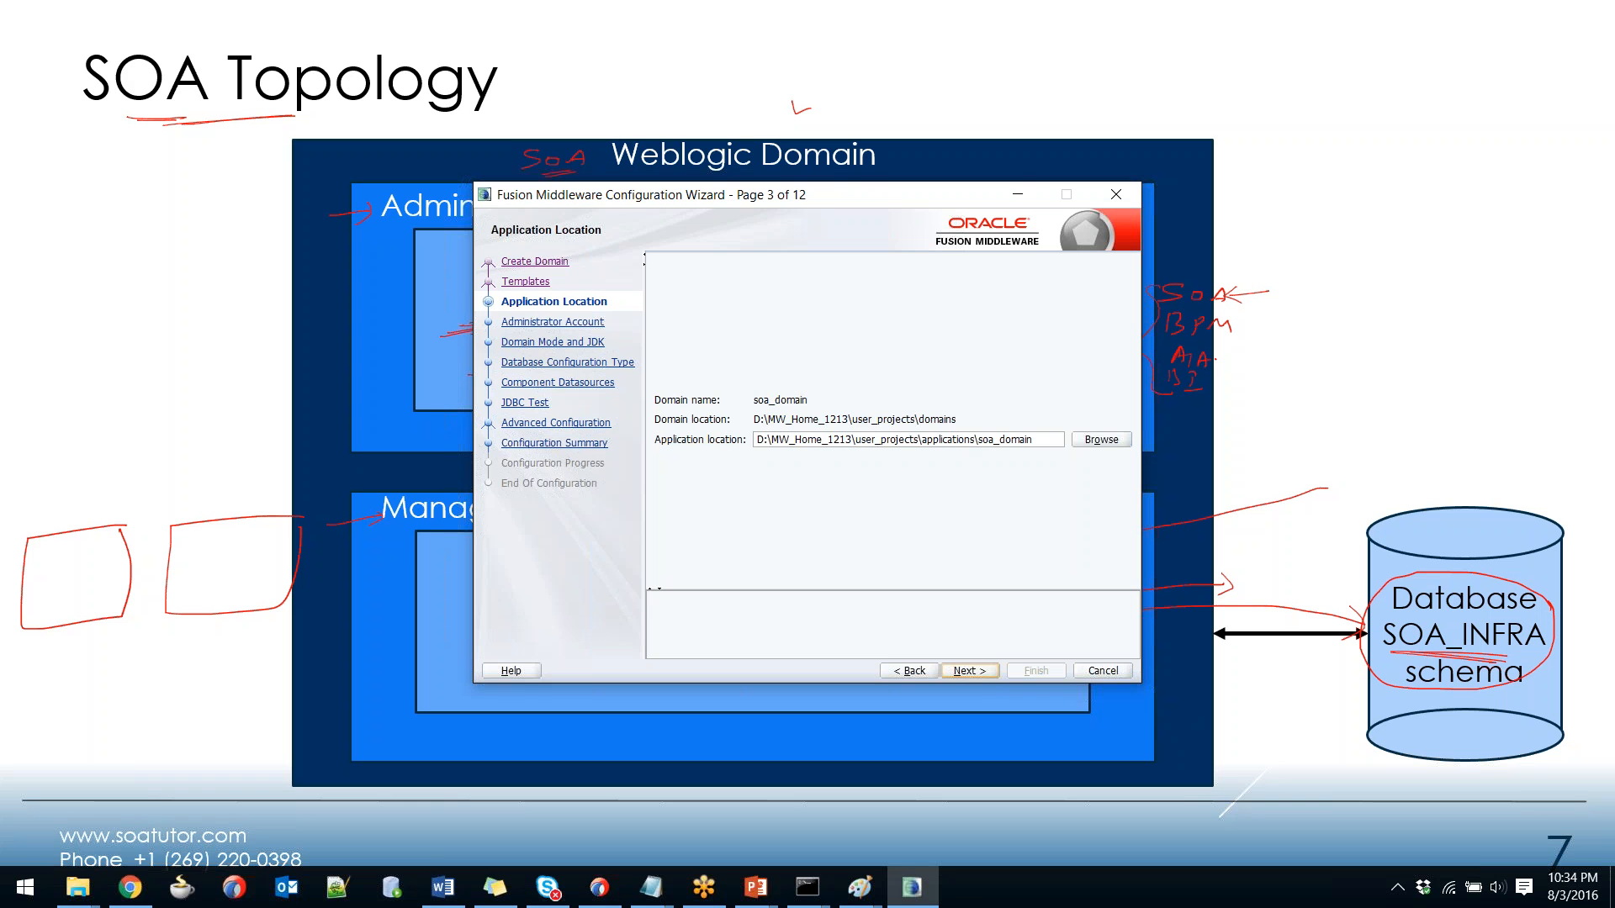
Open the Administrator Account page, glancing at the Overall Installation Process slide before returning.
left_click(974, 673)
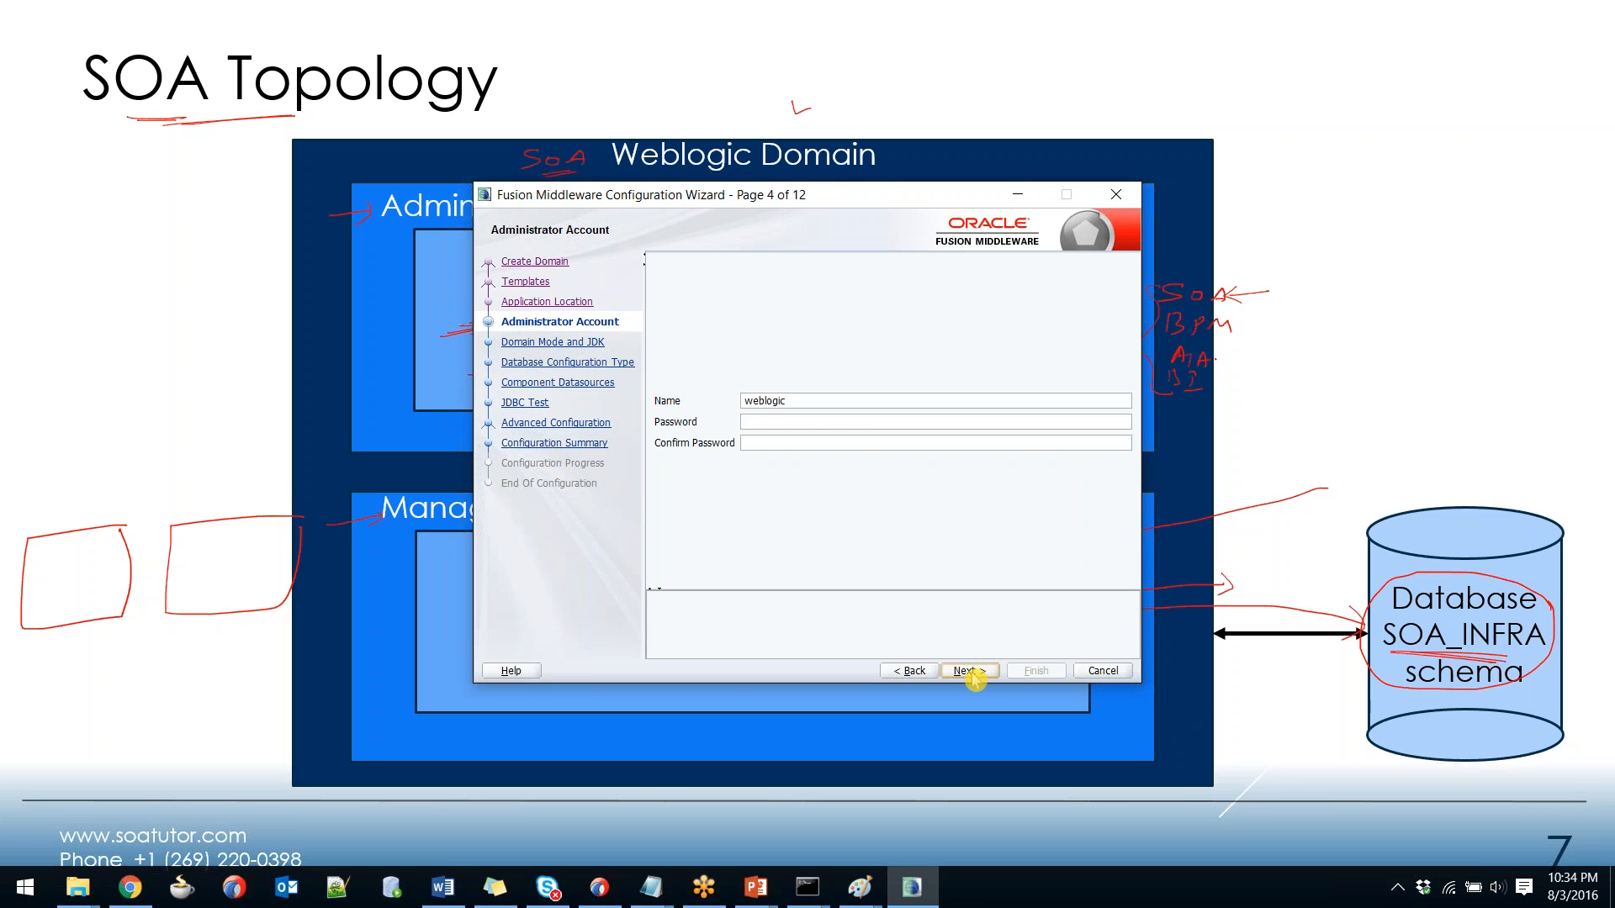
left_click(878, 427)
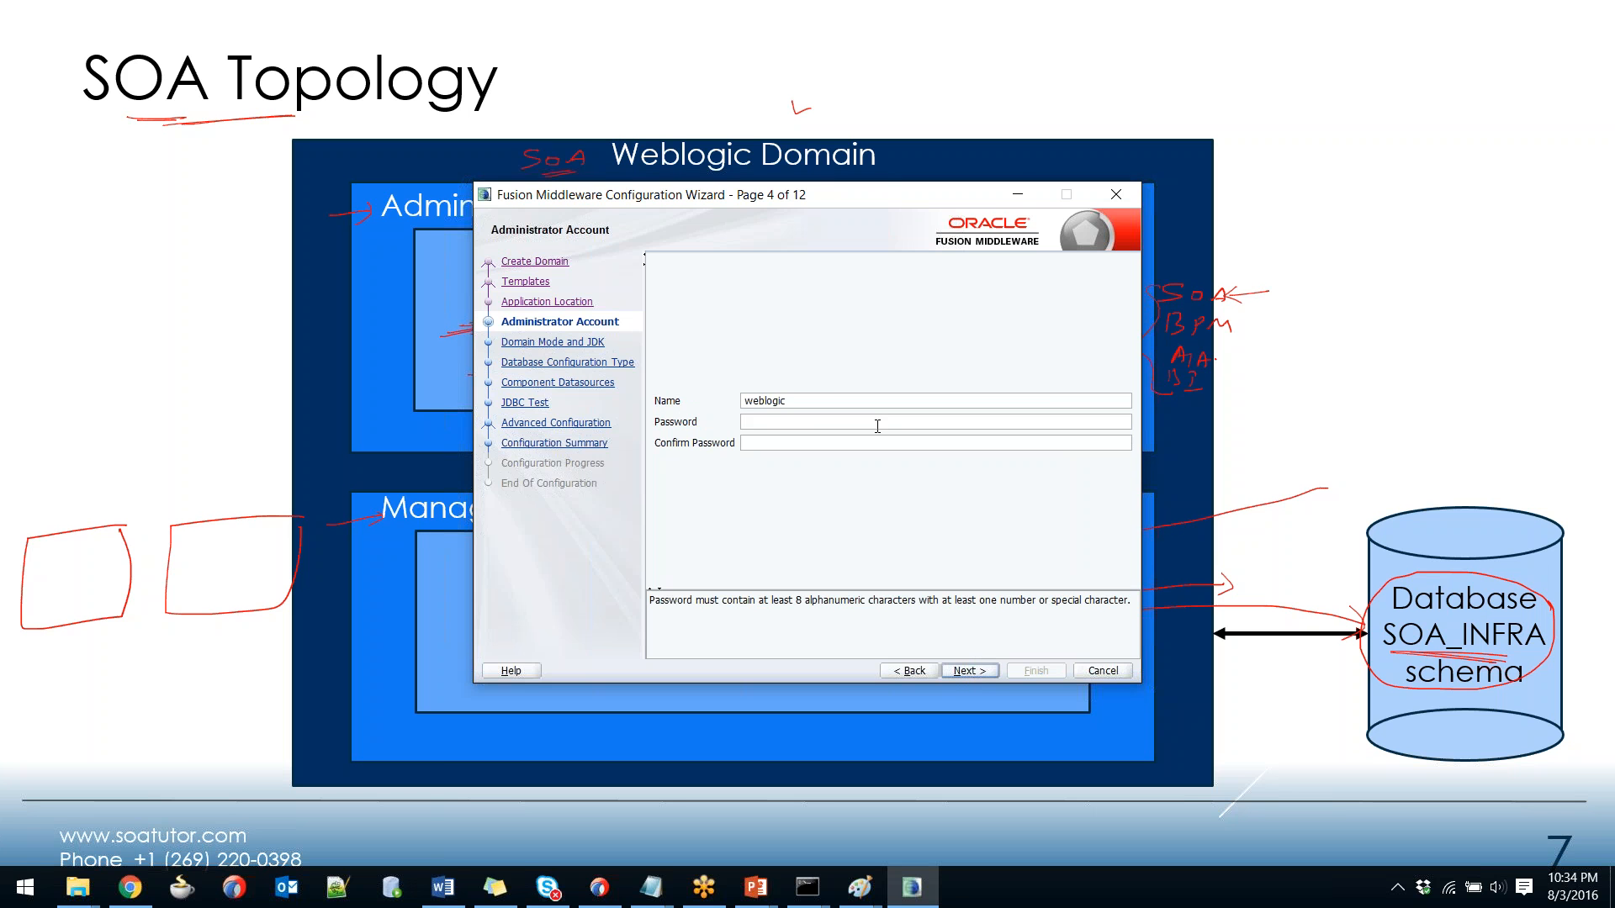
key("alt+Tab")
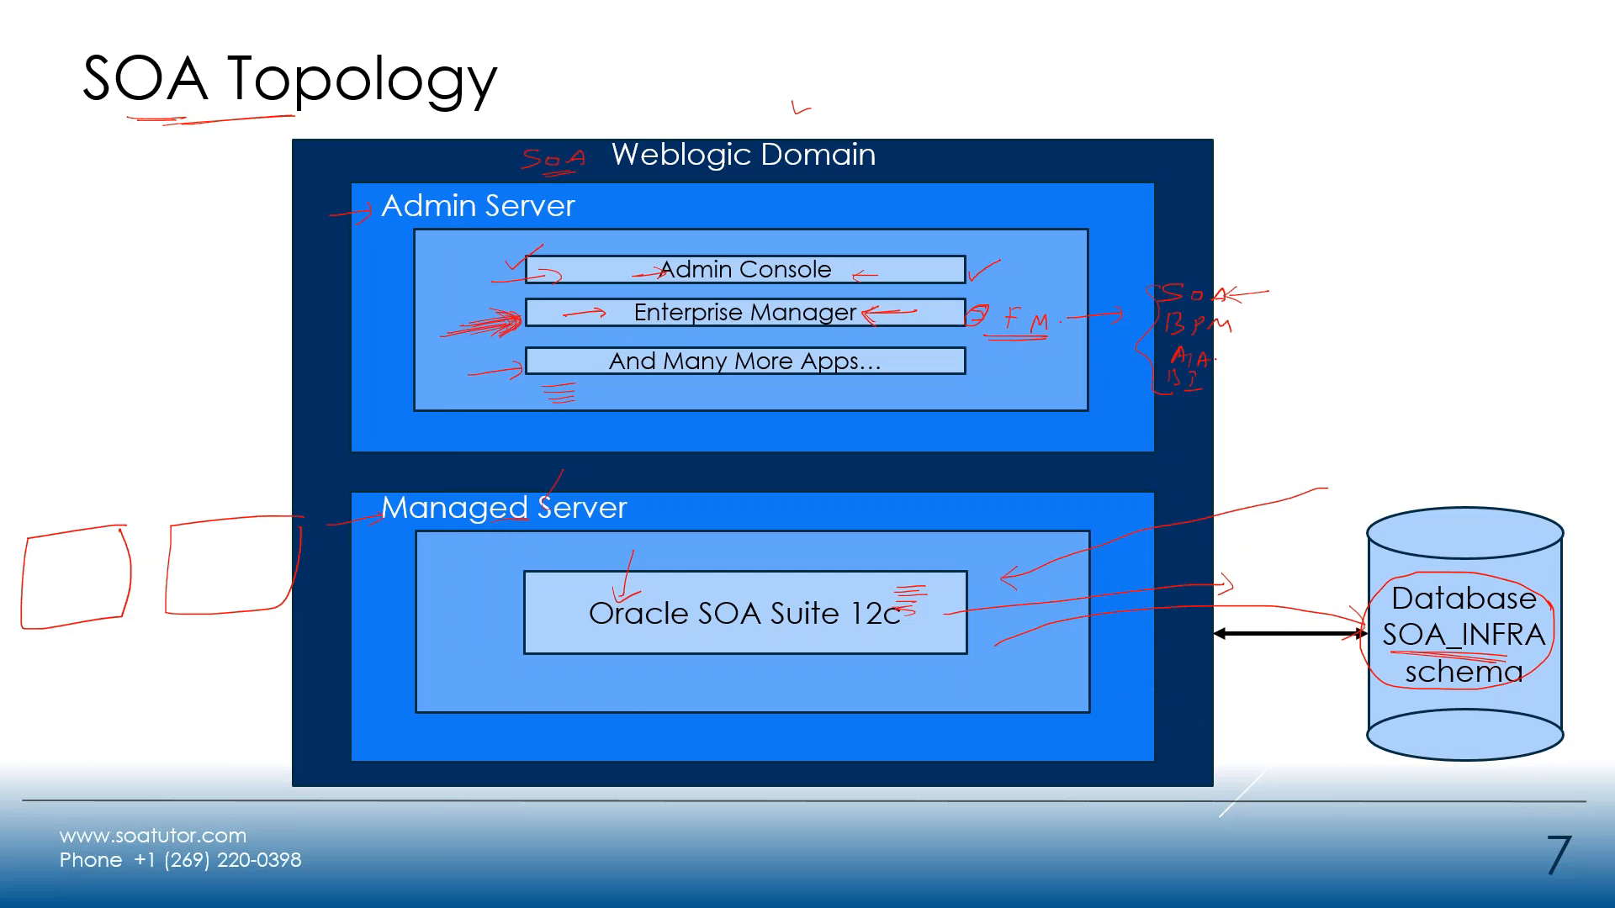
left_click(851, 273)
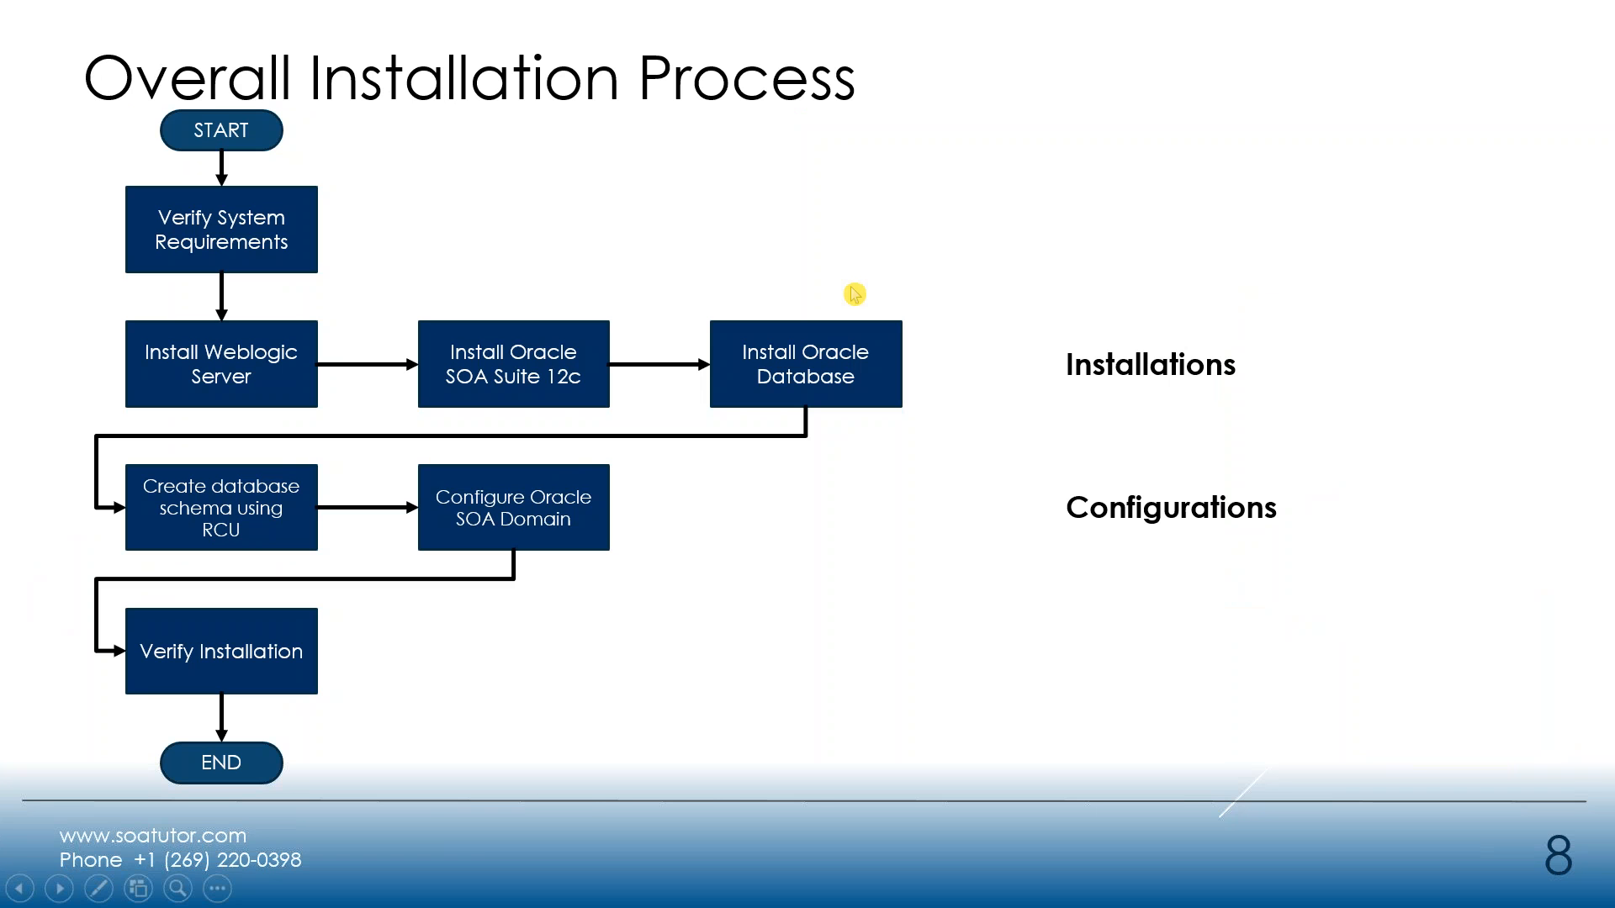
key("Left")
key("alt+Tab")
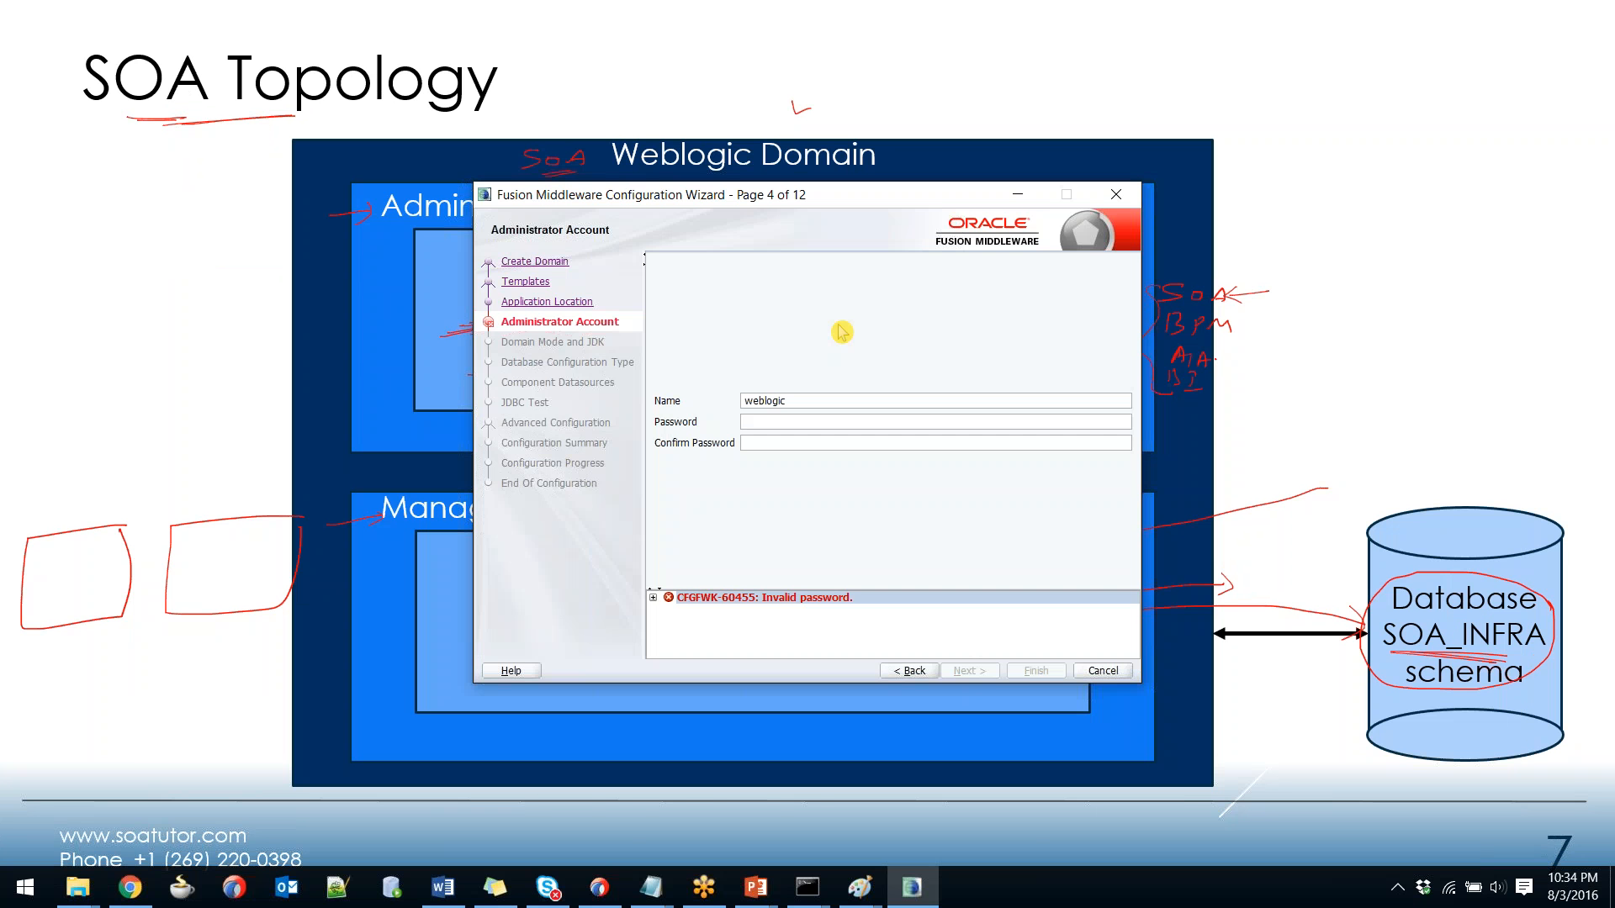
Type the administrator password in Password and Confirm Password, then continue to Domain Mode and JDK.
type("welcome1")
key("Tab")
type("welcome")
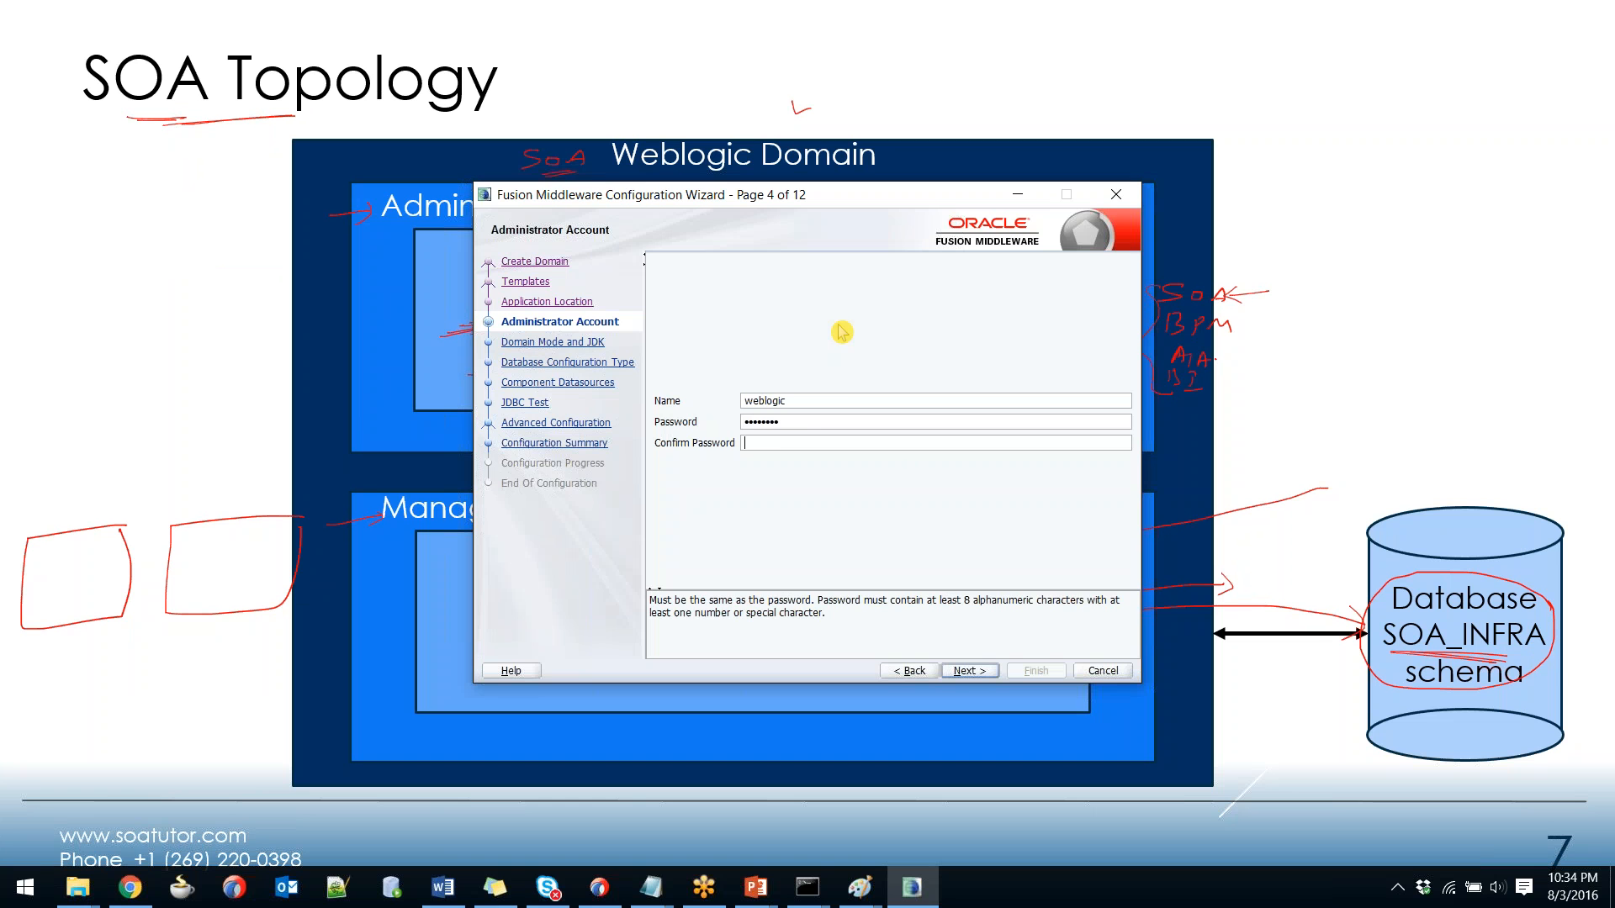
type("1")
left_click(967, 670)
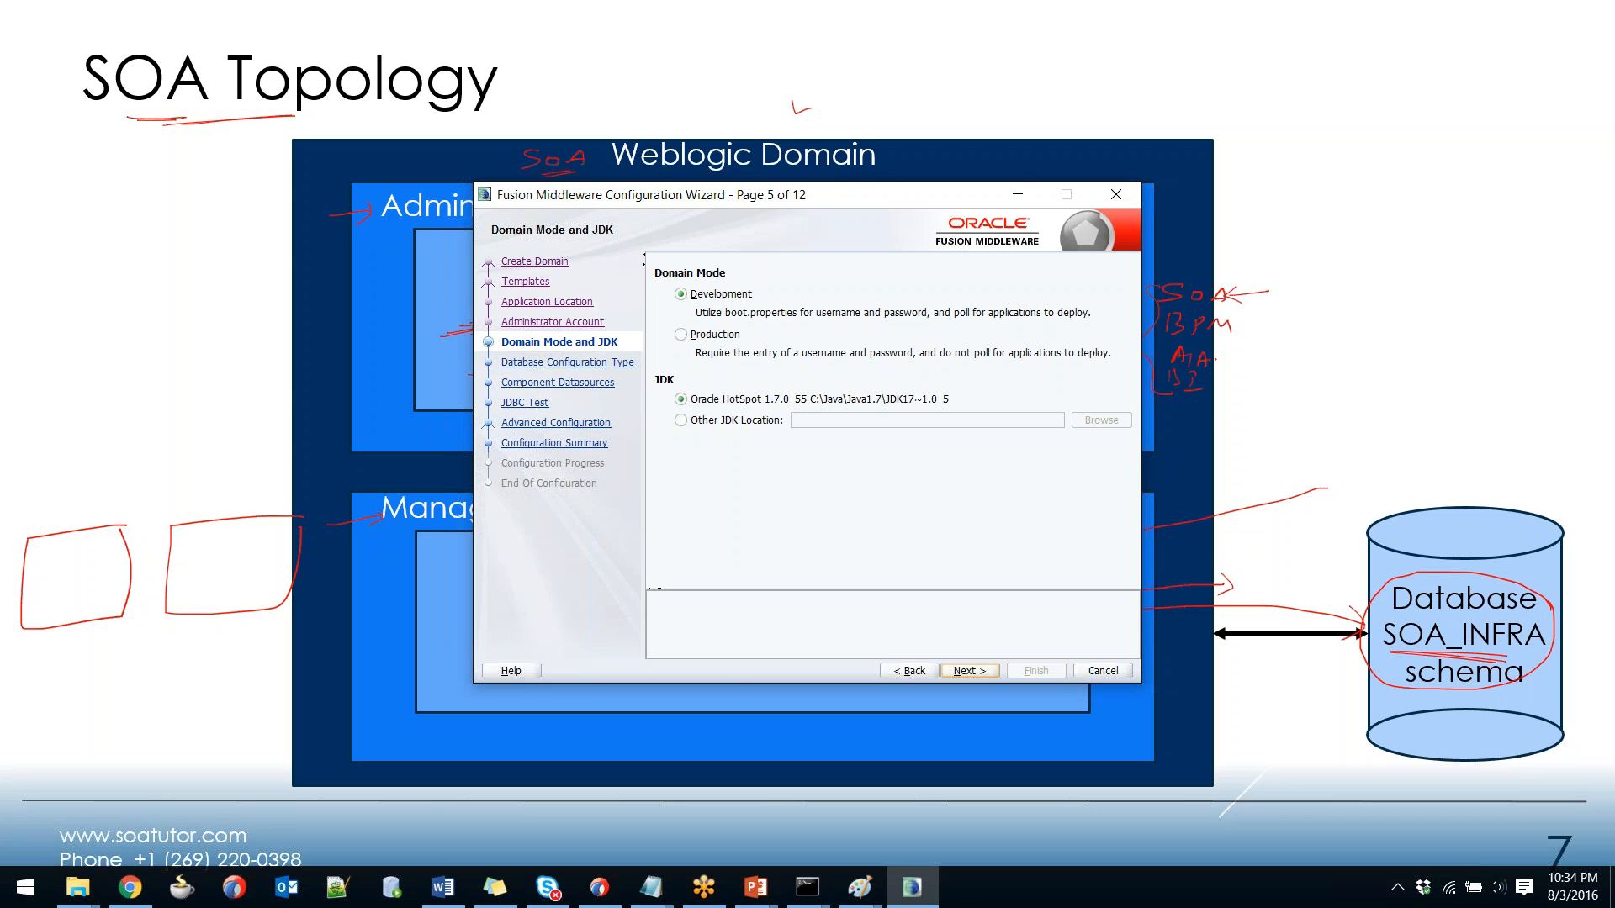
On the database configuration page, set DBMS/Service to xe and Host Name to localhost.
left_click(969, 670)
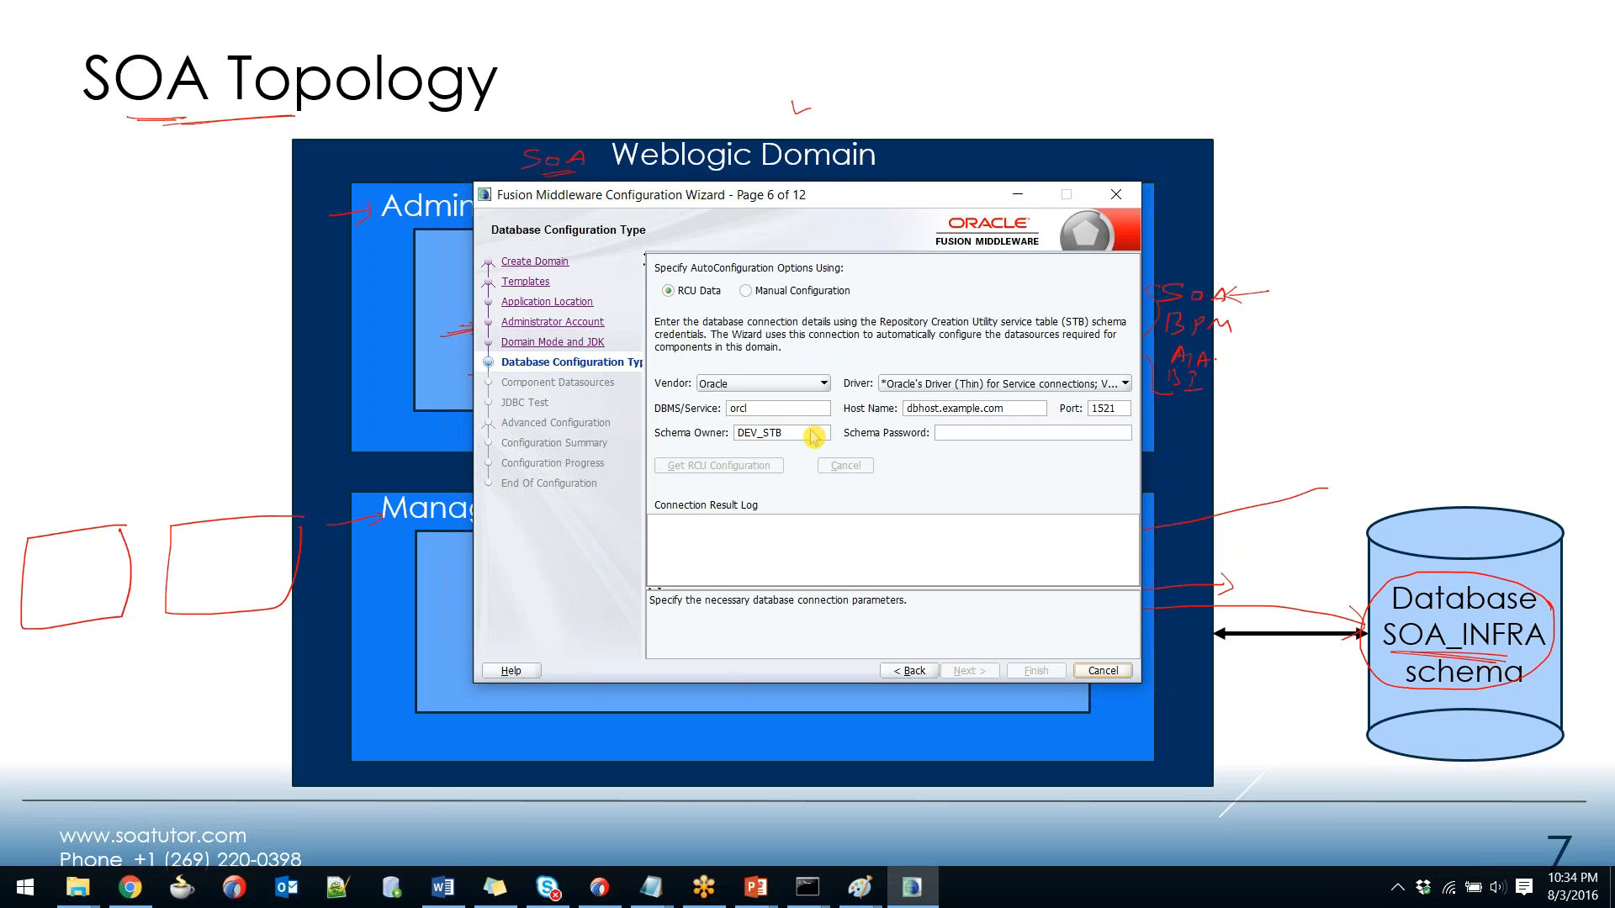
double_click(737, 408)
type("xe")
key("Tab")
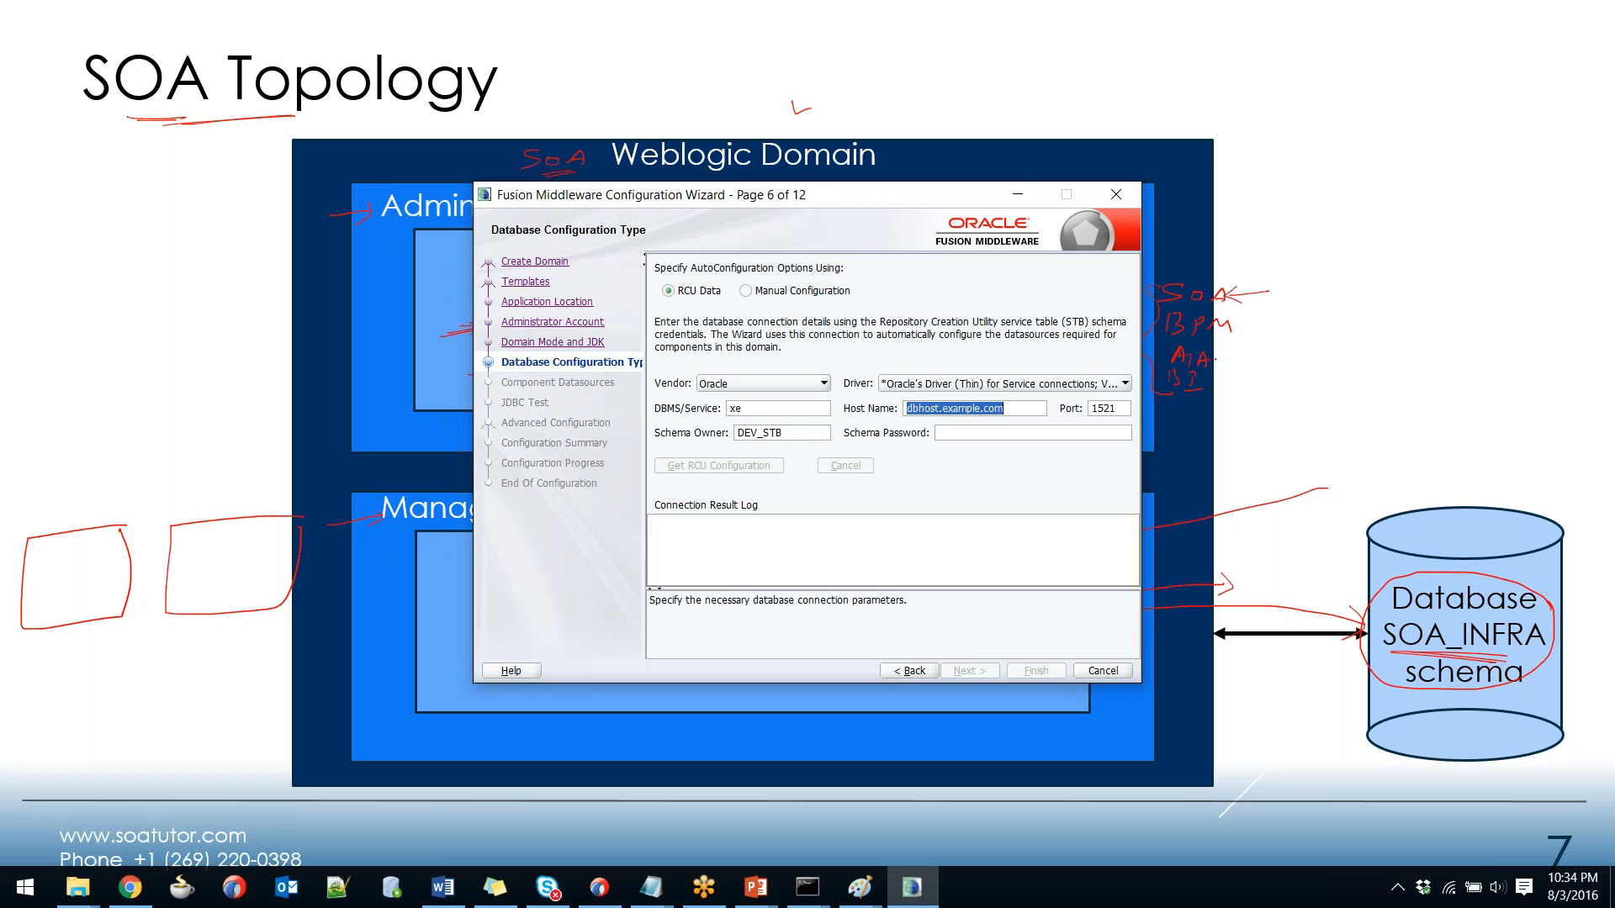
type("localhost")
key("Tab")
Enter the DEV_STB schema password, get the RCU configuration, and continue to JDBC Component Schema.
left_click(798, 432)
left_click(972, 434)
type("welcome")
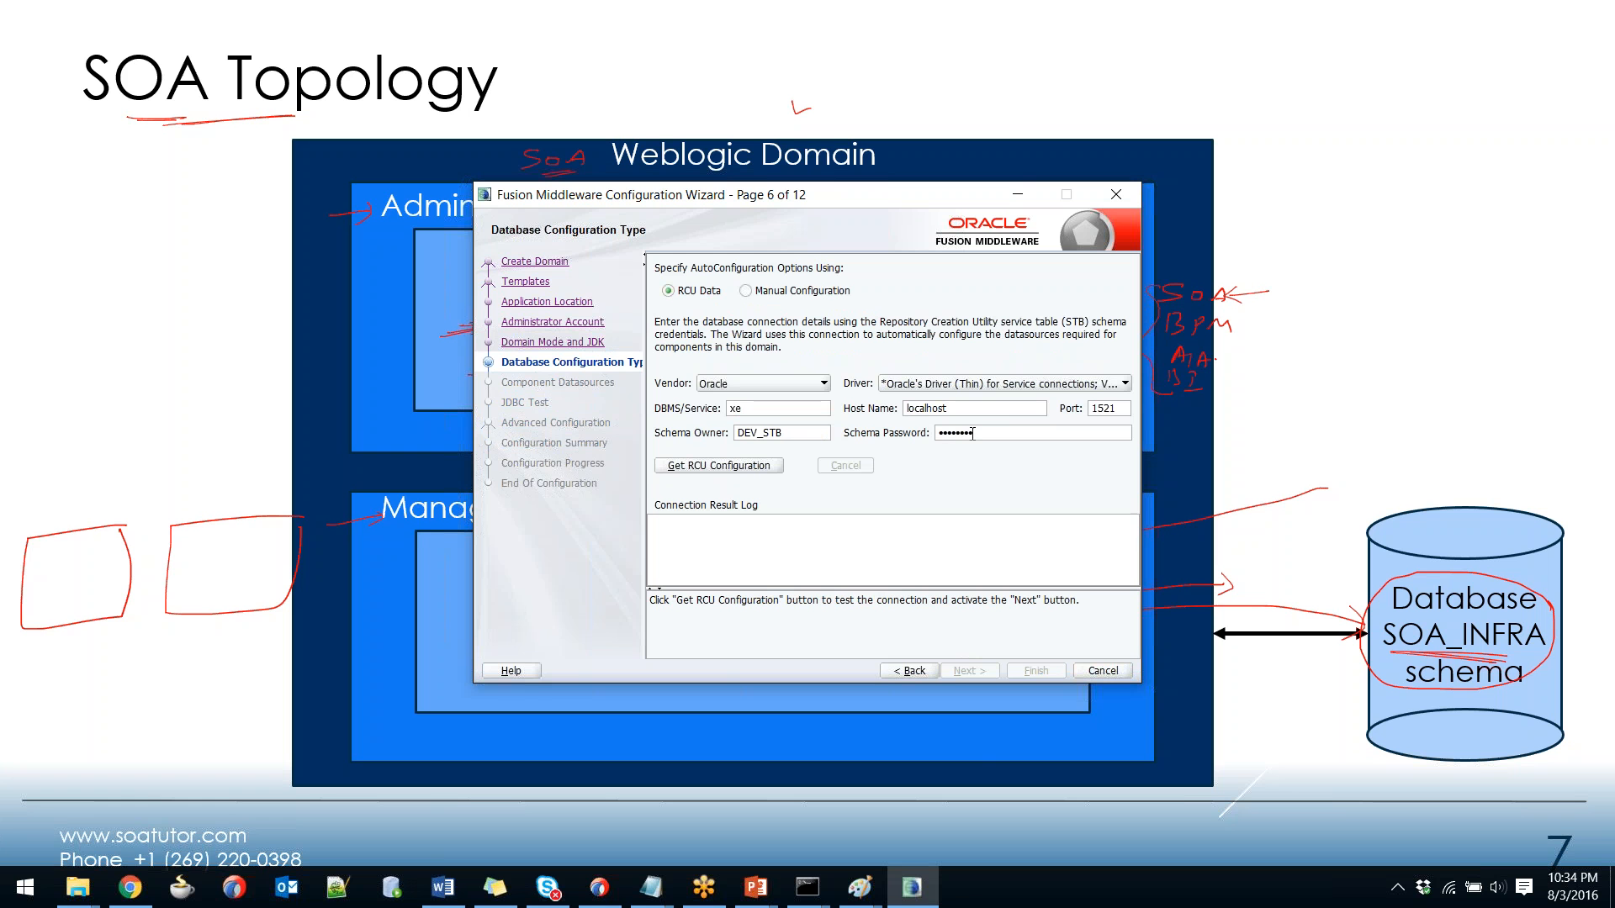
double_click(973, 433)
left_click(978, 433)
left_click(747, 467)
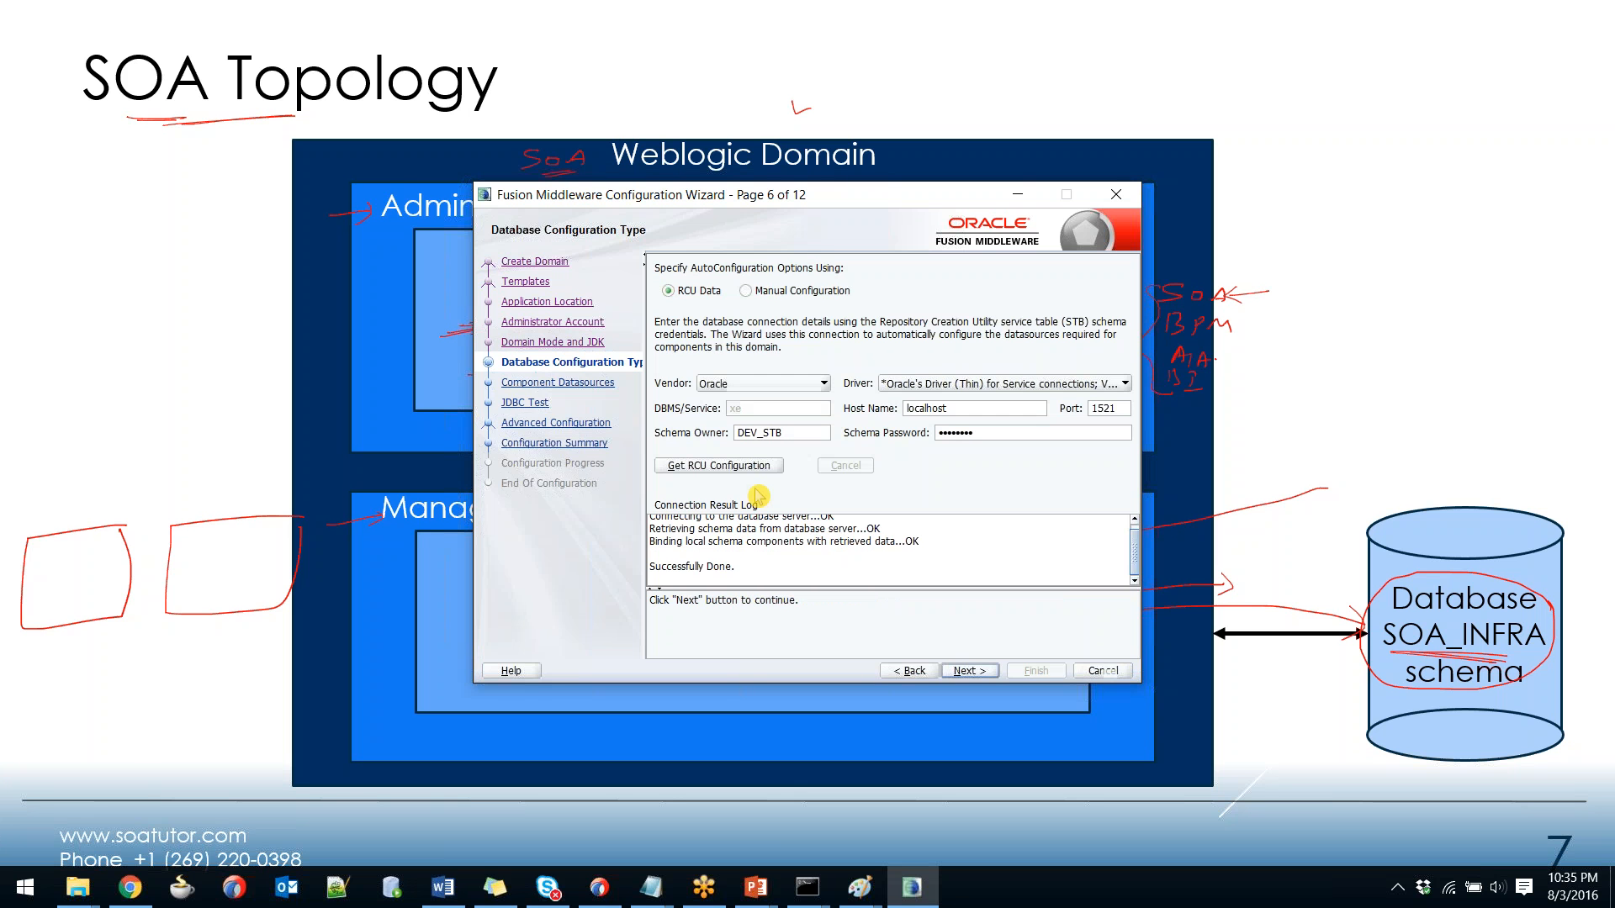
left_click(976, 670)
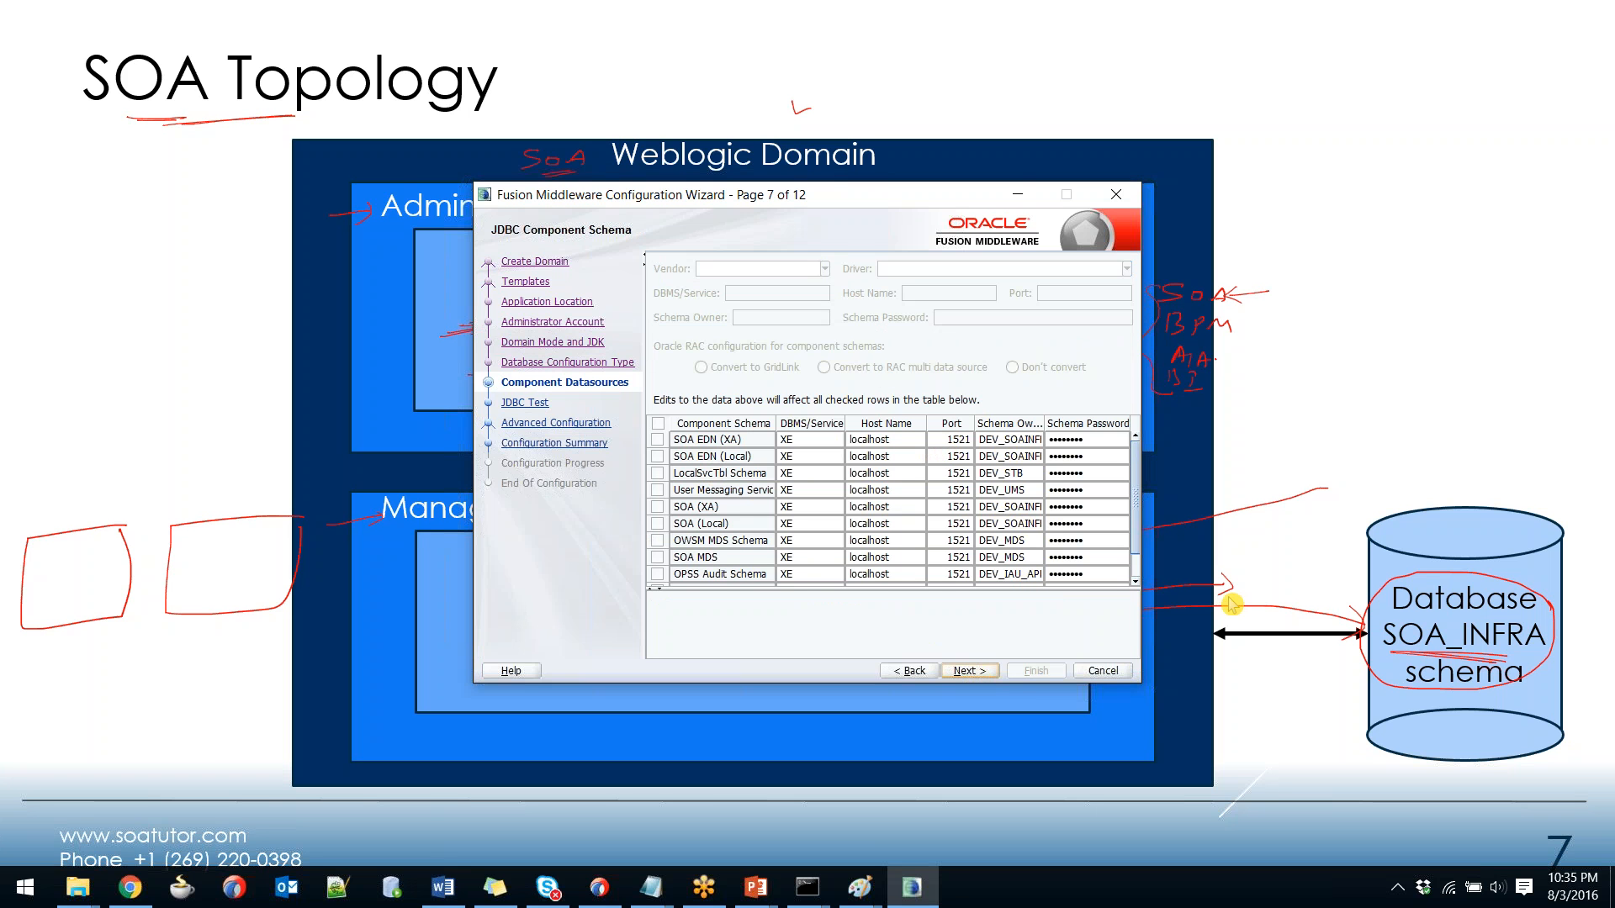
Inspect the SOA EDN (XA) schema row, then go back to the database configuration page.
double_click(806, 440)
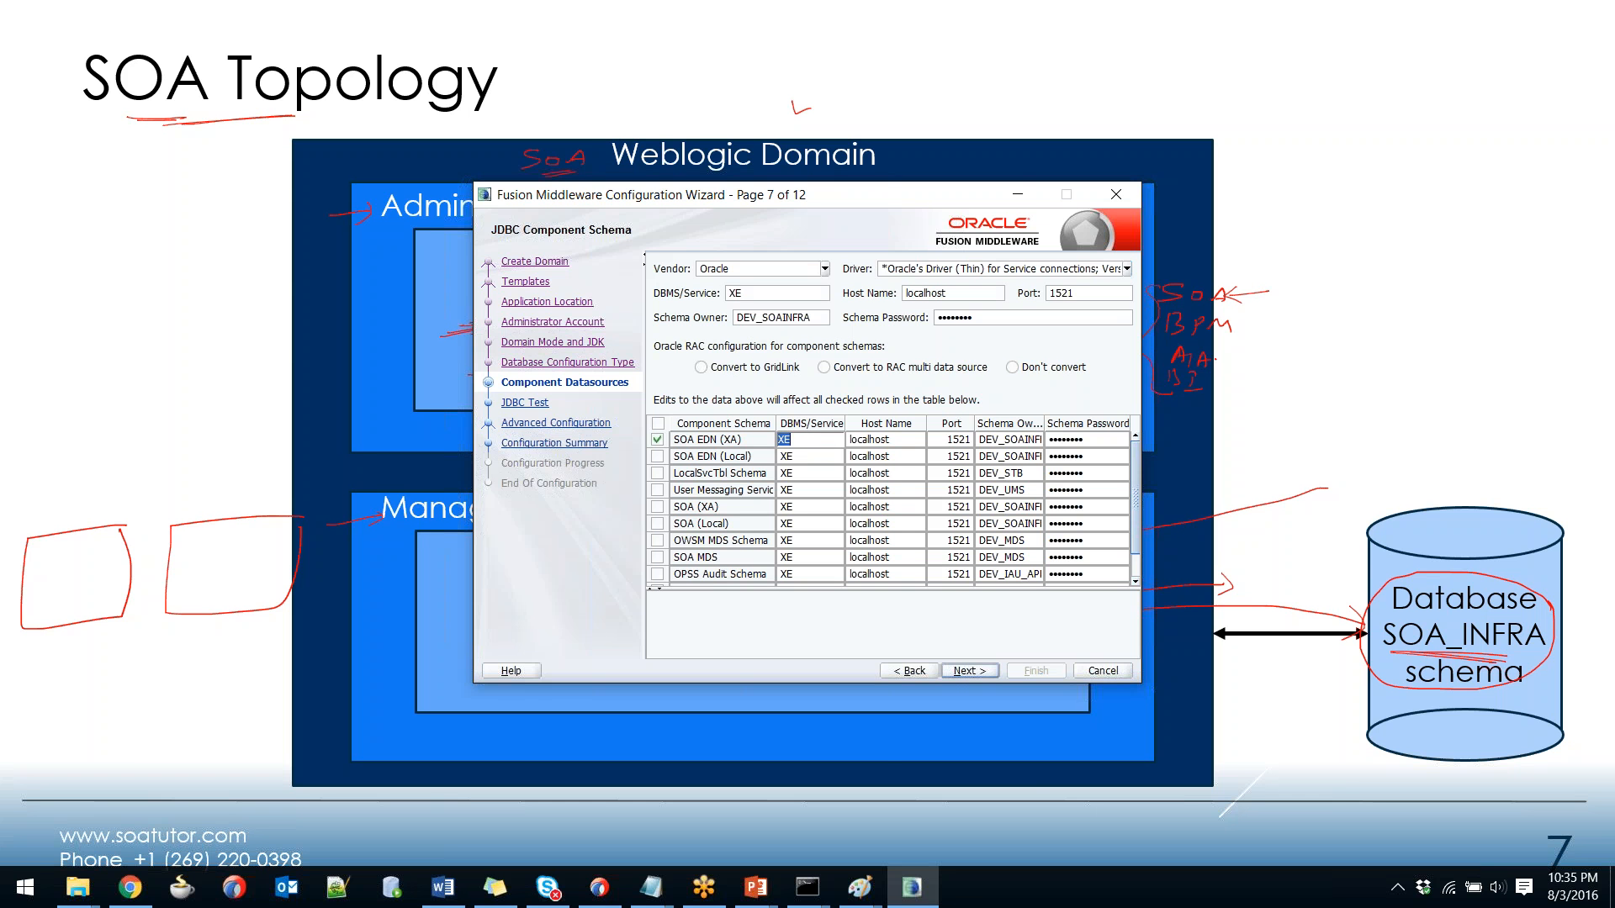
key("Tab")
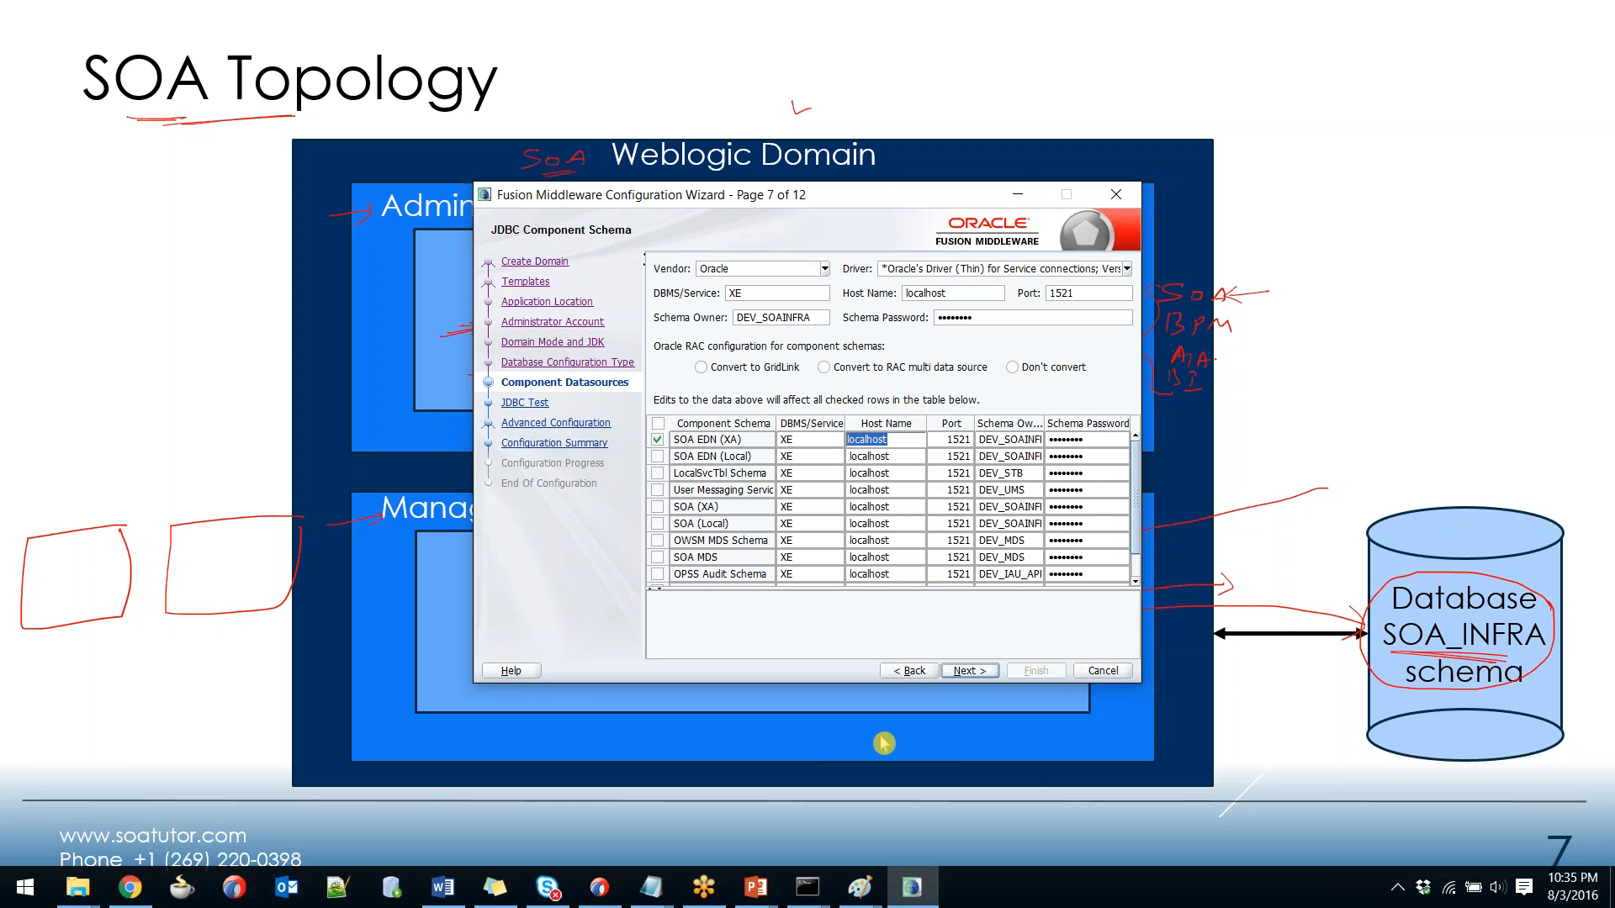
left_click(908, 671)
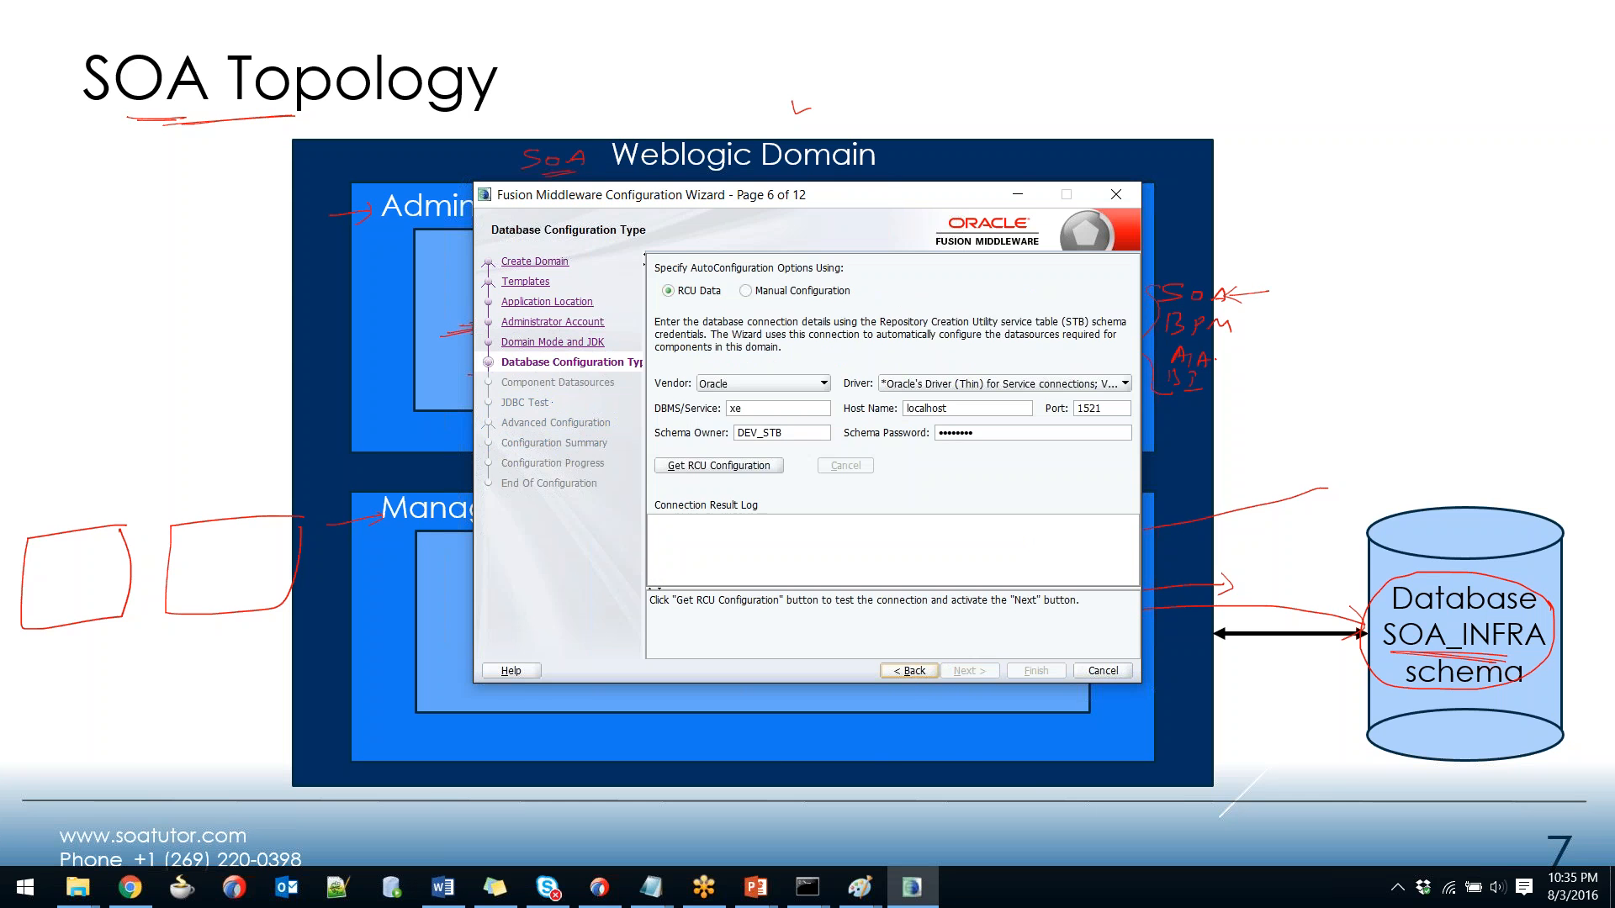
Re-fetch the RCU configuration for xe on localhost and advance to JDBC Component Schema Test.
double_click(757, 409)
double_click(948, 407)
left_click_drag(928, 207, 736, 206)
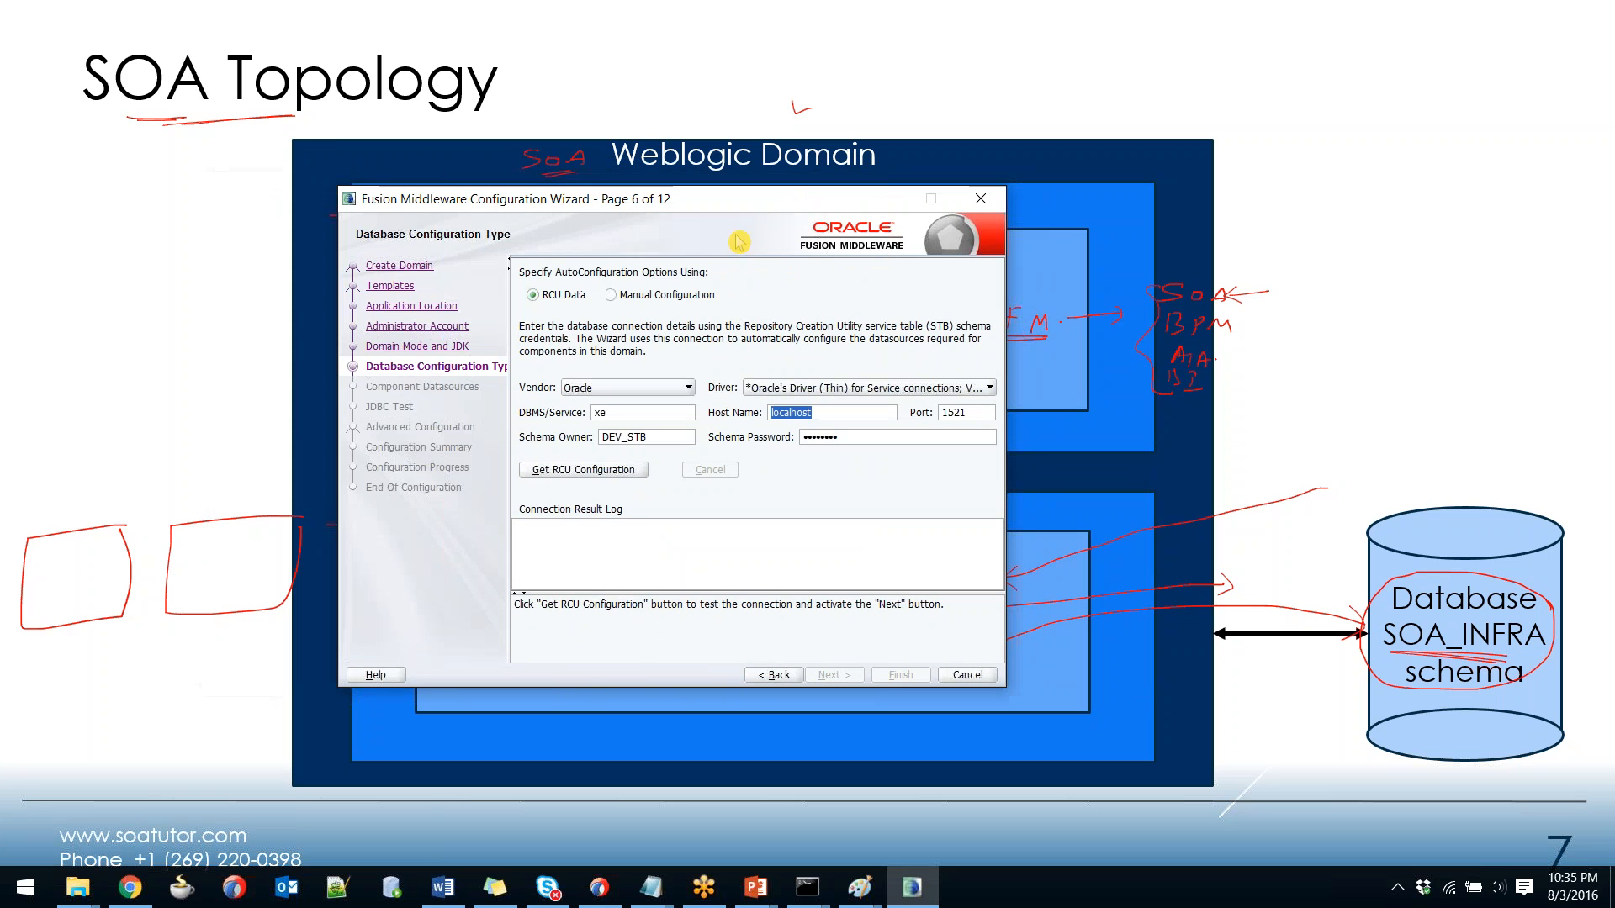
left_click(582, 471)
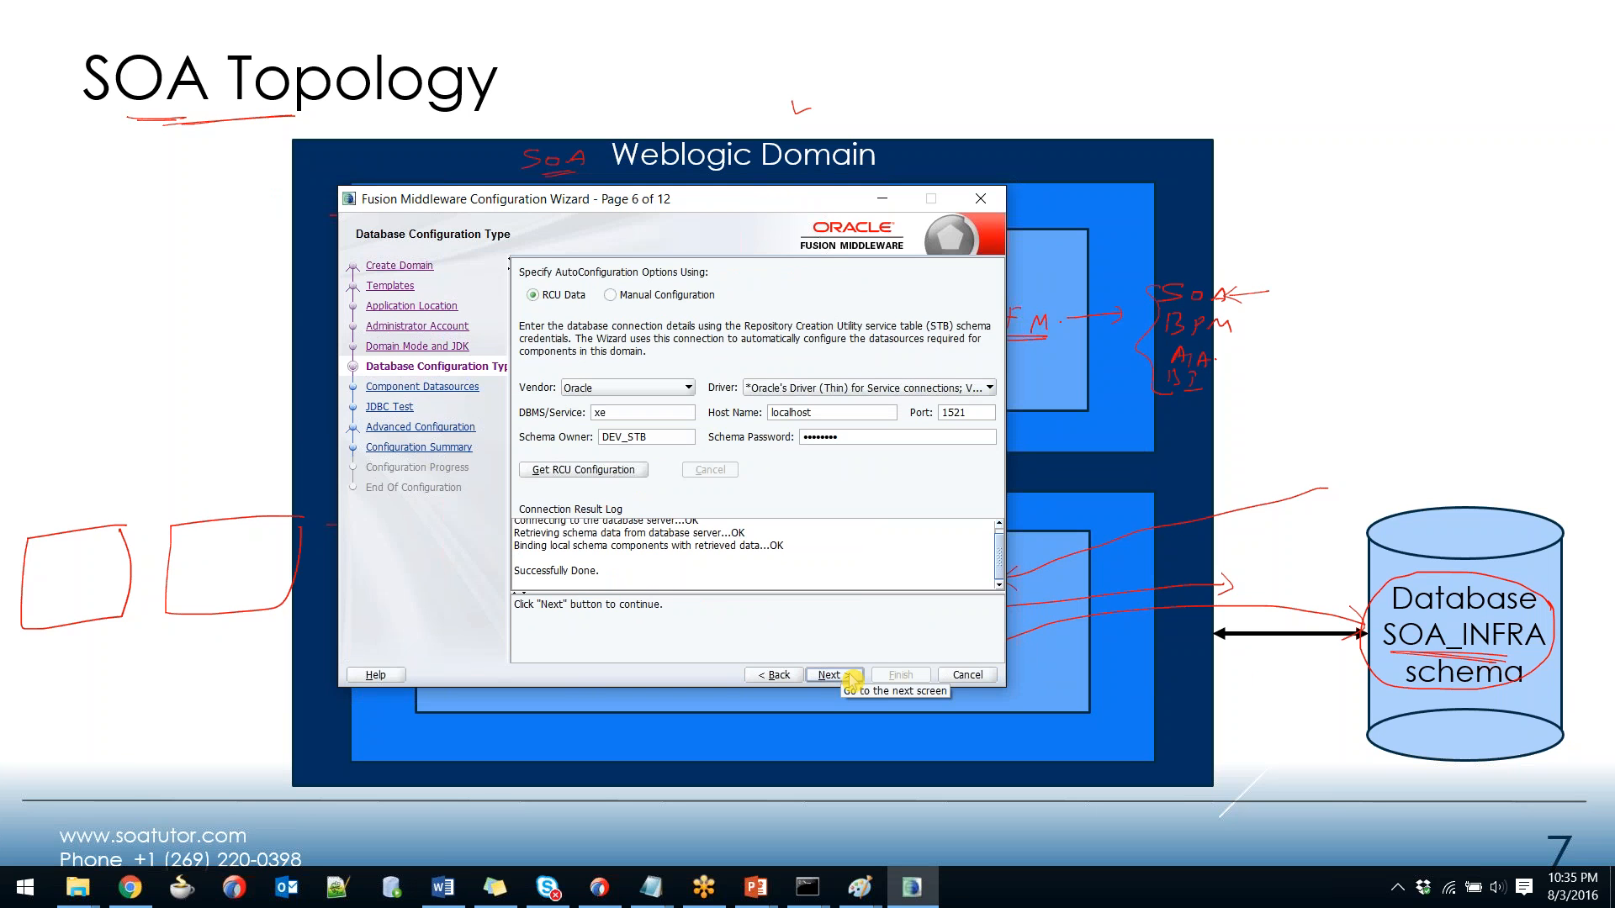
left_click(852, 680)
left_click(852, 677)
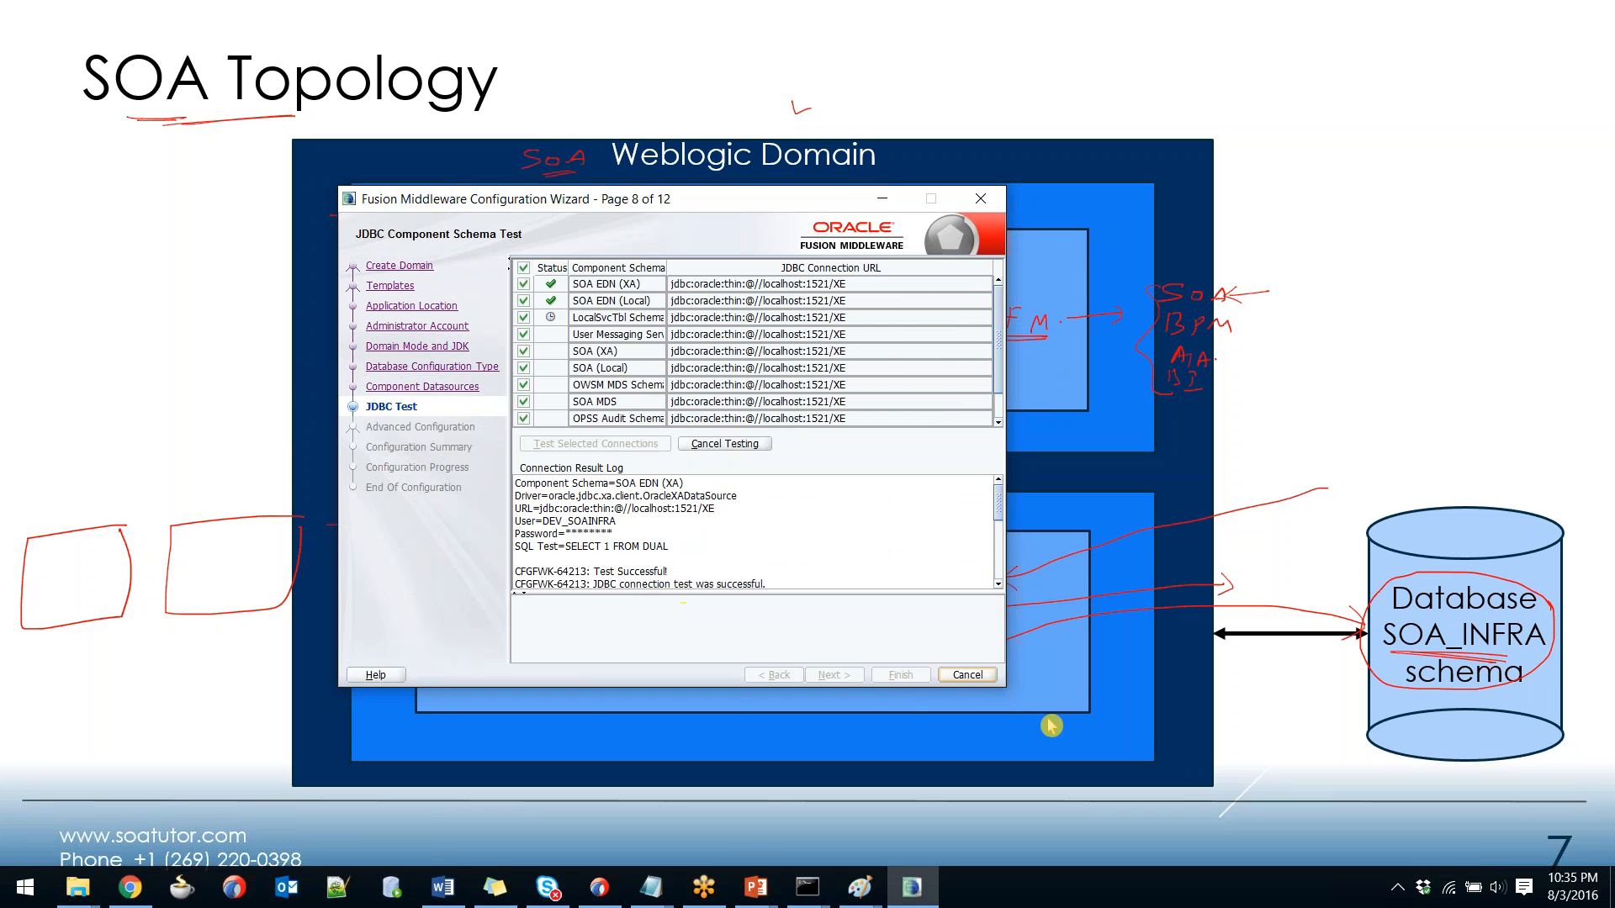
Exit the wizard, end the slideshow discarding its ink annotations, and switch to the Paint sketch.
left_click(964, 677)
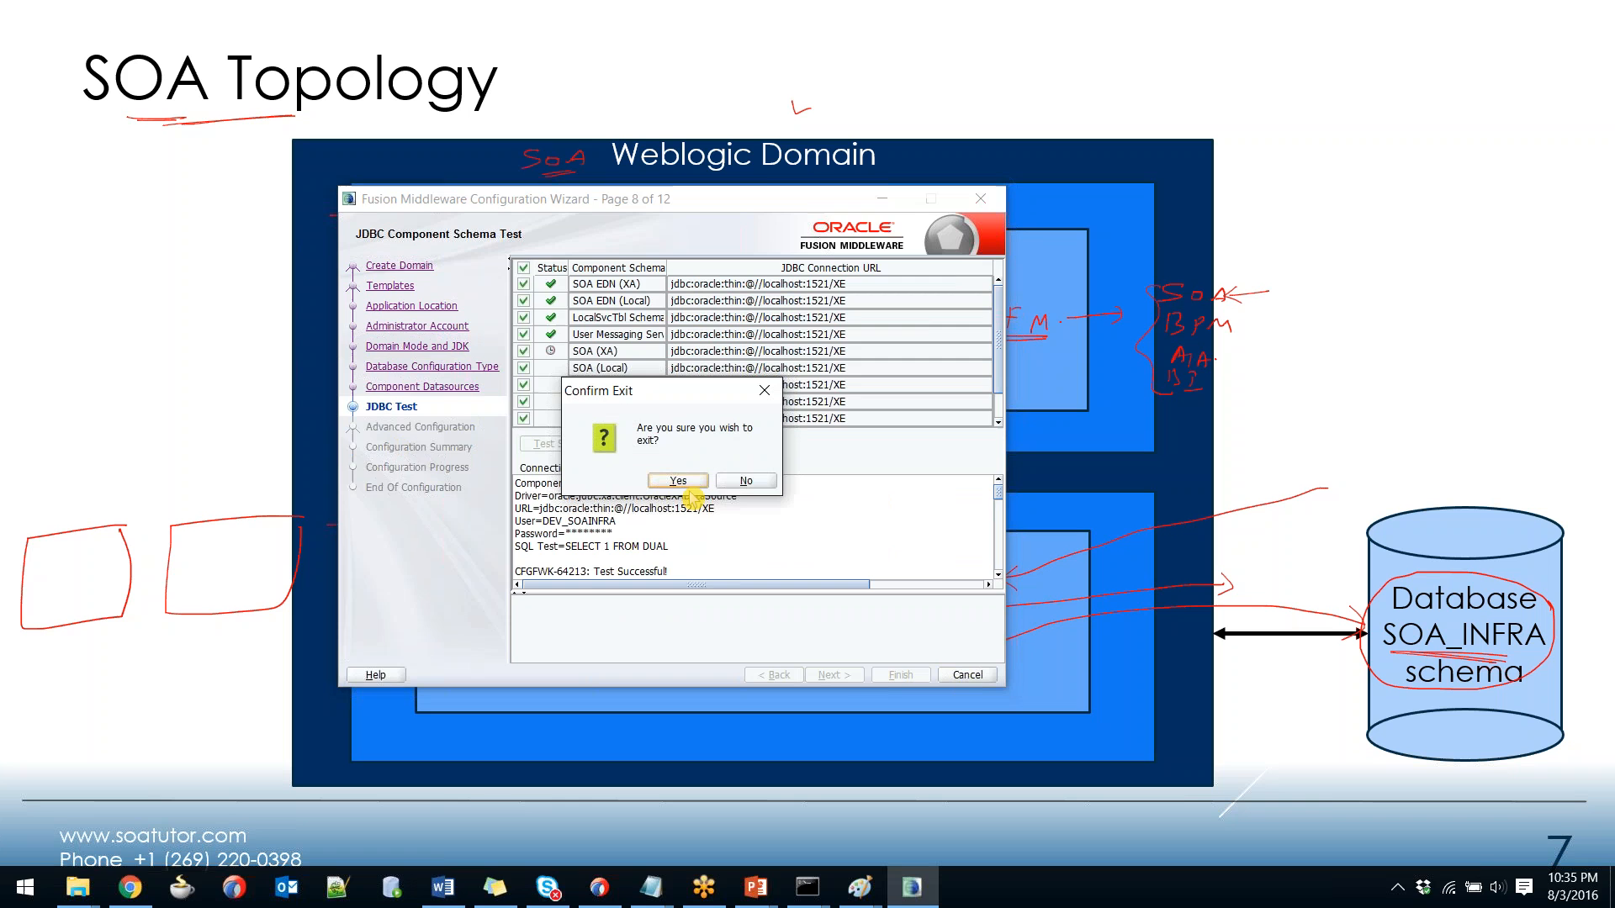
left_click(690, 496)
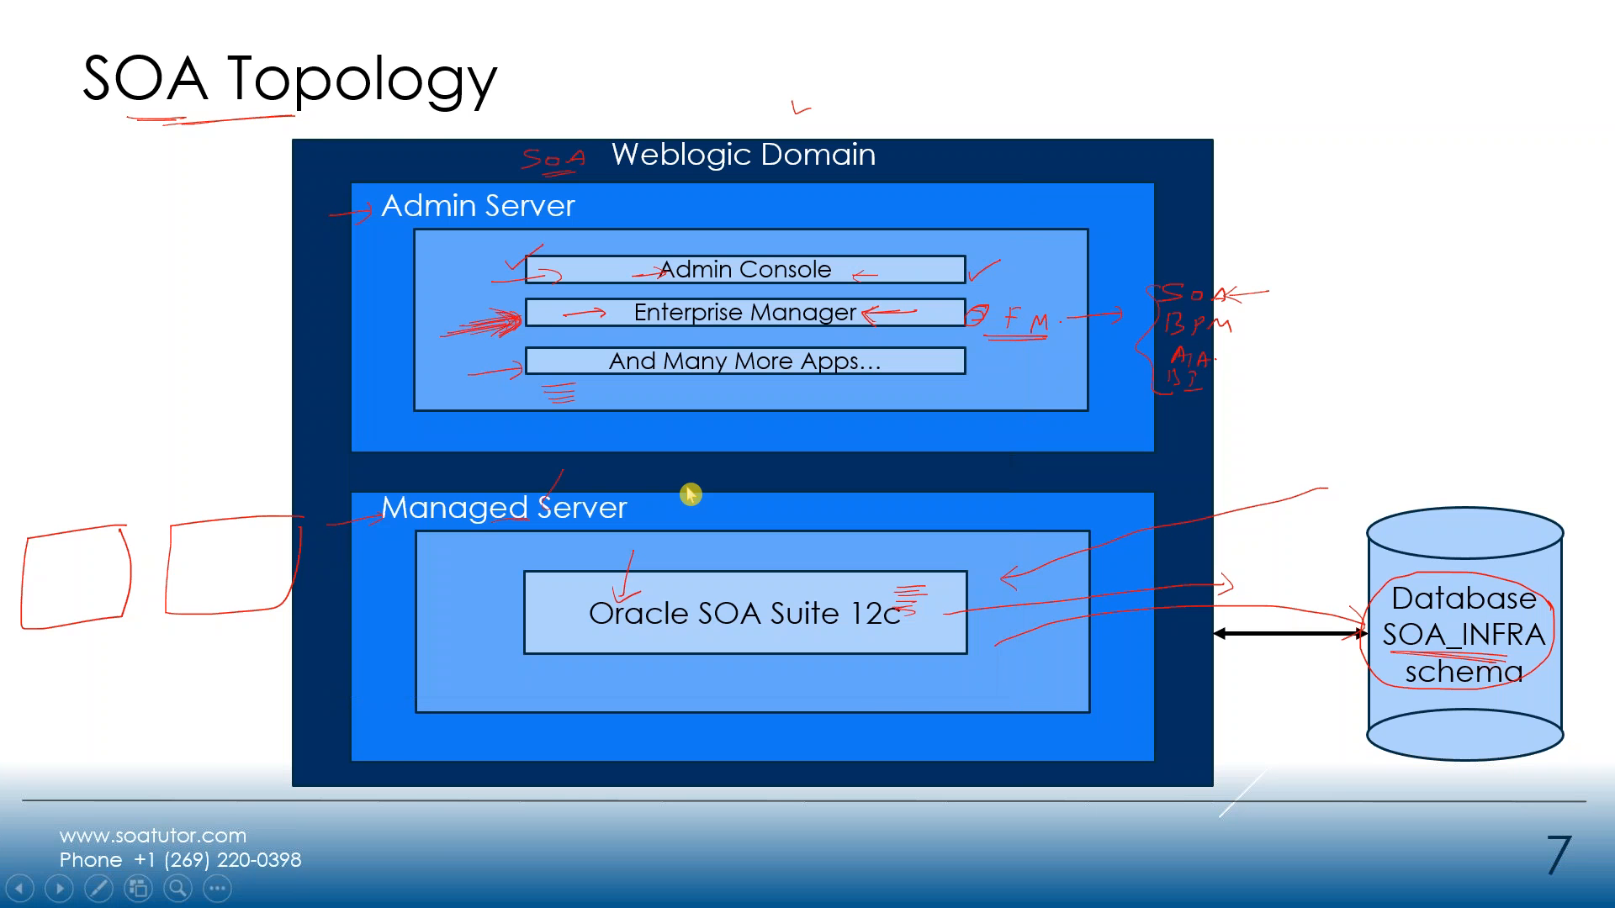
key("Escape")
left_click(853, 503)
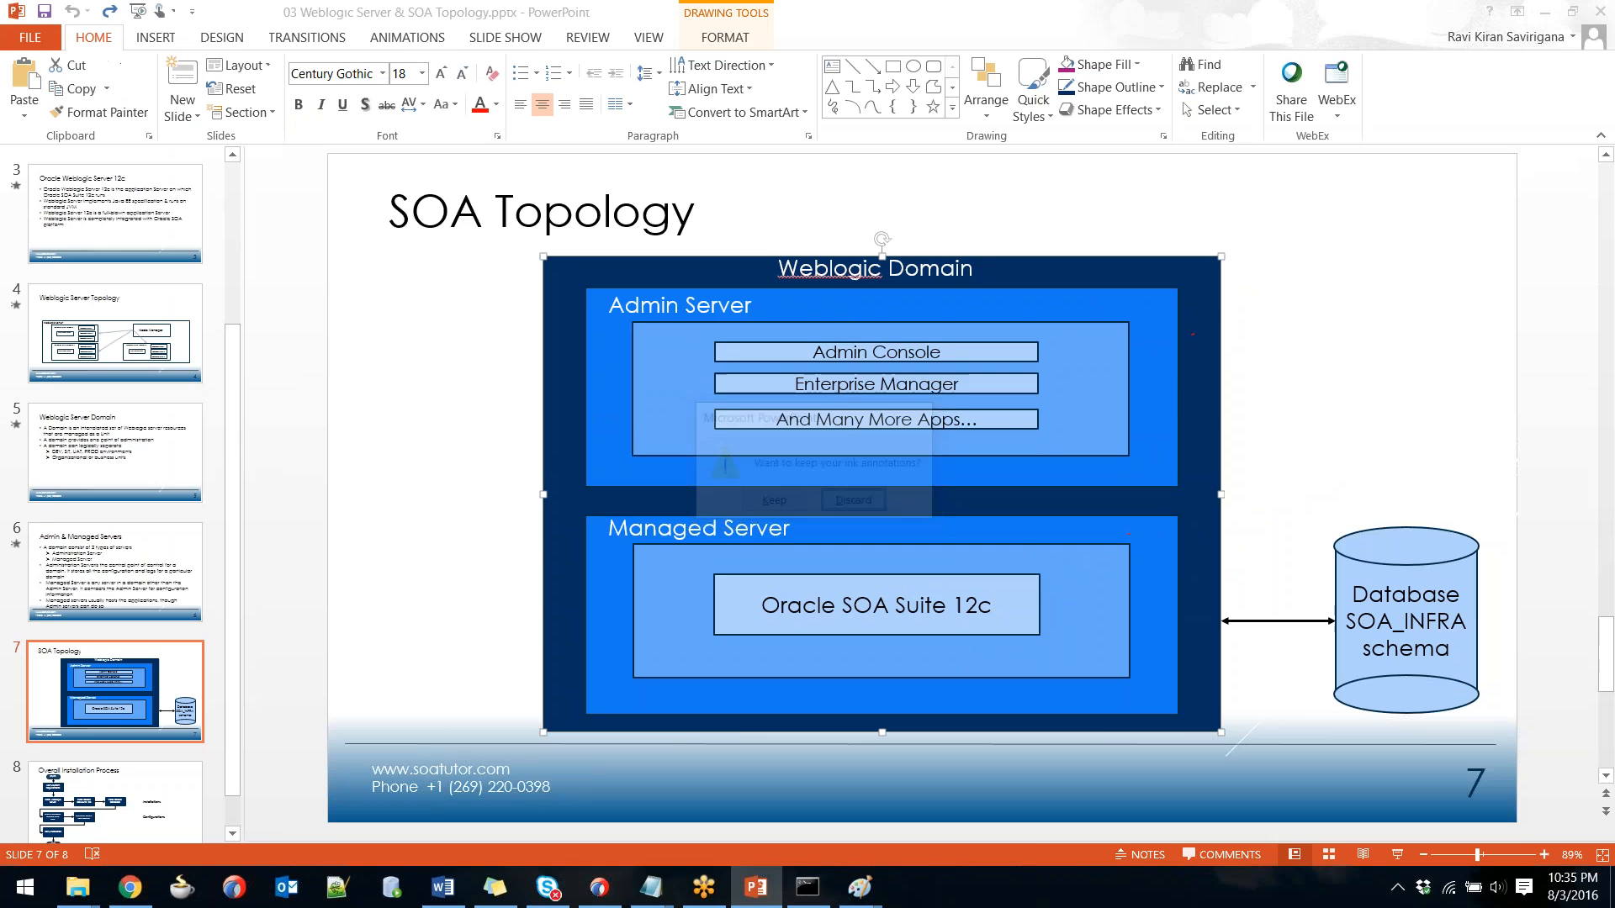
key("alt+Tab")
key("Tab")
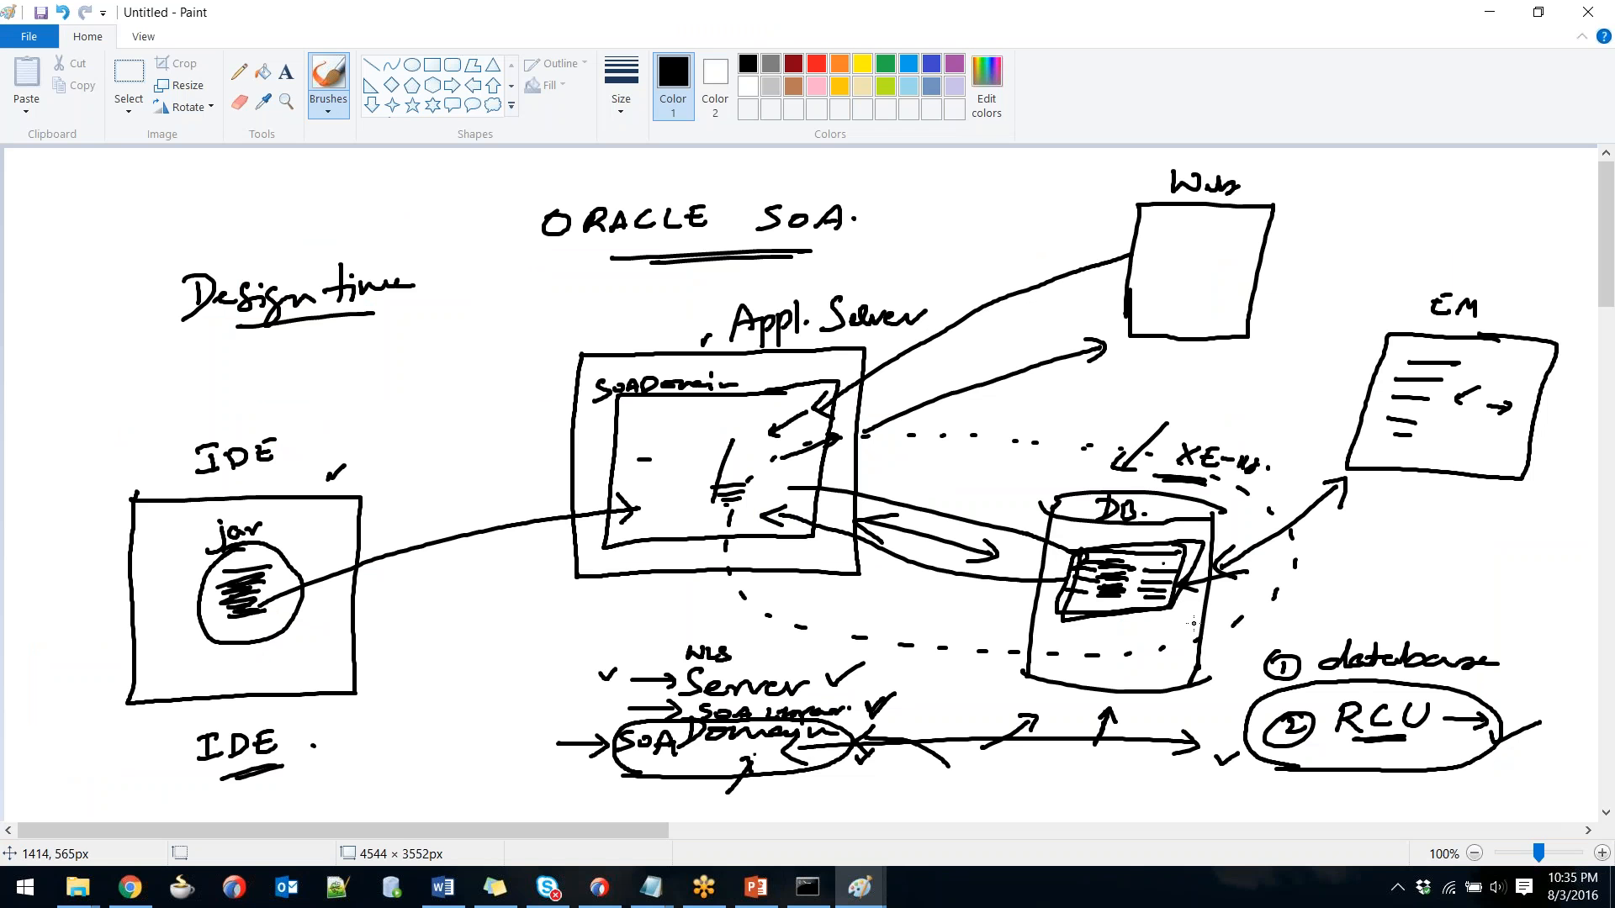
Draw a bracket down the left of the ORACLE SOA area and an arrow at XE.
left_click_drag(557, 767, 607, 740)
mouse_move(564, 172)
left_mouse_down()
mouse_move(486, 179)
mouse_move(451, 422)
mouse_move(442, 732)
mouse_move(480, 777)
mouse_move(602, 790)
left_mouse_up()
left_click_drag(1028, 532, 1047, 522)
mouse_move(1285, 401)
left_mouse_down()
mouse_move(1240, 450)
mouse_move(1268, 447)
left_mouse_up()
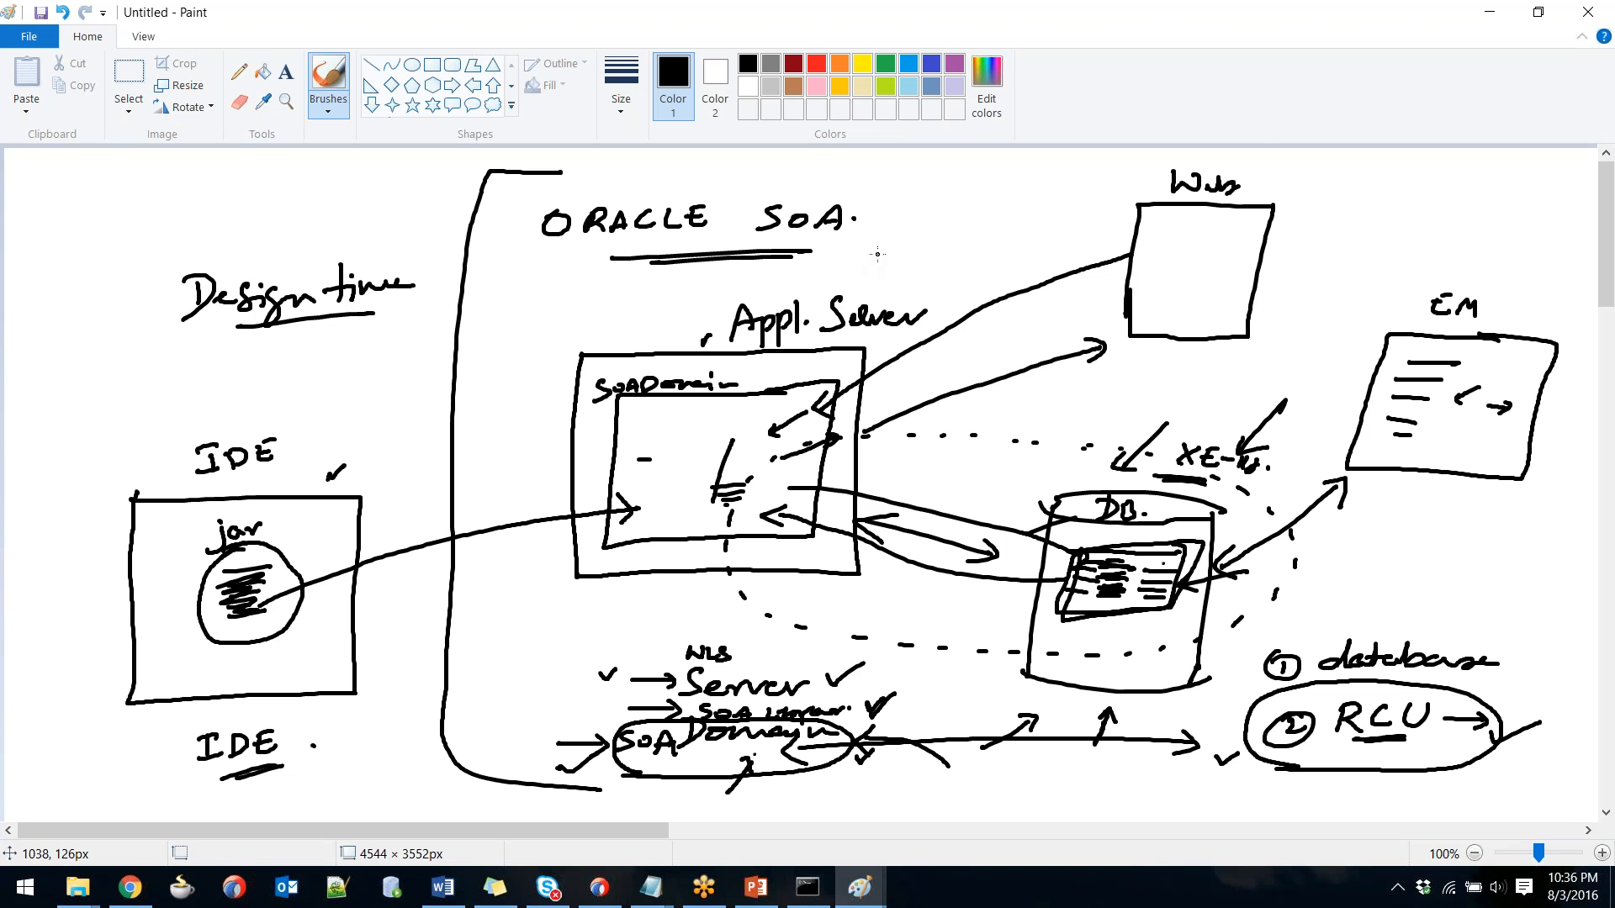
key("alt+Tab")
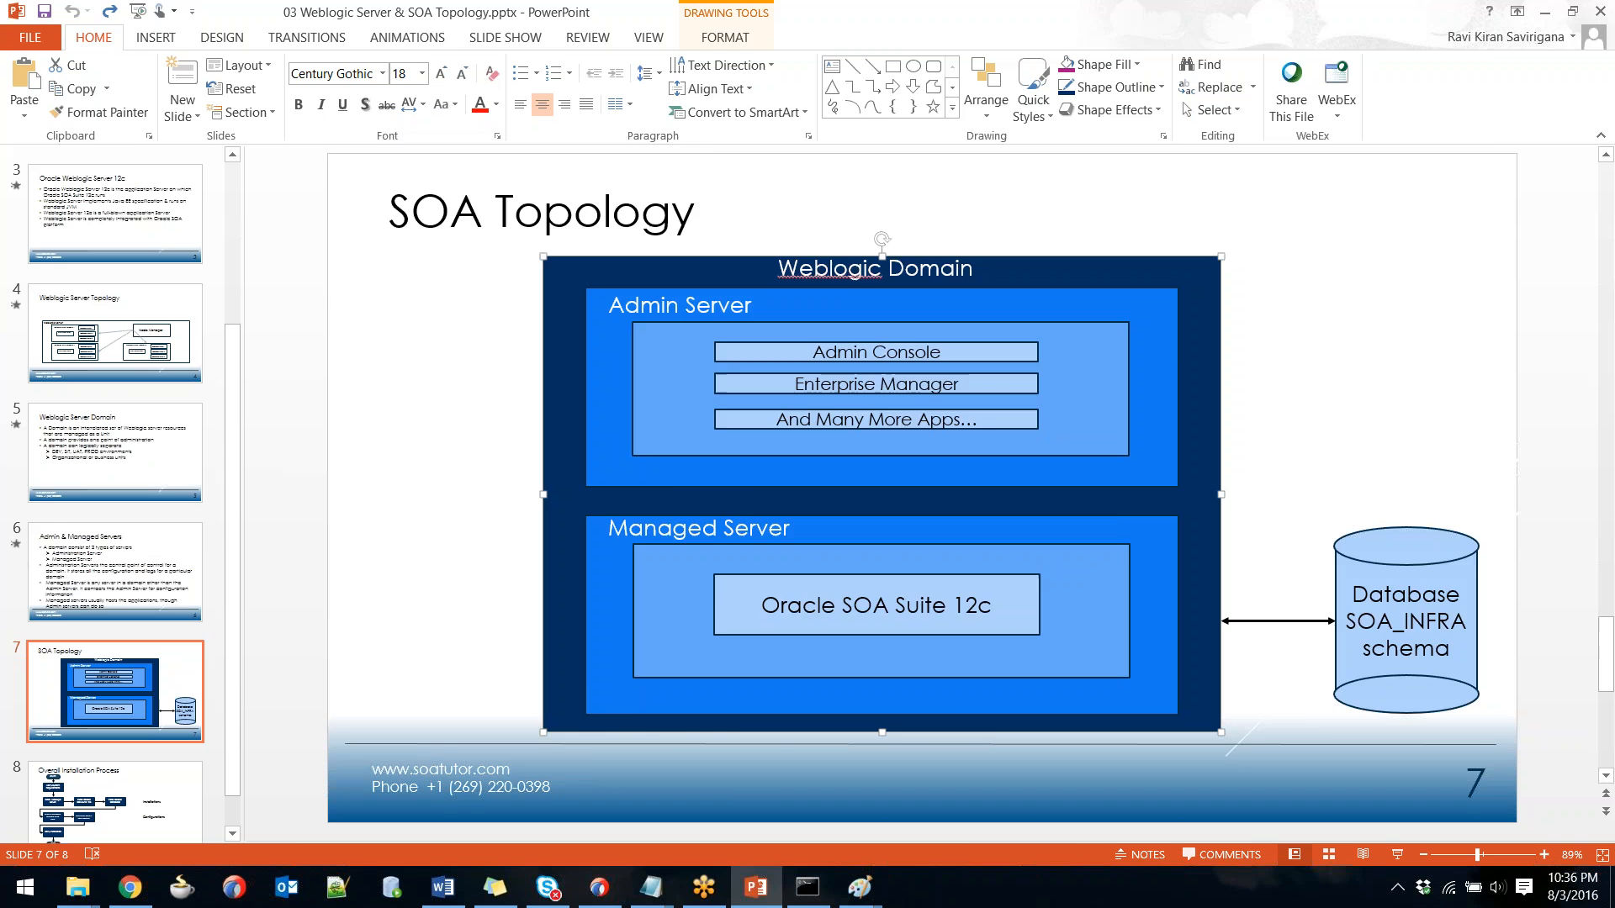
Switch back to the Paint sketch and underline the upper IDE label with a brush stroke.
key("alt+Tab")
key("Tab")
key("Tab")
key("shift+Tab")
key("shift+Tab")
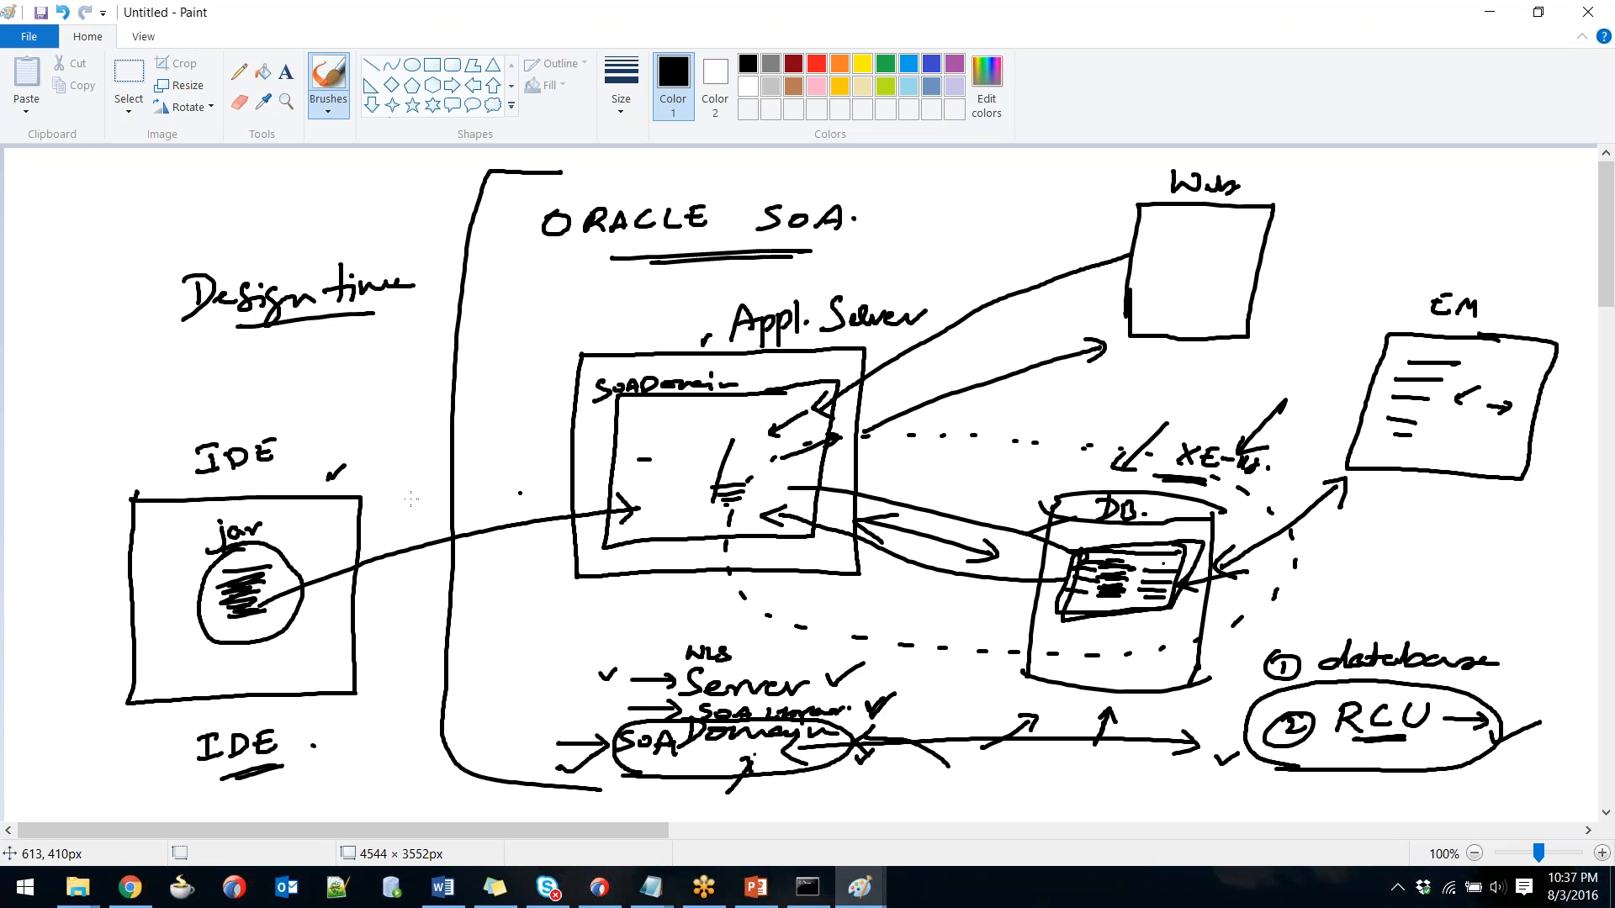
left_click_drag(246, 476, 229, 484)
Show the Oracle SOA Suite Downloads tab and highlight the two SOA Suite 12.2.1.1 installer rows.
left_click(132, 888)
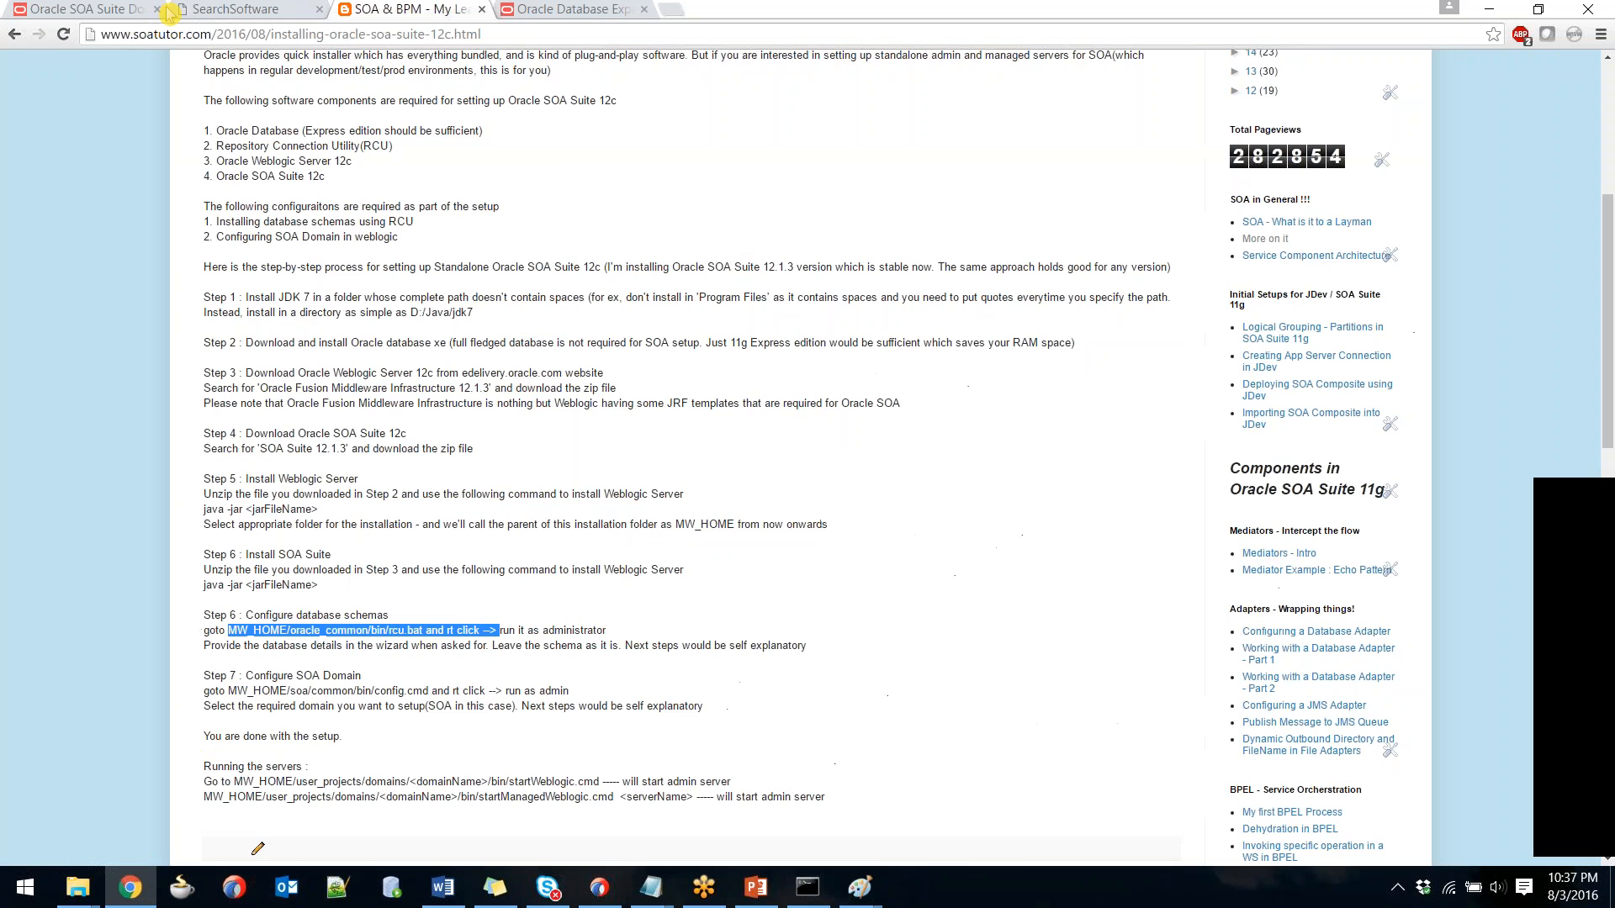
left_click(85, 10)
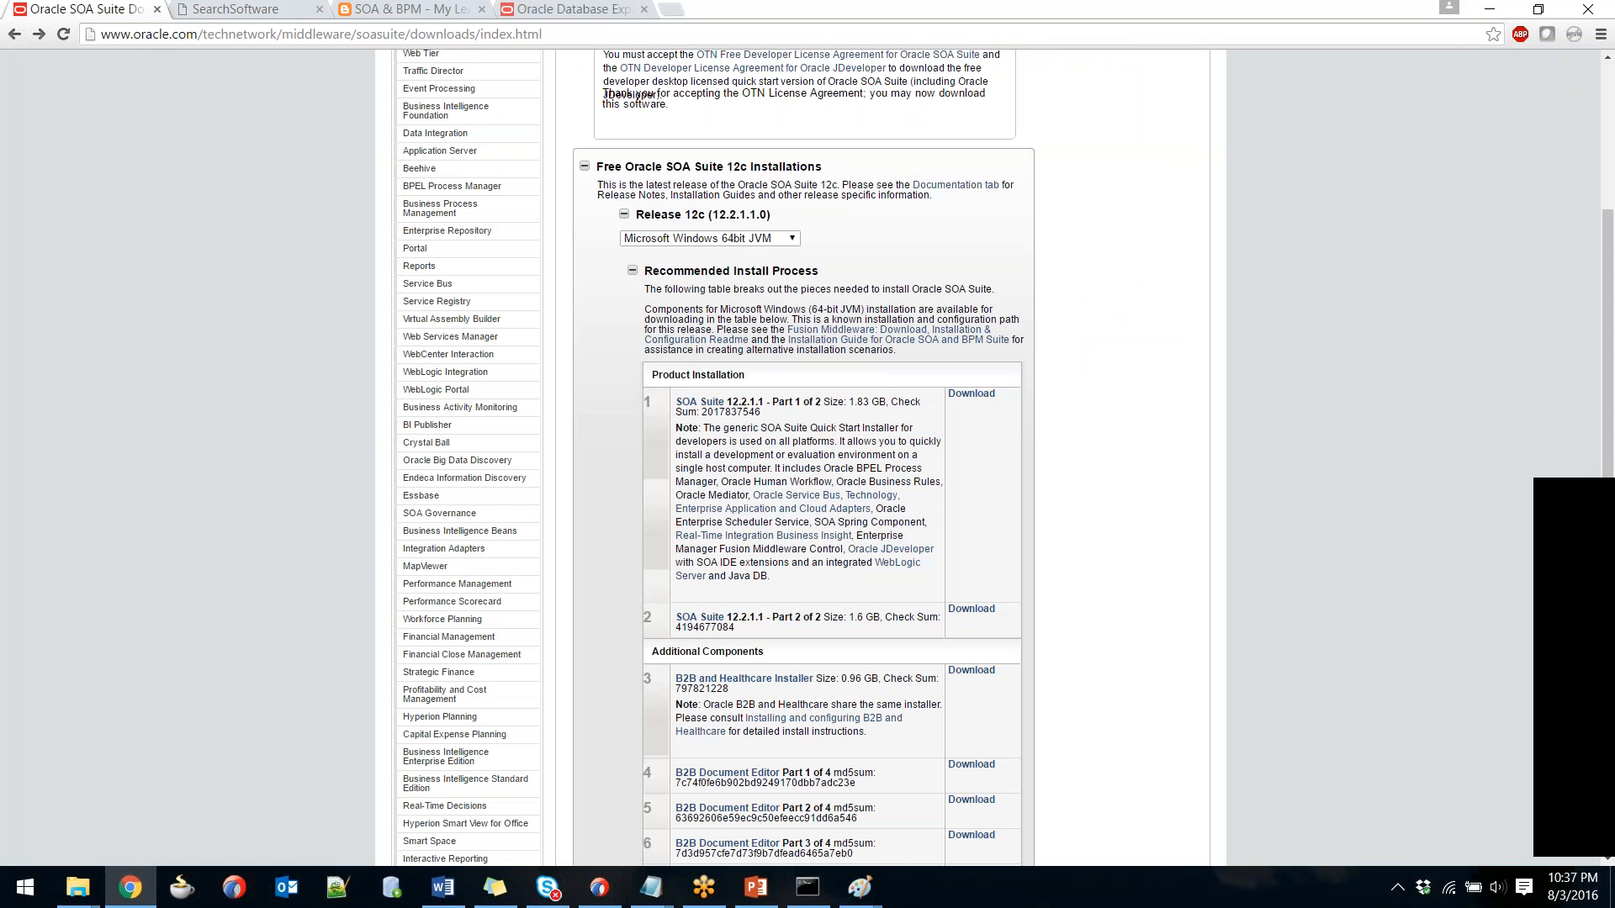
left_click_drag(1005, 631, 646, 402)
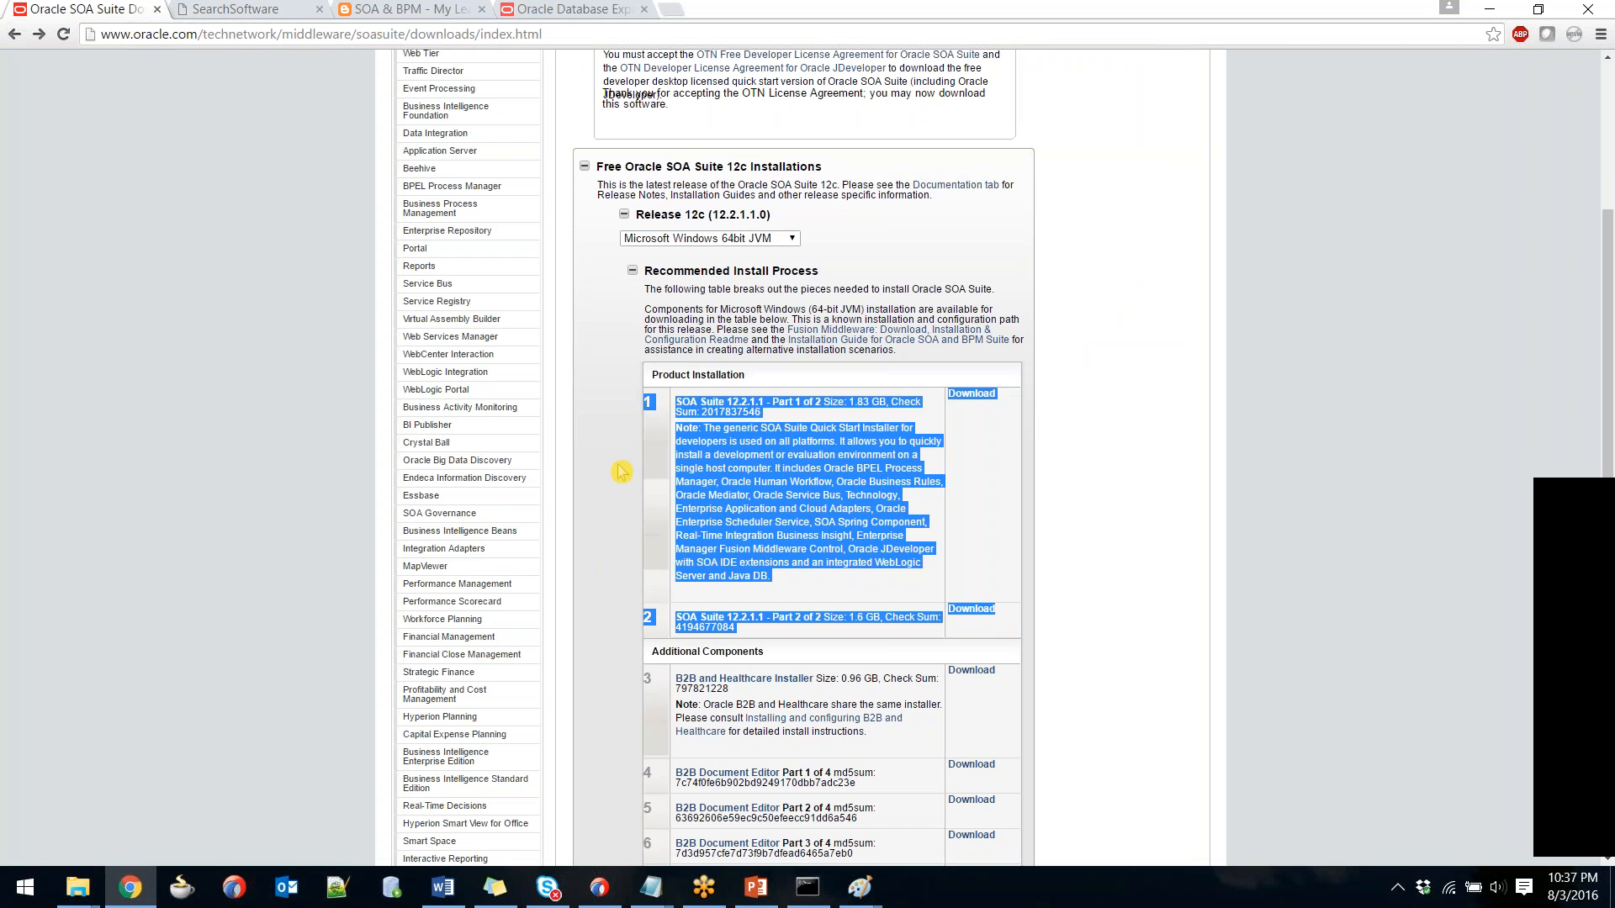
left_click_drag(1008, 633, 637, 401)
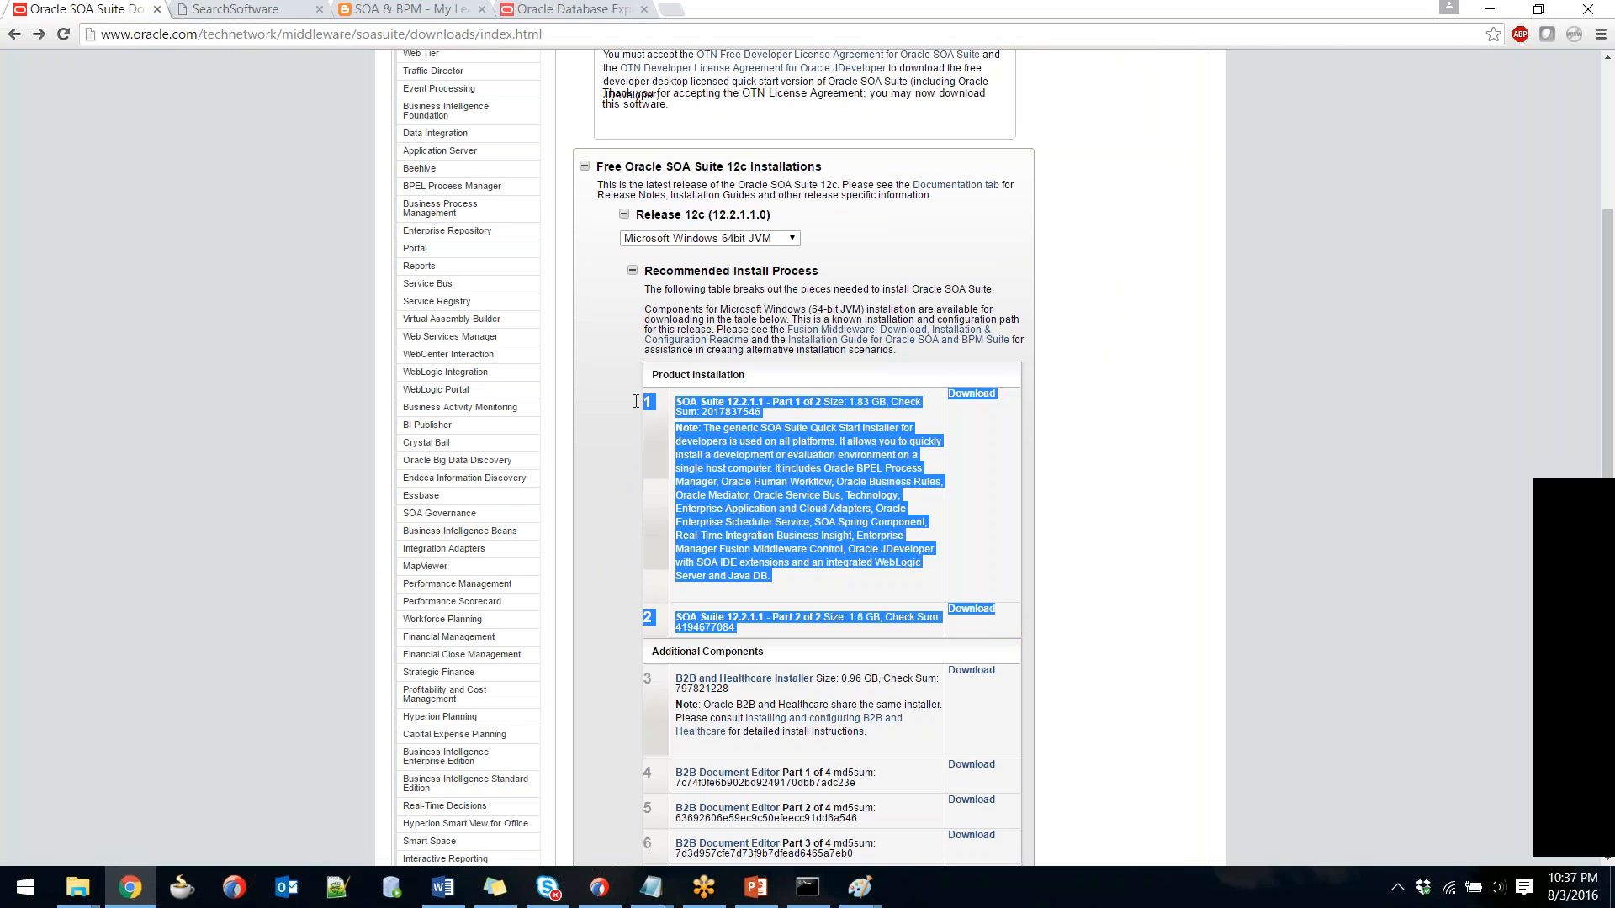
Show JDeveloper with User.xsd open and its Run menu, then return to the Paint sketch.
left_click(618, 455)
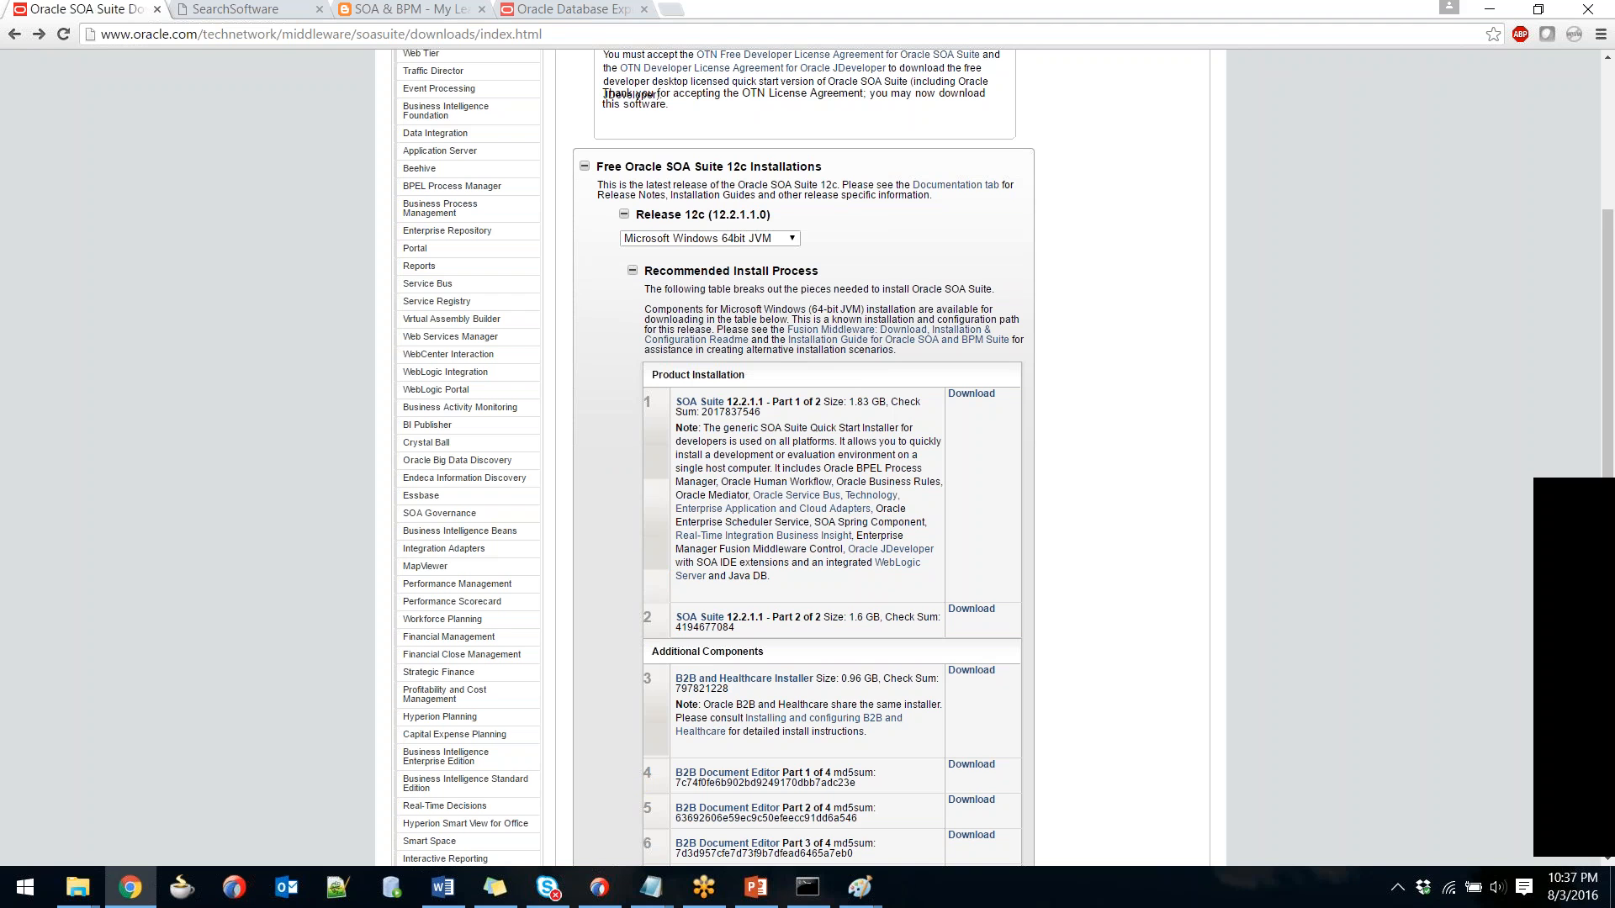
left_click(606, 893)
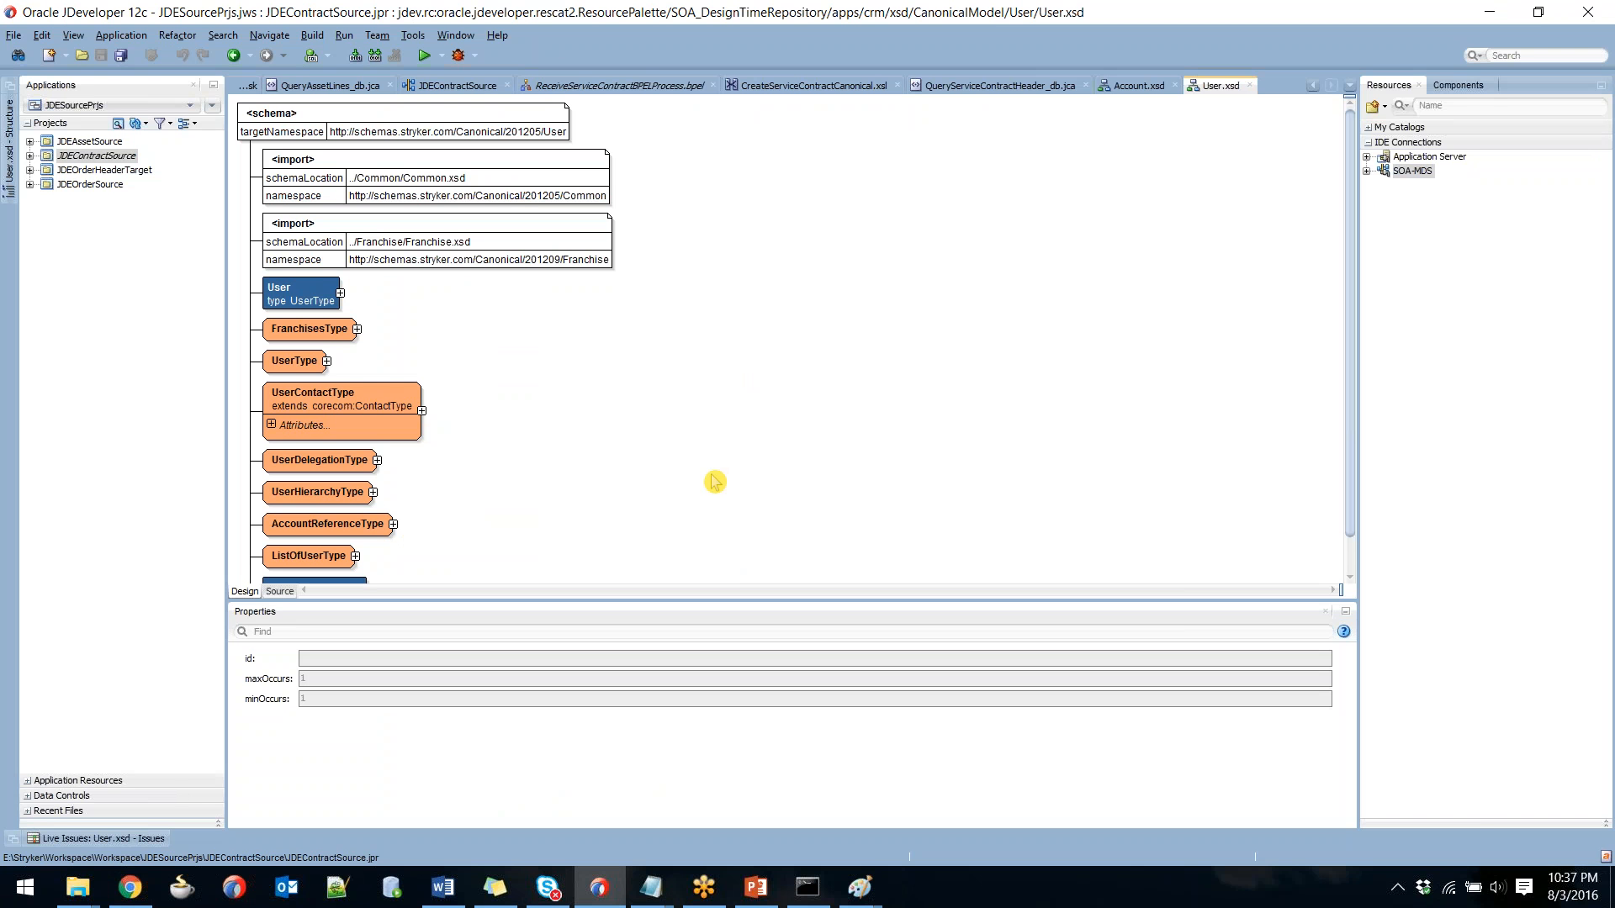
key("alt+Tab")
key("alt+Tab")
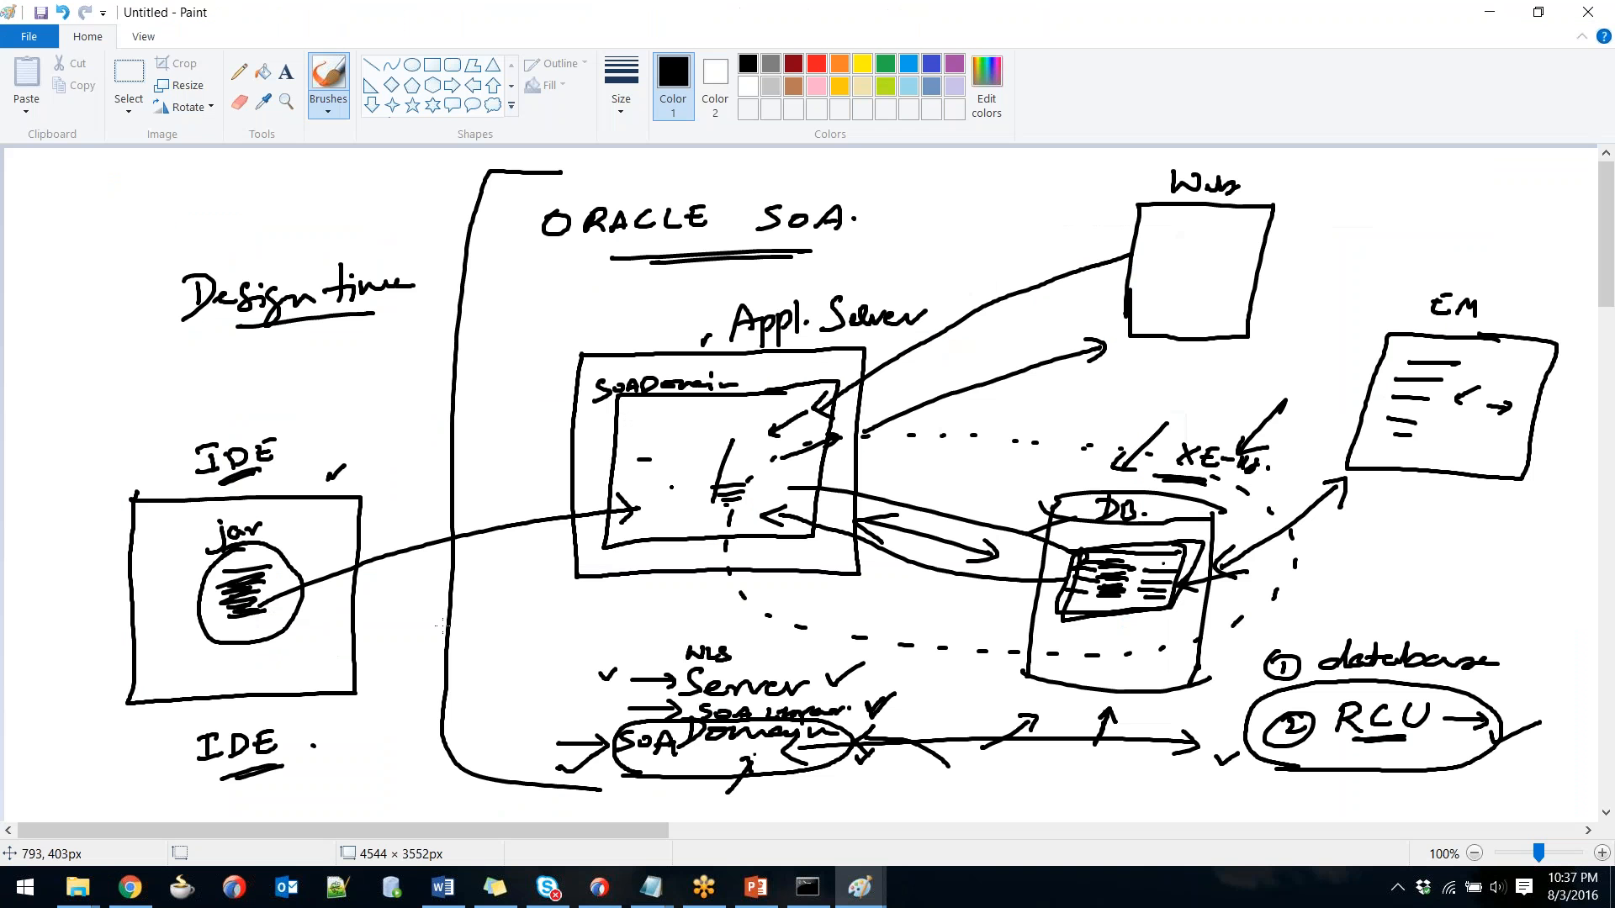
key("alt+Tab")
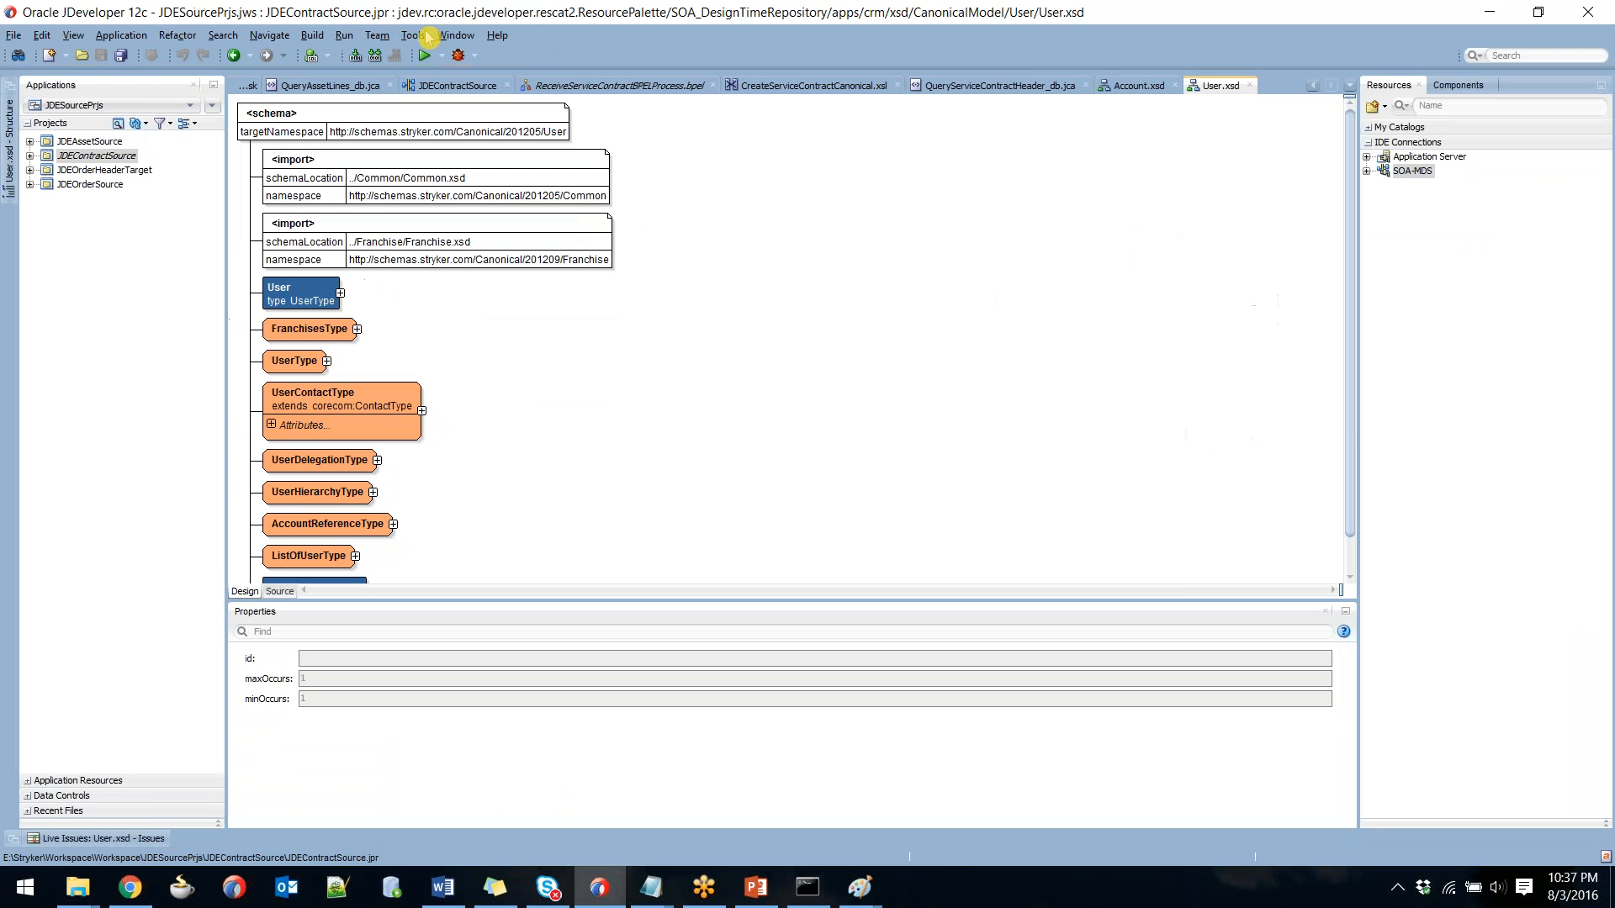
left_click(344, 35)
key("alt+Tab")
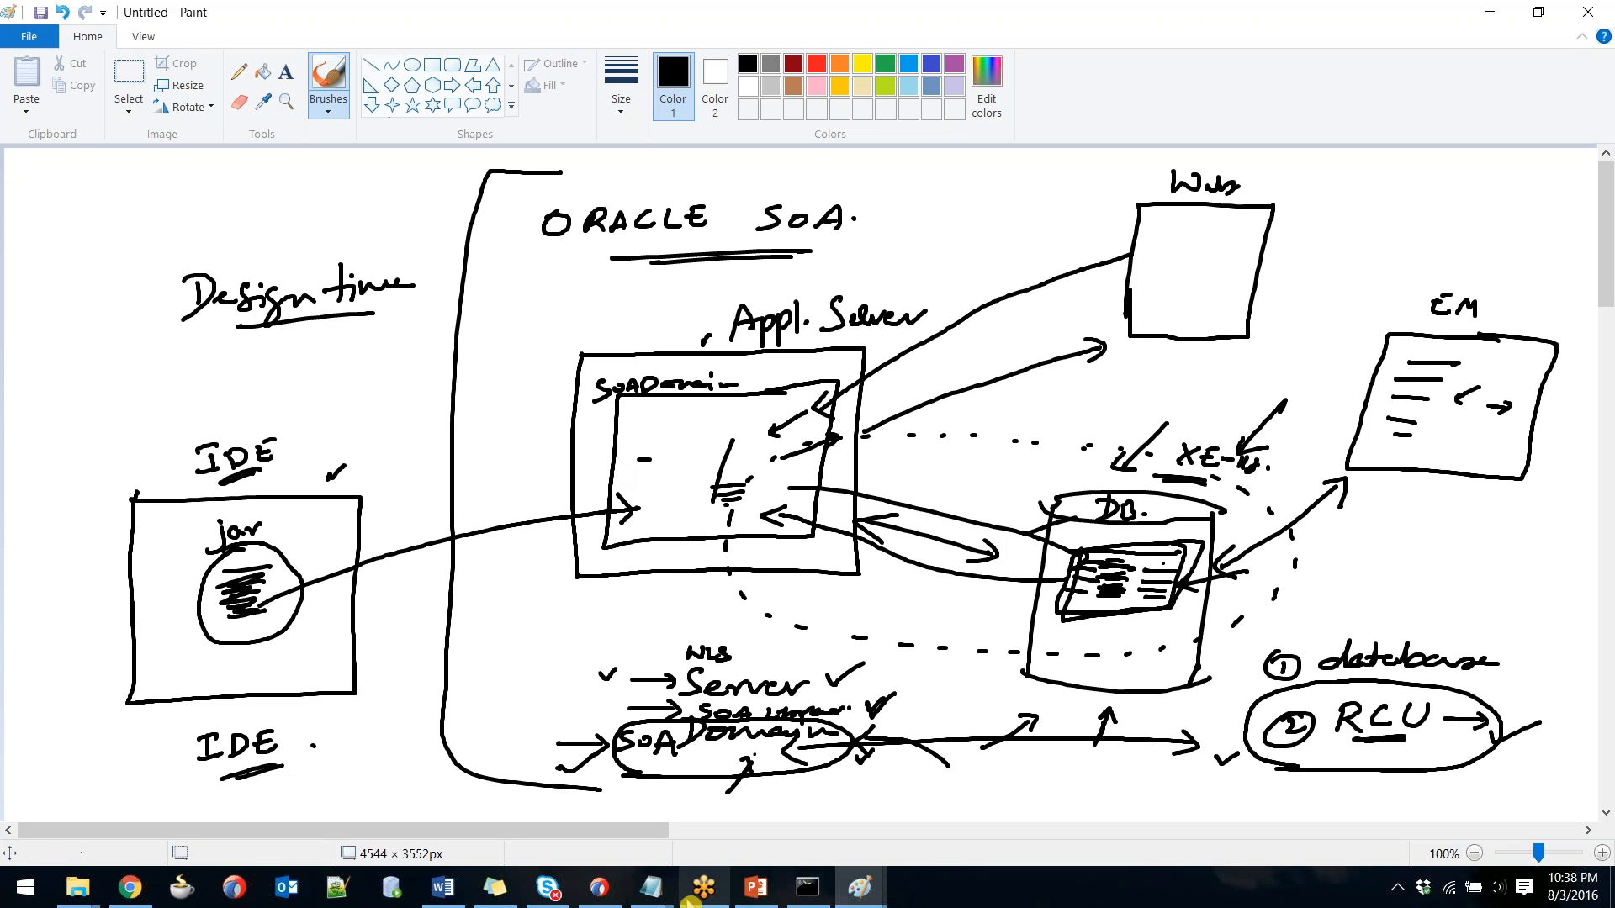
left_click(651, 888)
left_click(765, 795)
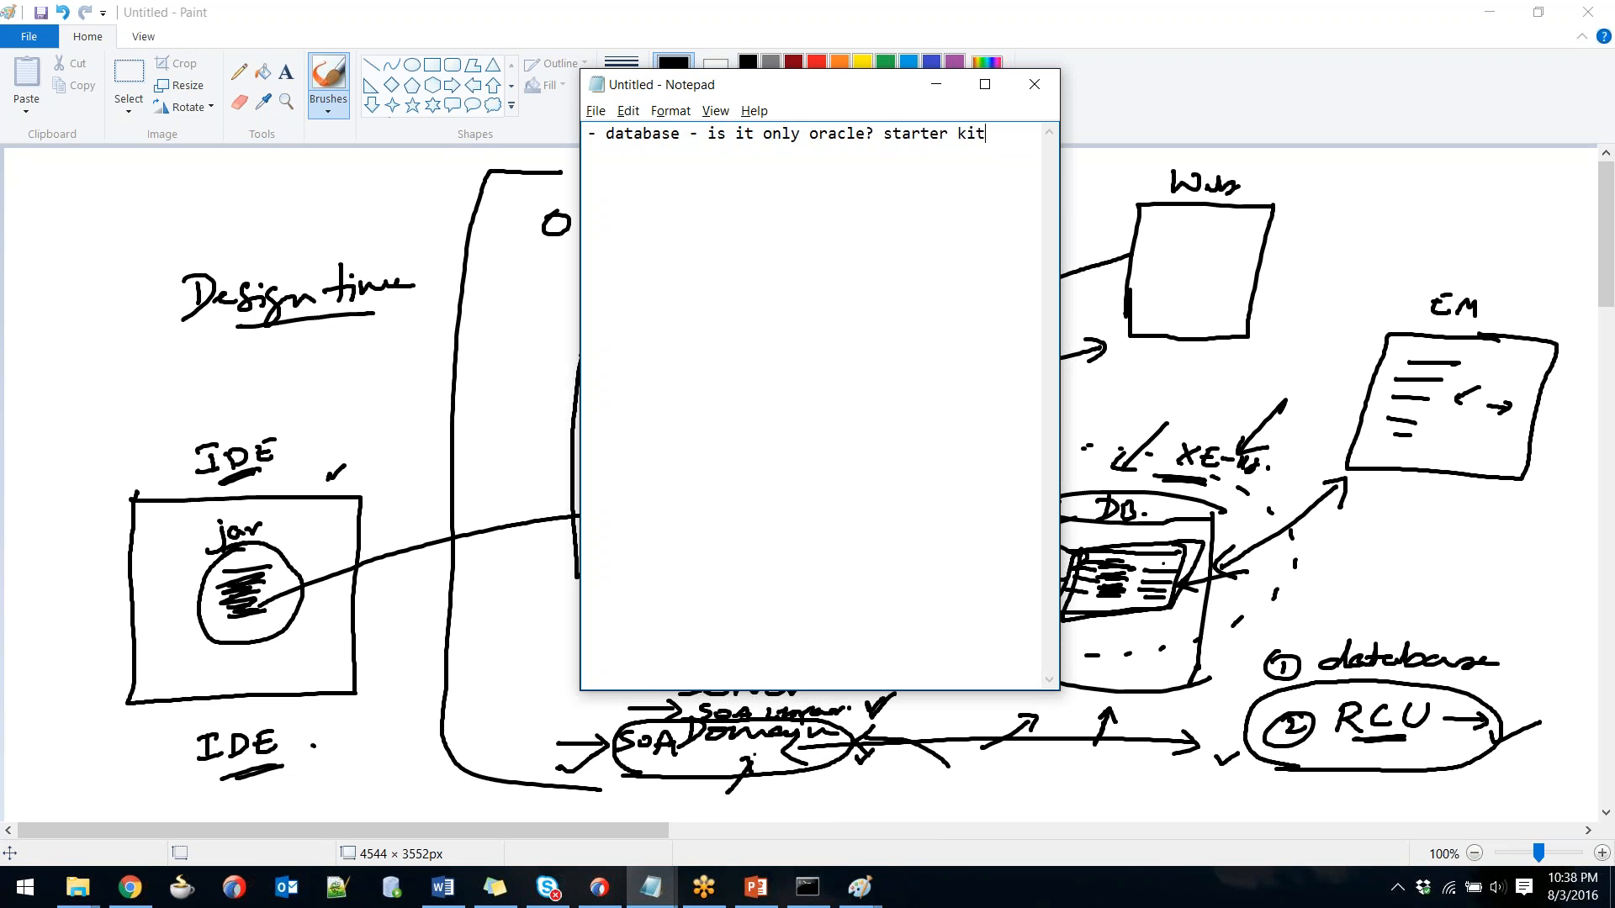
key("alt+Tab")
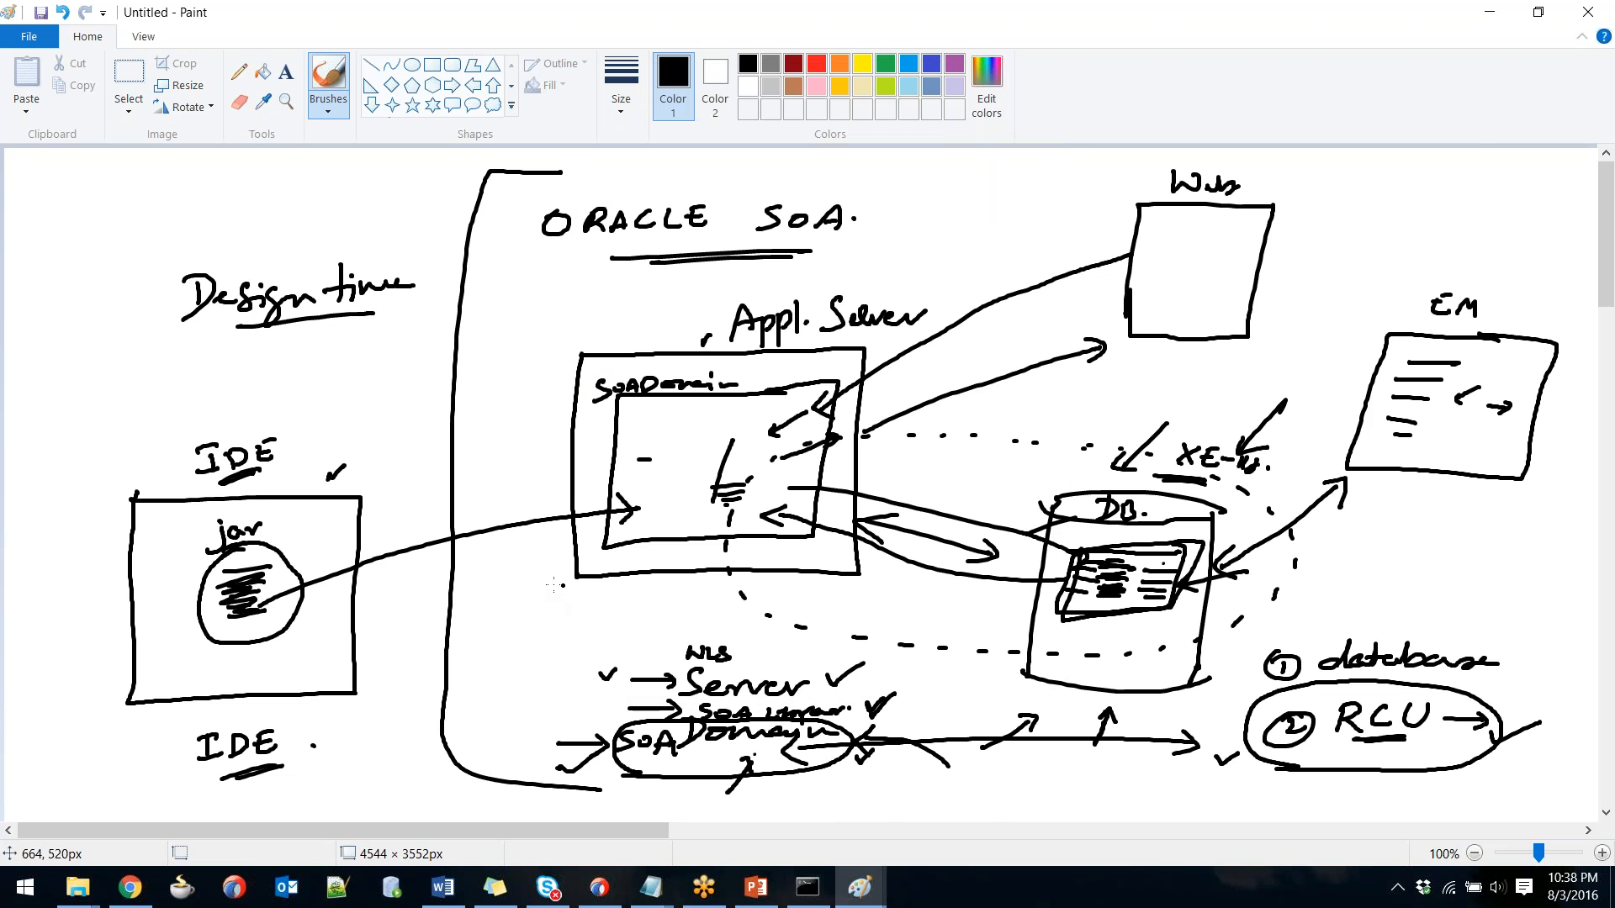
key("alt+Tab")
key("Tab")
key("Tab")
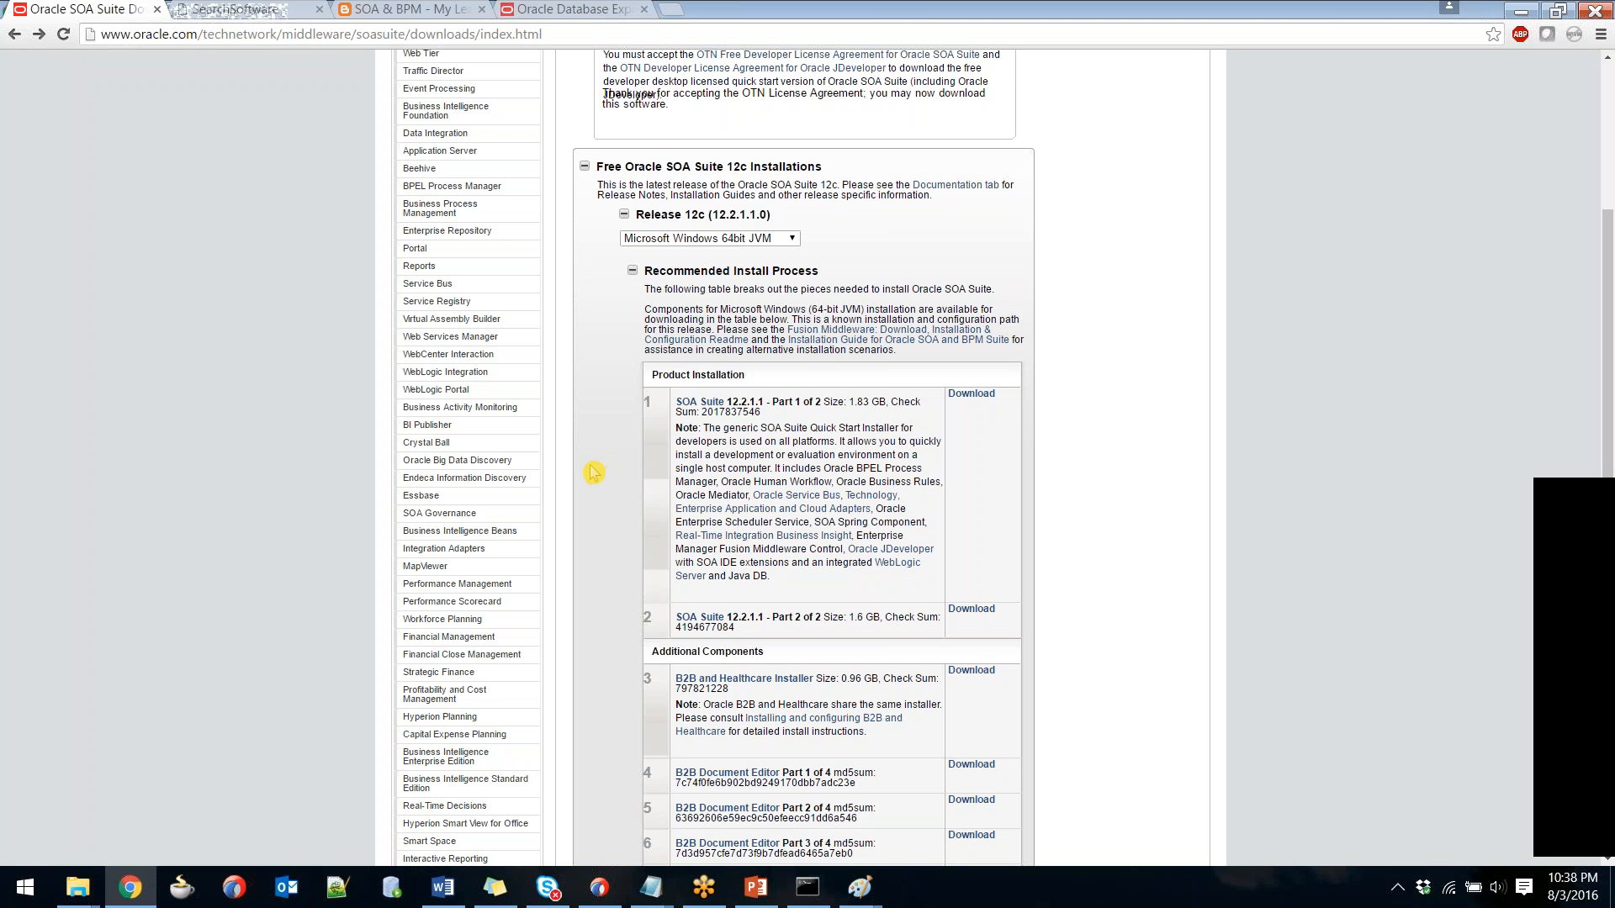
key("alt+Tab")
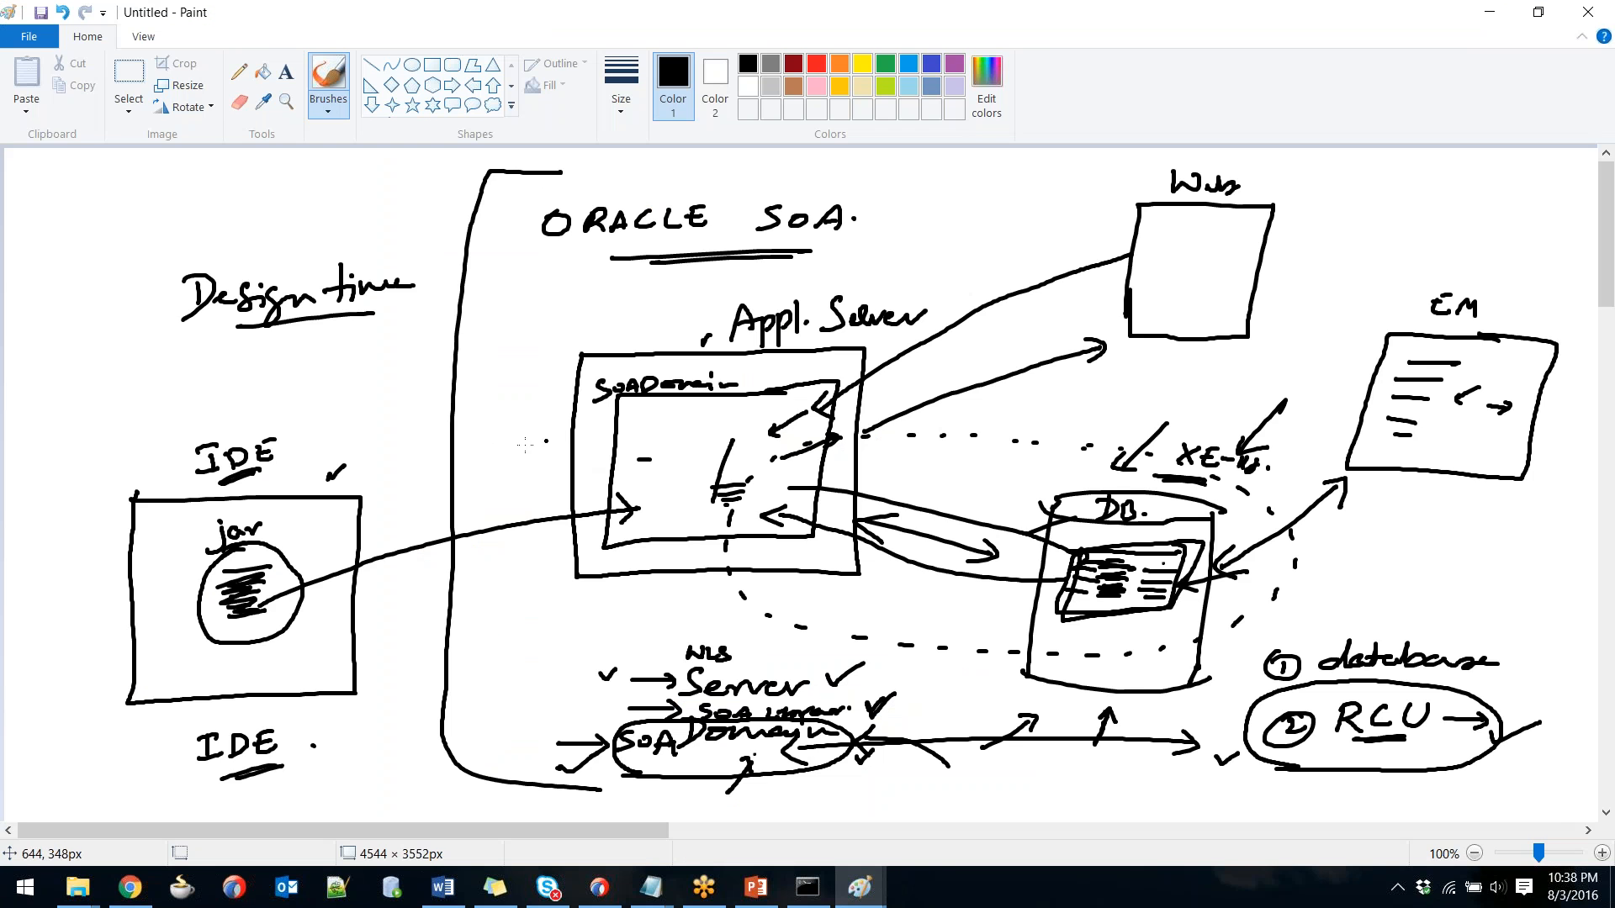
Write 'BPEL' at the top left of the Paint sketch with an arrow below it.
left_click_drag(139, 178, 140, 200)
left_click_drag(136, 179, 155, 195)
mouse_move(155, 177)
left_mouse_down()
mouse_move(195, 170)
mouse_move(177, 201)
left_mouse_up()
left_click_drag(118, 251, 143, 235)
left_click_drag(131, 235, 143, 245)
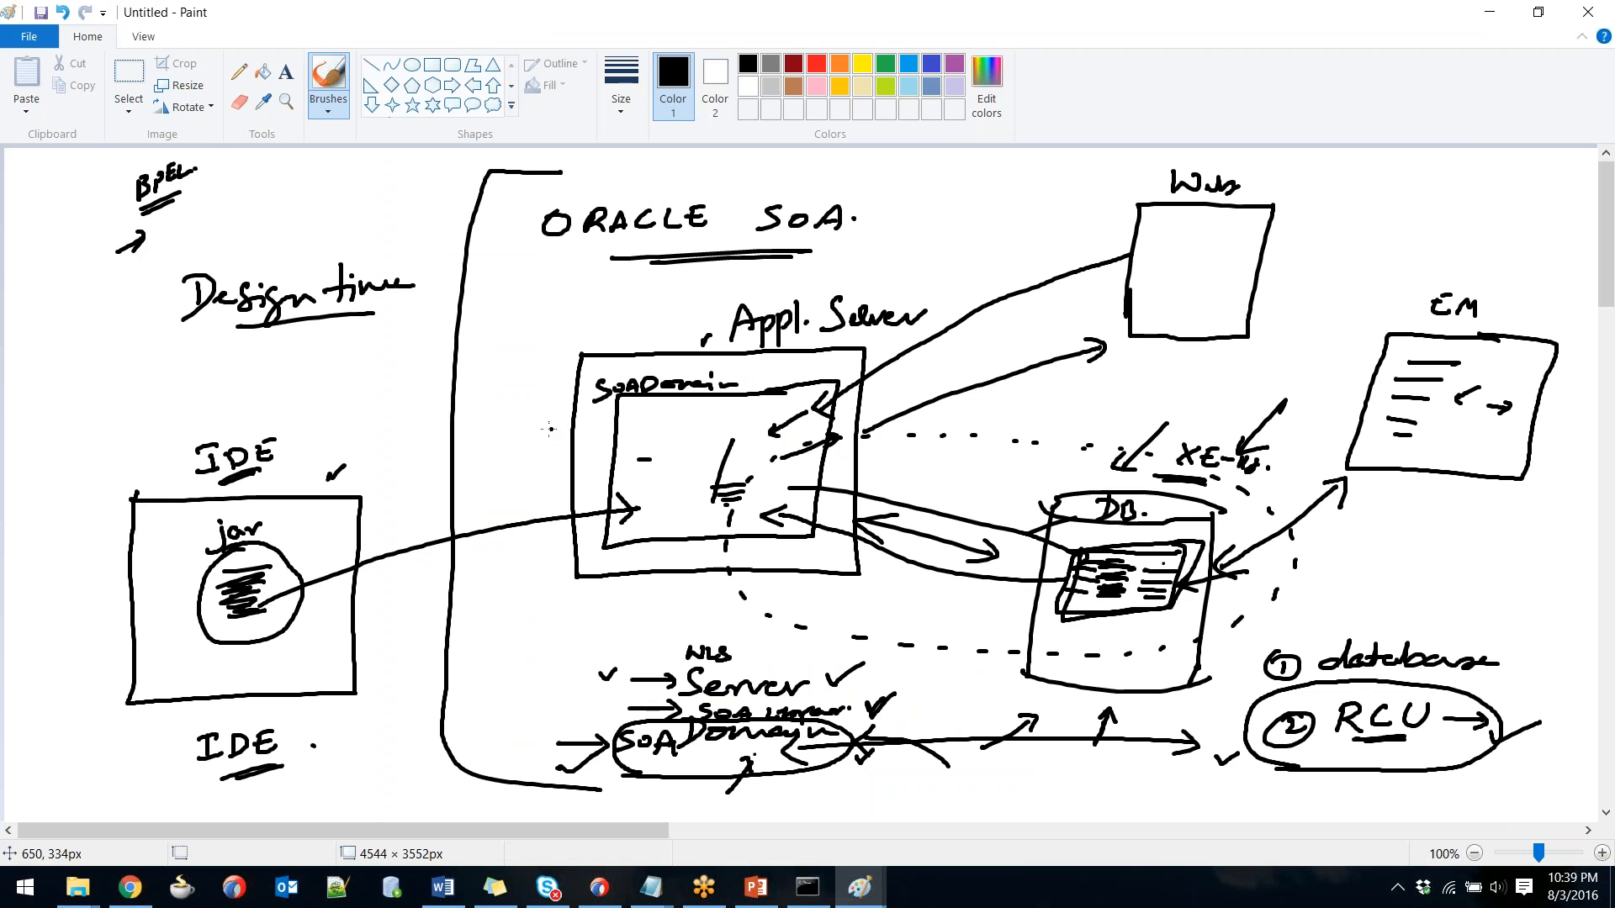
Cycle through the open windows and bring the database question note in front of the sketch.
key("alt+Tab")
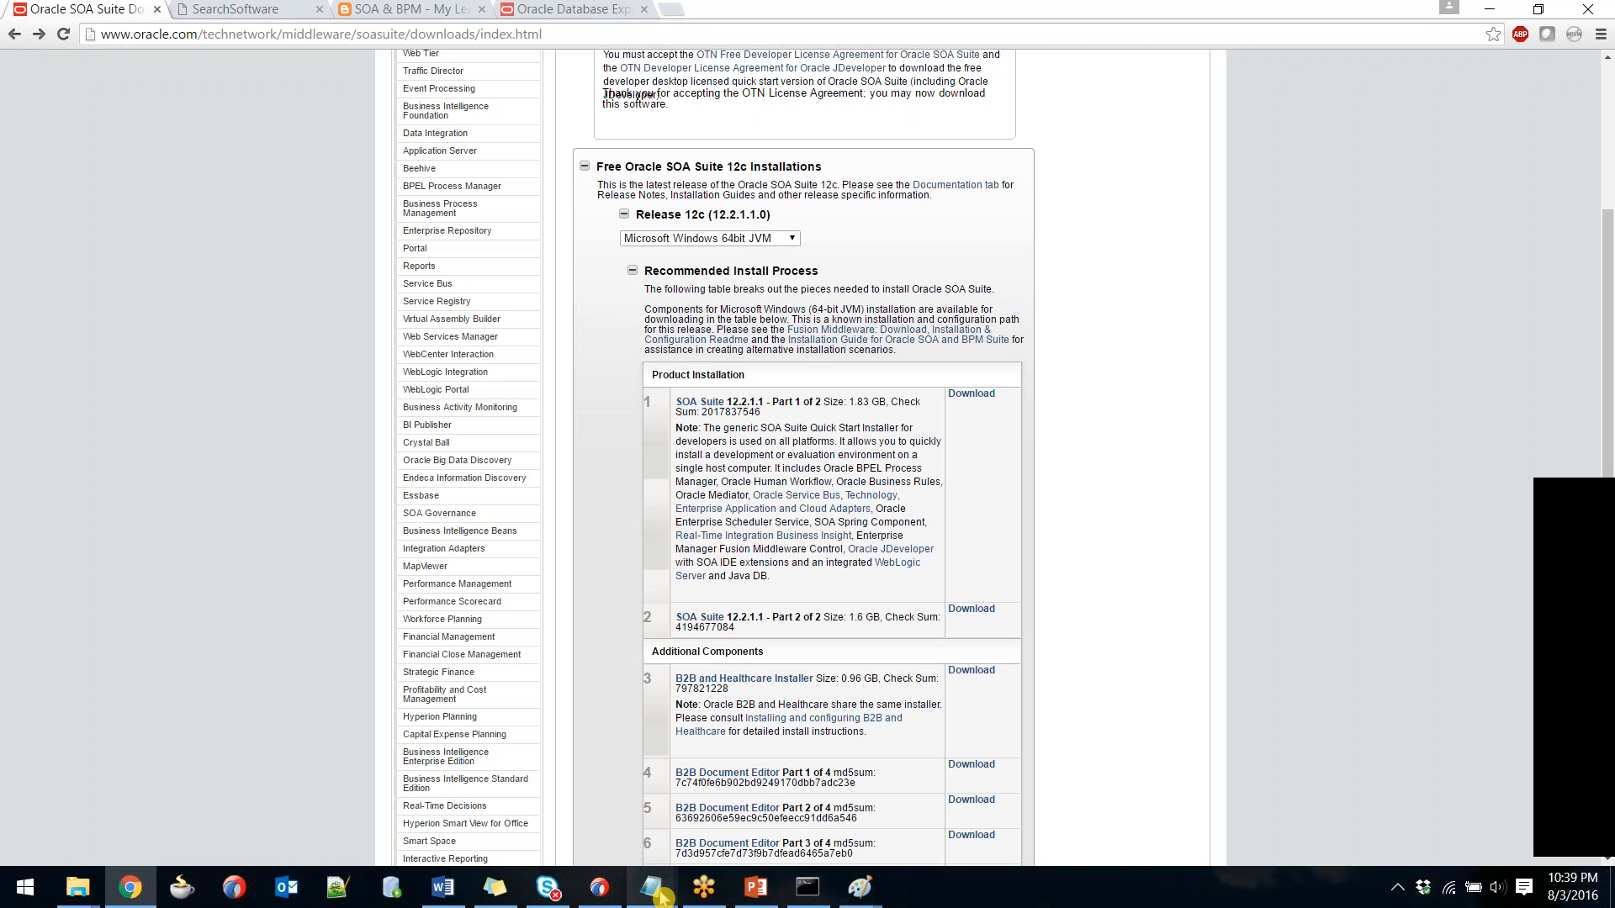
mouse_move(660, 894)
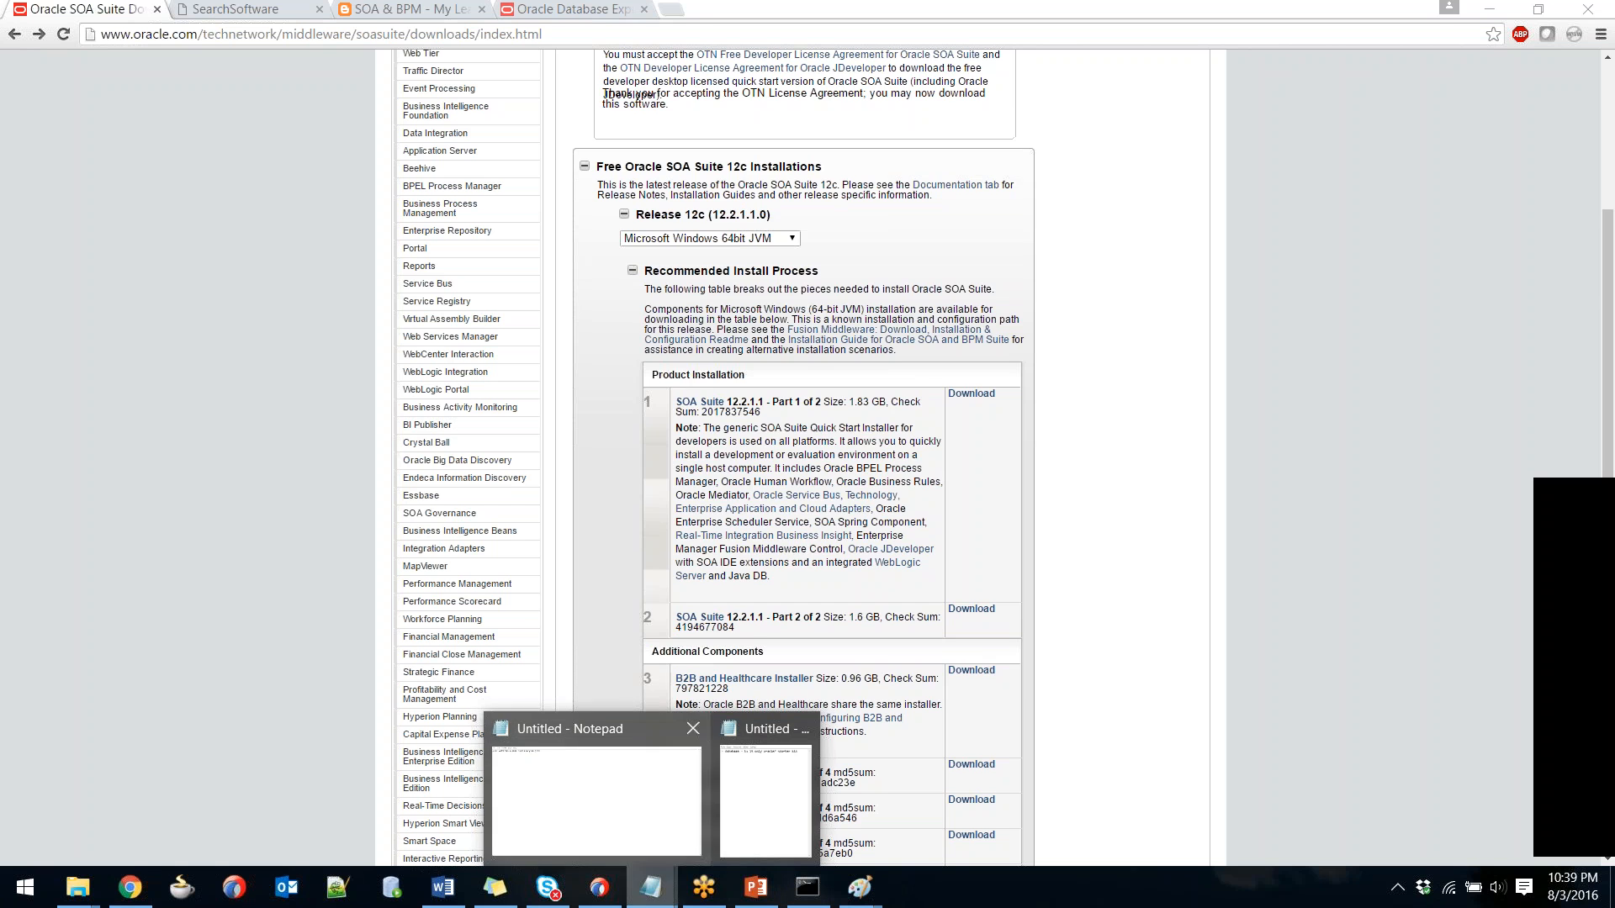
left_click(764, 813)
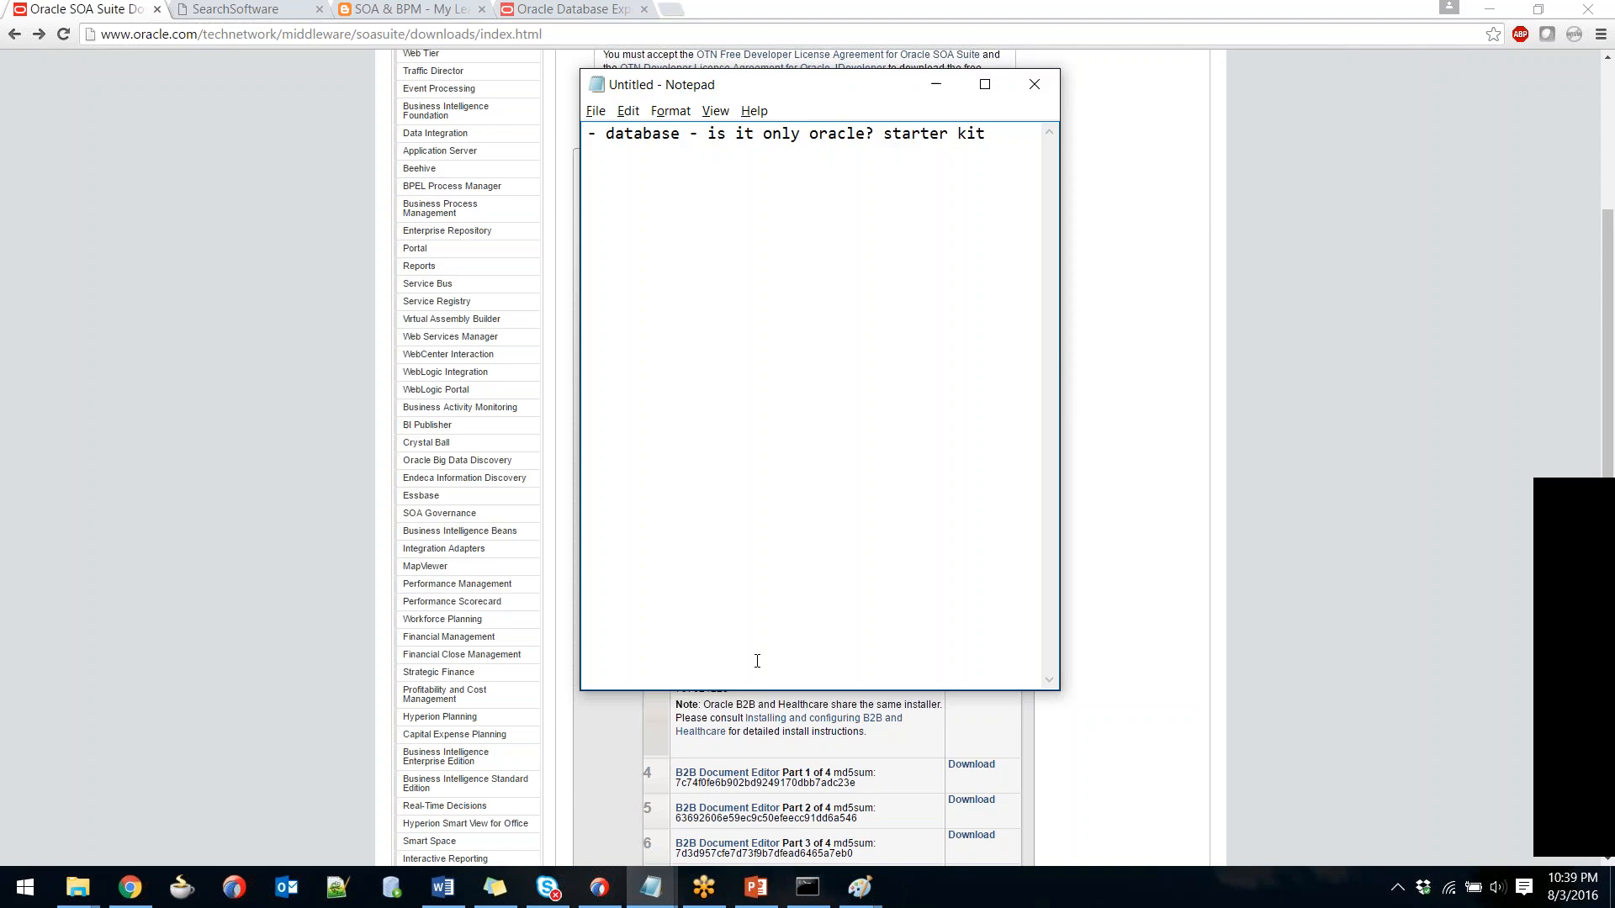
key("alt+Tab")
key("alt+Tab")
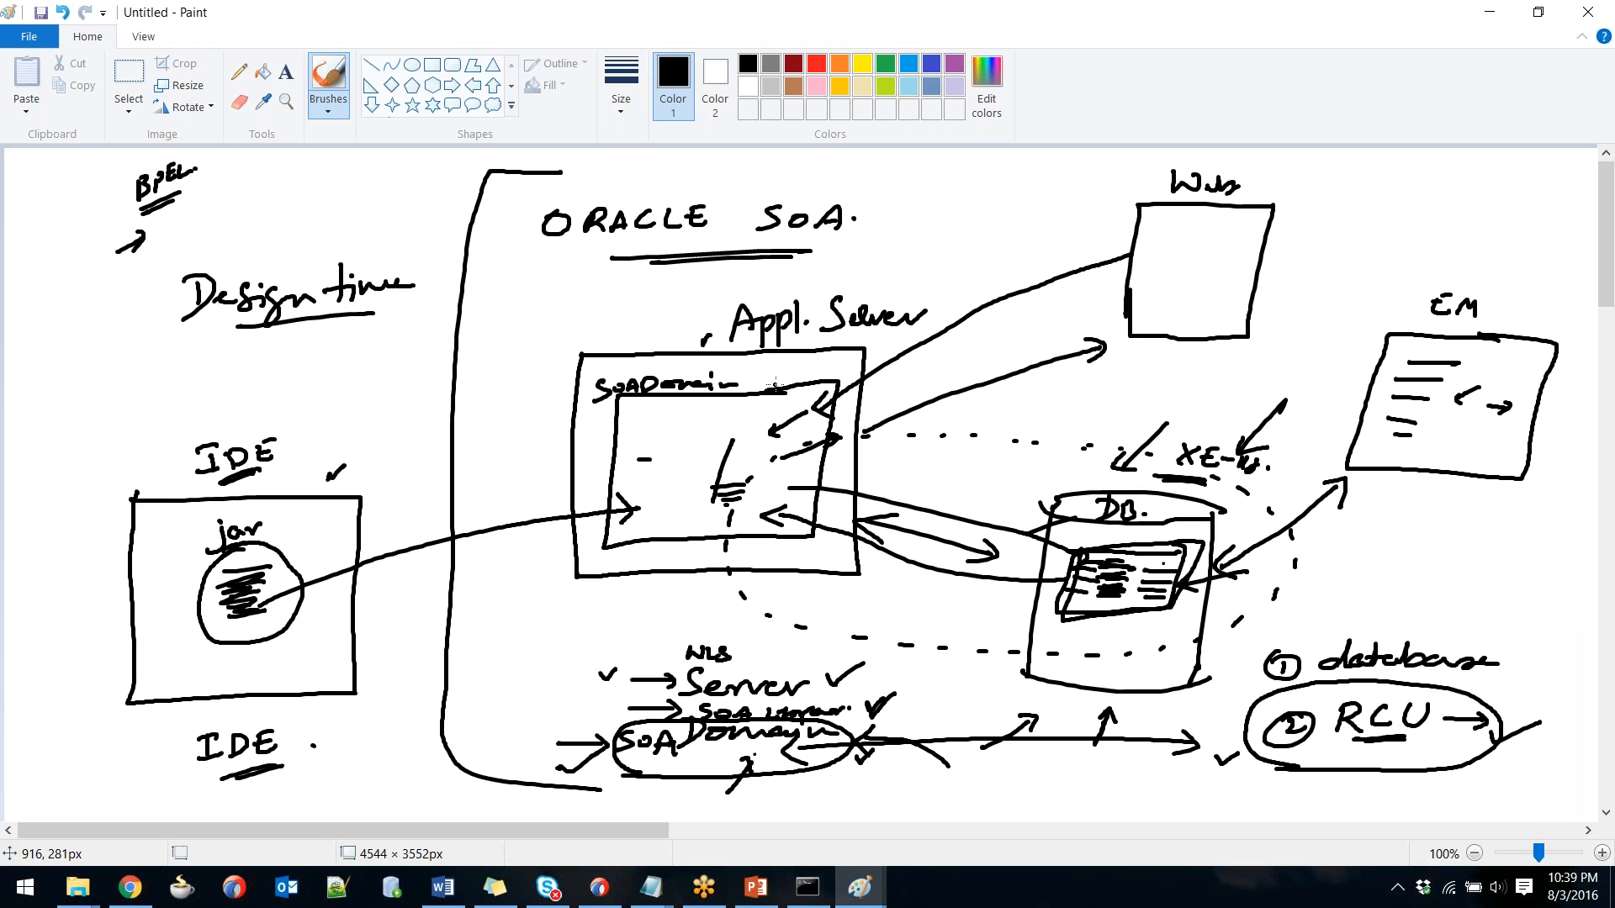
key("alt+Tab")
key("alt+Tab")
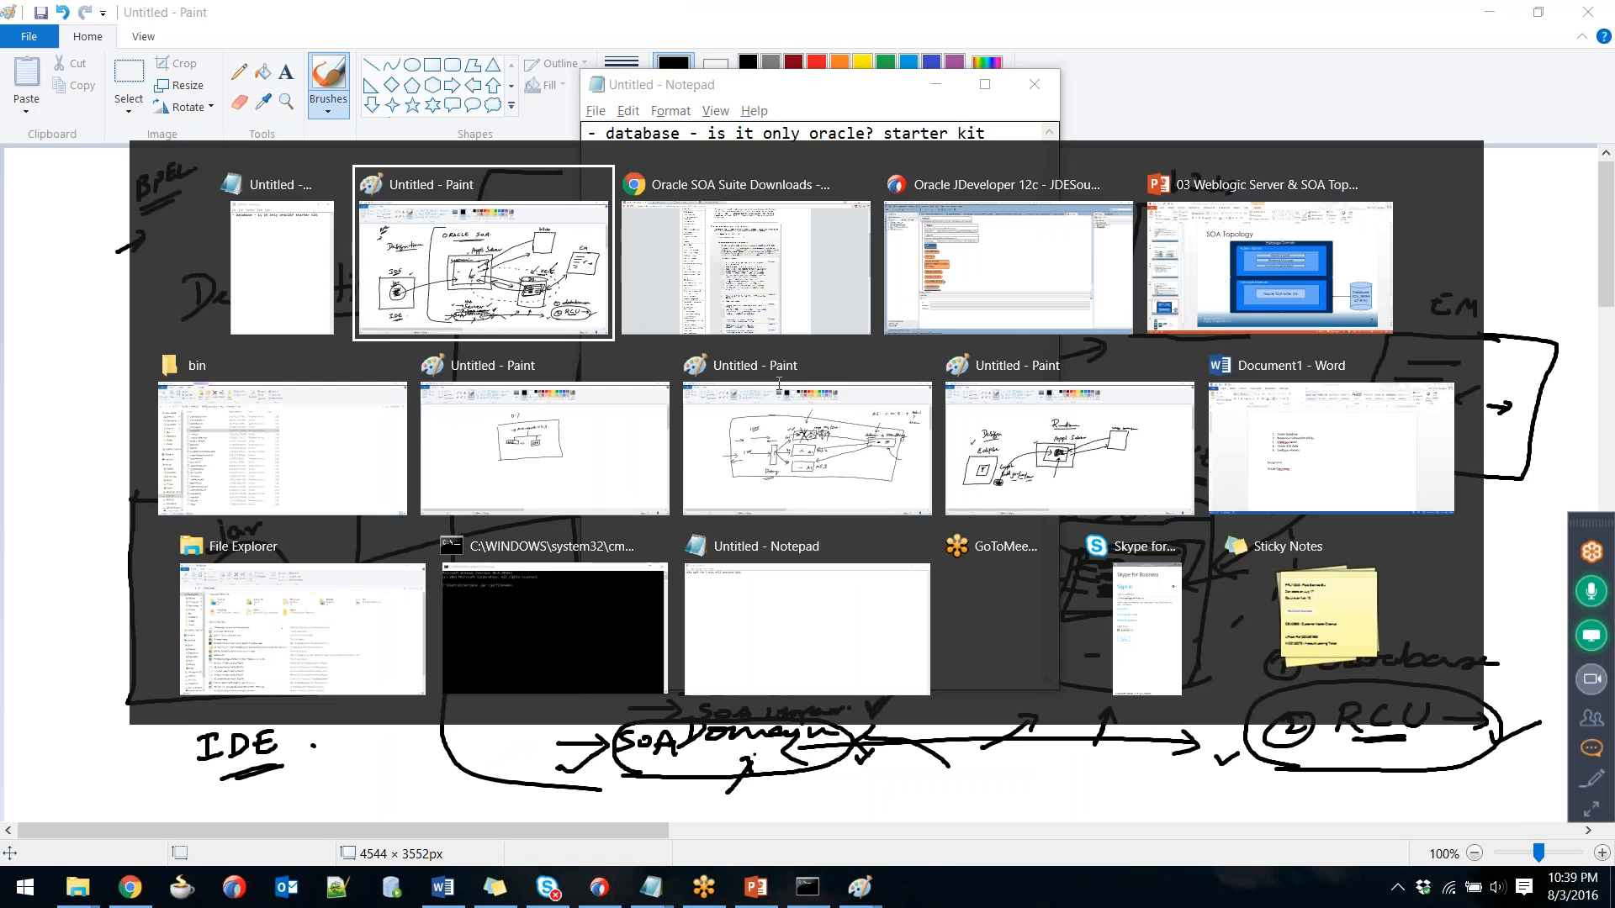
key("alt+Tab")
key("alt+Tab")
key("alt+shift+Tab")
key("alt+shift+Tab")
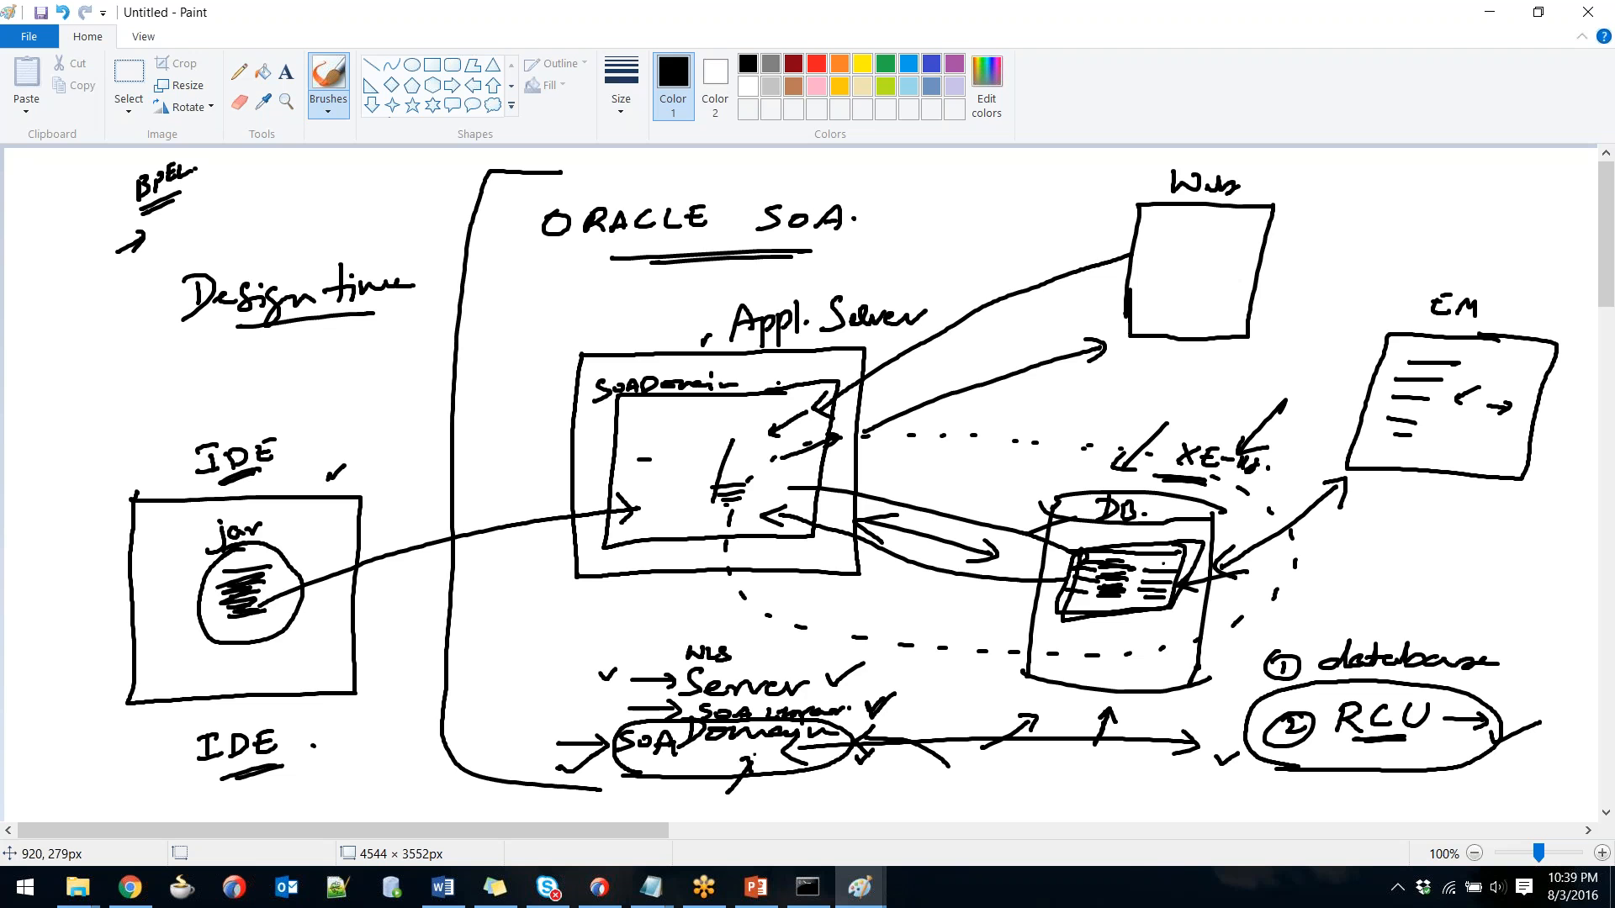
key("alt+Tab")
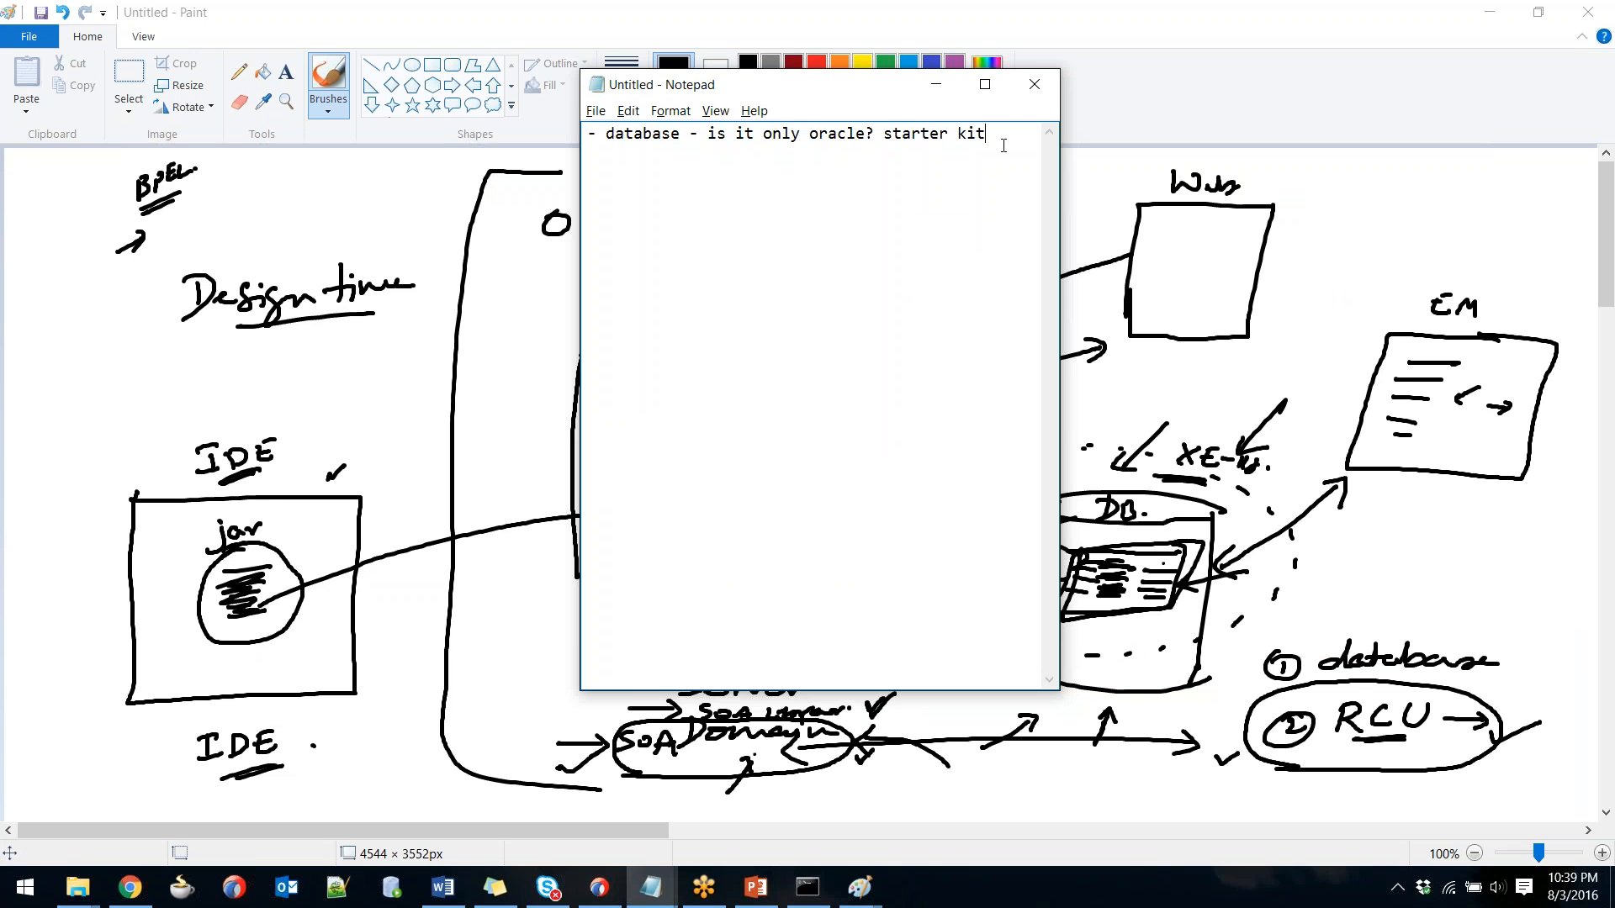
Select the database question text in the Notepad note, ending at the word 'kit'.
left_click_drag(995, 143, 605, 136)
left_click(711, 134)
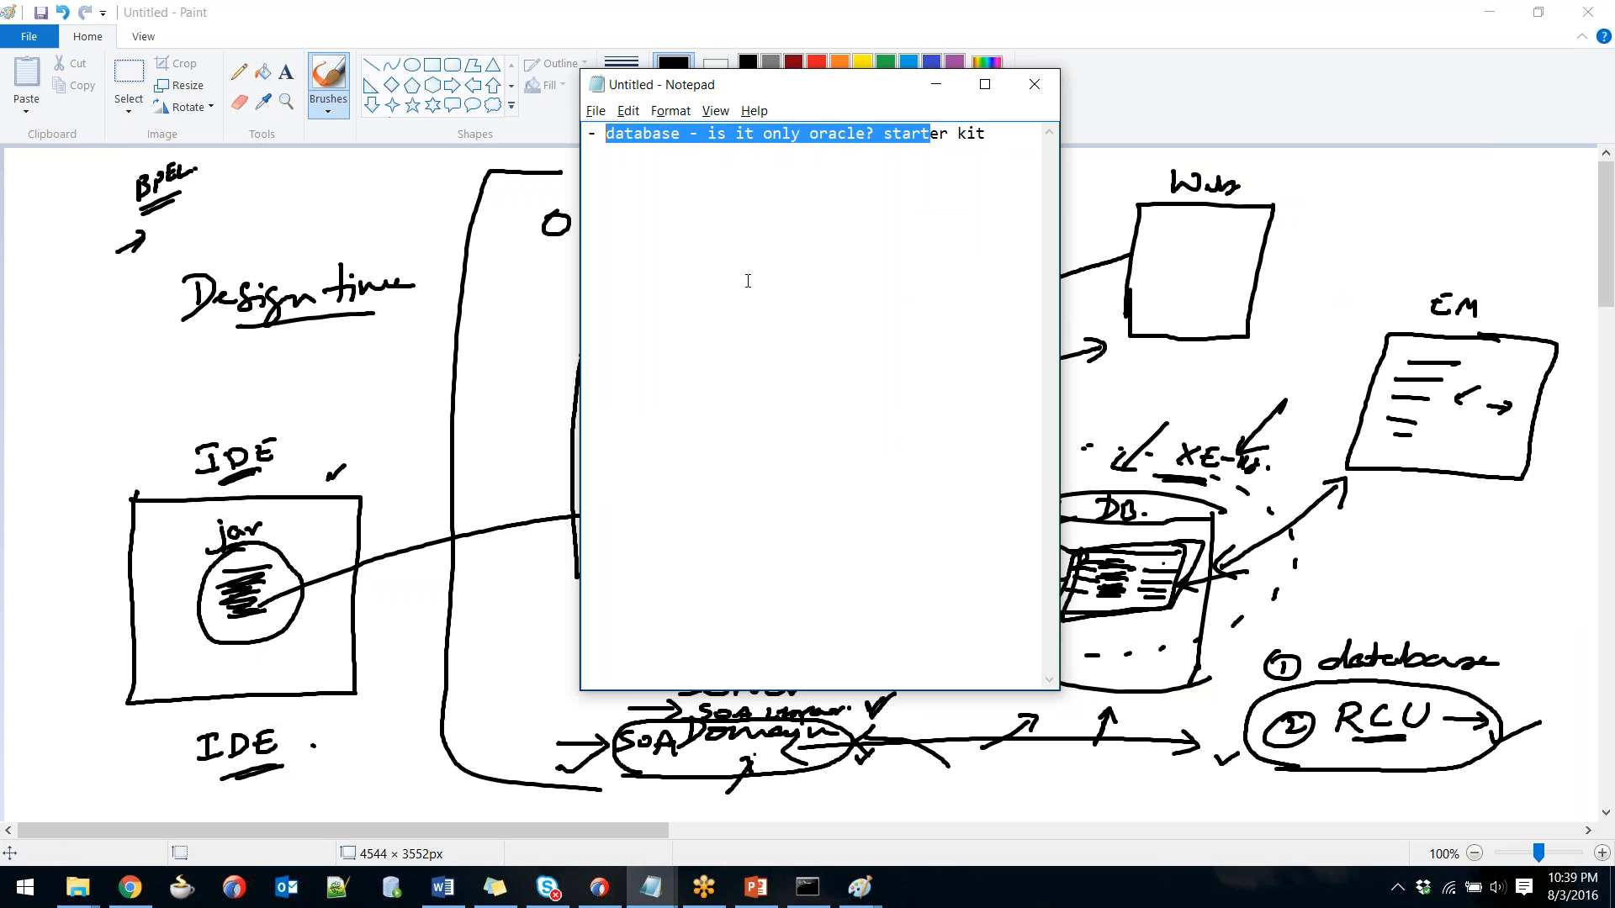
left_click(91, 539)
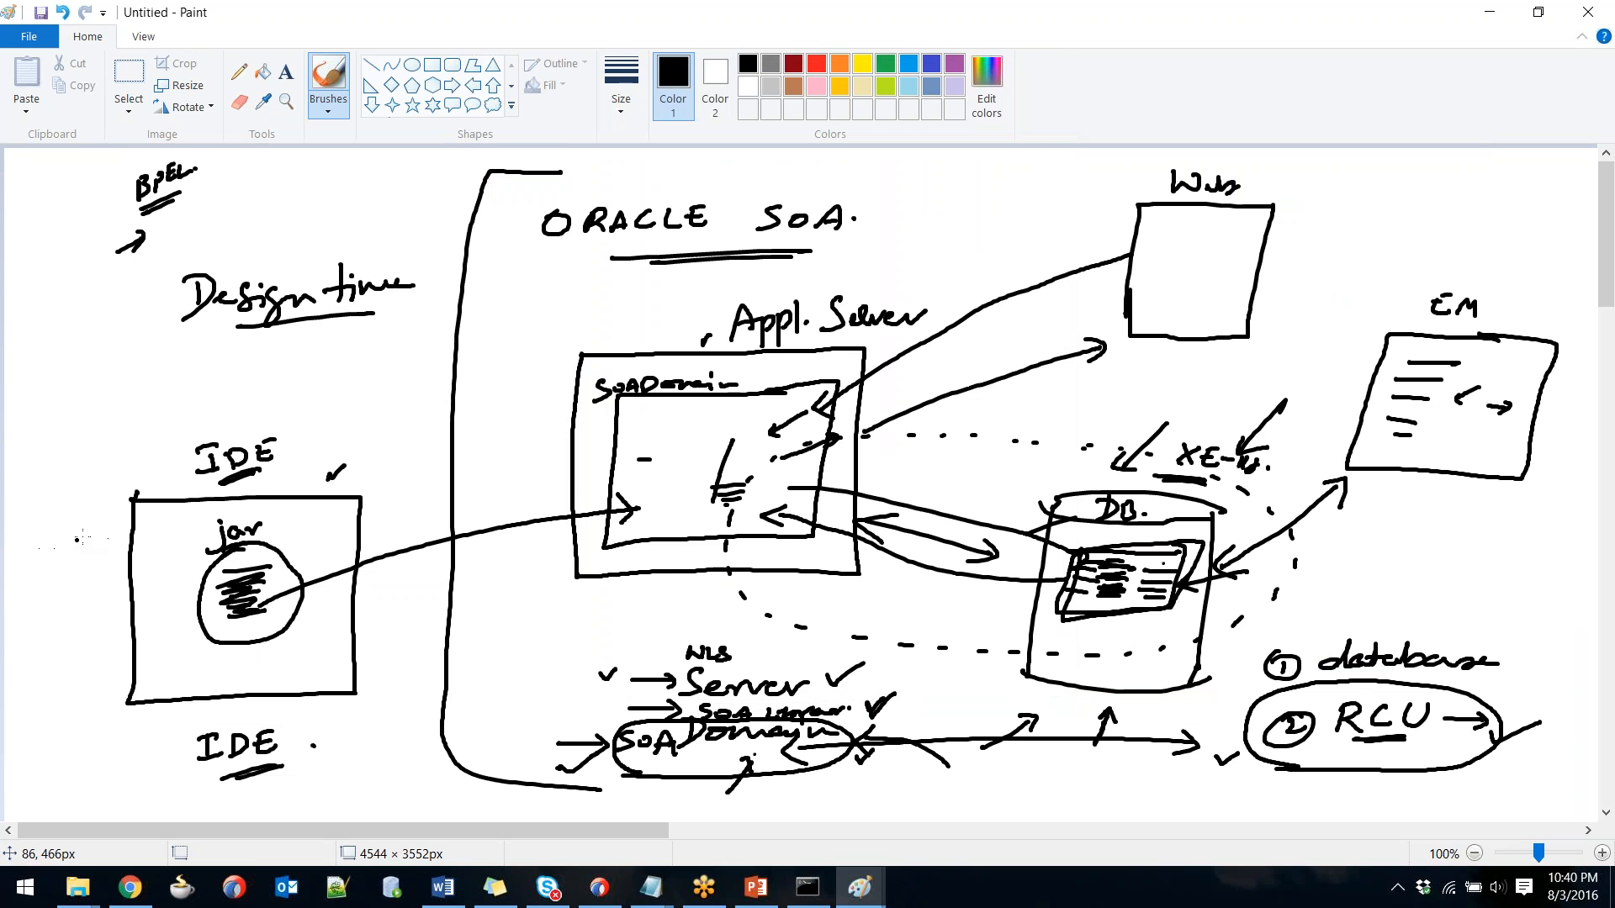
key("alt+Tab")
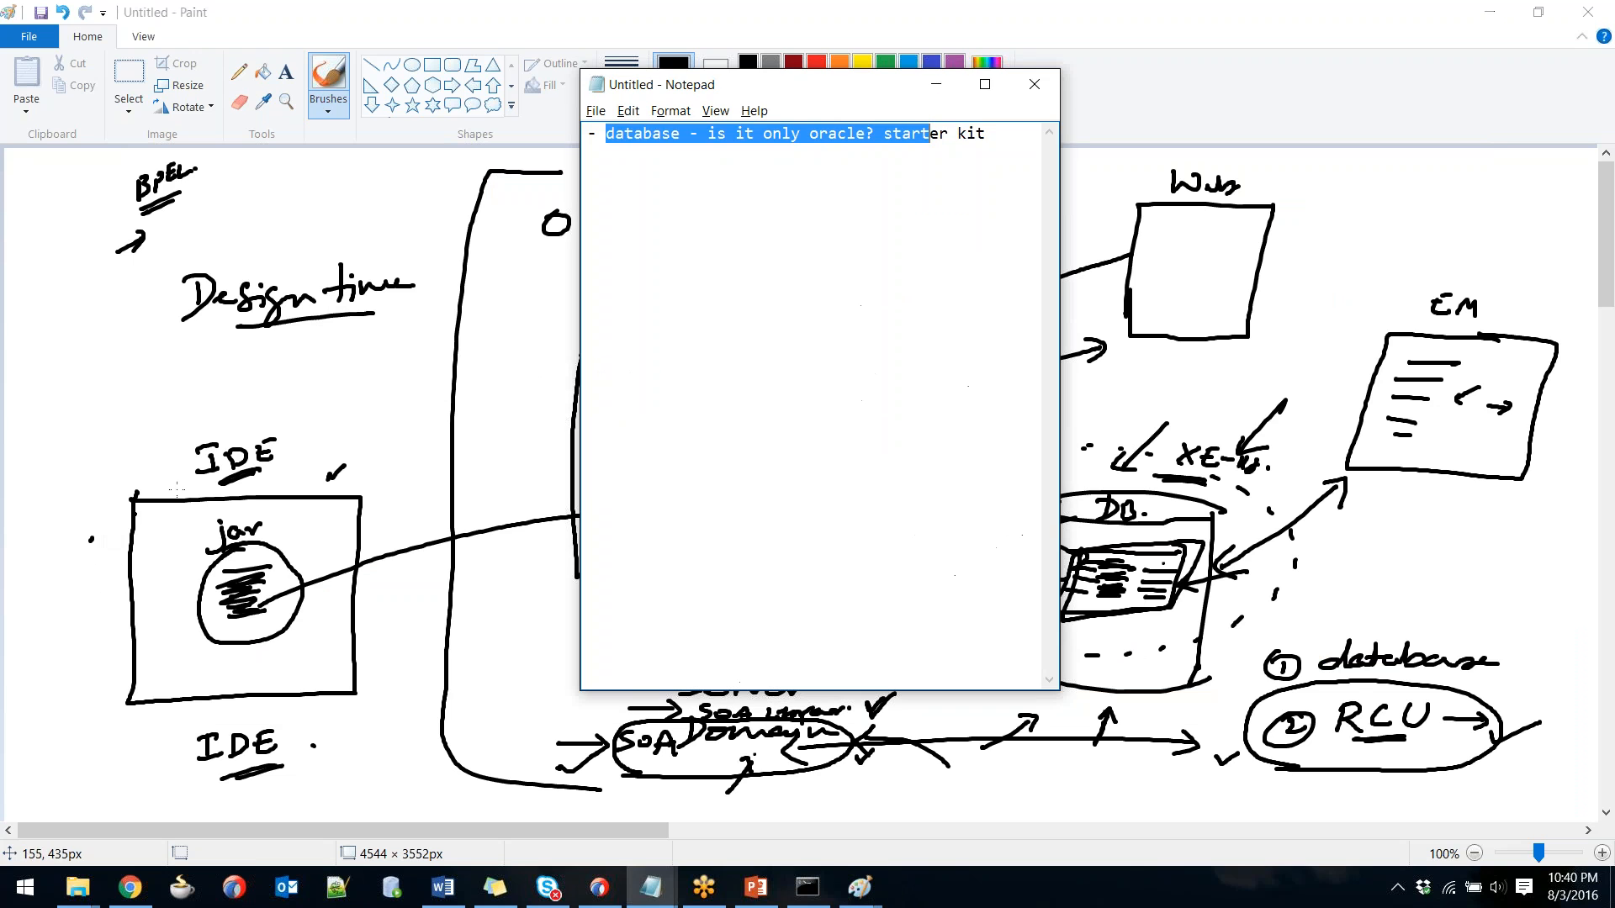
left_click(991, 136)
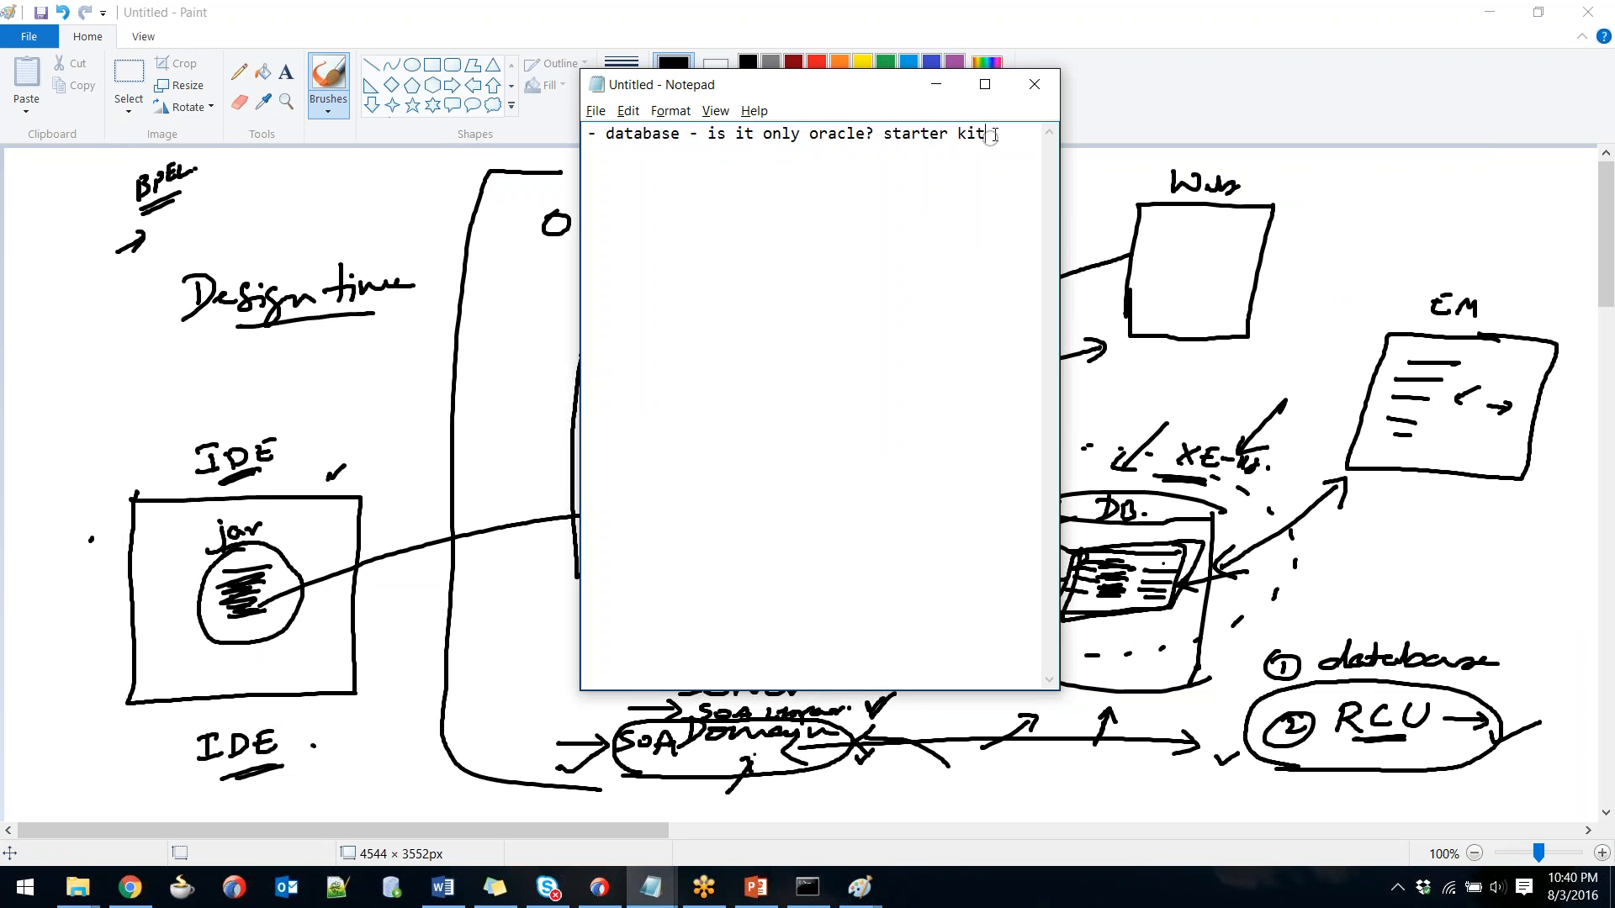
left_click_drag(994, 137, 613, 130)
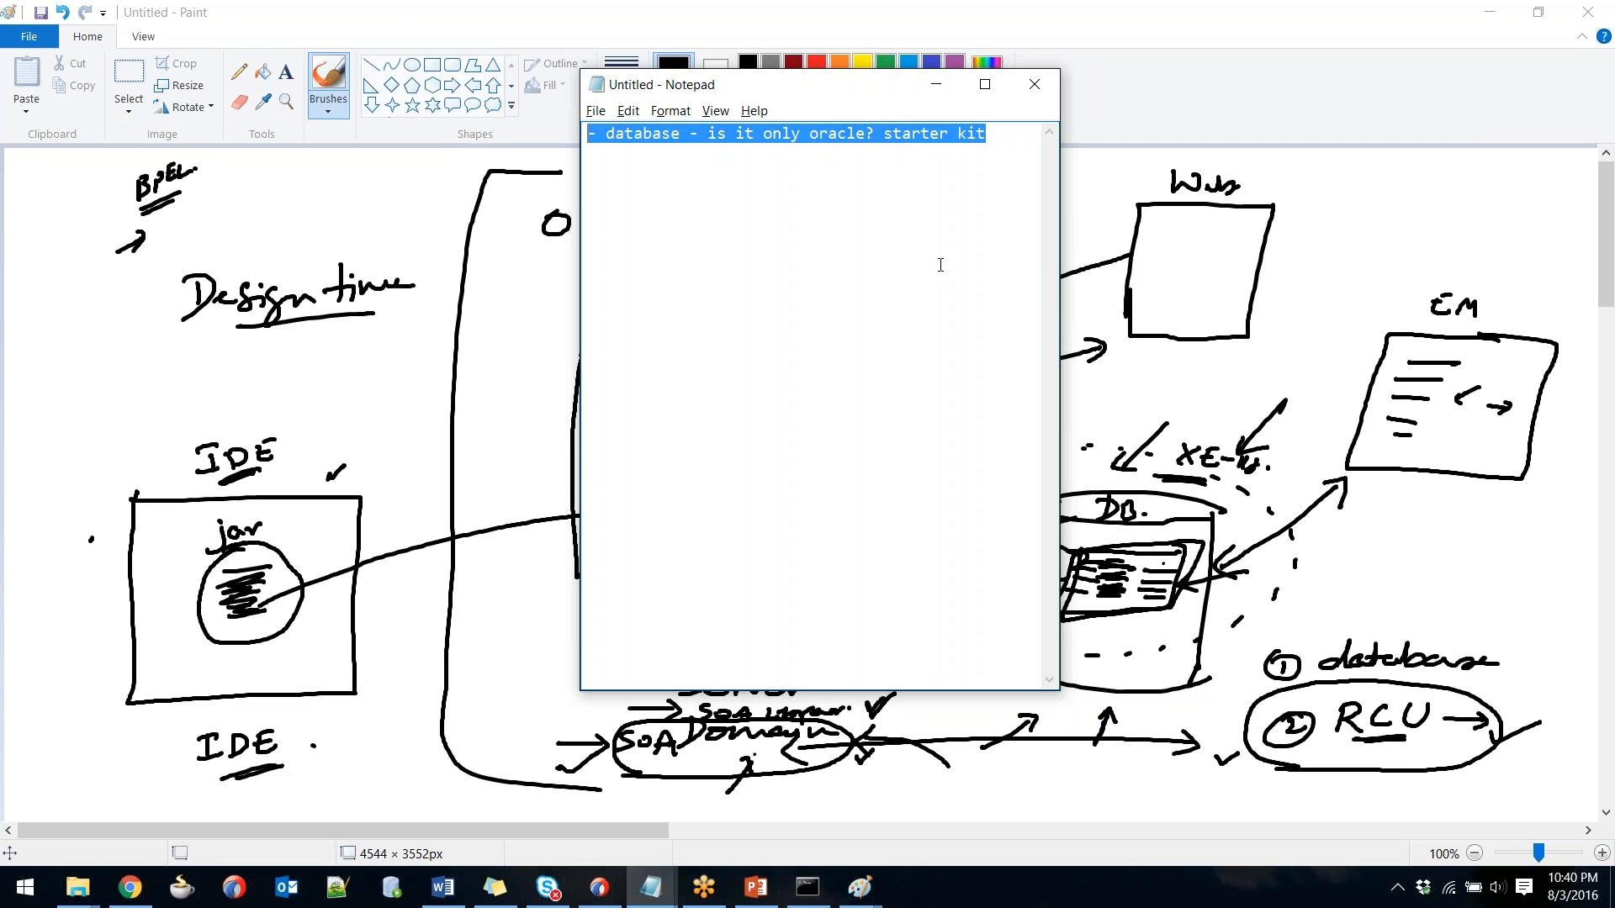
Switch through the open windows to the JDeveloper project showing User.xsd.
key("alt+Tab")
key("alt+Tab")
key("alt+Tab")
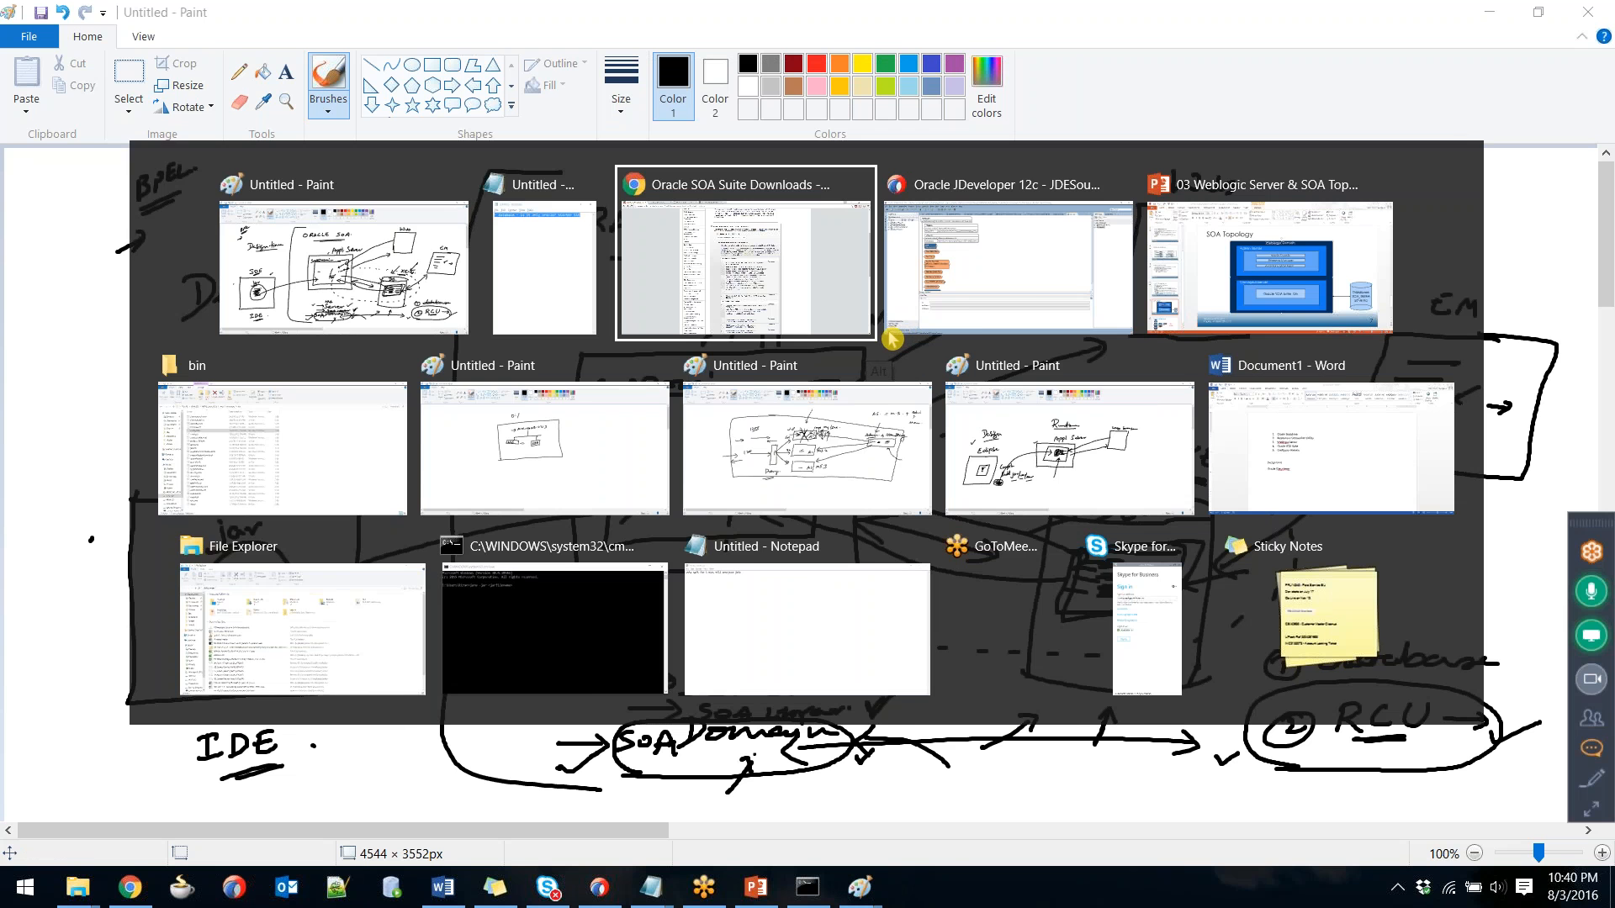
key("alt+shift+Tab")
key("alt+shift+Tab")
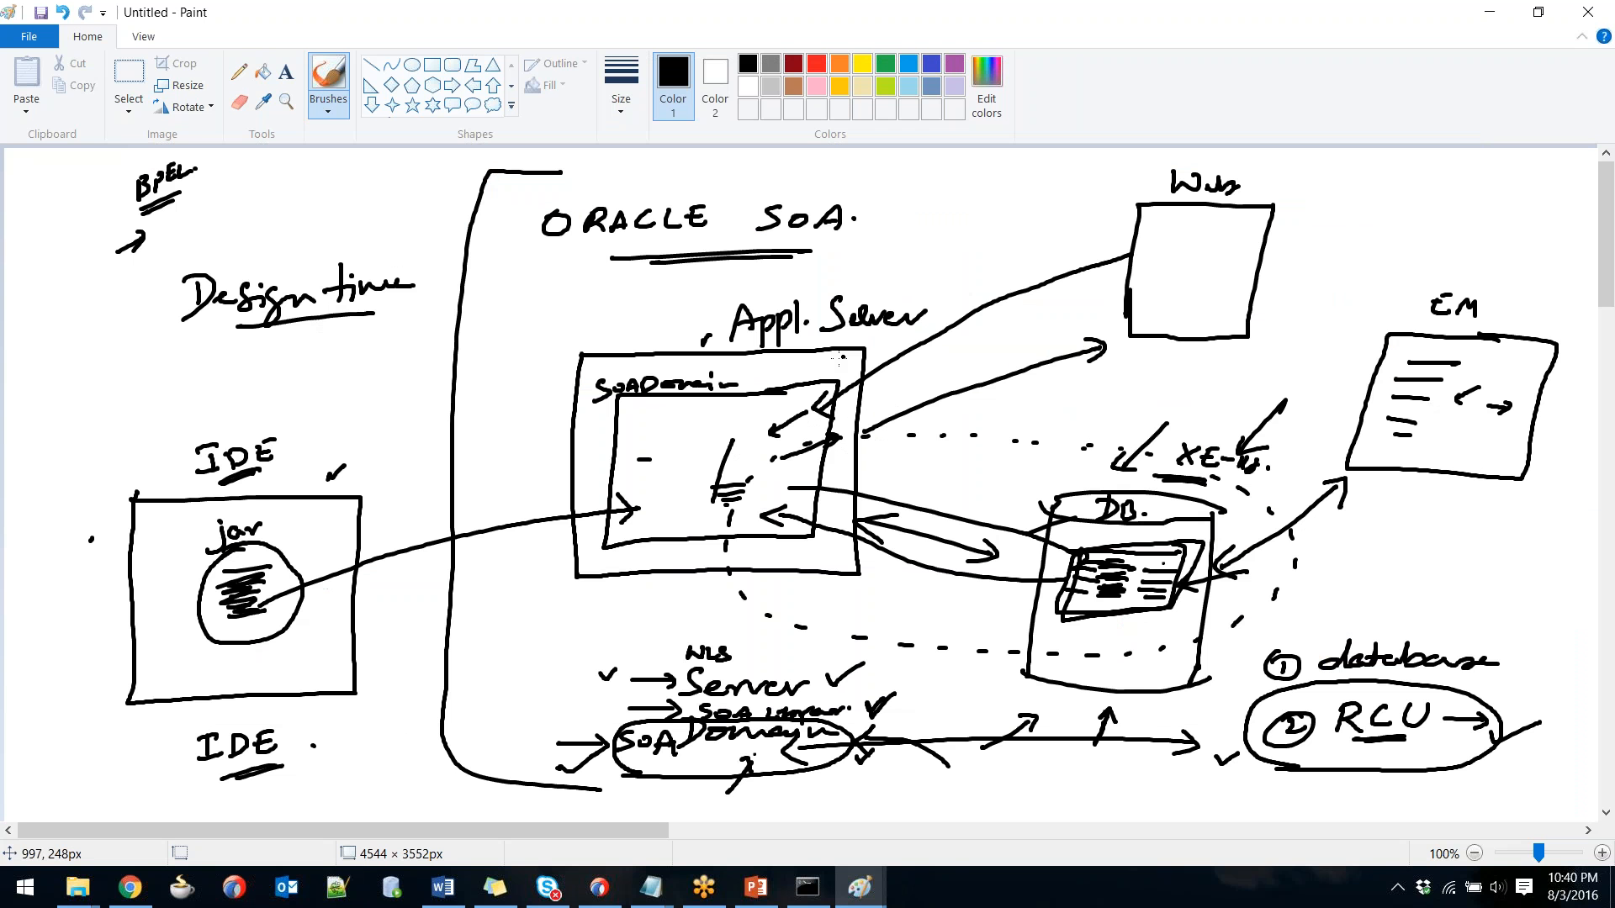
key("alt+Tab")
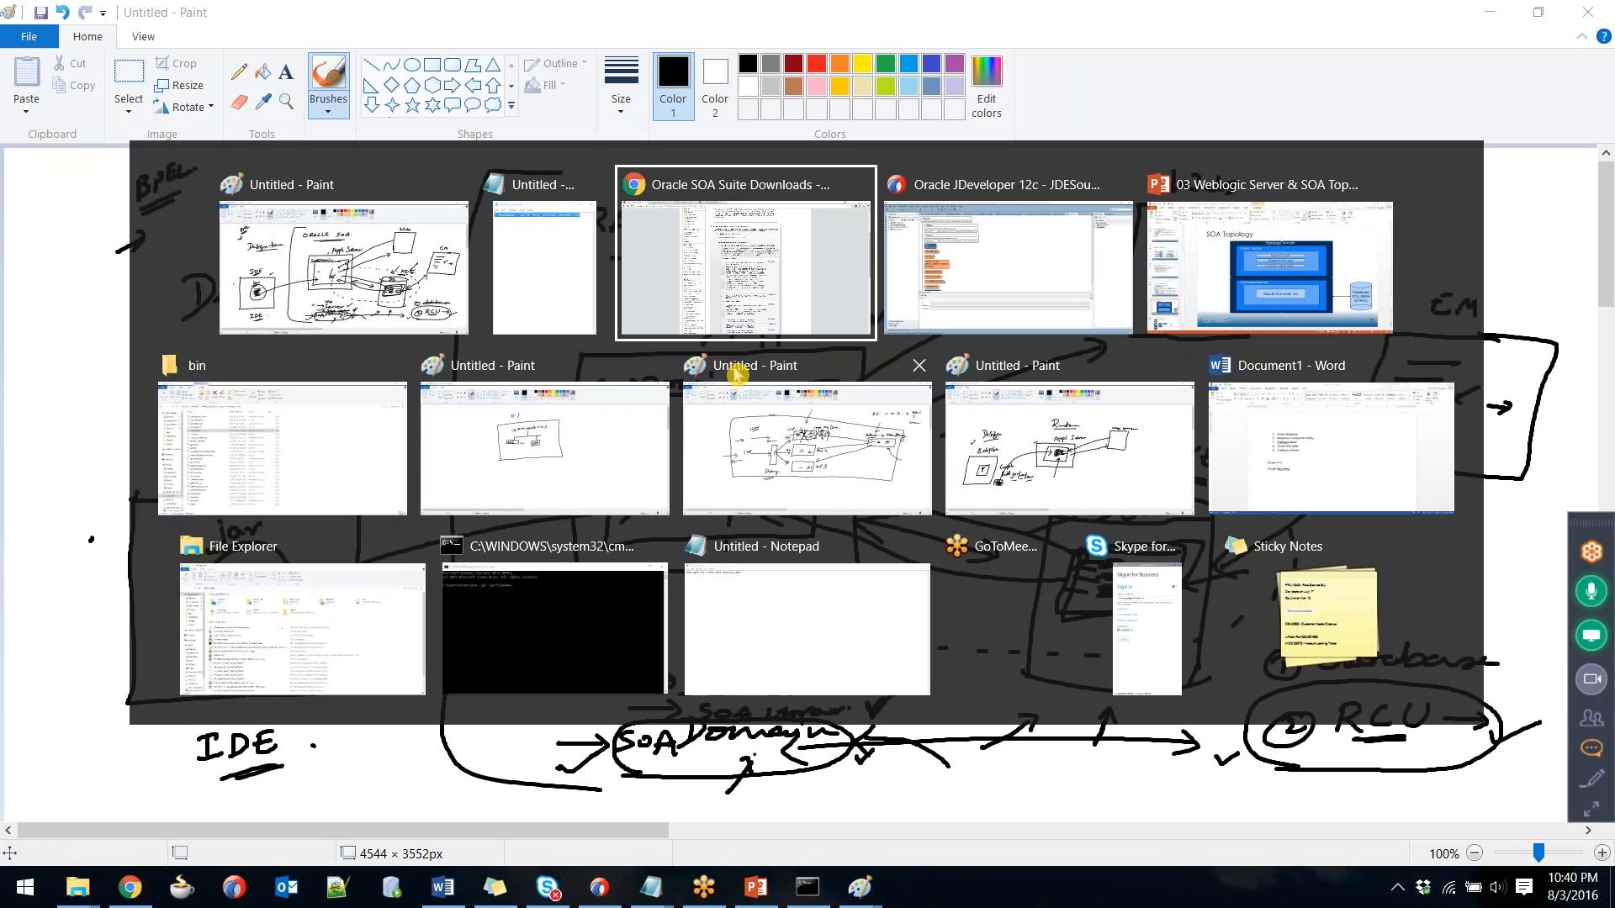
key("alt+Tab")
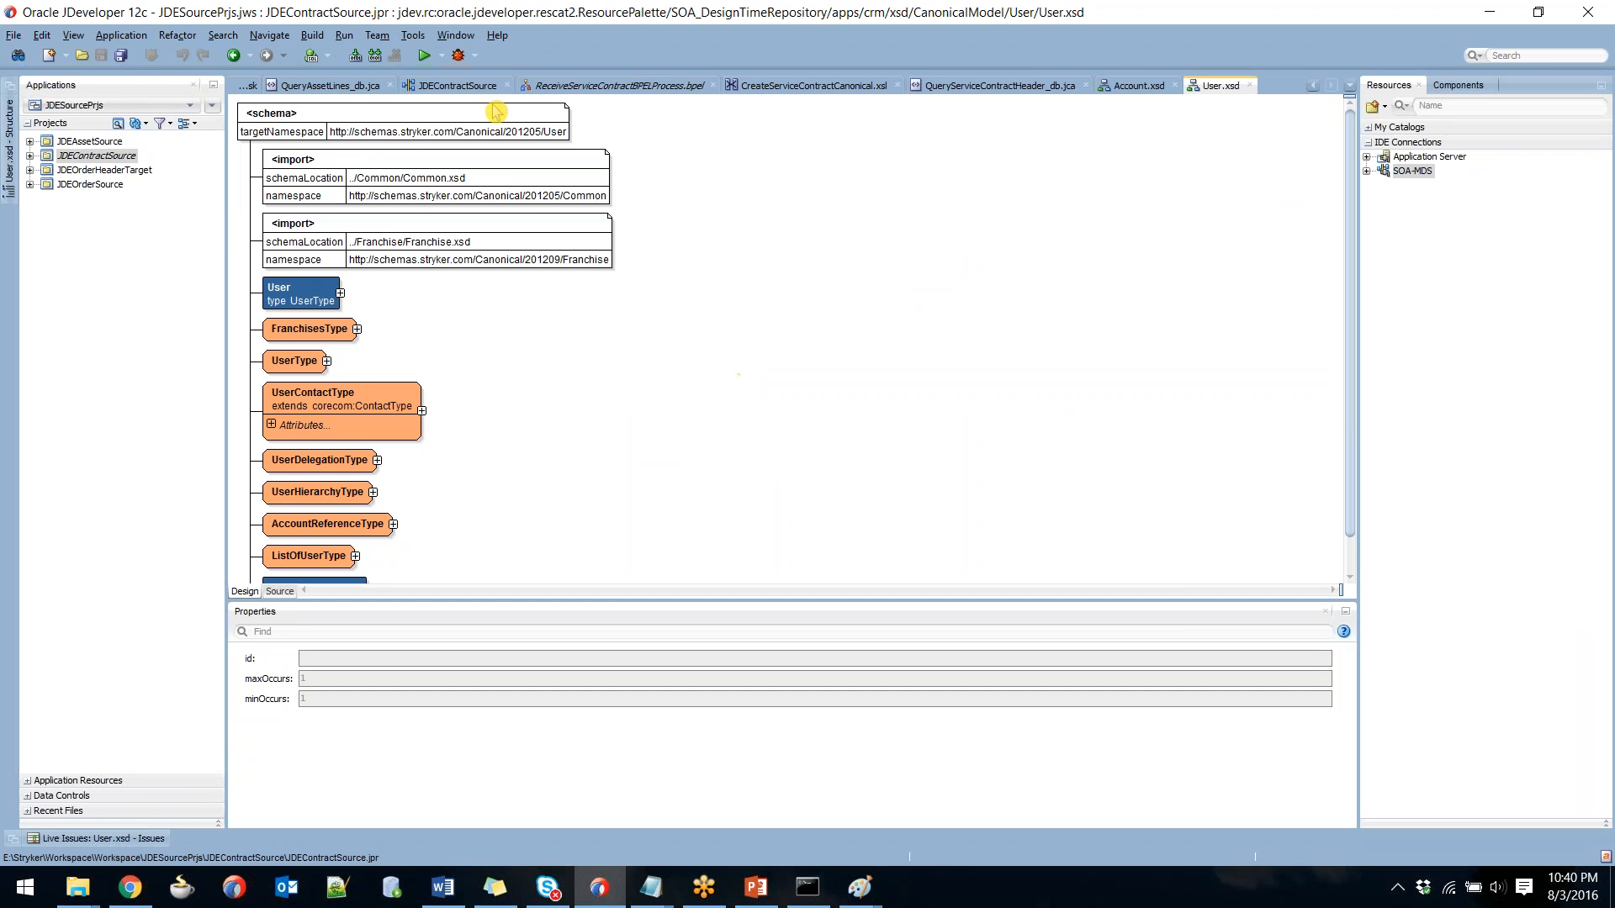
Browse JDeveloper's Build and Run menus, then return to the Paint architecture sketch.
left_click(340, 37)
mouse_move(312, 35)
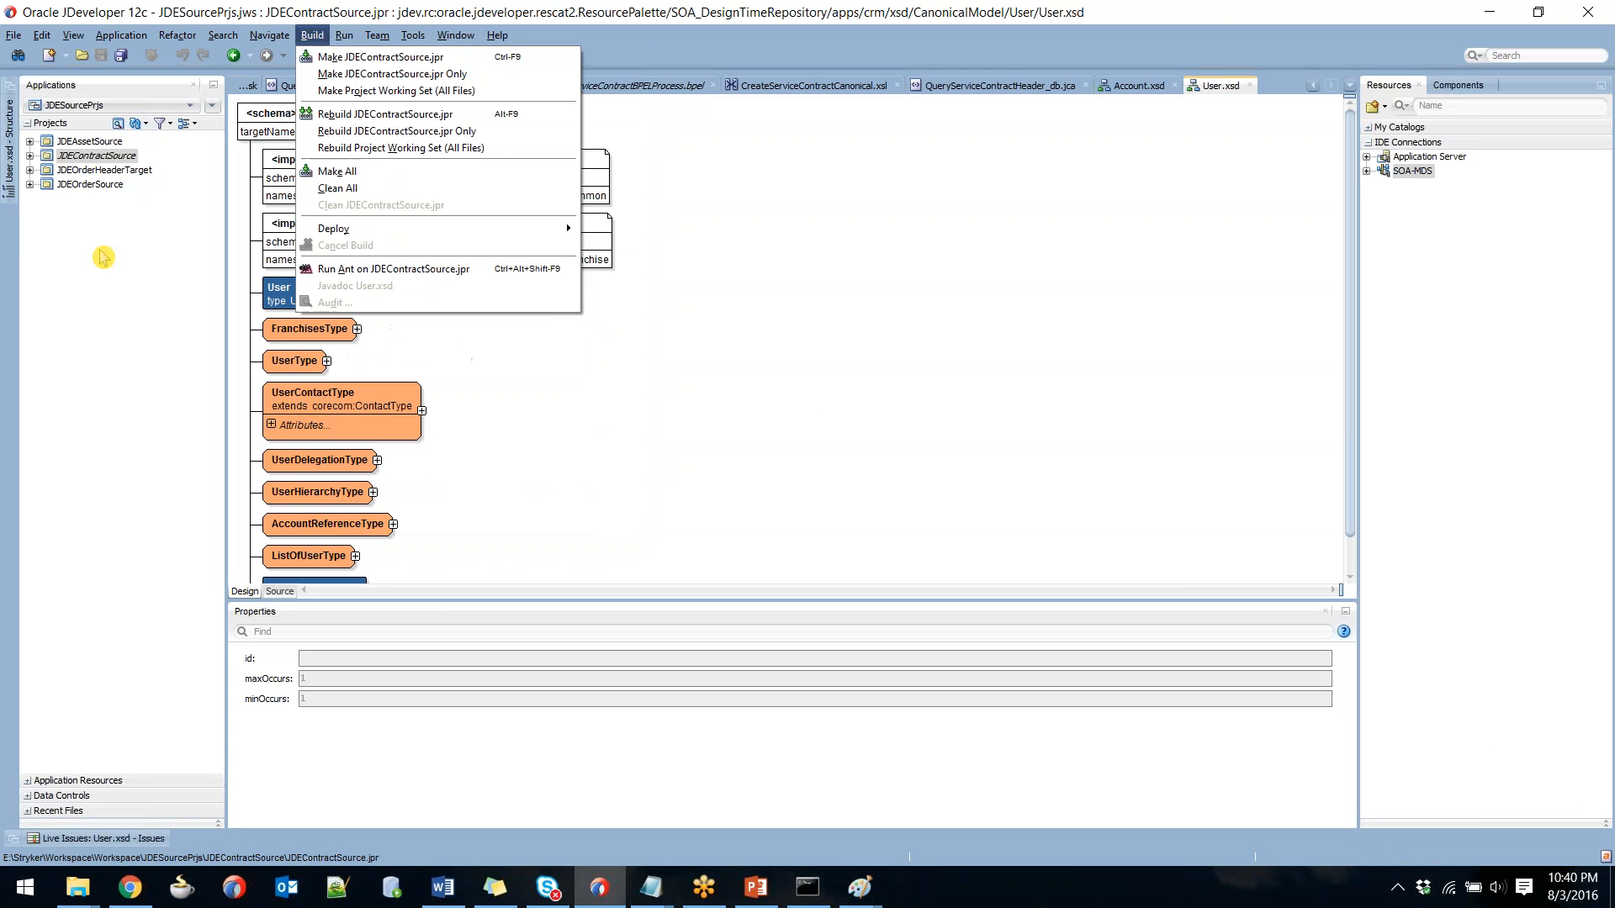
left_click(103, 258)
left_click(344, 35)
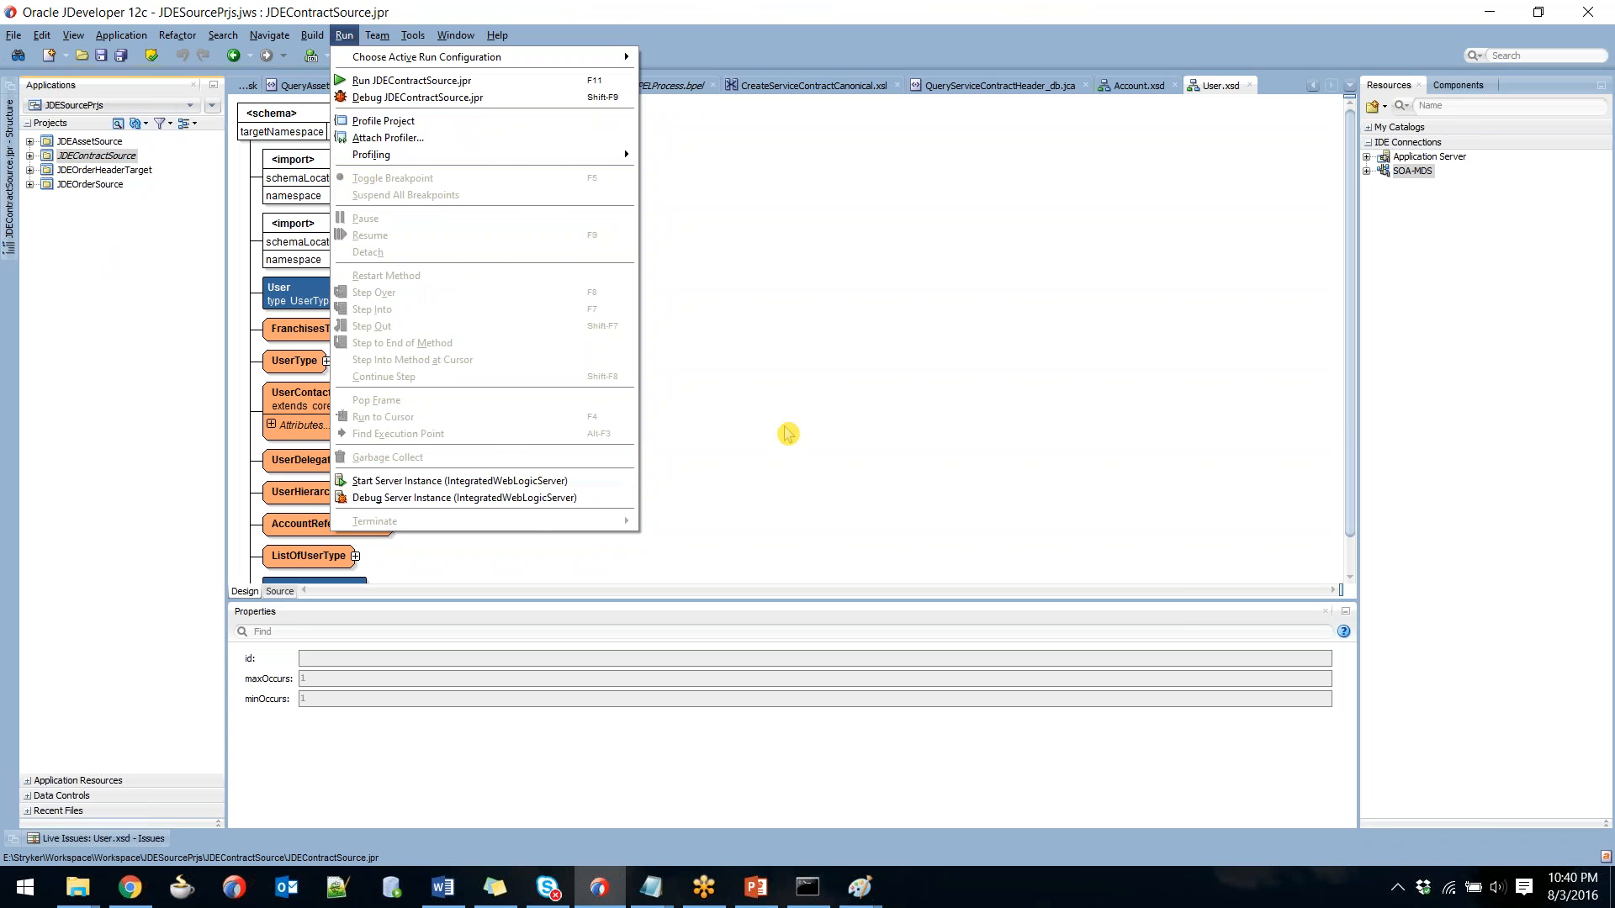
key("alt+Tab")
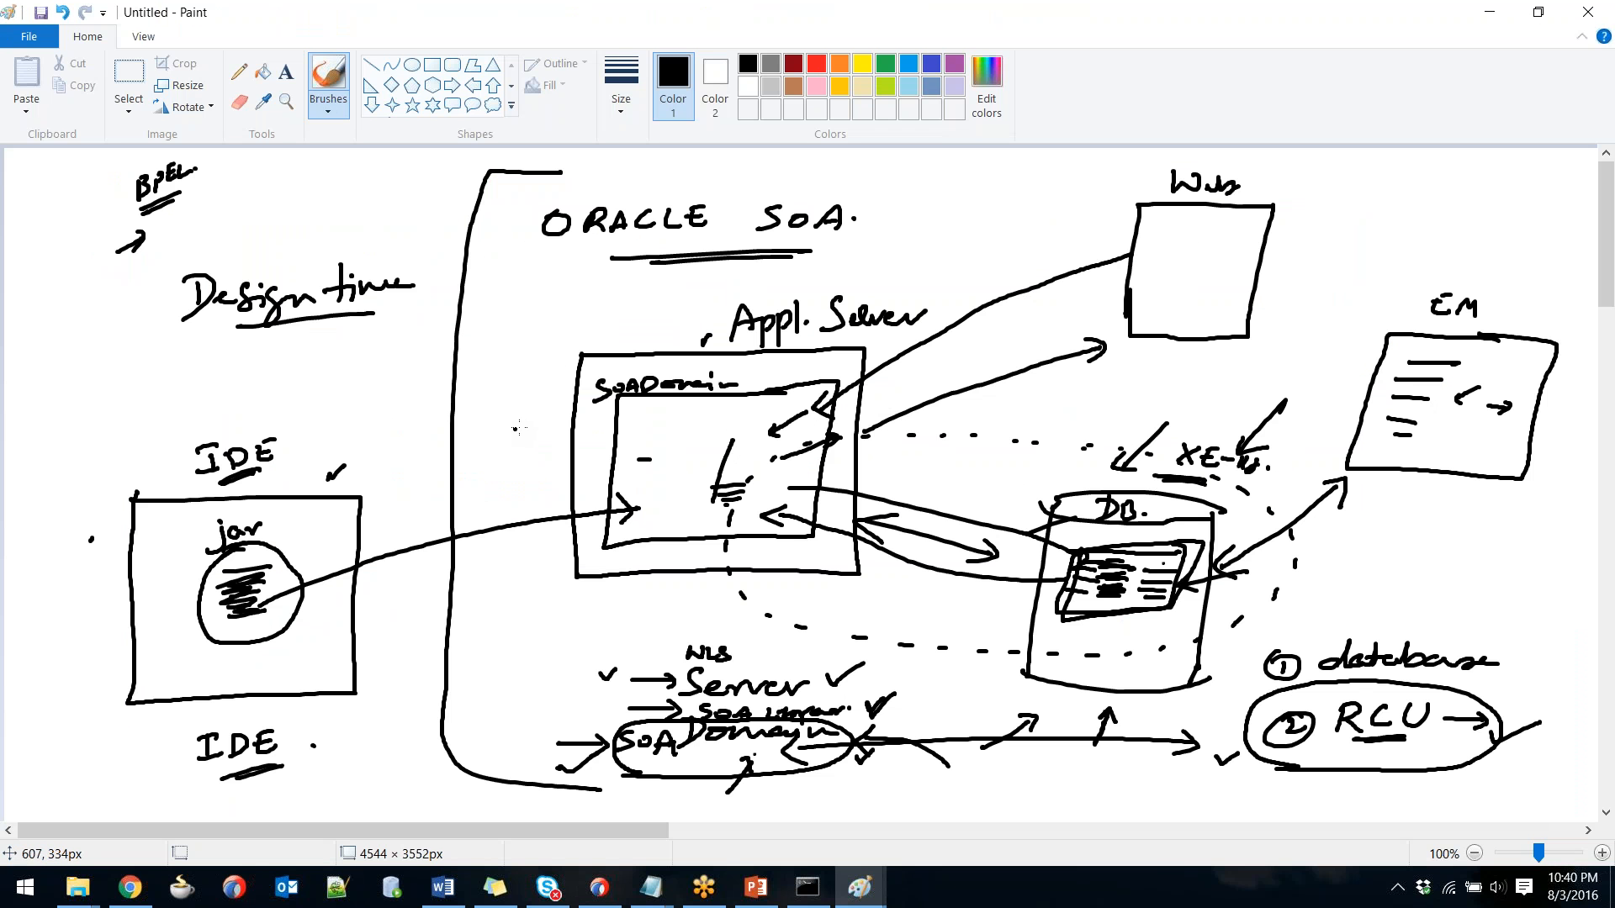
Draw an arrow and small rectangle inside SOA Domain, plus an underlined 'Java db' label with a box.
left_click_drag(523, 432, 591, 441)
mouse_move(717, 426)
left_mouse_down()
mouse_move(655, 434)
mouse_move(655, 460)
mouse_move(750, 454)
mouse_move(693, 426)
left_mouse_up()
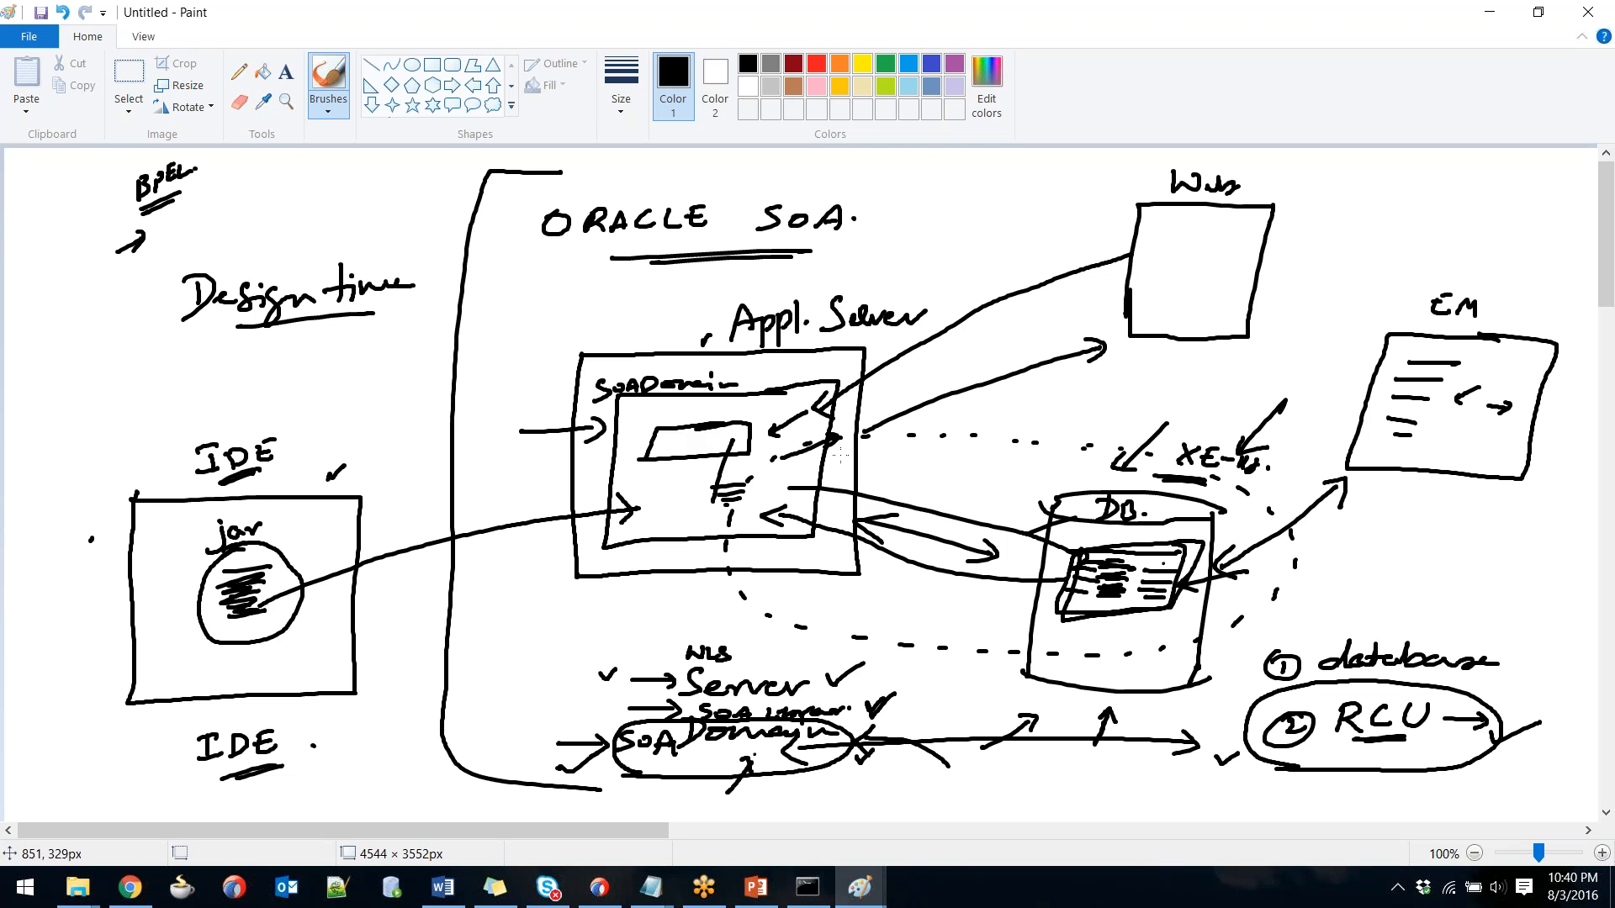
mouse_move(989, 428)
left_mouse_down()
mouse_move(986, 458)
mouse_move(1001, 434)
mouse_move(1030, 448)
mouse_move(1131, 418)
left_mouse_up()
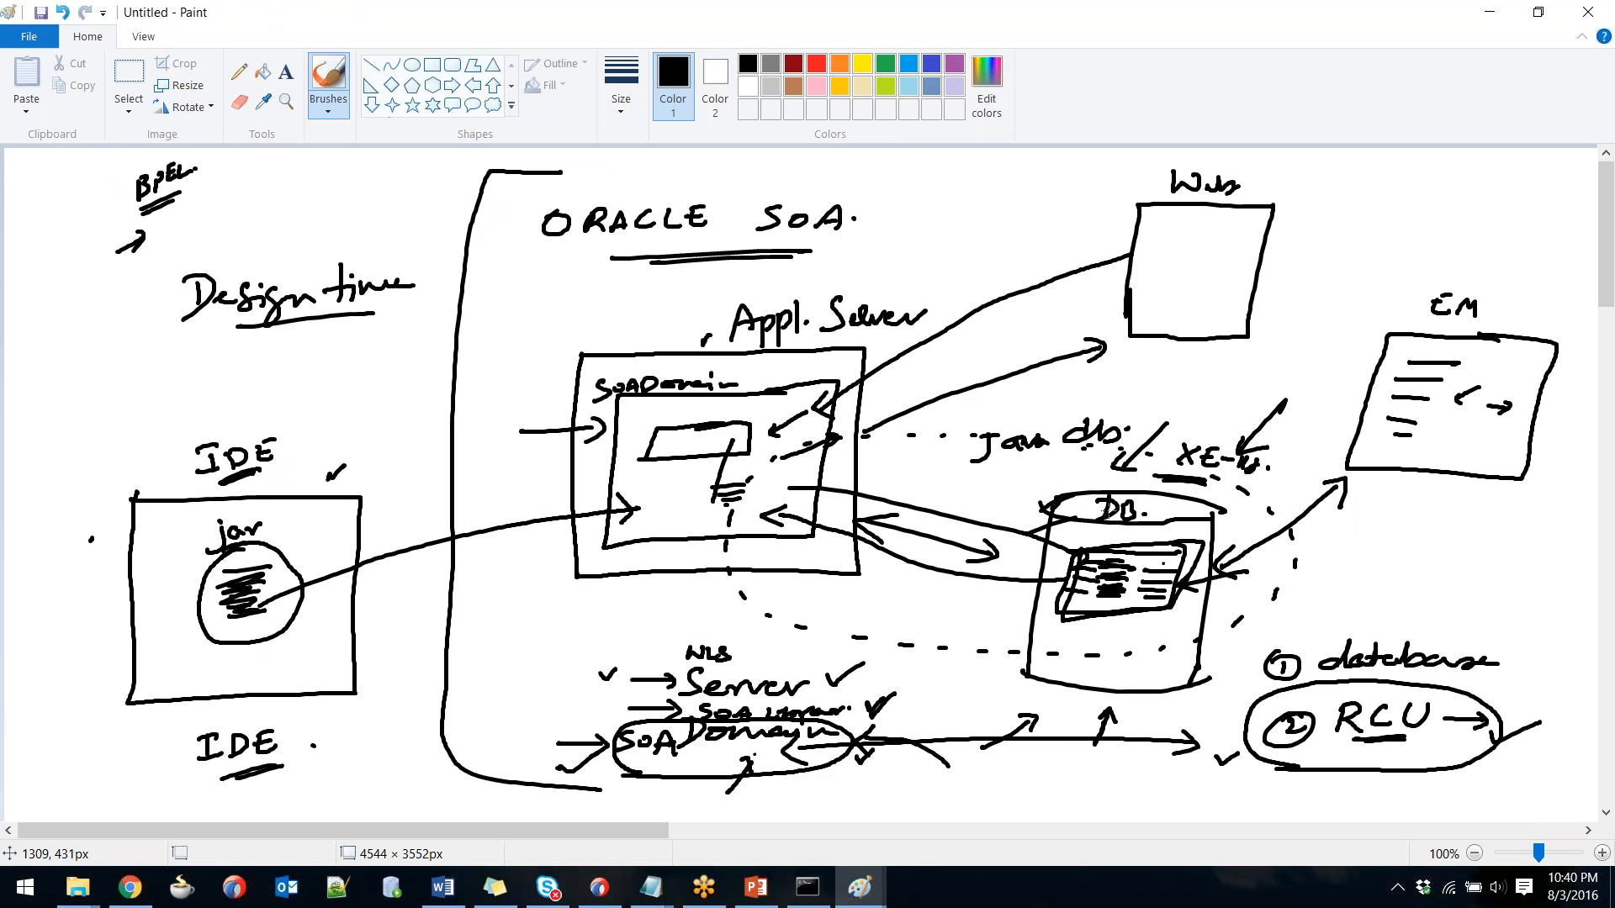
mouse_move(995, 473)
left_mouse_down()
mouse_move(997, 457)
mouse_move(1025, 457)
mouse_move(1014, 503)
mouse_move(989, 511)
left_mouse_up()
mouse_move(910, 469)
left_mouse_down()
mouse_move(993, 474)
mouse_move(934, 495)
mouse_move(951, 512)
left_mouse_up()
left_click_drag(999, 455, 1053, 451)
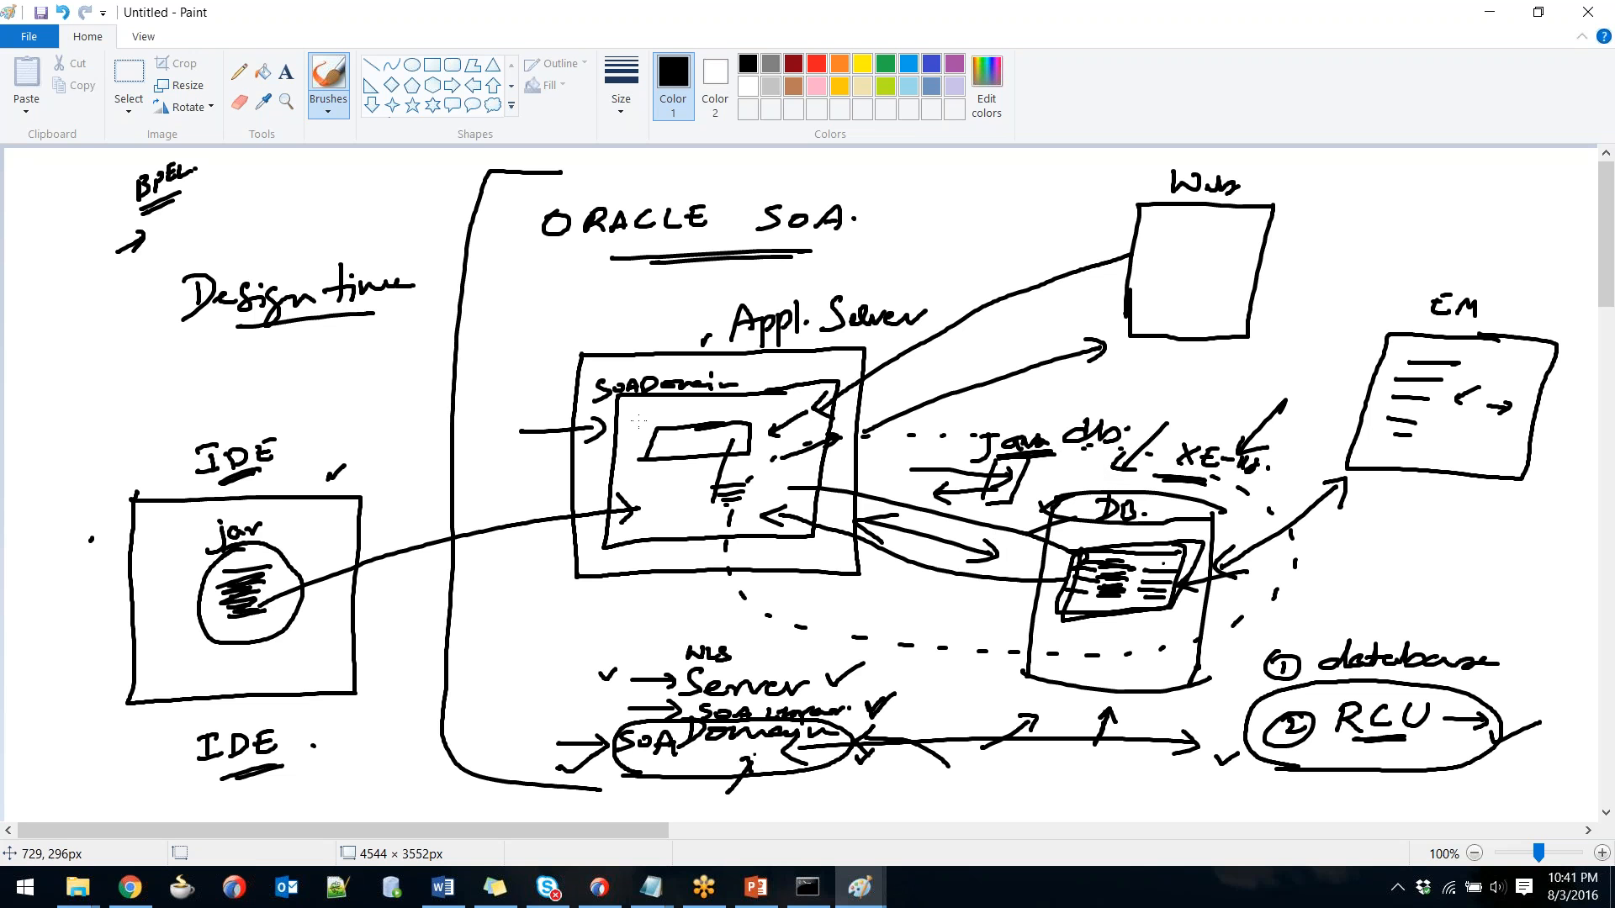
Mark and label the inner rectangle, and draw a double-headed arrow toward Java db.
left_click_drag(631, 435, 659, 449)
mouse_move(722, 394)
left_mouse_down()
mouse_move(701, 440)
mouse_move(714, 443)
mouse_move(691, 446)
left_mouse_up()
left_click_drag(690, 433, 705, 441)
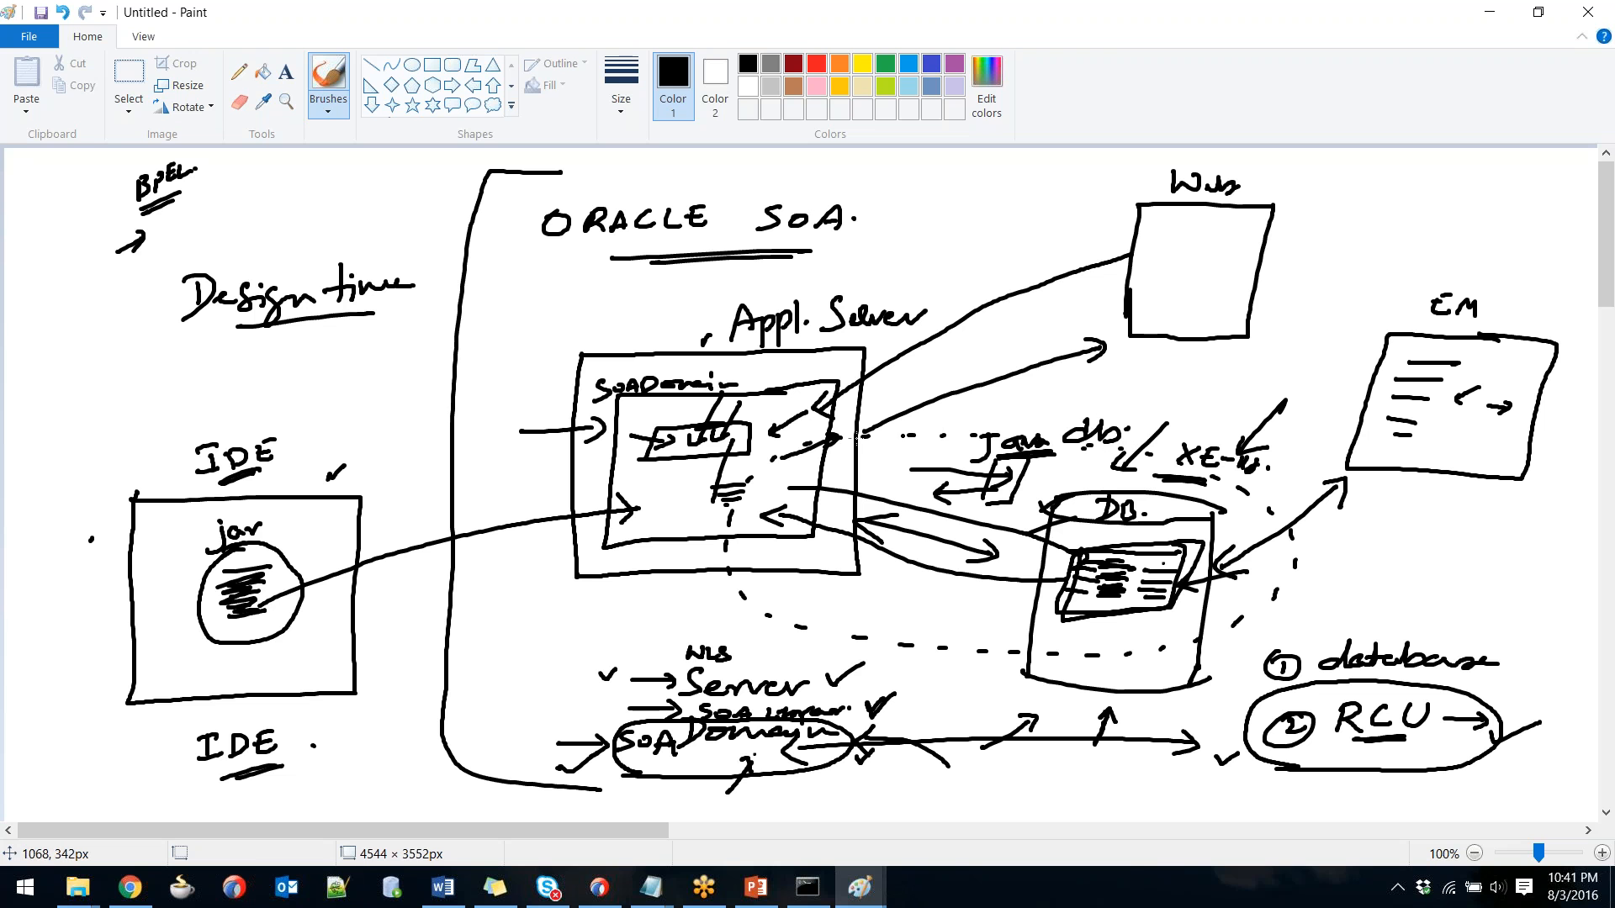
left_click_drag(835, 455, 966, 445)
mouse_move(950, 437)
left_mouse_down()
mouse_move(967, 445)
mouse_move(948, 463)
left_mouse_up()
mouse_move(851, 443)
left_mouse_down()
mouse_move(833, 454)
mouse_move(856, 464)
left_mouse_up()
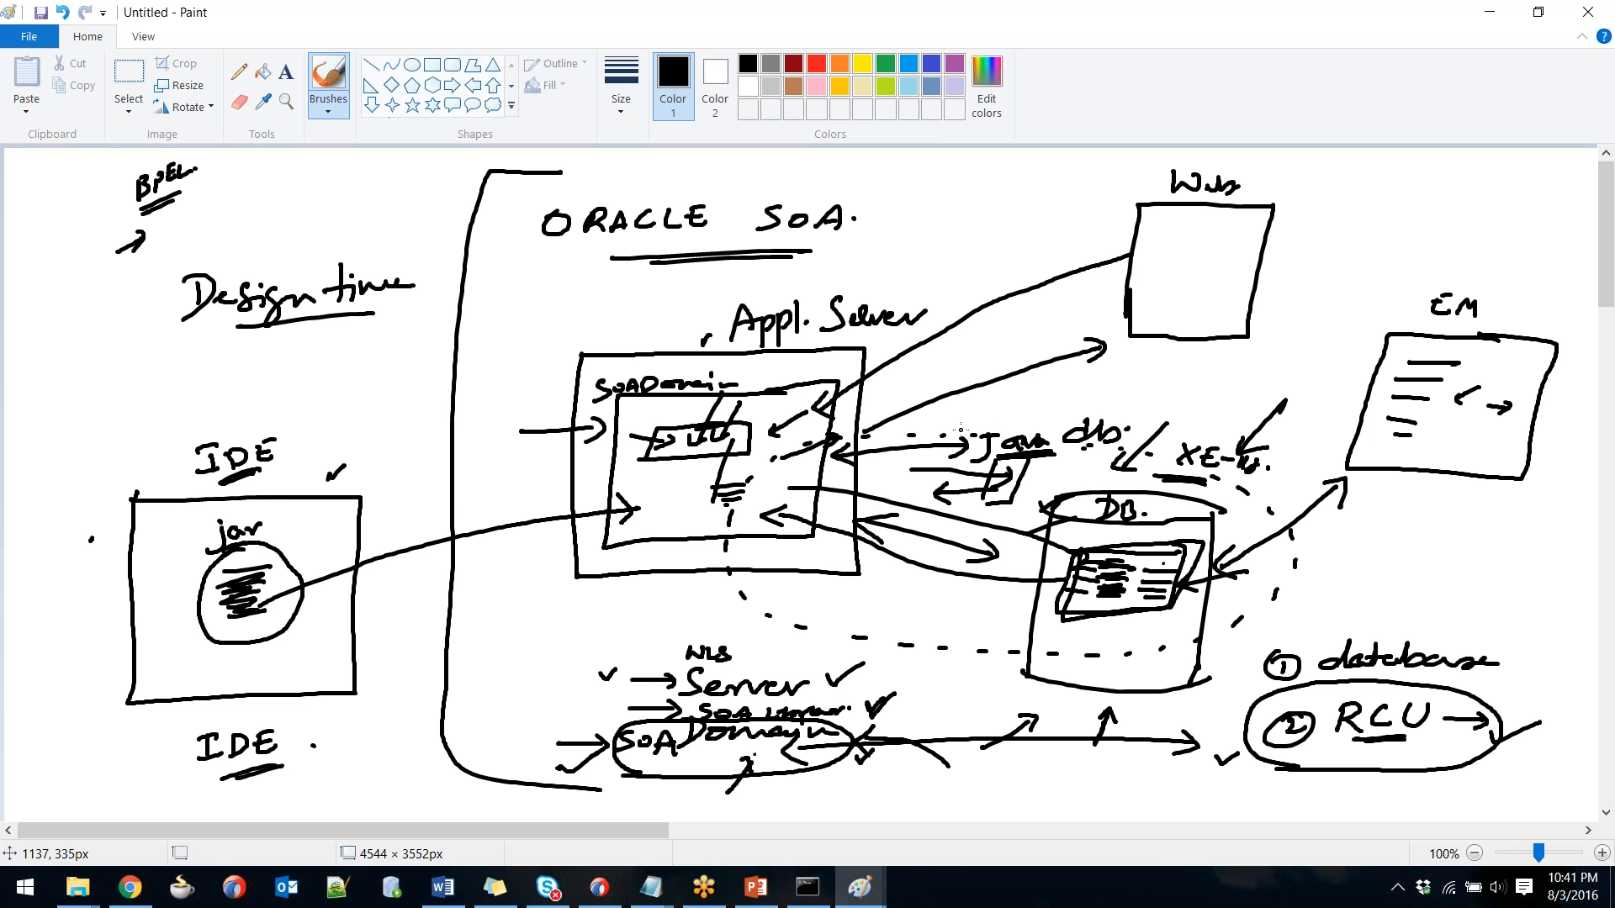
Start the PowerPoint slide show on the Overall Installation Process slide (slide 8).
key("alt+Tab")
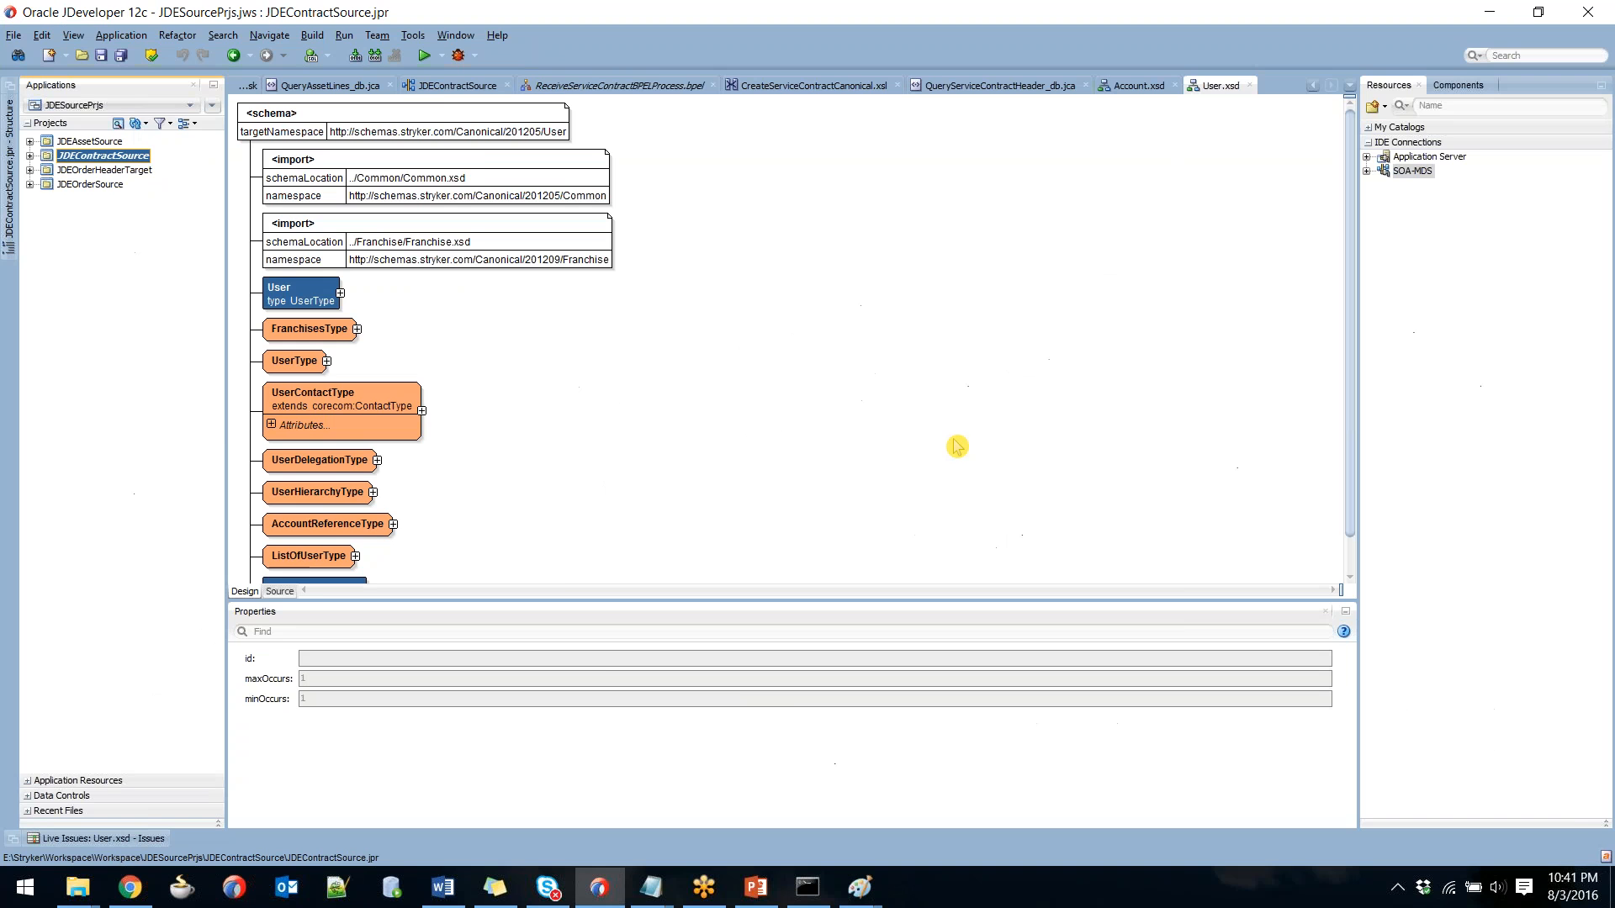
key("alt+Tab")
key("alt+Tab")
key("alt+Tab")
key("alt+Tab")
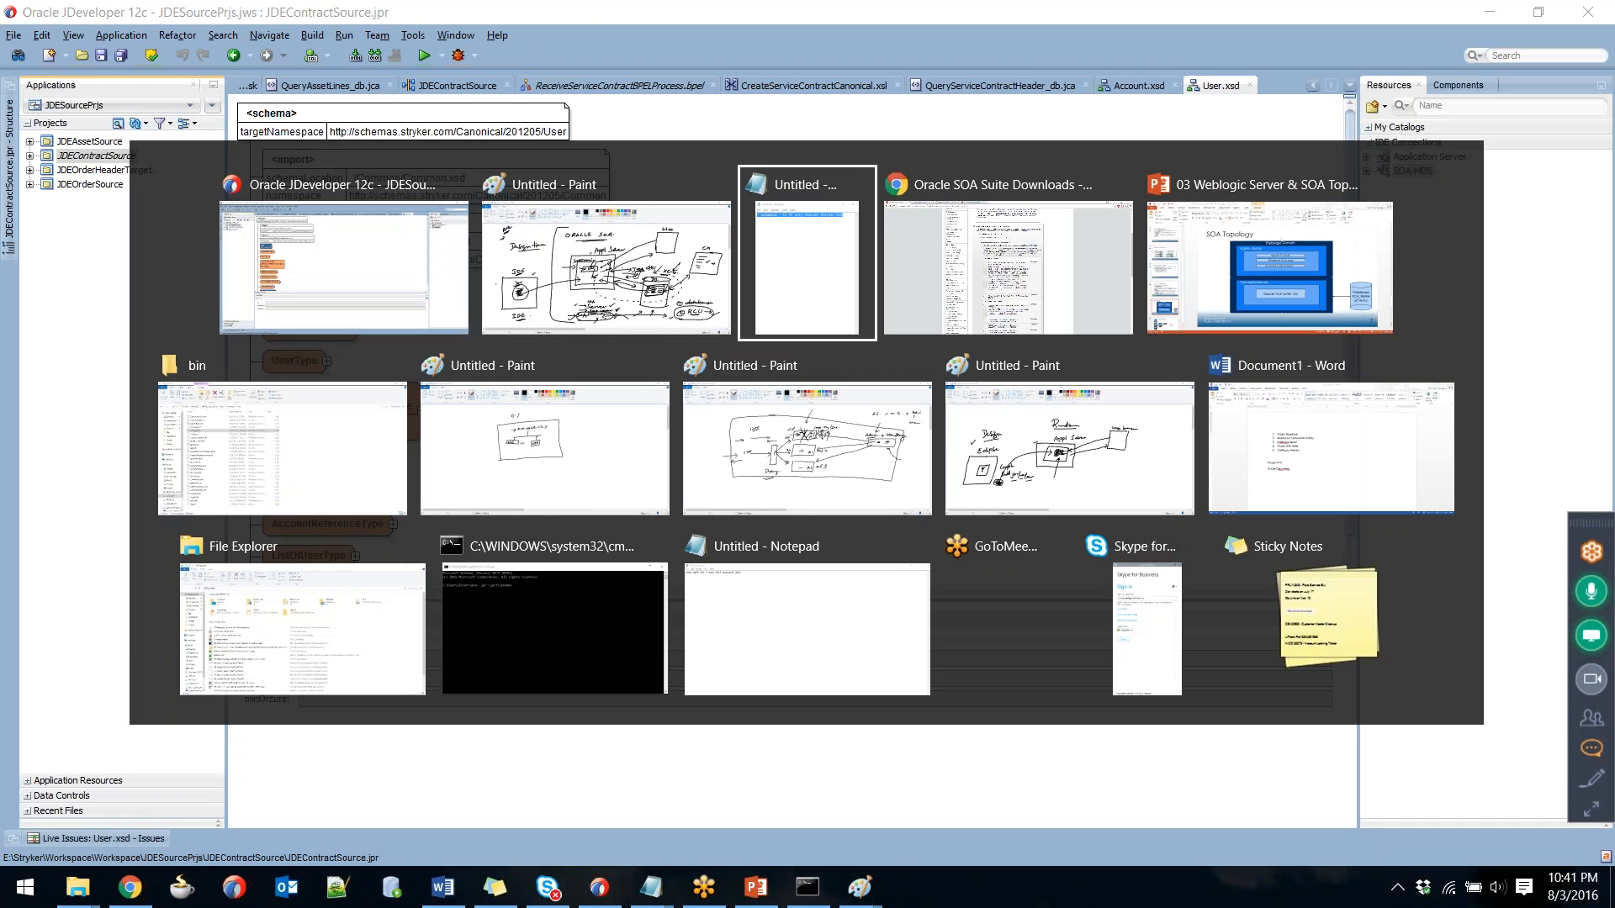
key("alt+Tab")
key("alt+Tab")
key("ctrl+Right")
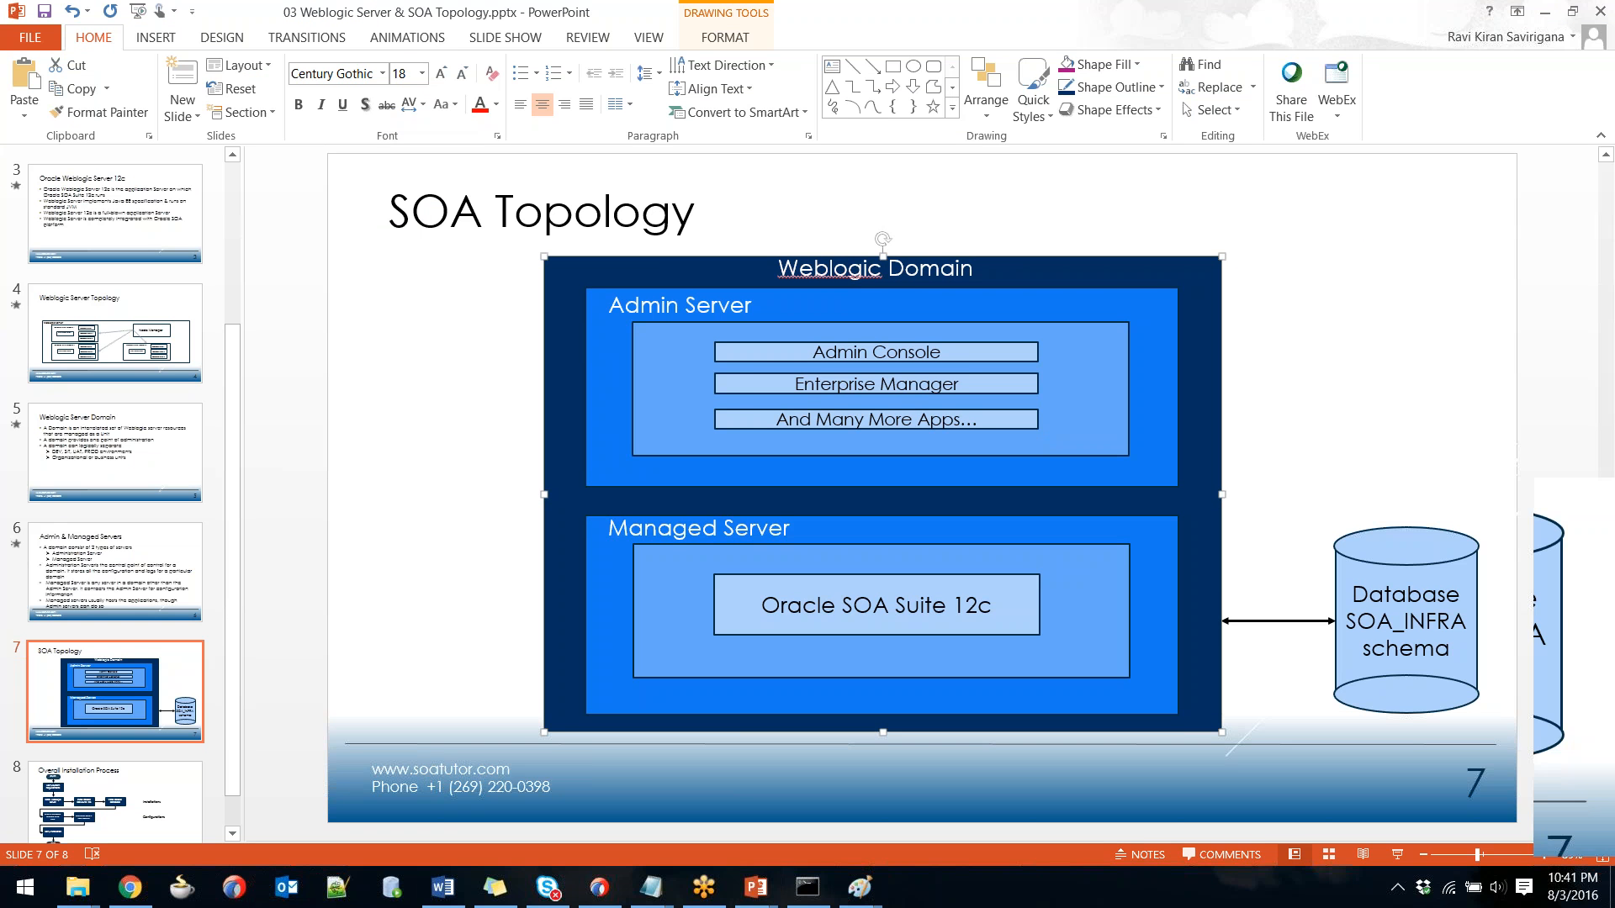
key("shift+F5")
key("Right")
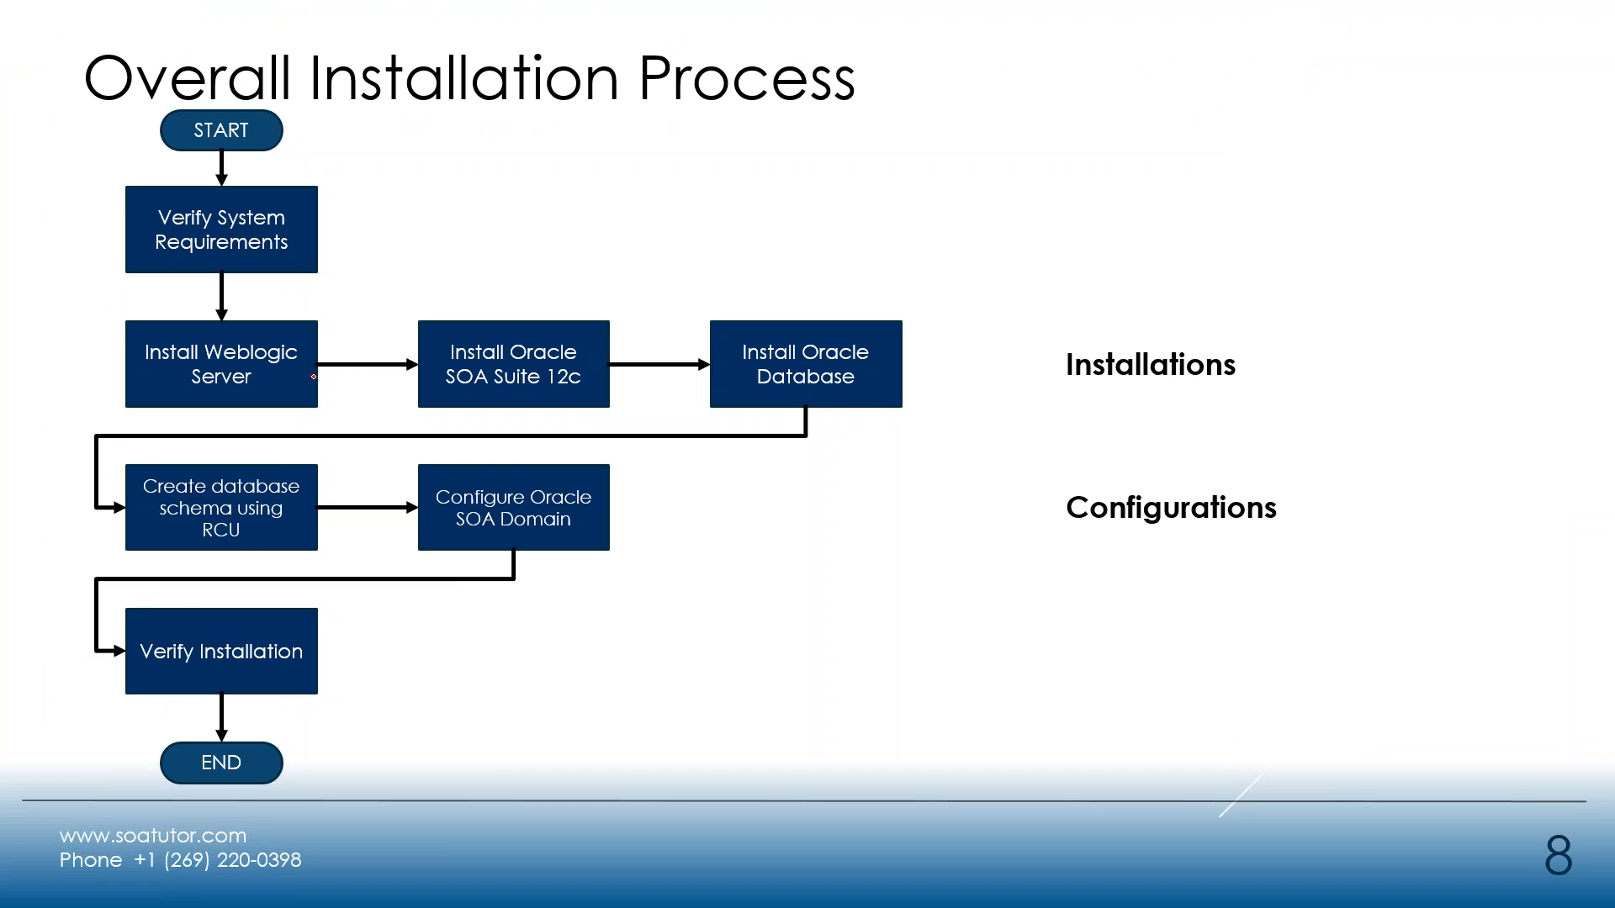
Tick the Install Weblogic Server and Install Oracle SOA Suite 12c steps in red ink.
left_click_drag(311, 378, 338, 364)
left_click_drag(611, 372, 643, 357)
left_click(885, 371)
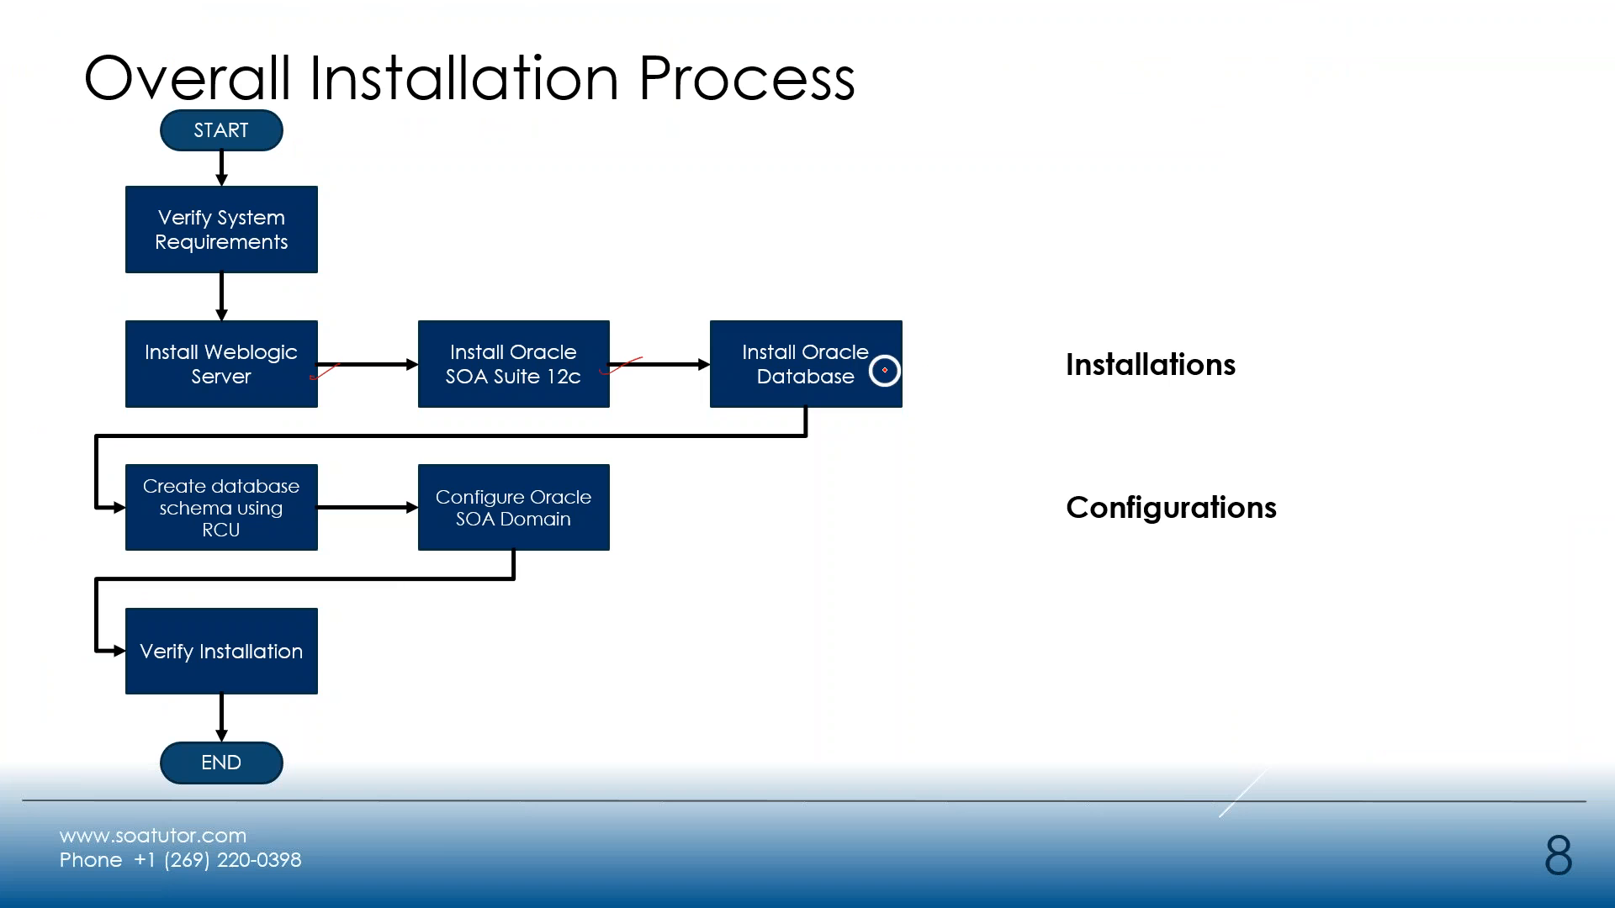